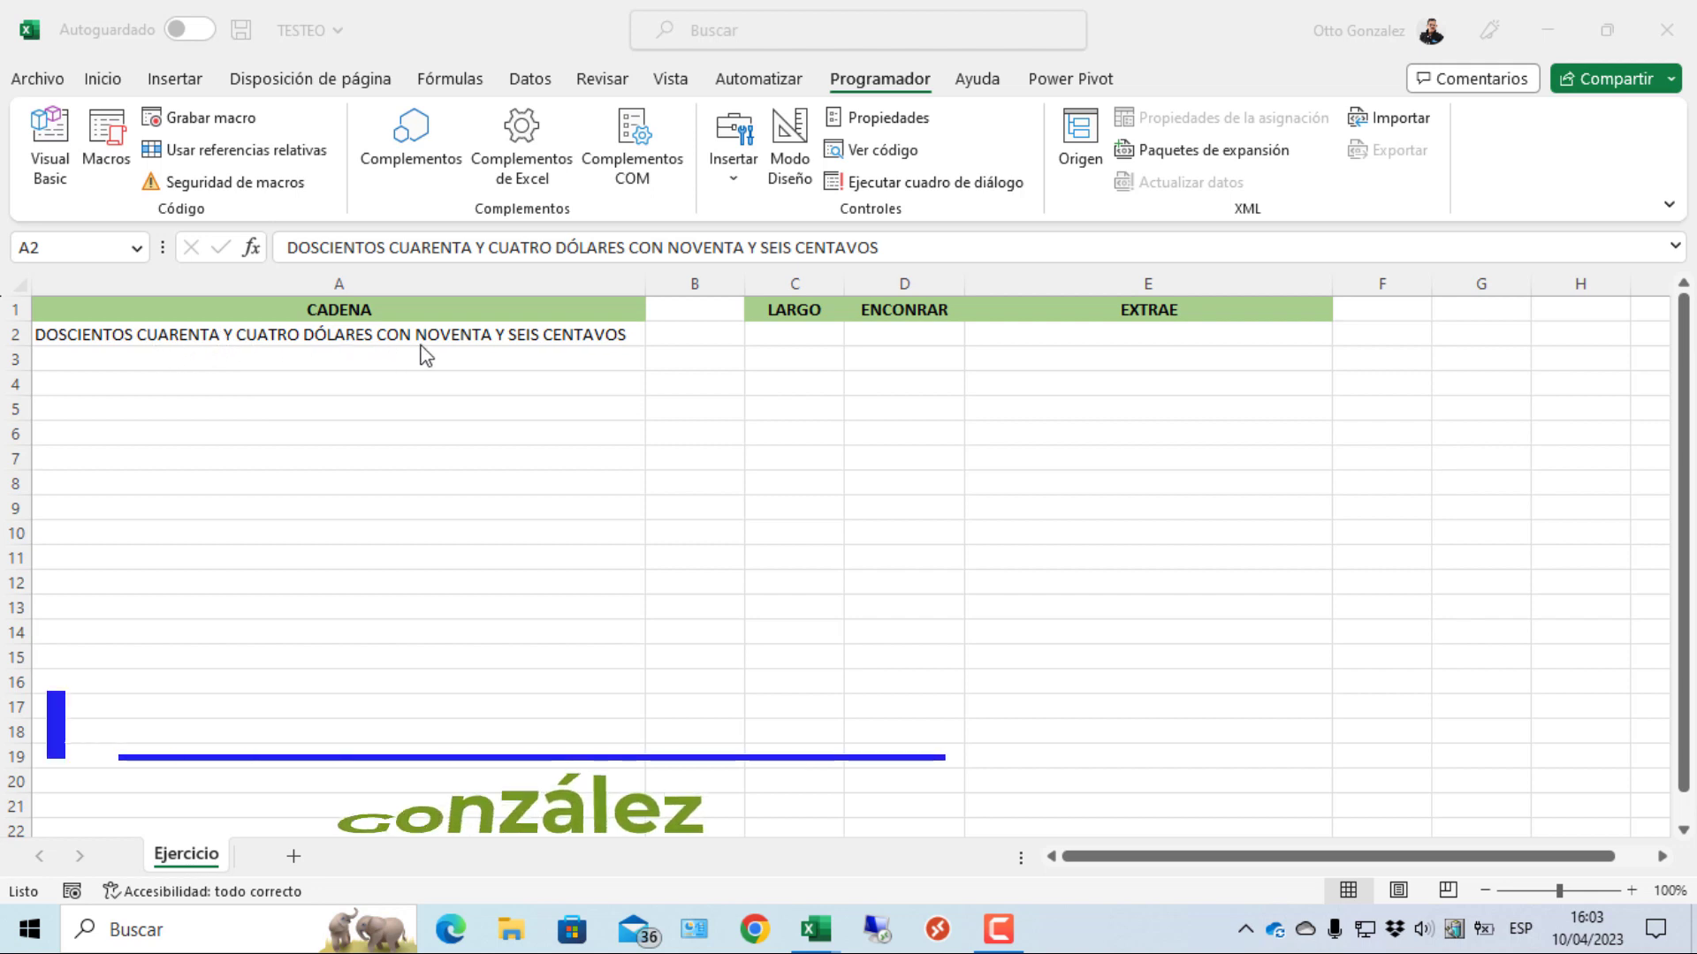
- Copy 'DOSCIENTOS CUARENTA Y CUATRO DÓLARES' from A2's text and paste it into A6
click(371, 334)
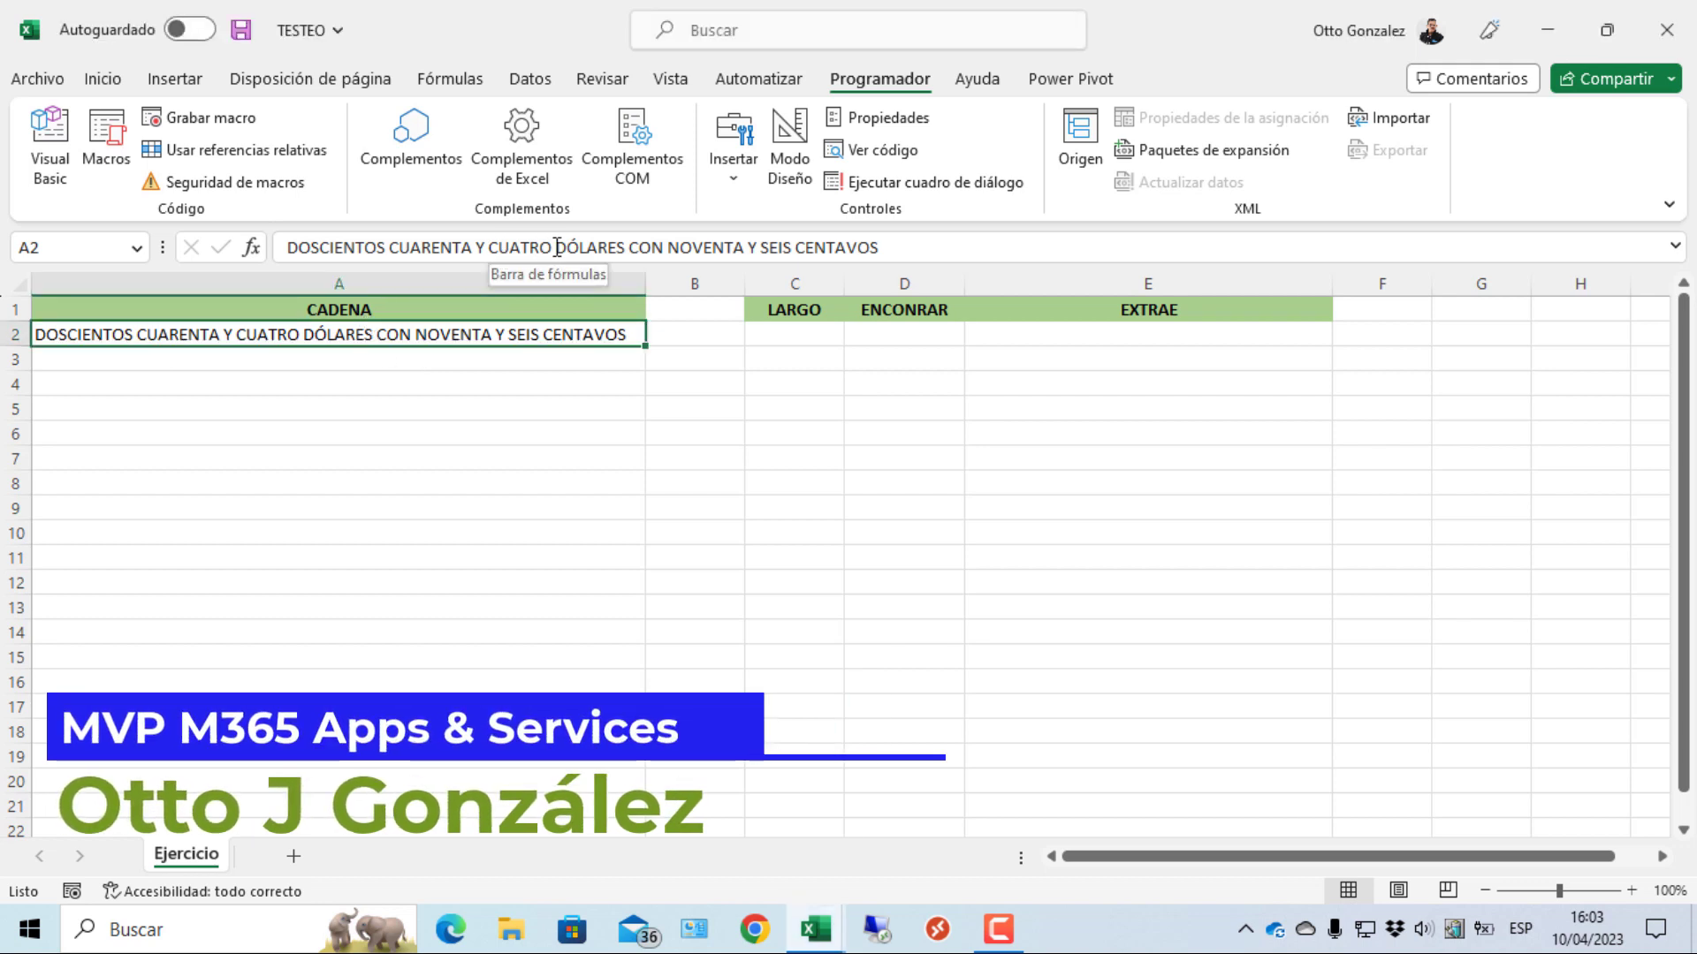
click(627, 251)
key(ctrl+shift+Left)
key(ctrl+shift+Left)
key(ctrl+shift+Left)
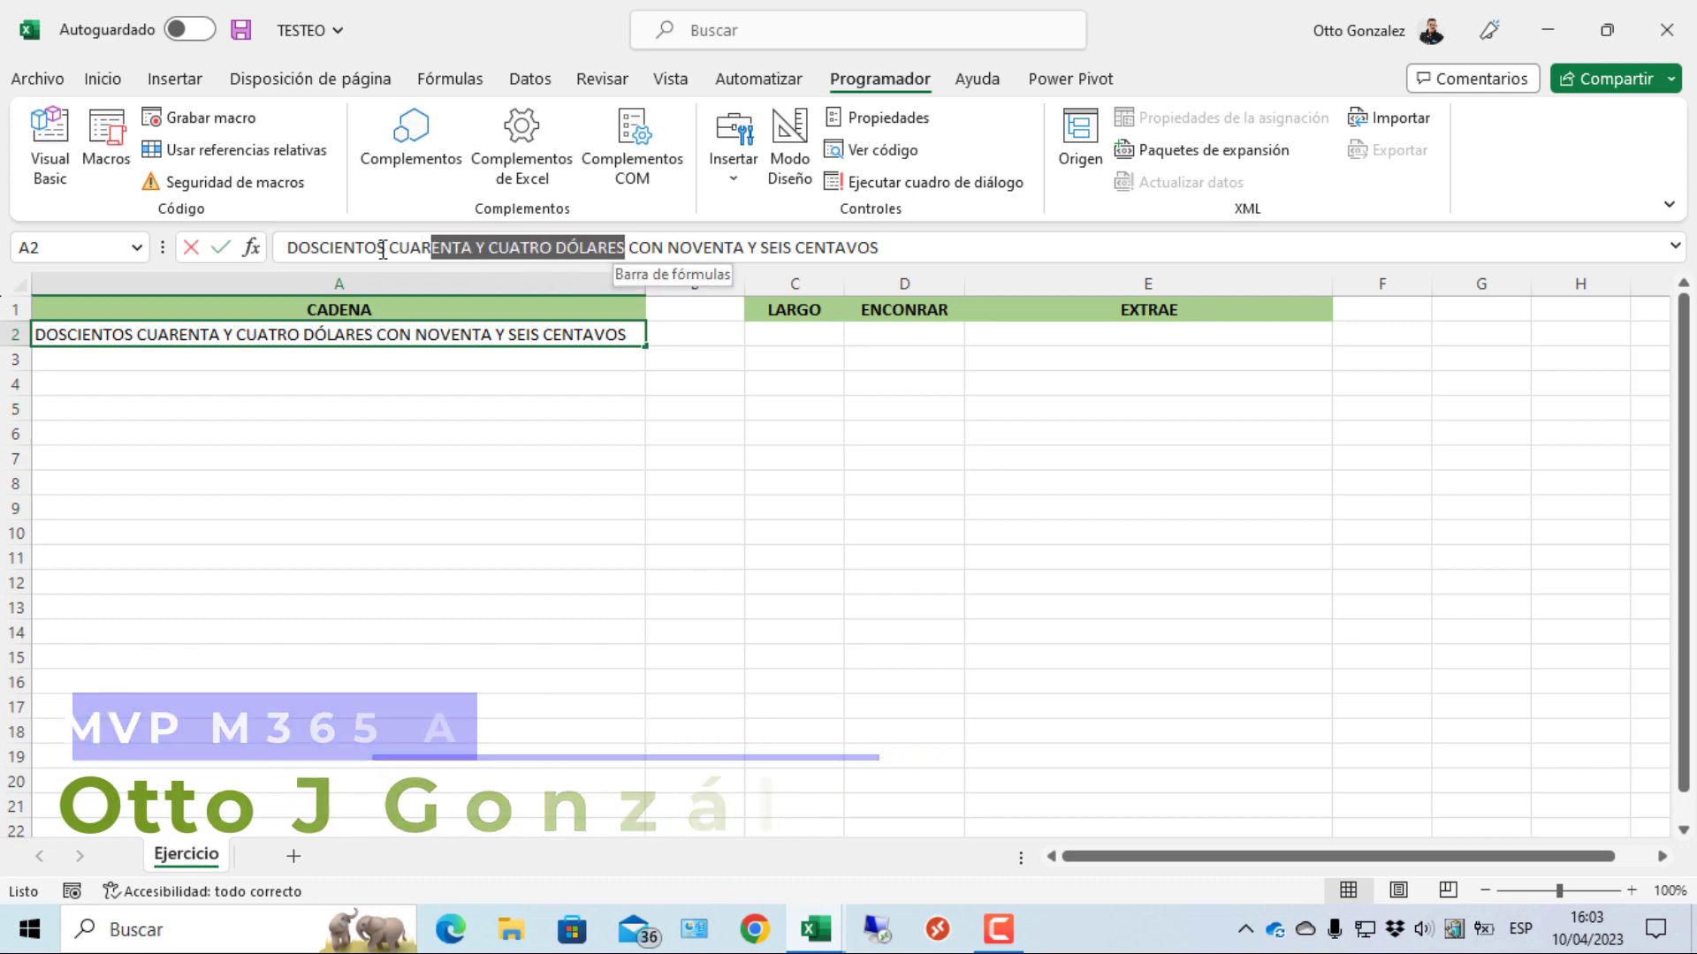
key(ctrl+shift+Left)
right_click(320, 248)
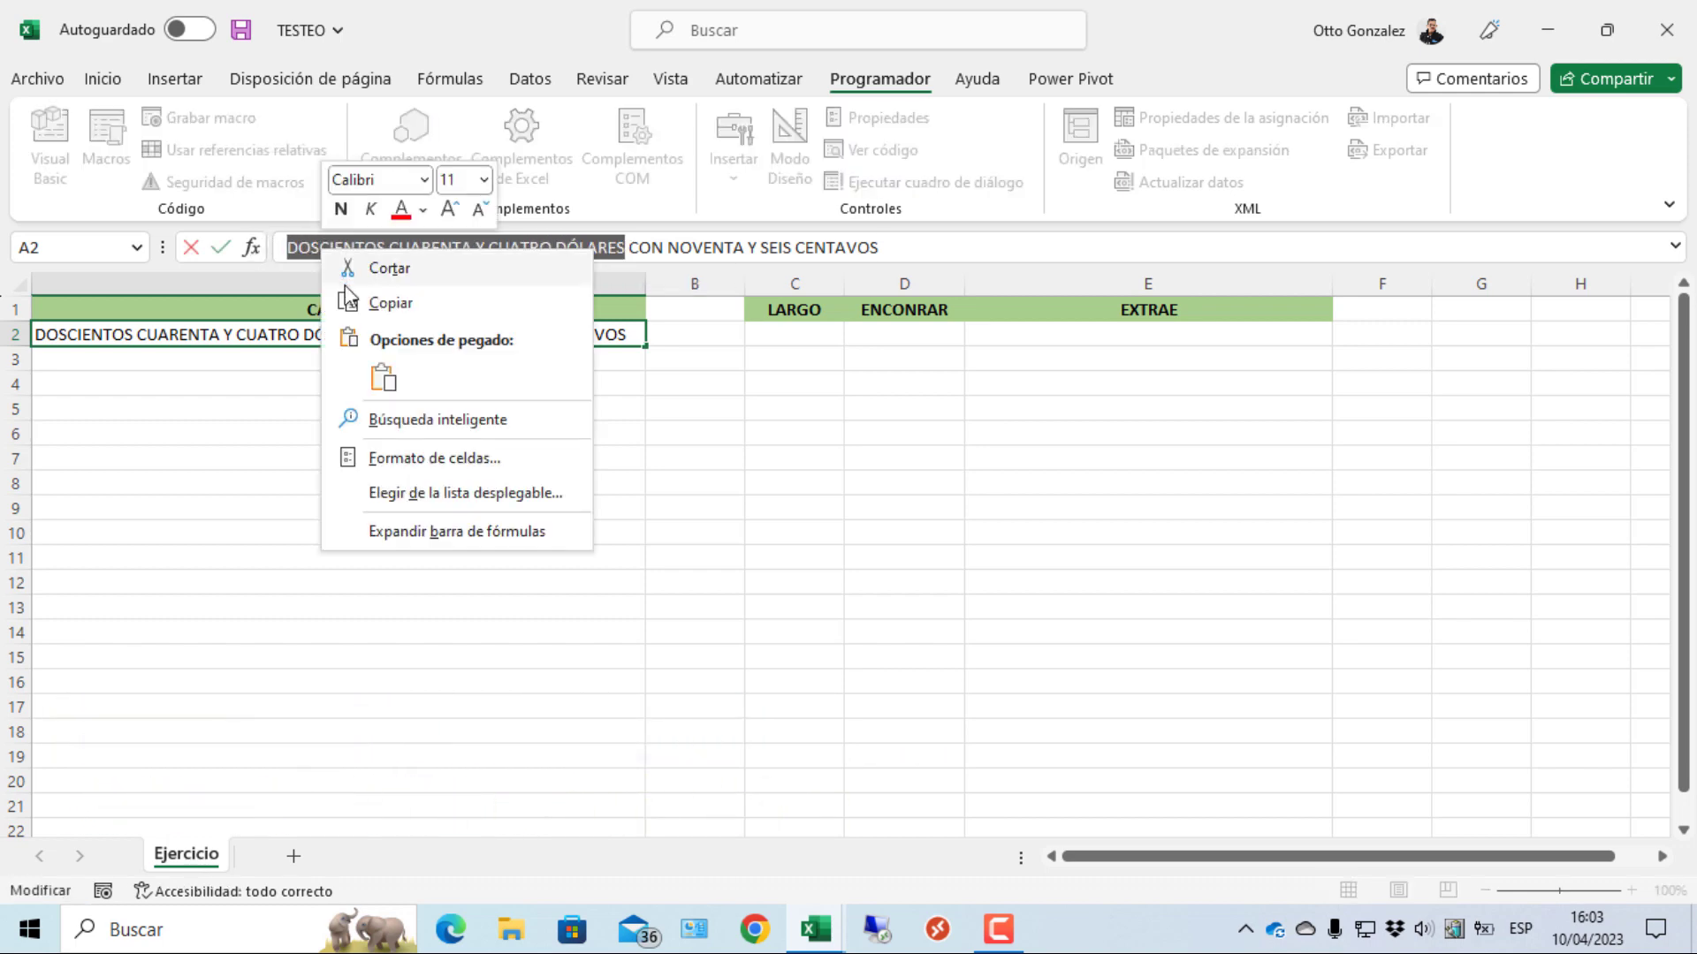
click(373, 313)
drag(186, 433, 177, 414)
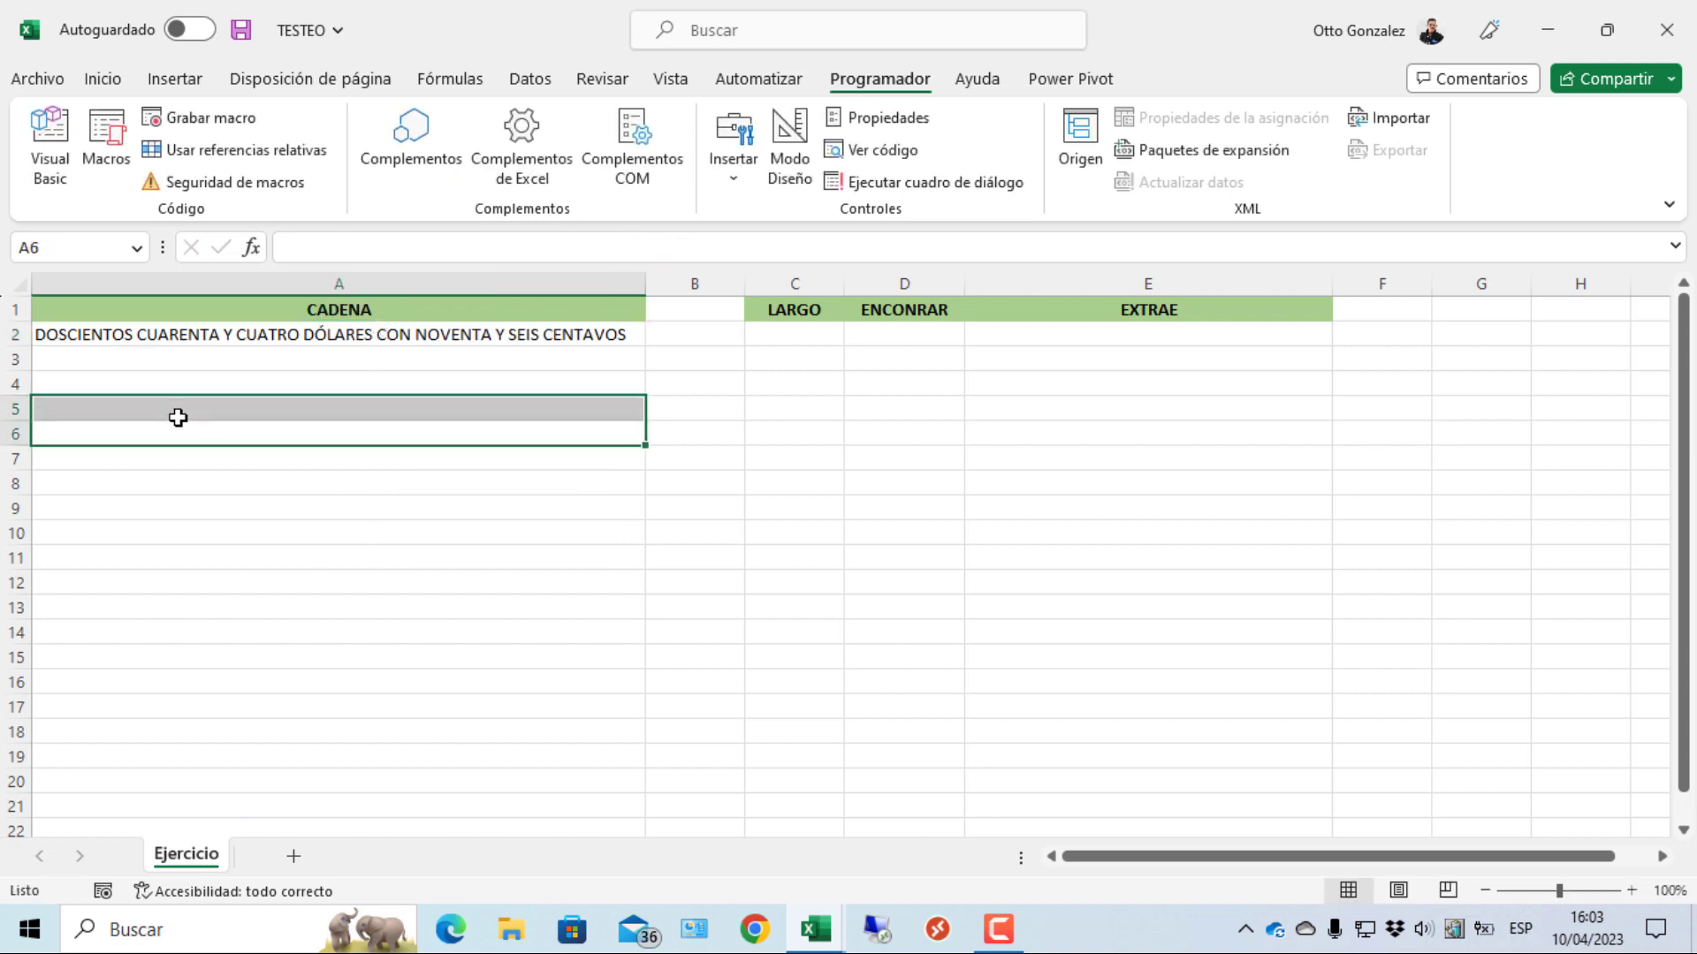
click(117, 437)
right_click(117, 438)
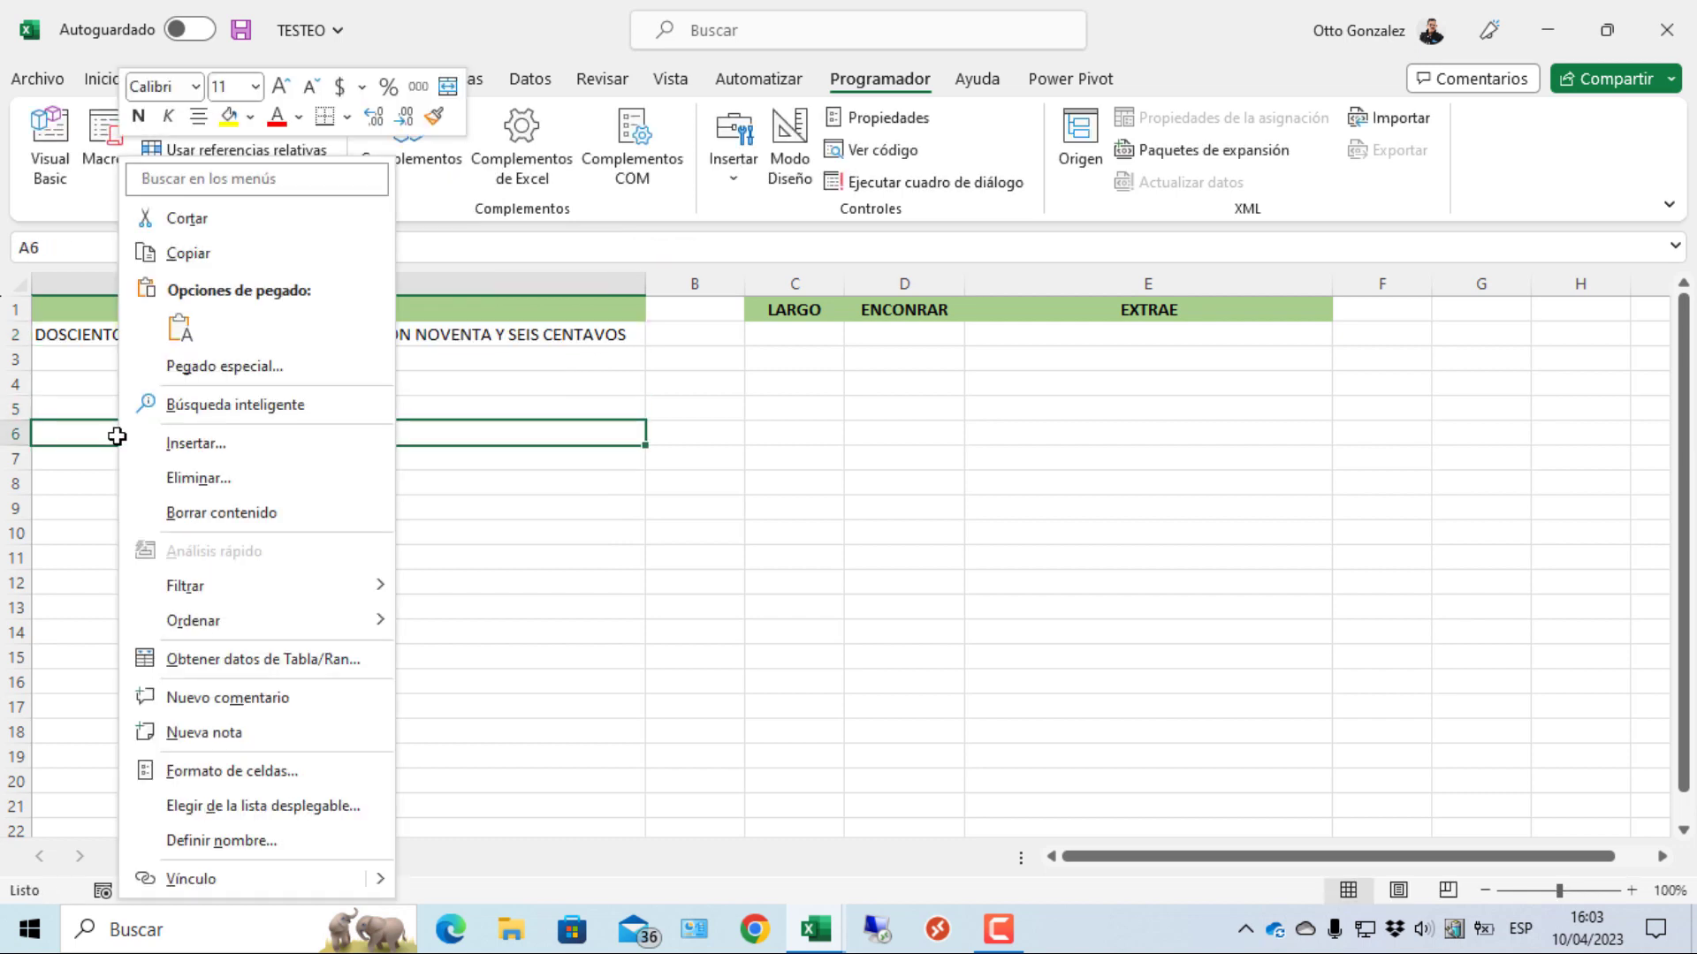
click(180, 327)
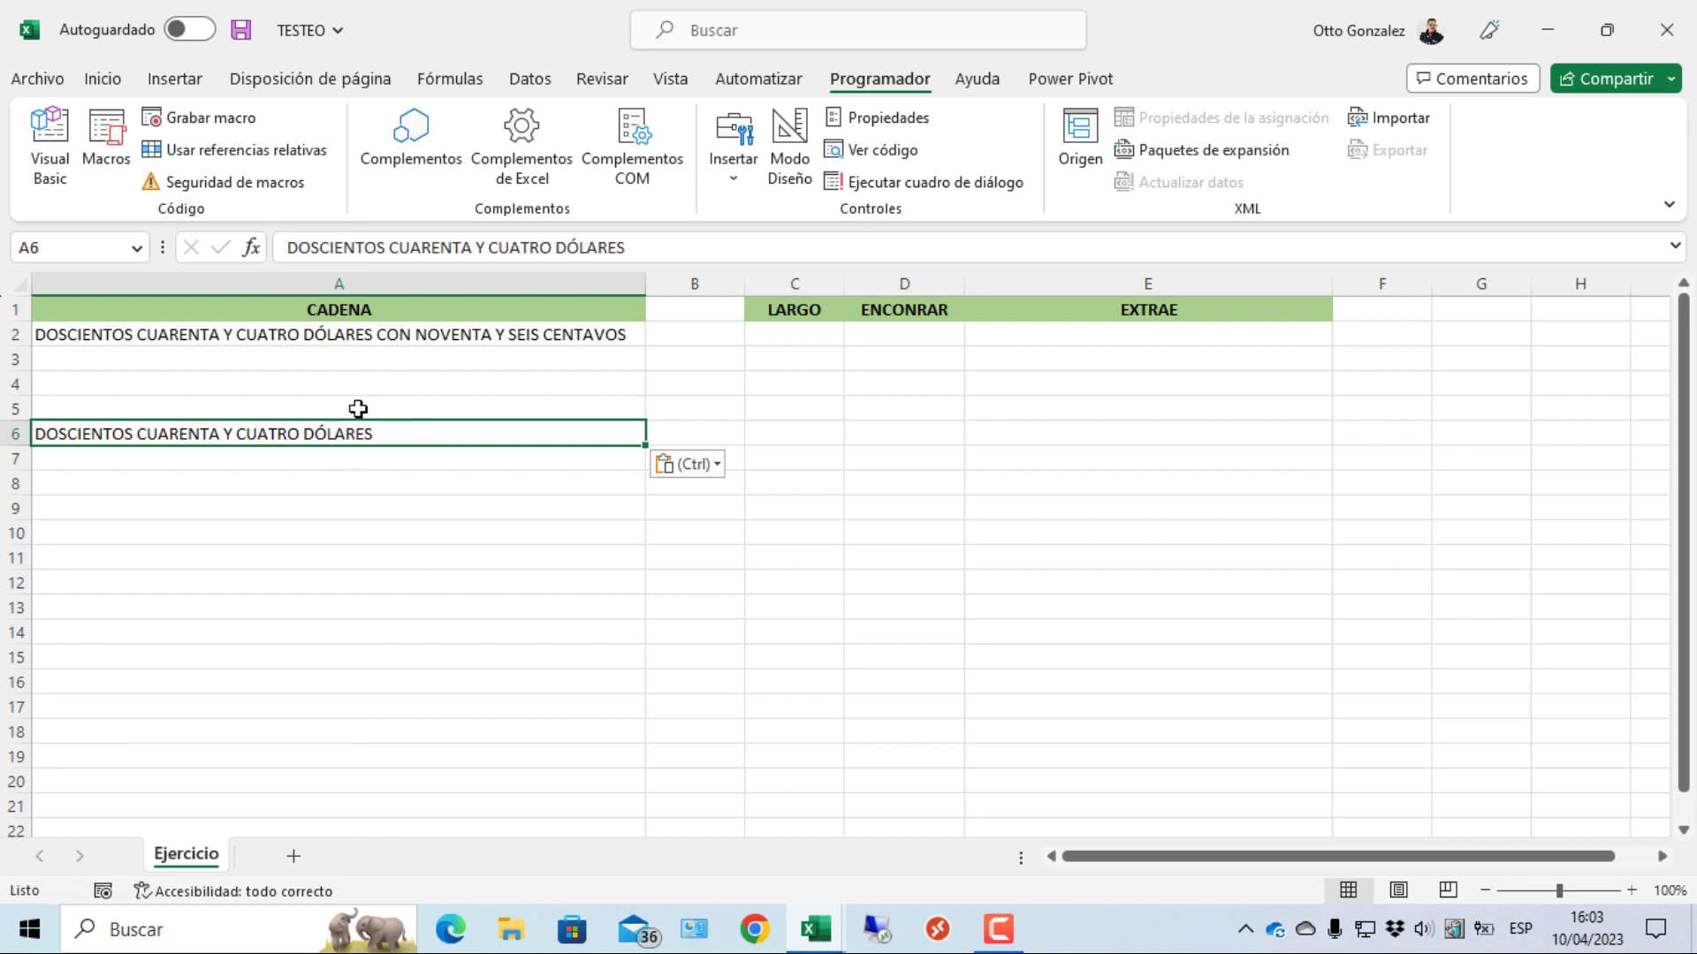
- Copy 'CON NOVENTA Y SEIS CENTAVOS' from A2's text and paste it as text into A7
click(405, 335)
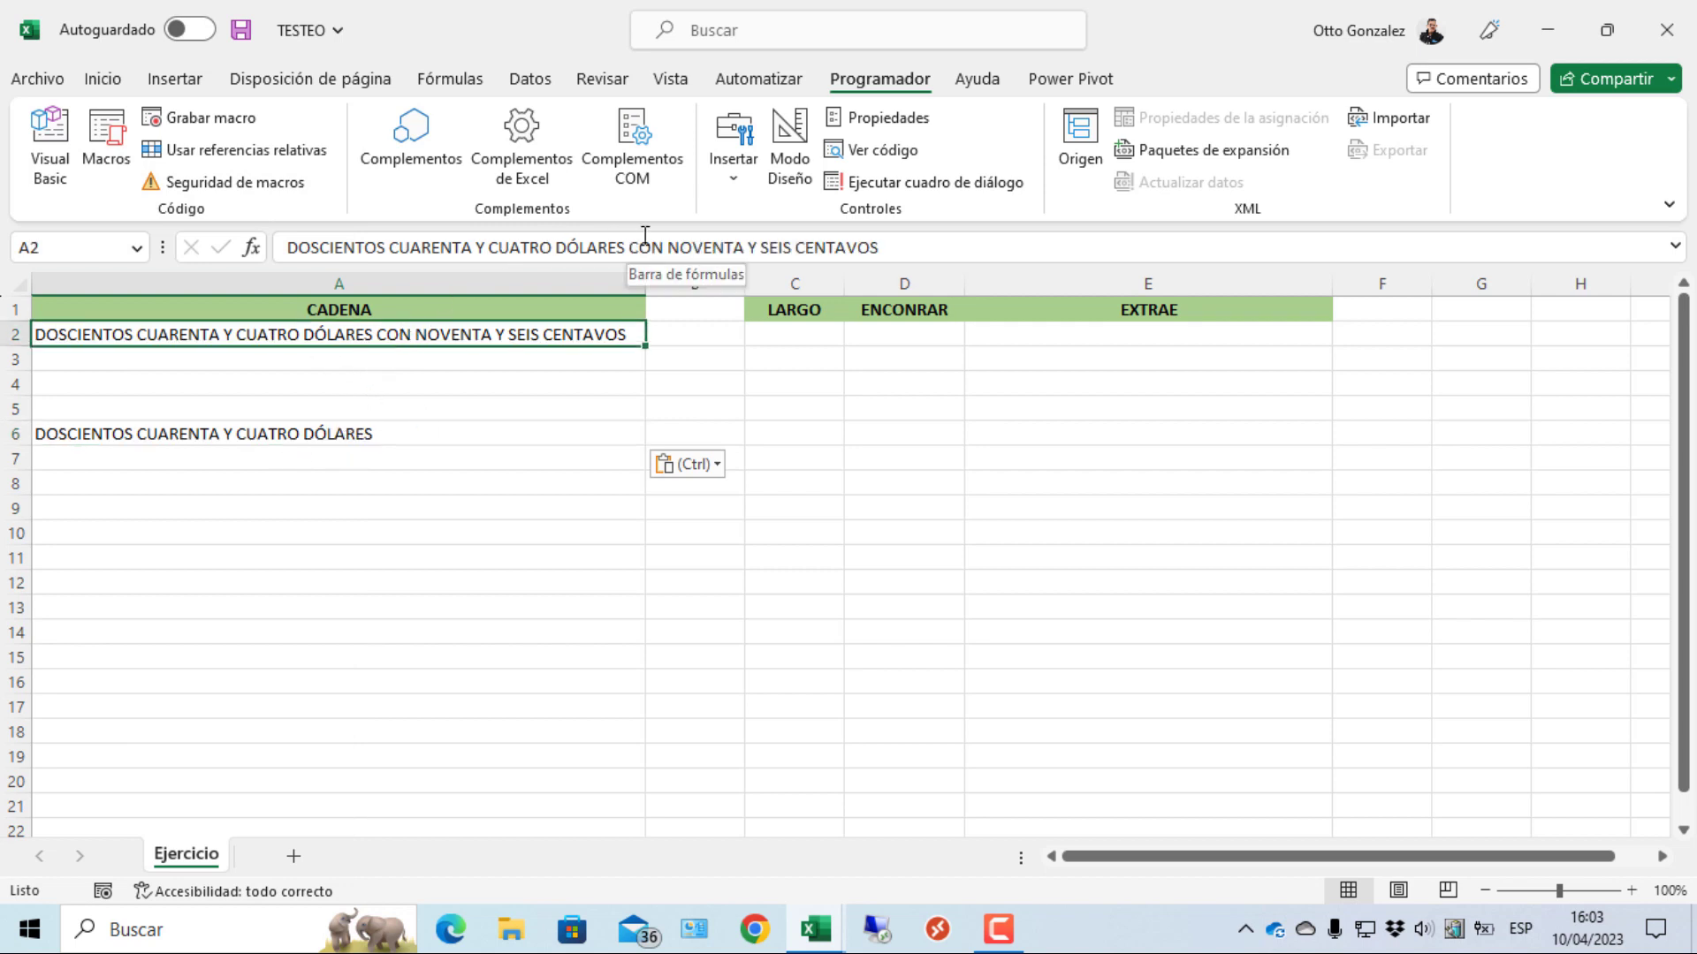
drag(633, 248, 906, 248)
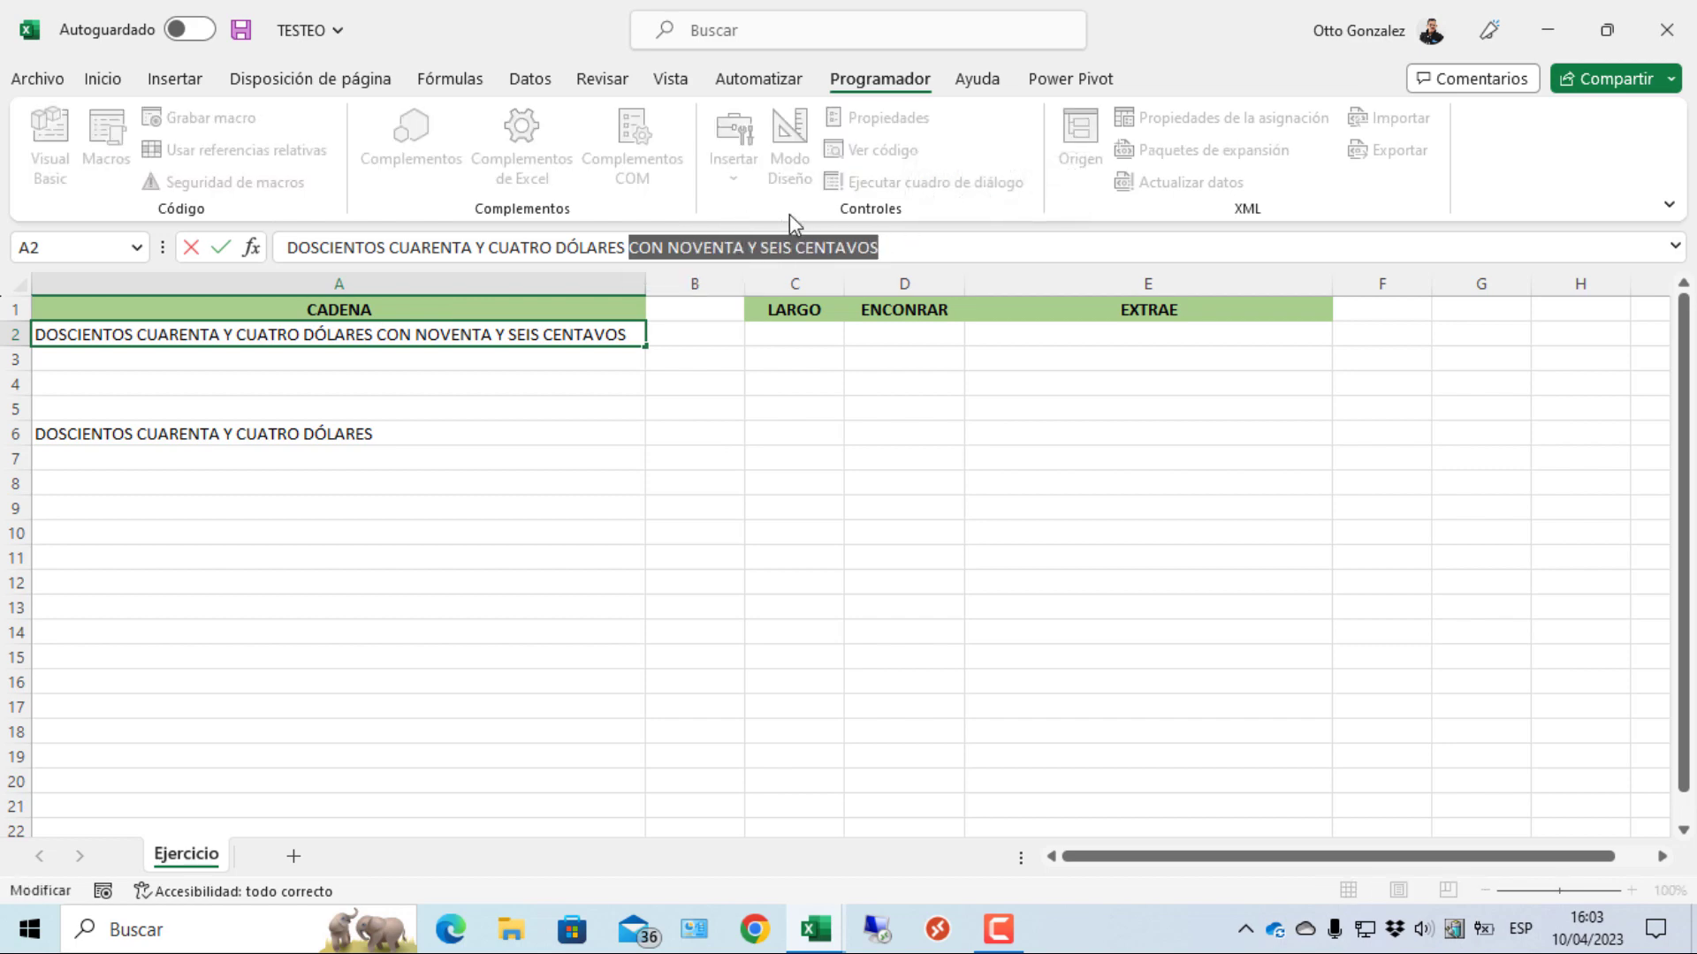
right_click(824, 244)
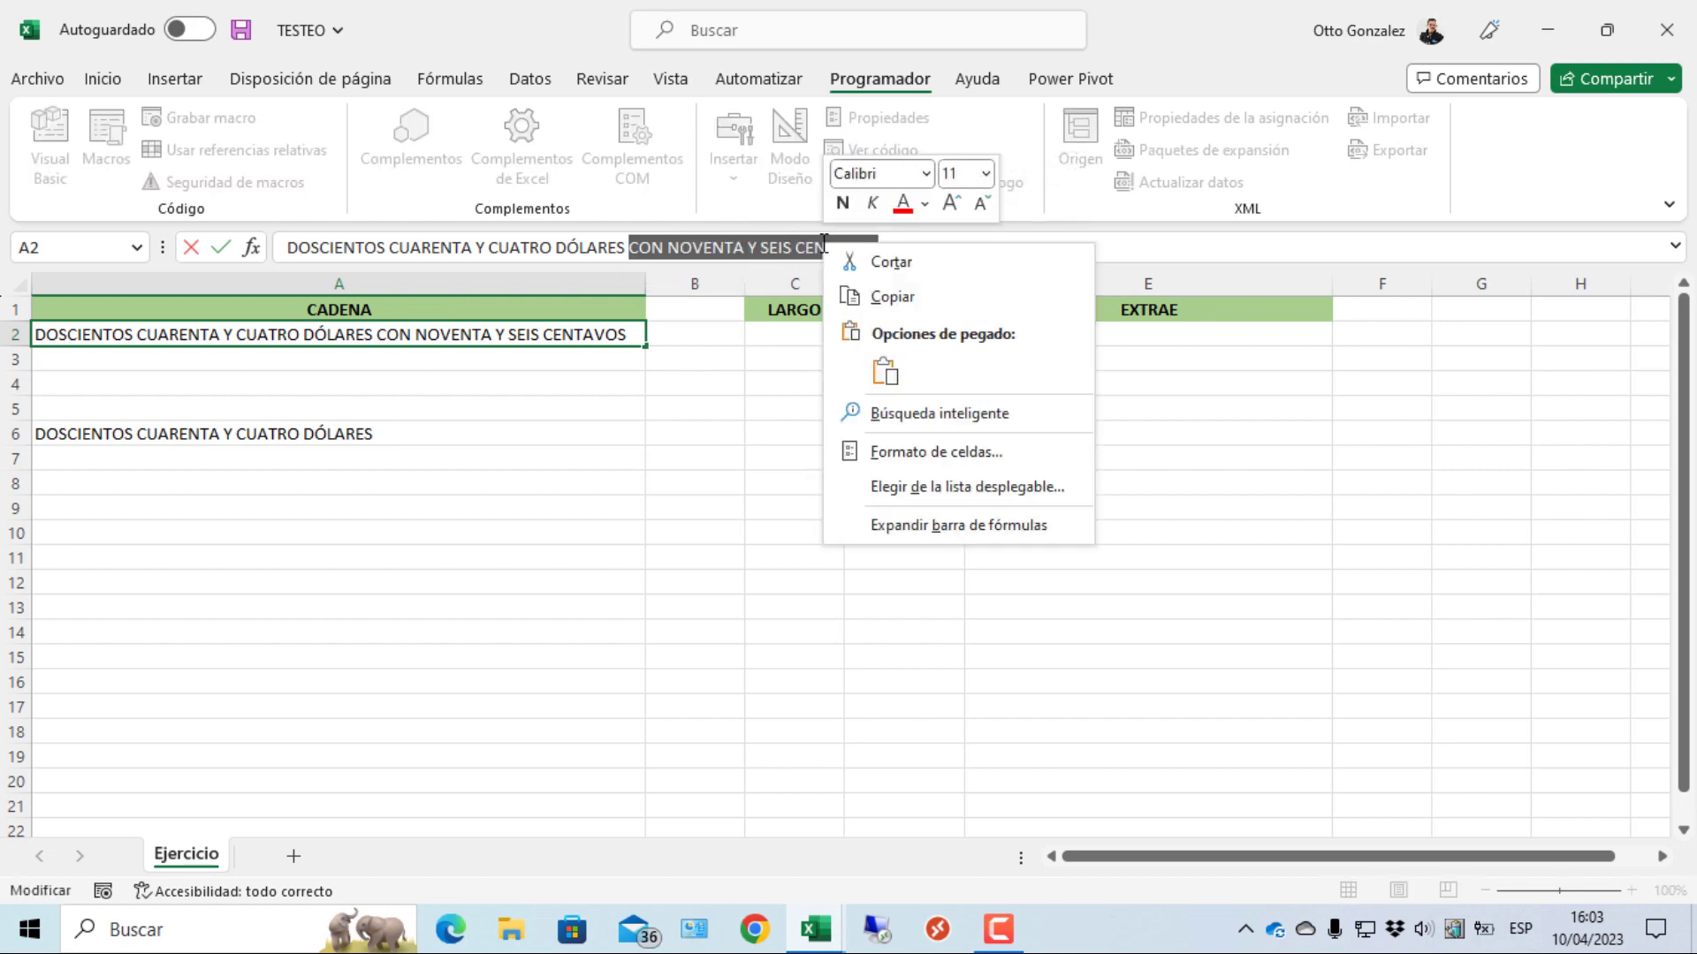
click(859, 296)
click(224, 451)
right_click(224, 452)
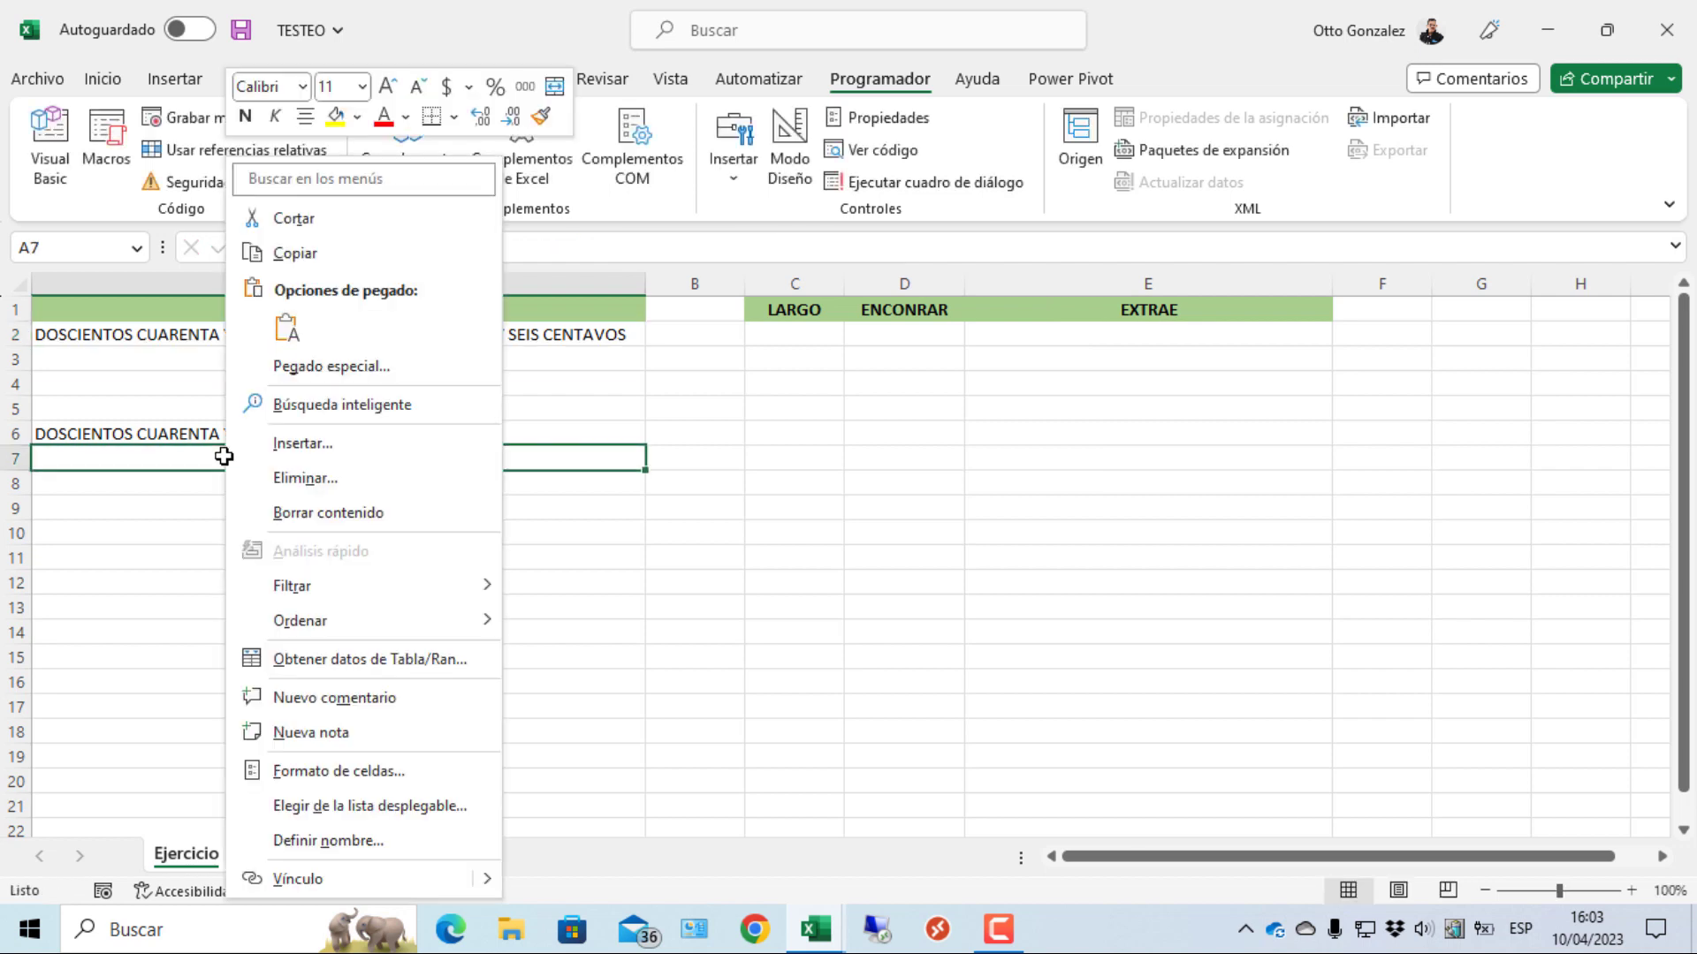
click(285, 328)
click(320, 434)
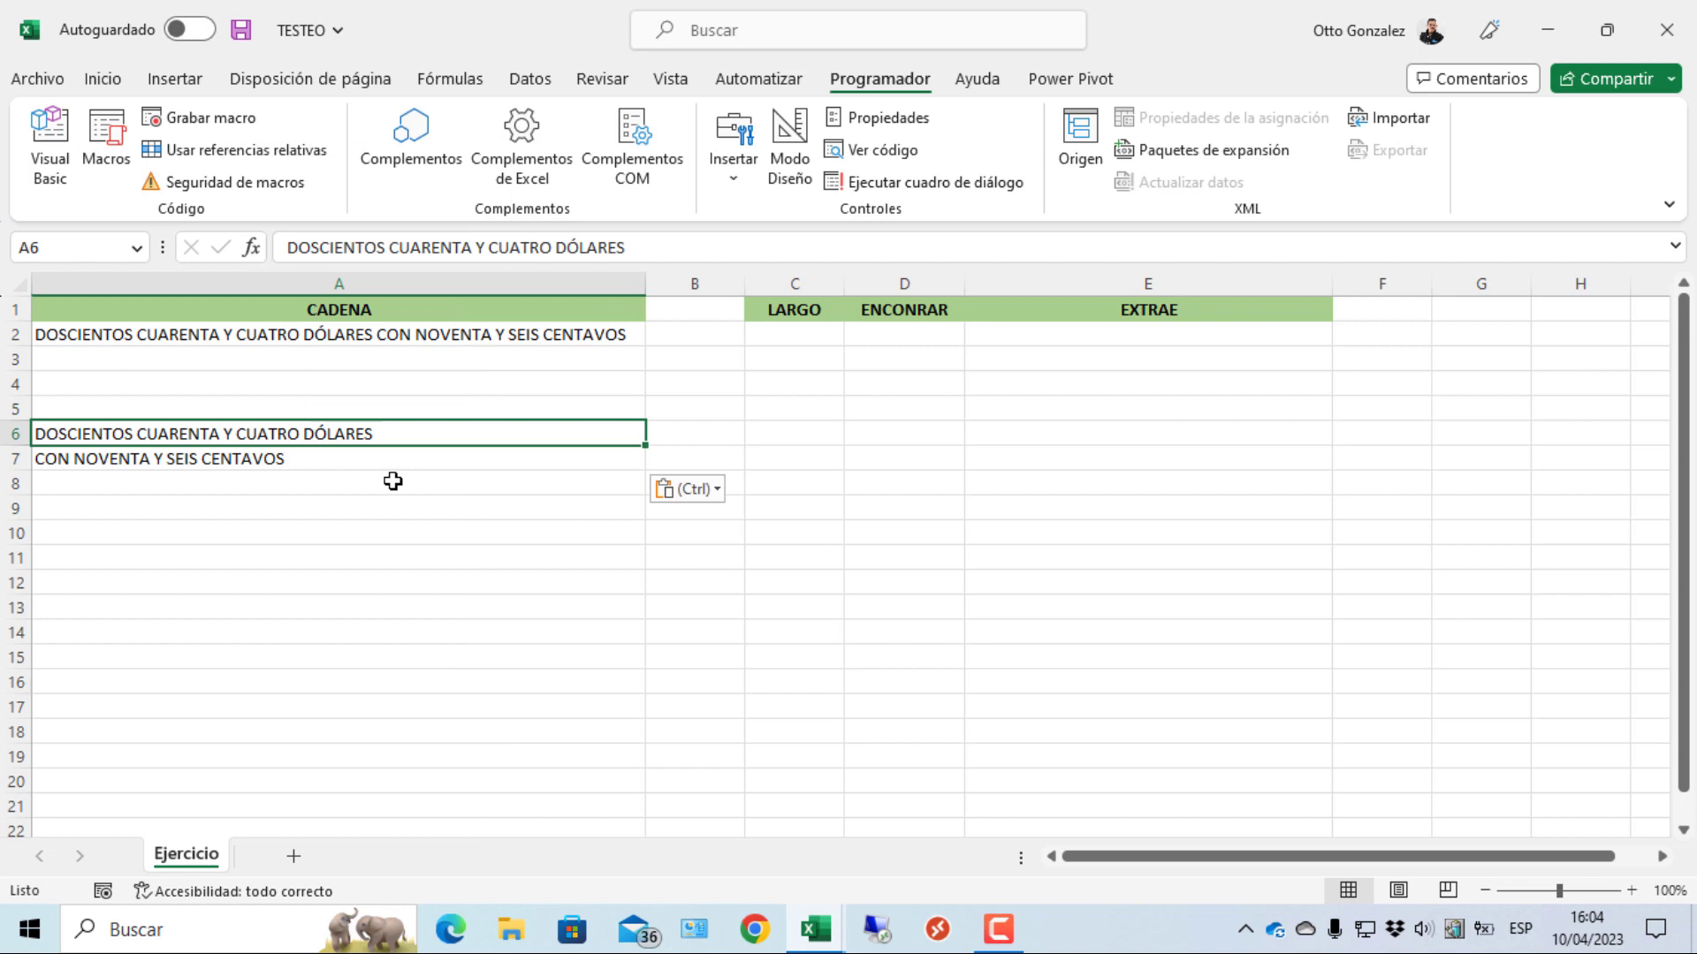
drag(392, 481, 392, 481)
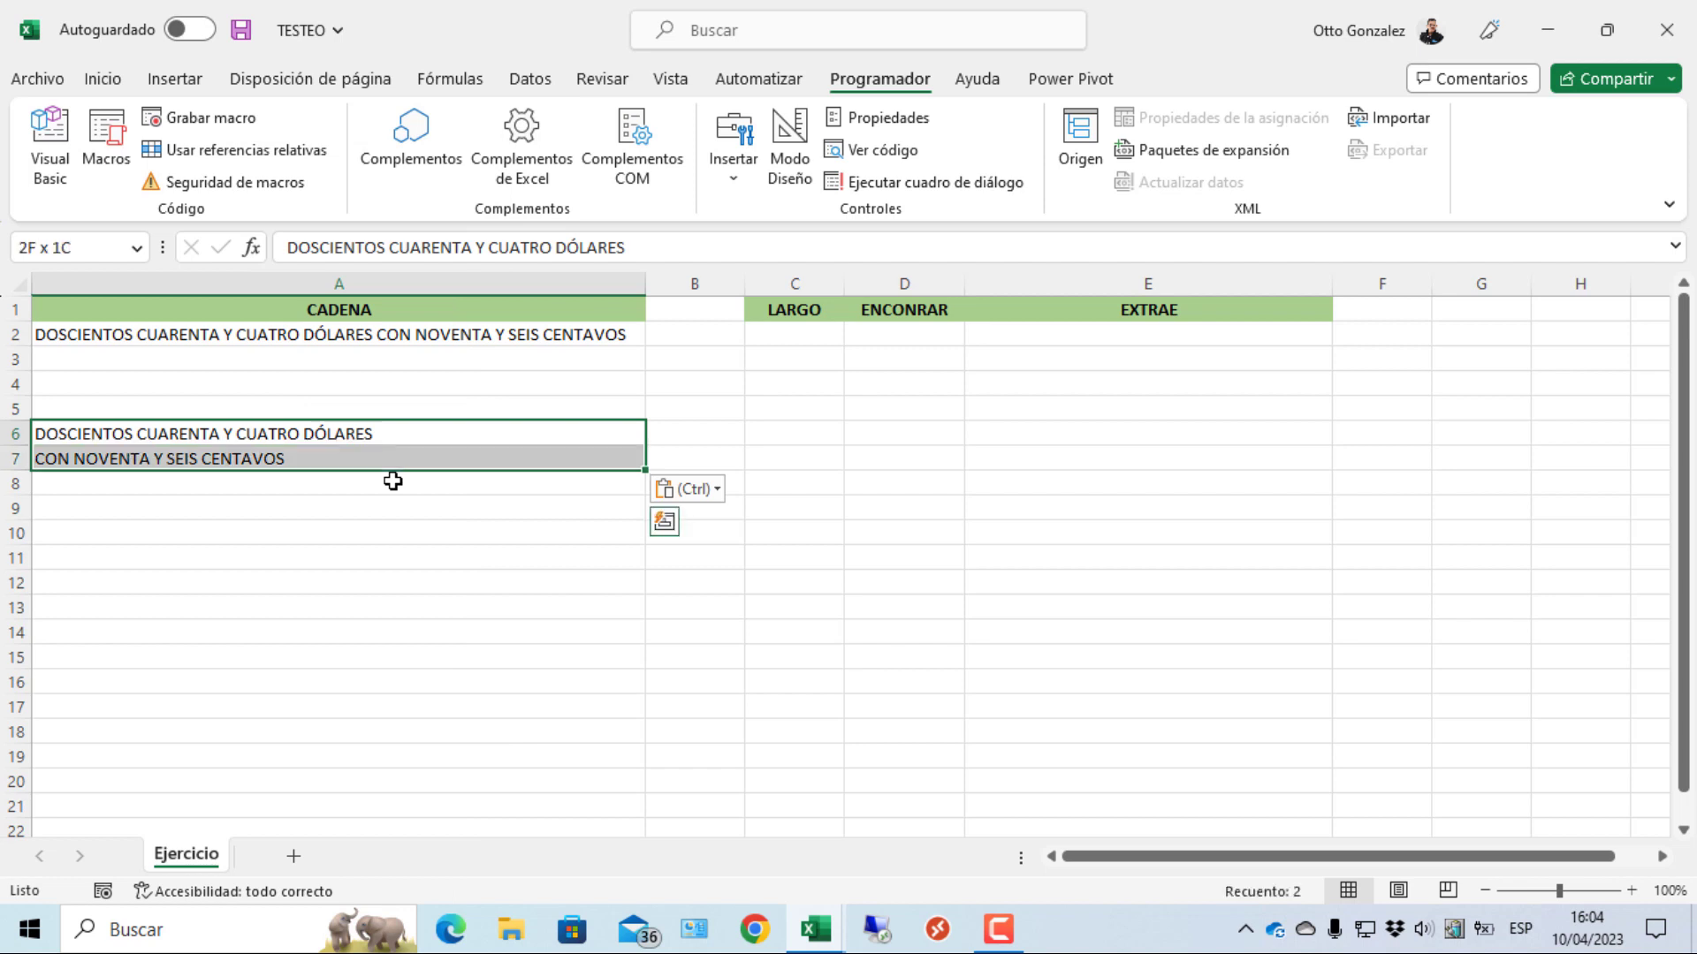
key(Up)
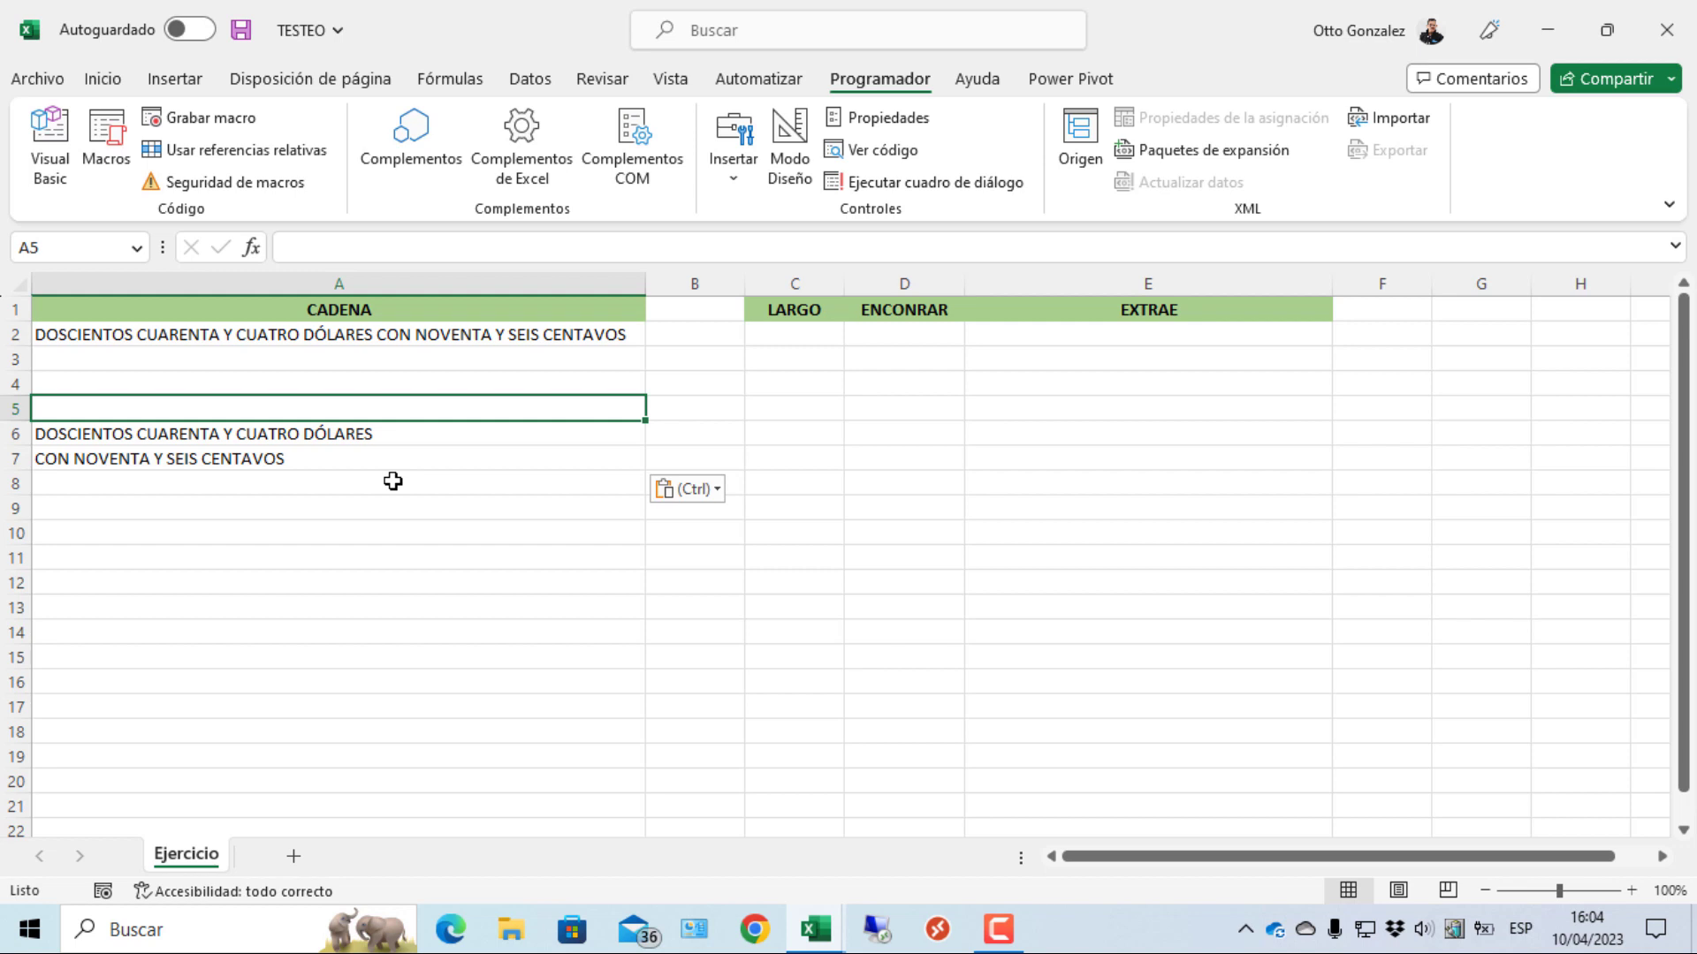
- Enter =LARGO(A2) in C2 under LARGO, returning 64
key(Up)
key(Up)
key(Up)
key(Up)
key(Right)
key(Right)
key(Right)
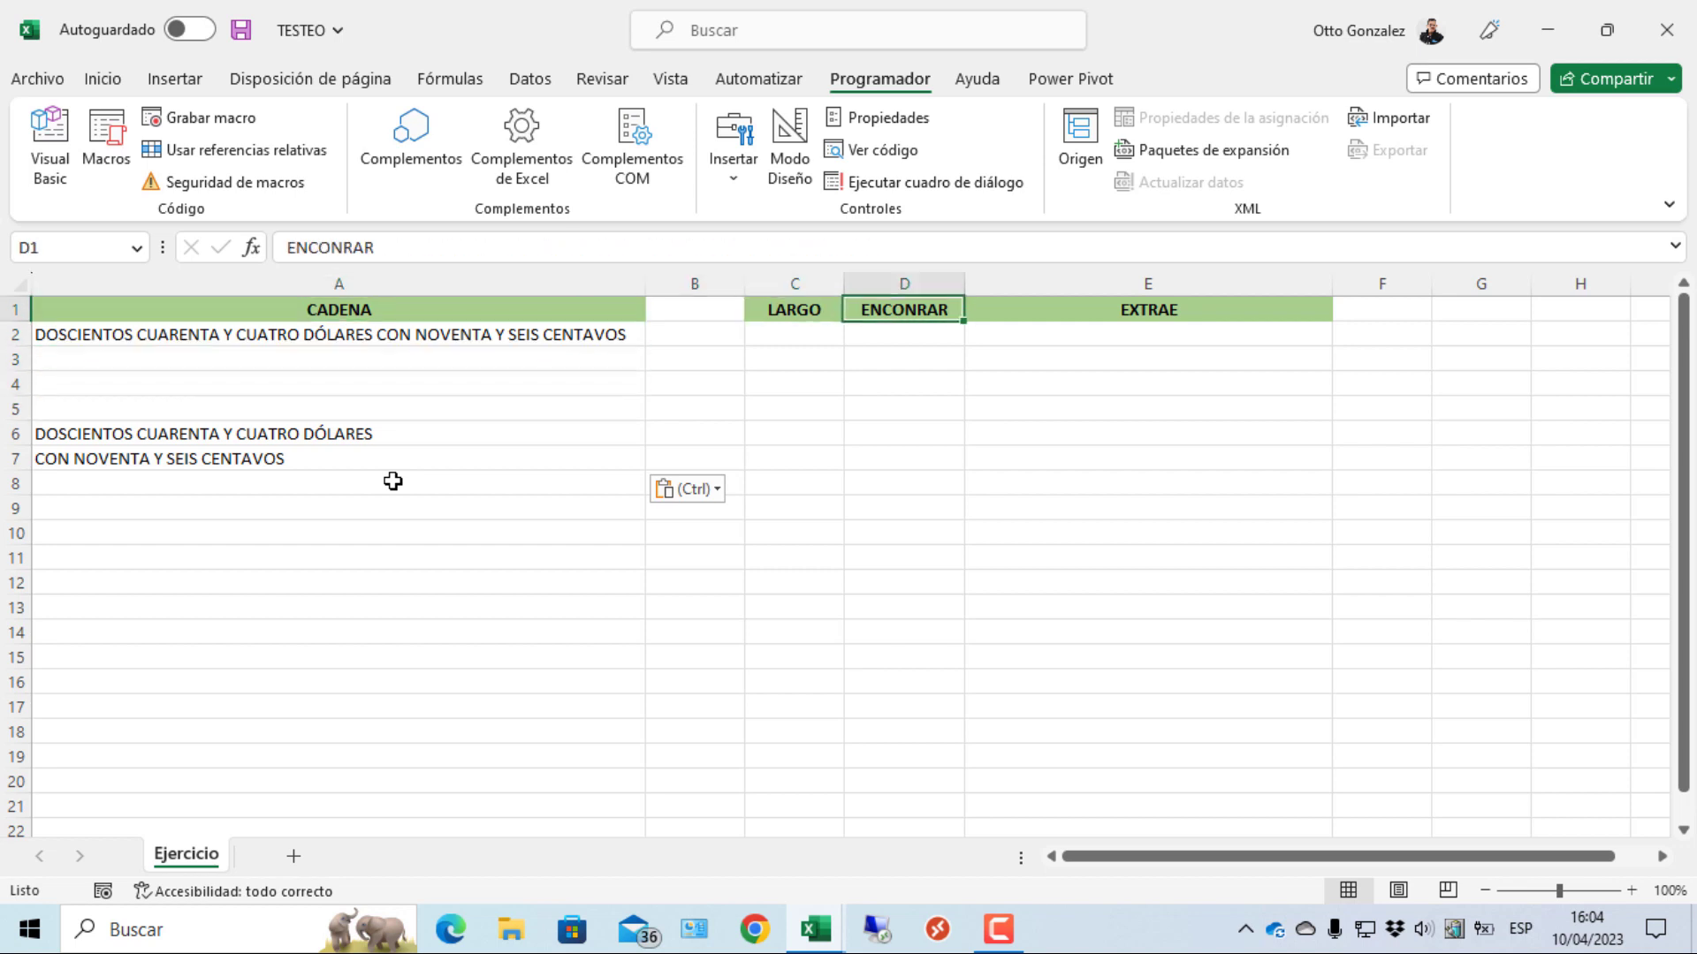
key(Left)
key(Down)
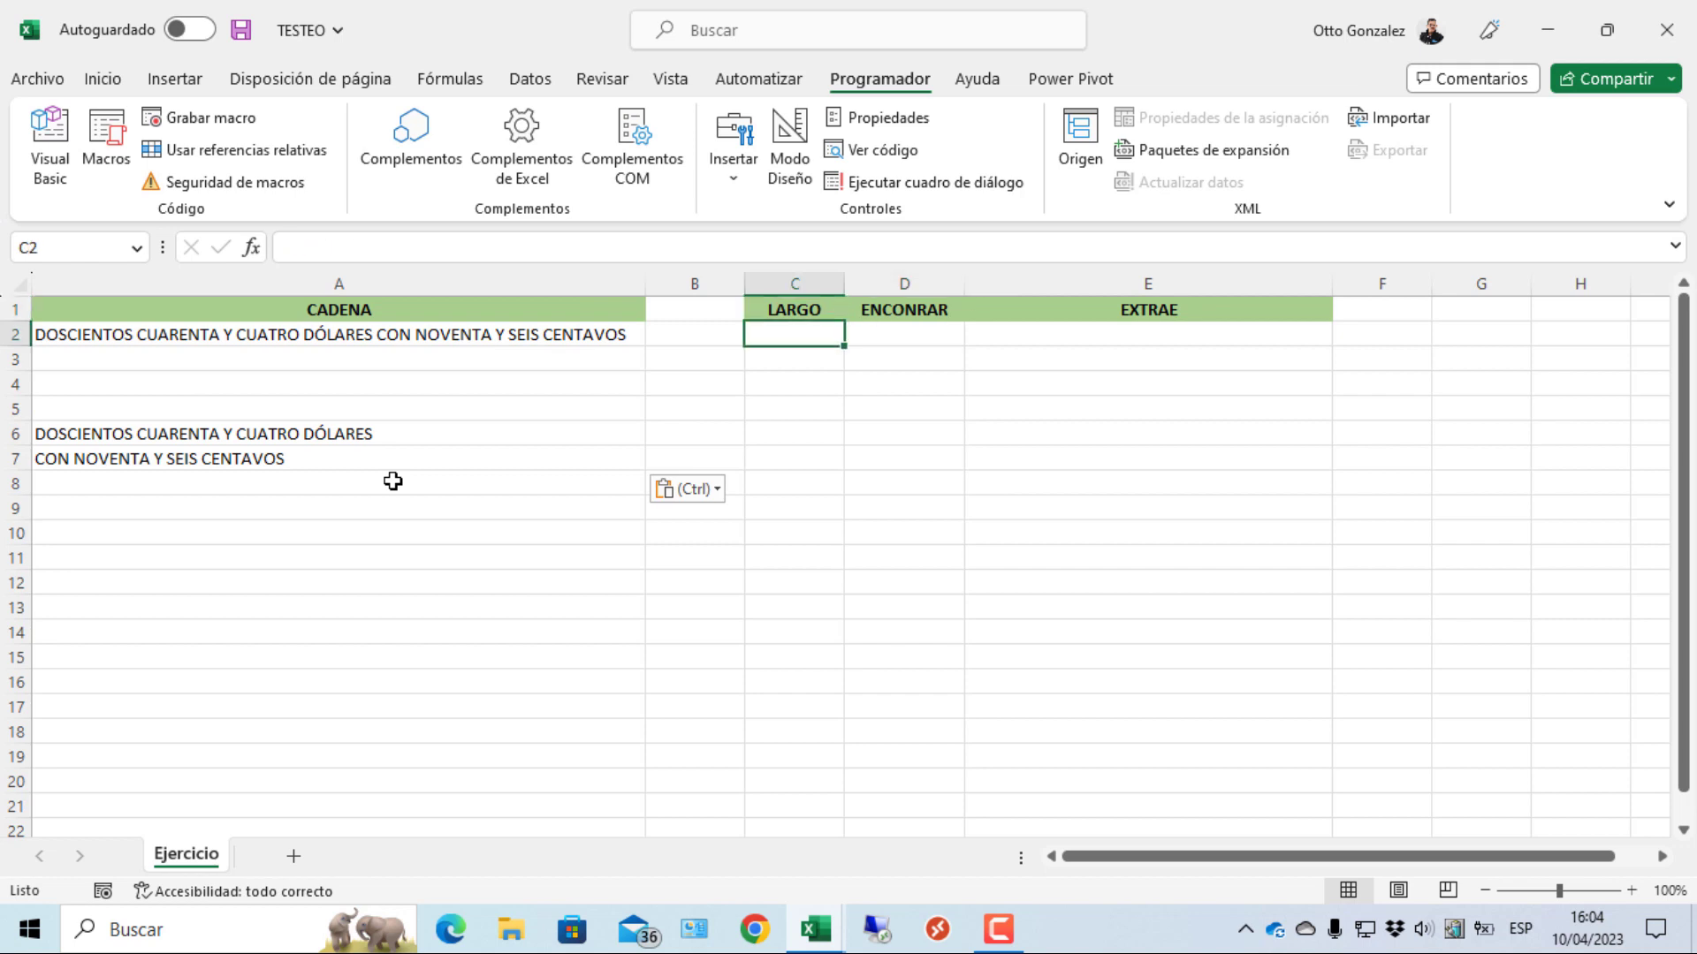
text(=)
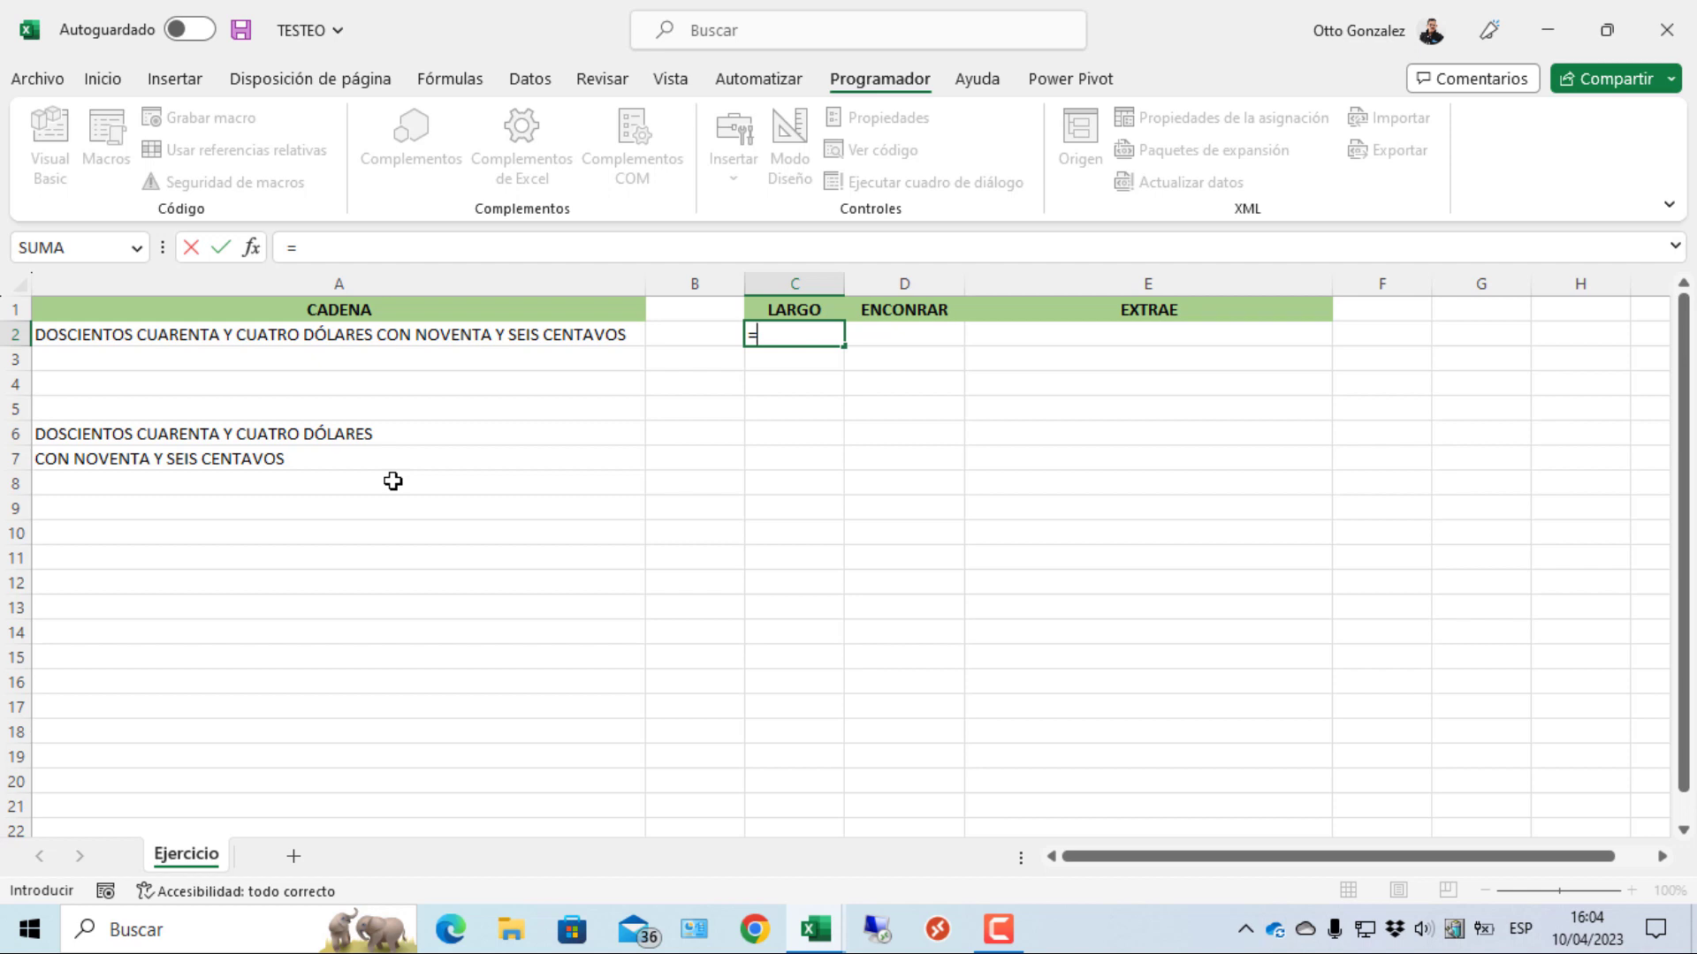
text(LA)
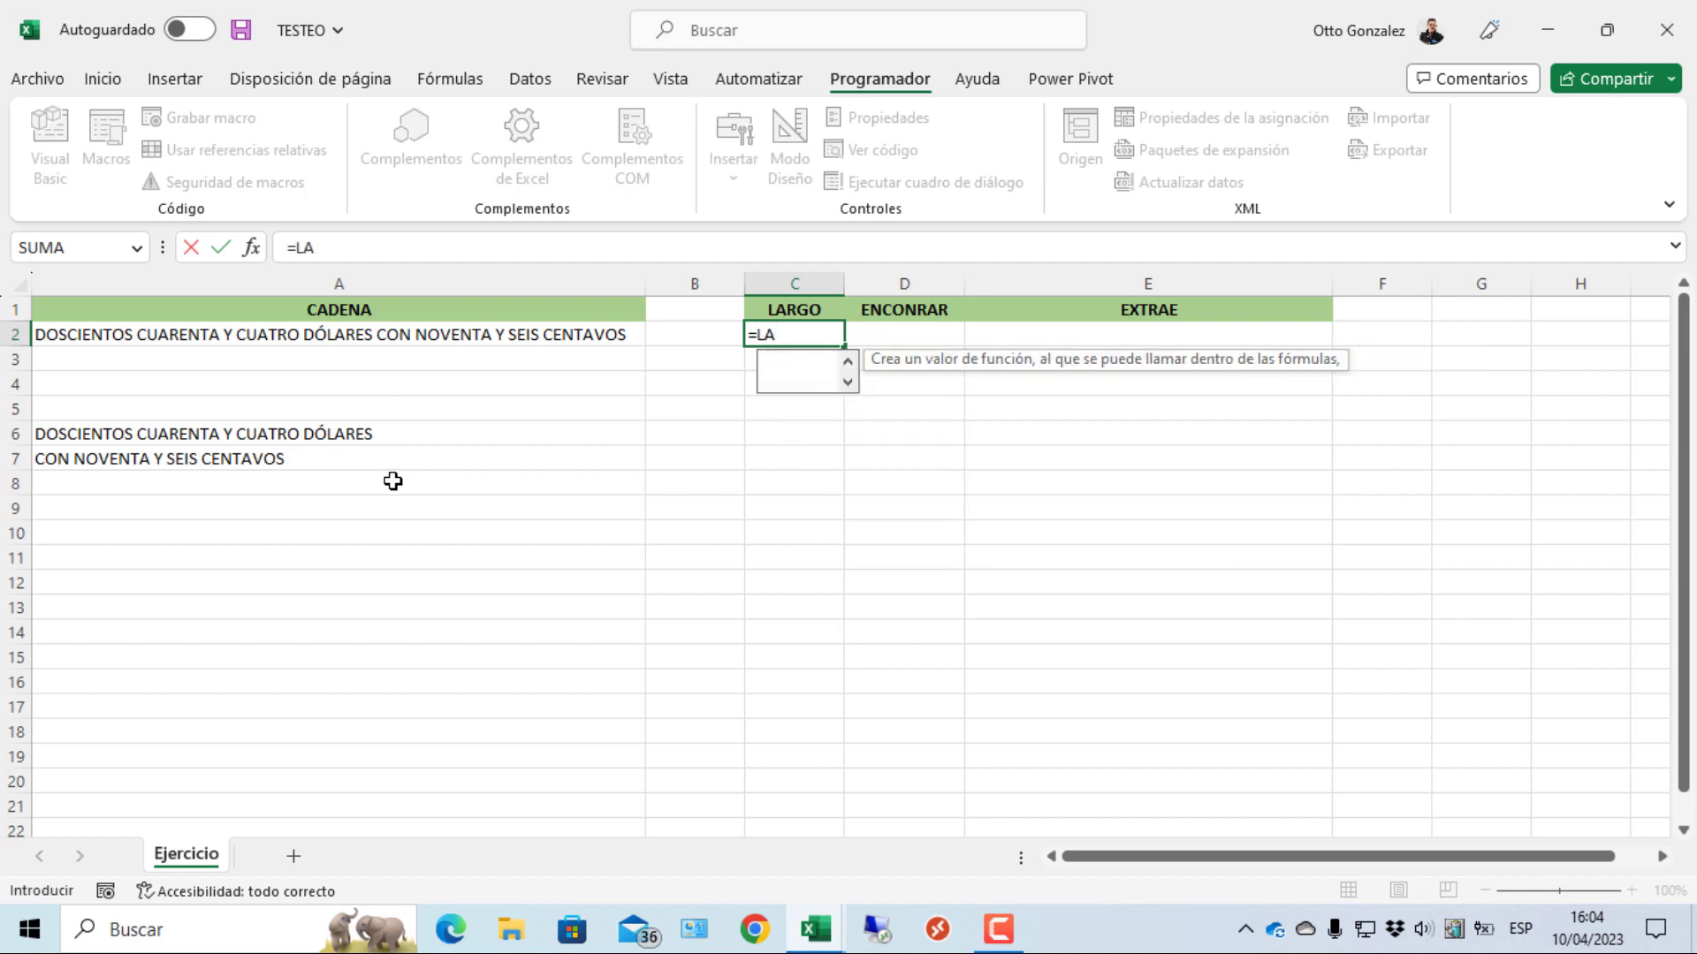
text(R)
key(Tab)
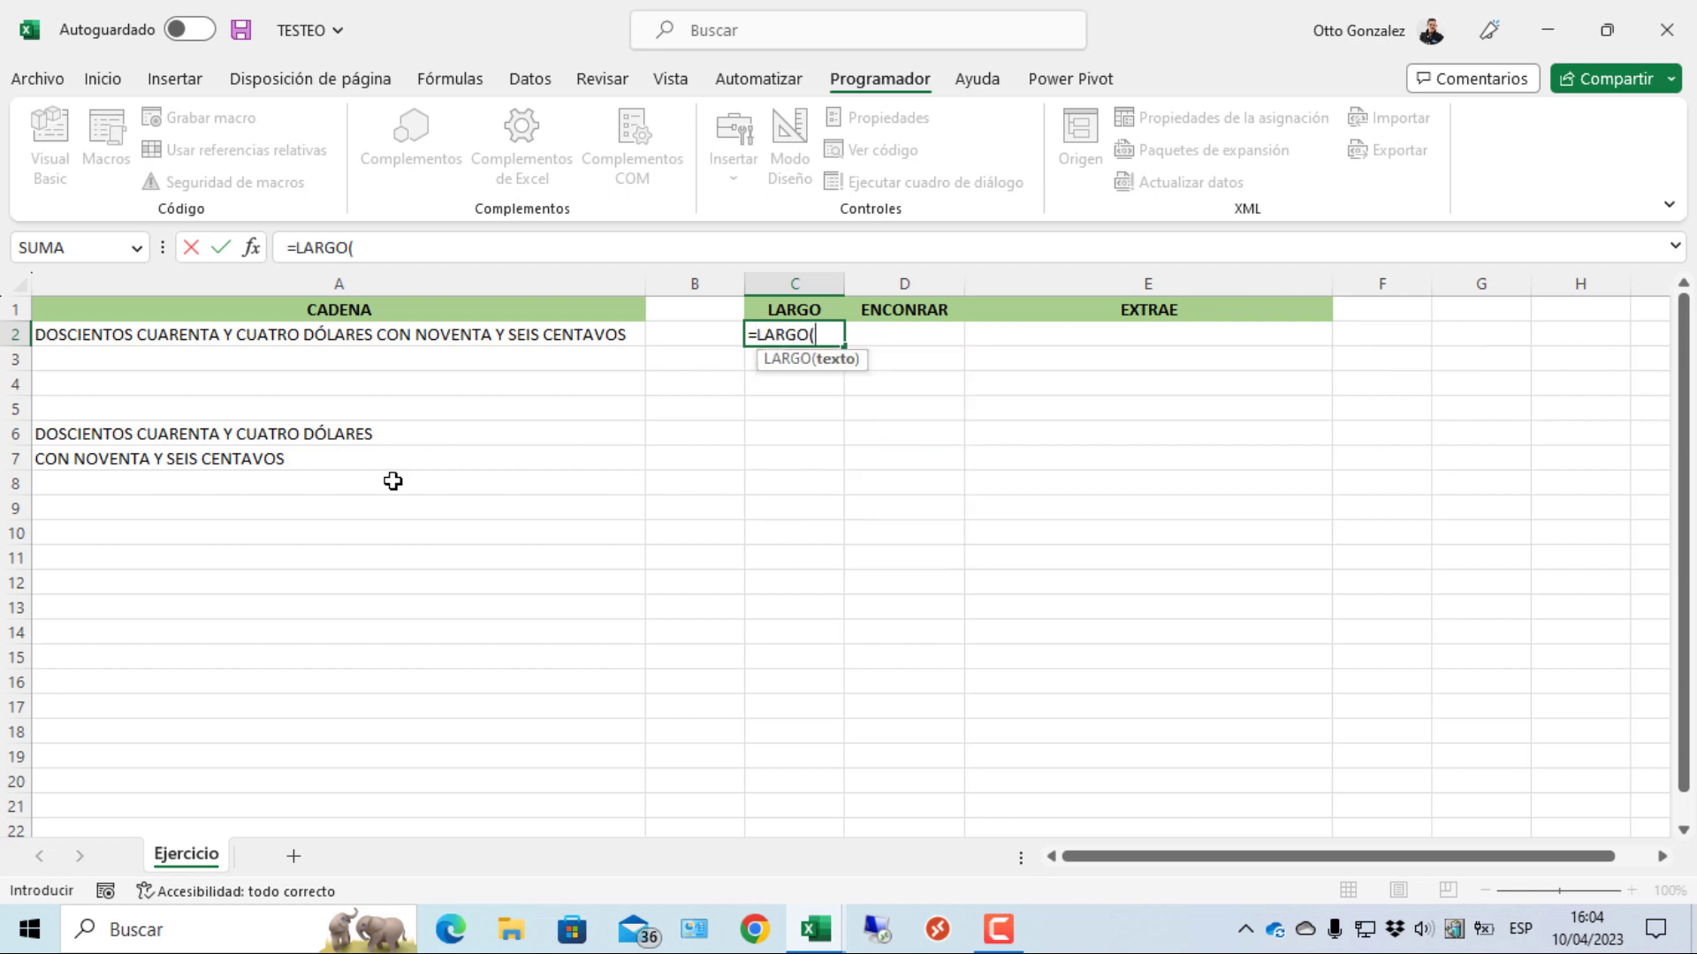
key(Left)
key(Left)
key(Return)
key(Up)
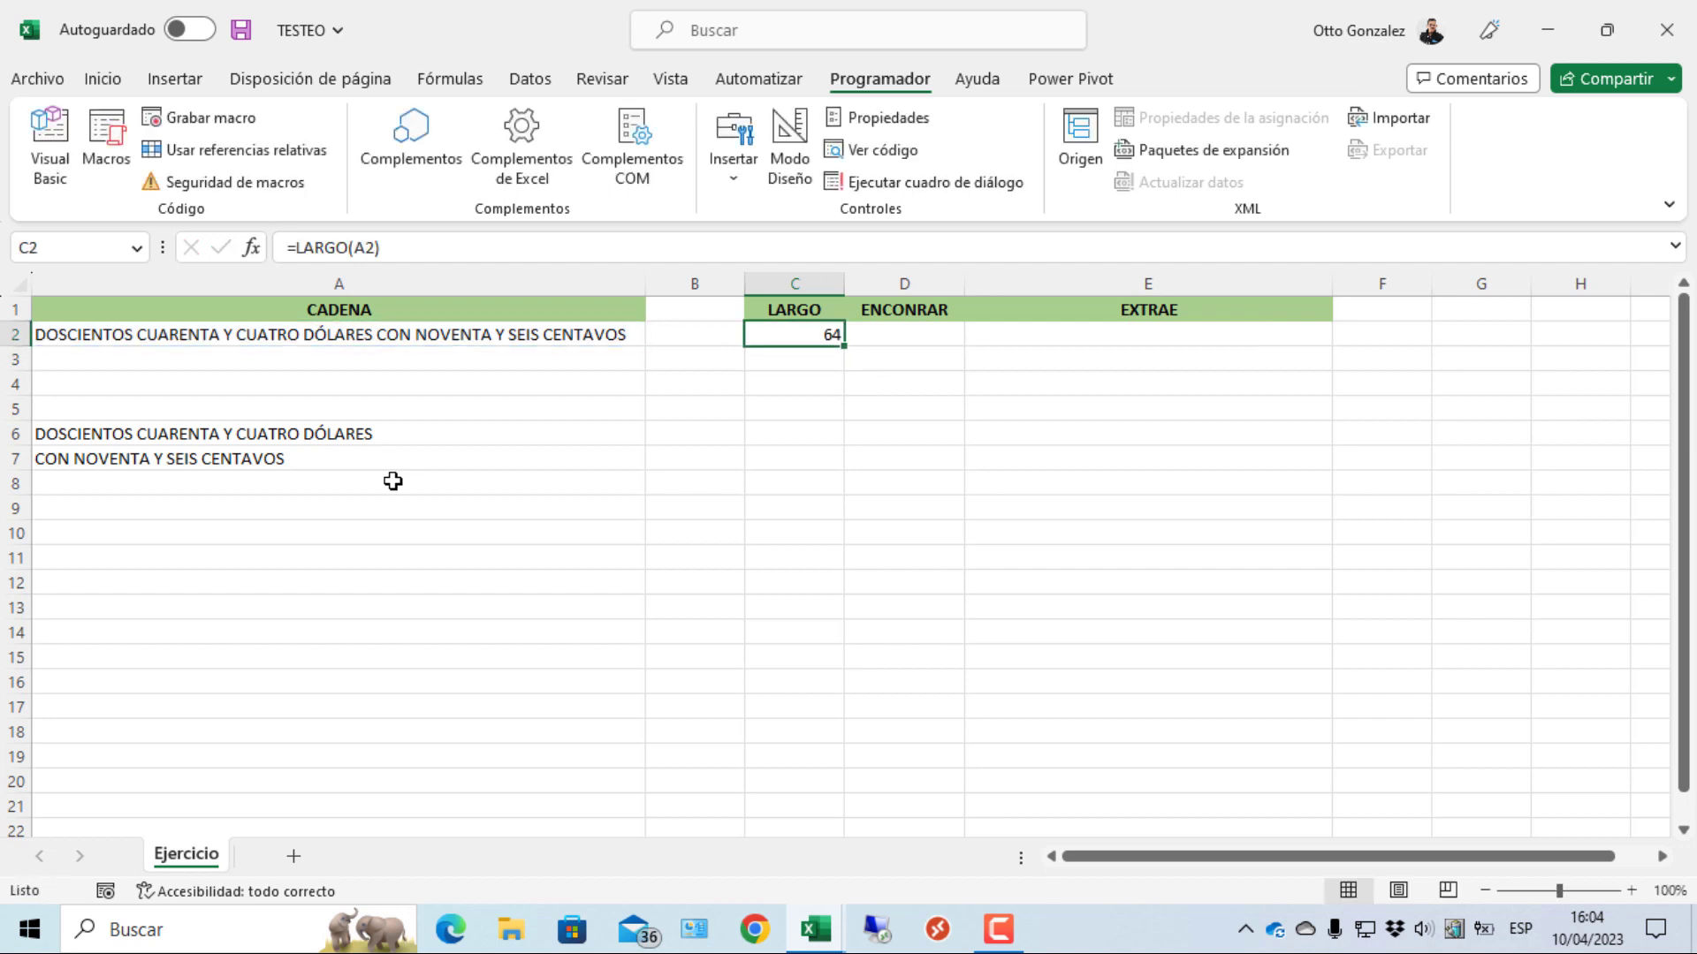
key(Right)
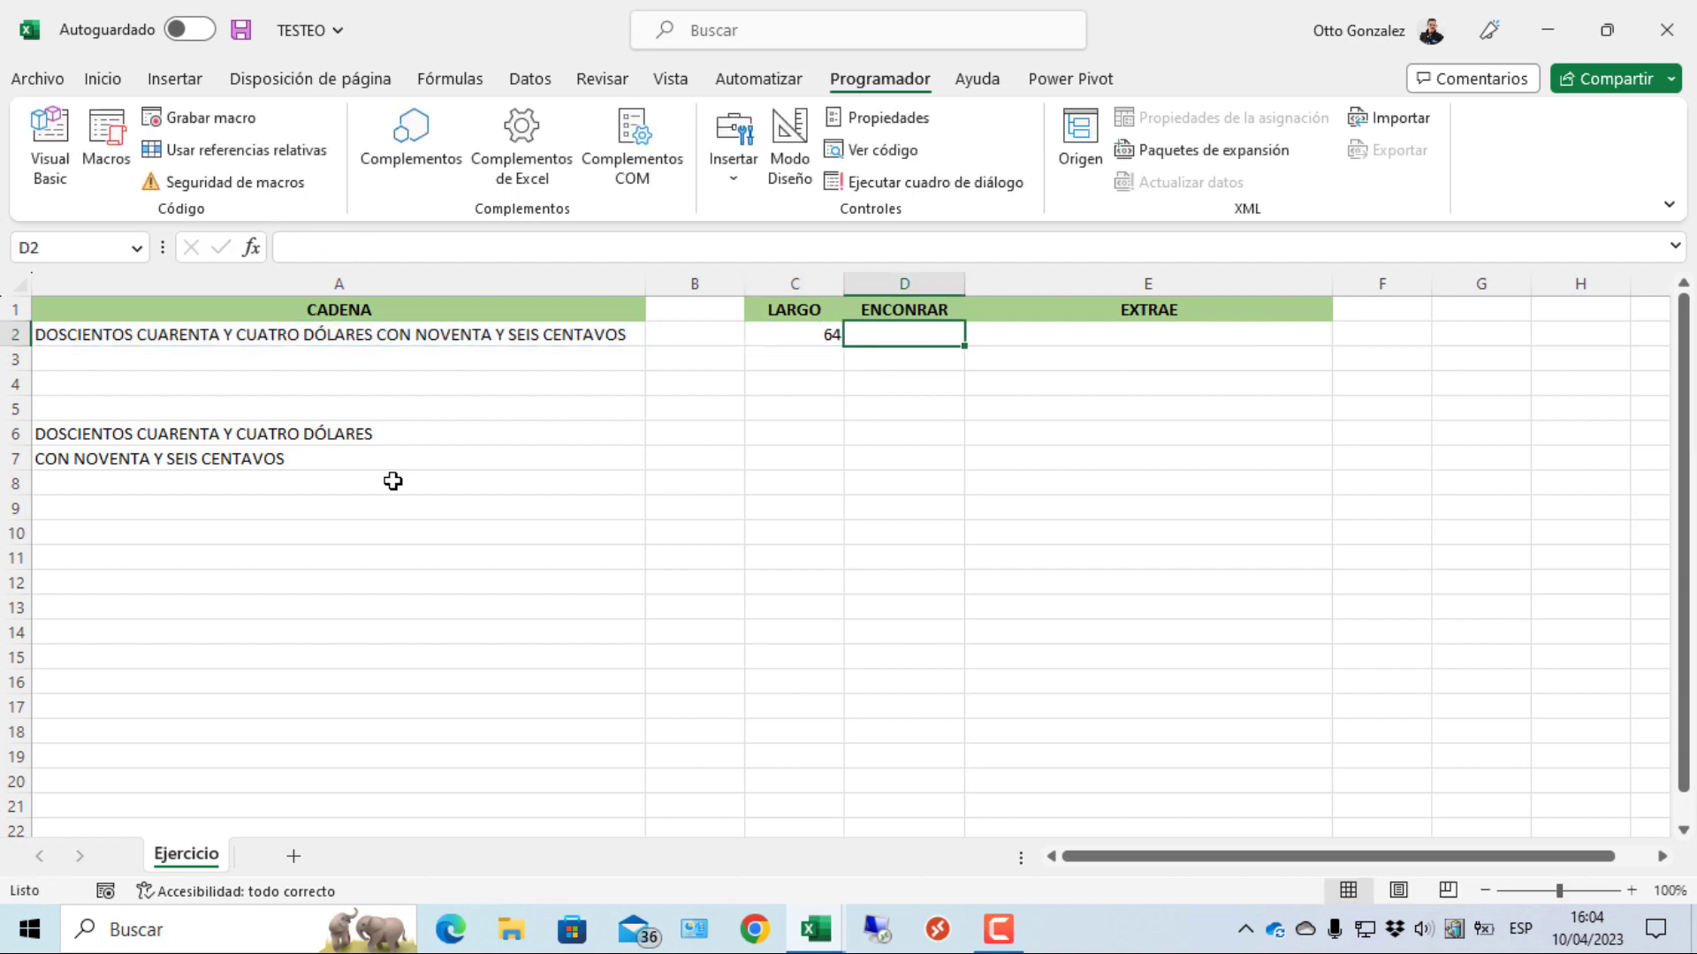
- Enter =ENCONTRAR("CON",A2) in D2 under ENCONRAR, returning 38
text(=)
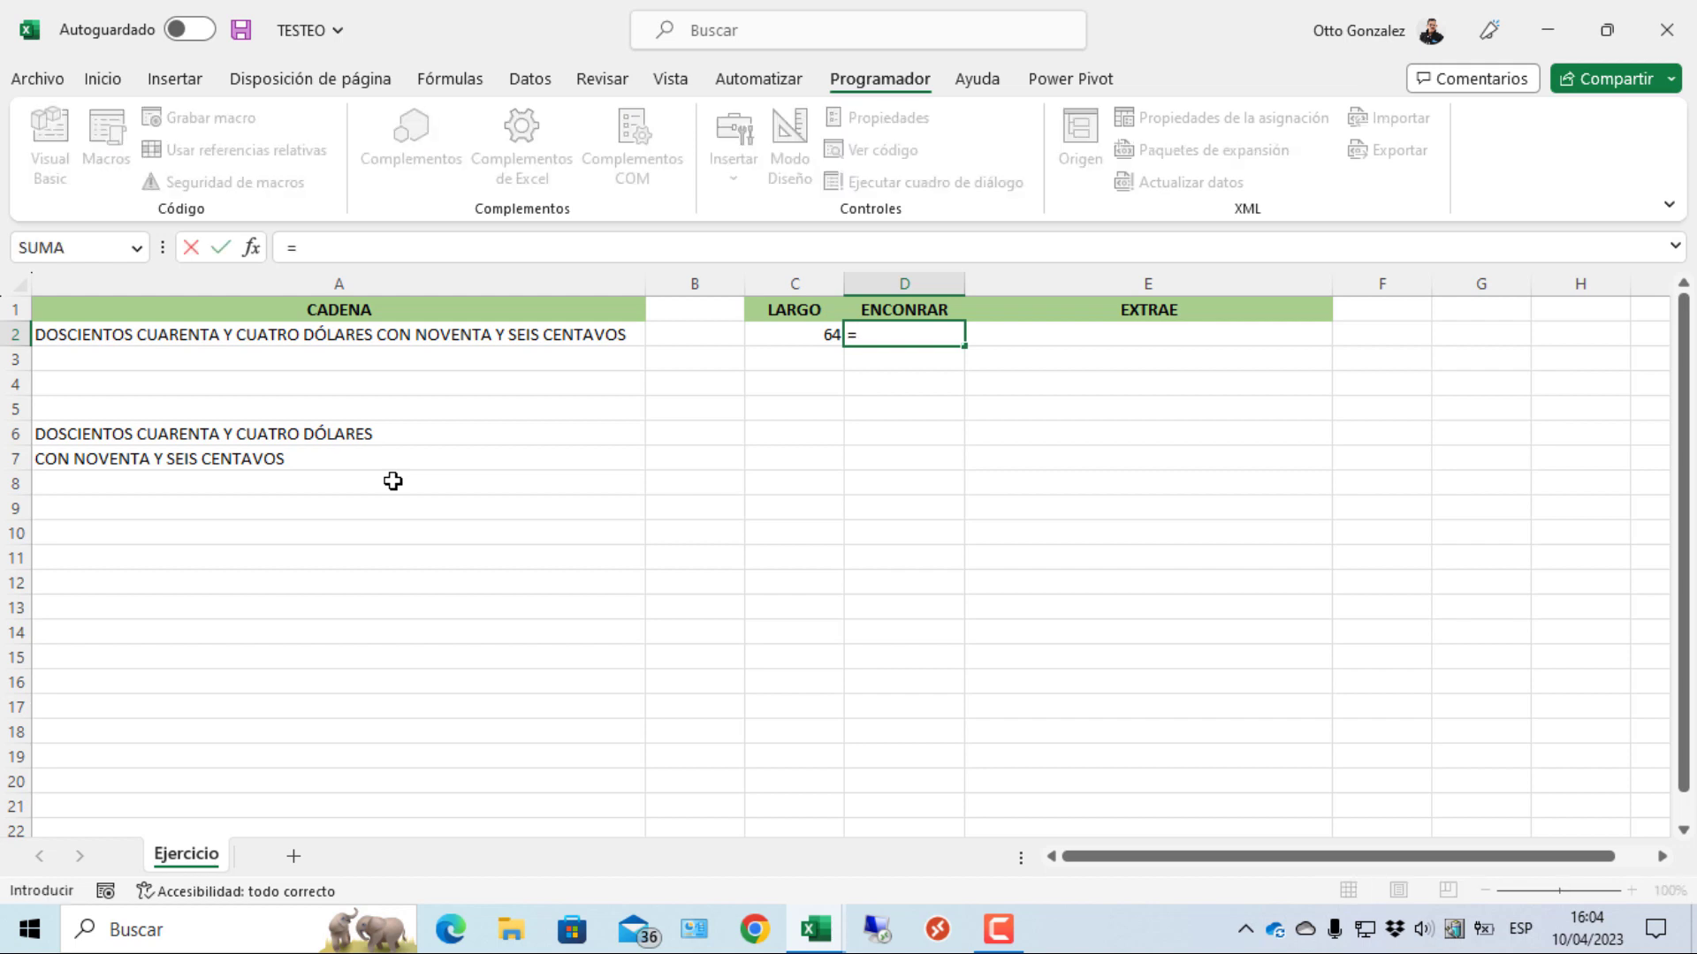
text(ENCON)
key(Tab)
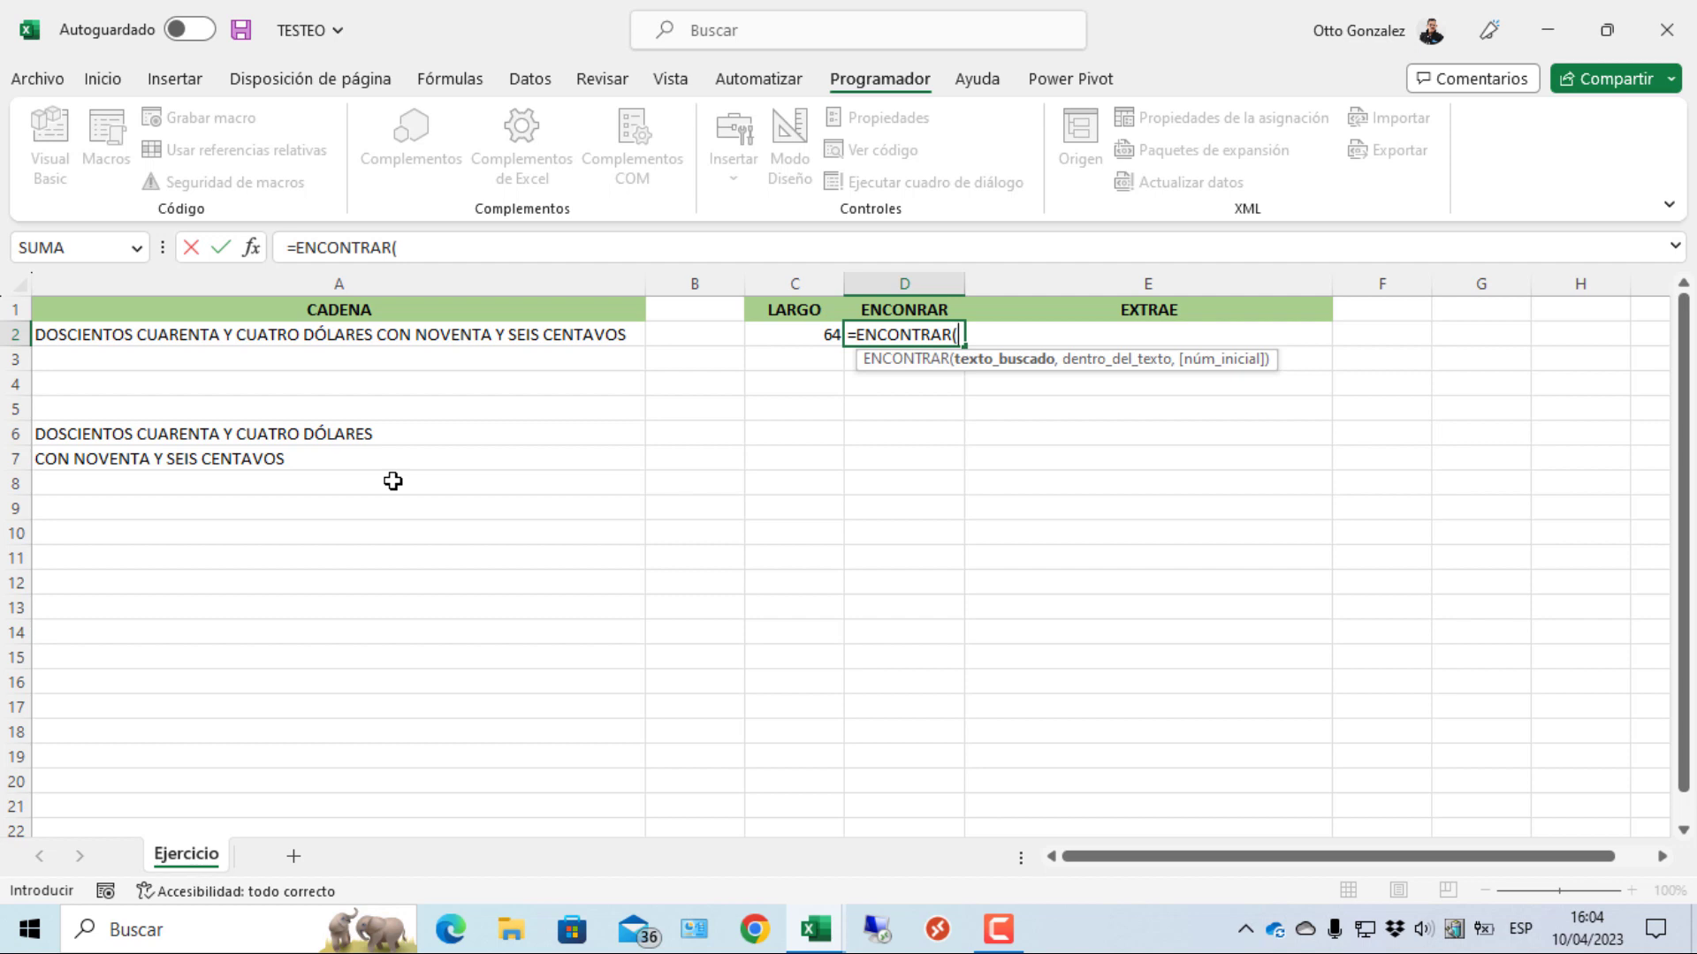
text("con)
key(BackSpace)
key(BackSpace)
key(BackSpace)
text(CON)
text(")
text(,)
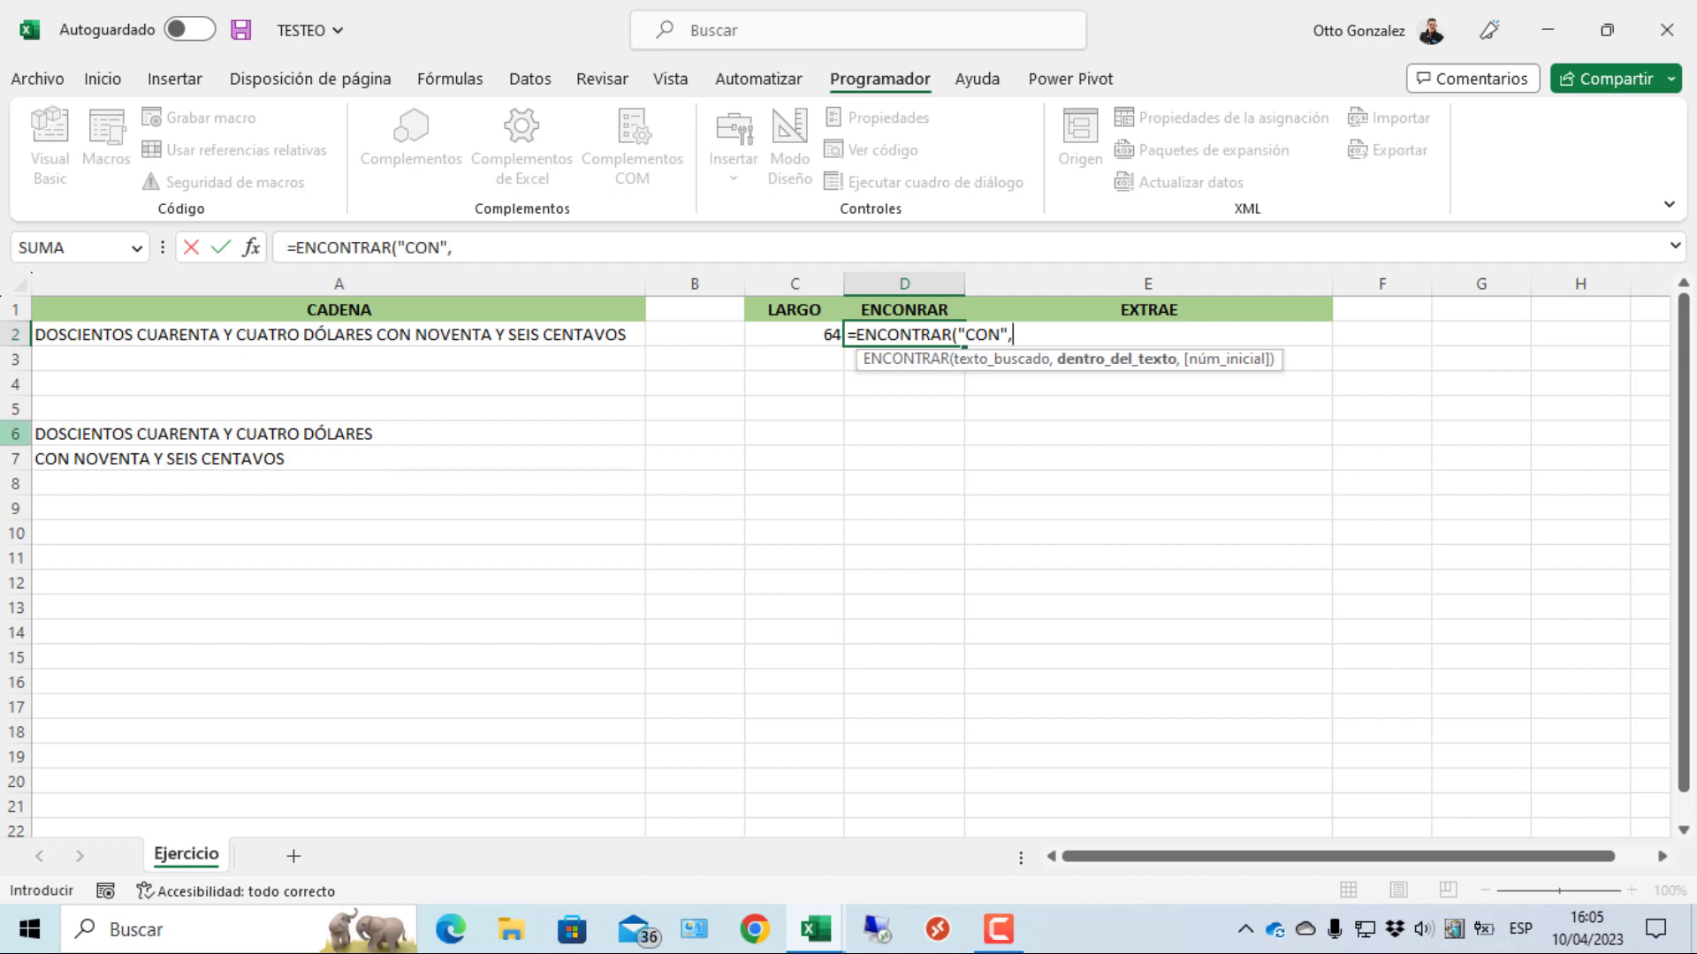
click(315, 336)
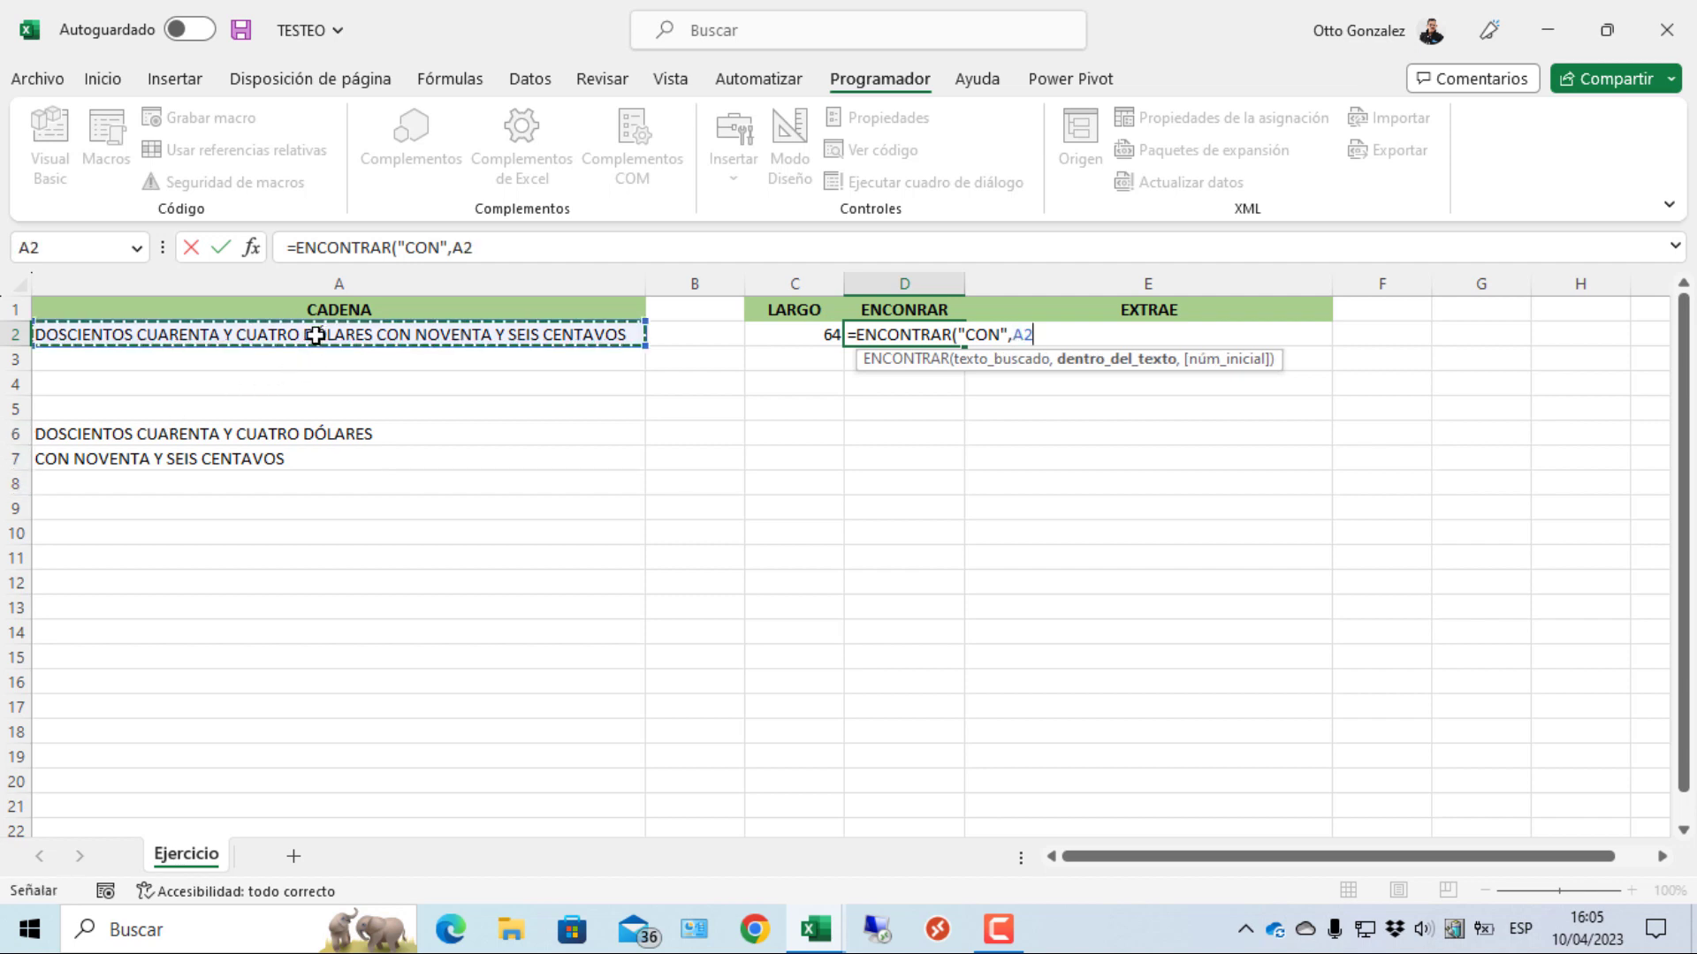
key(Return)
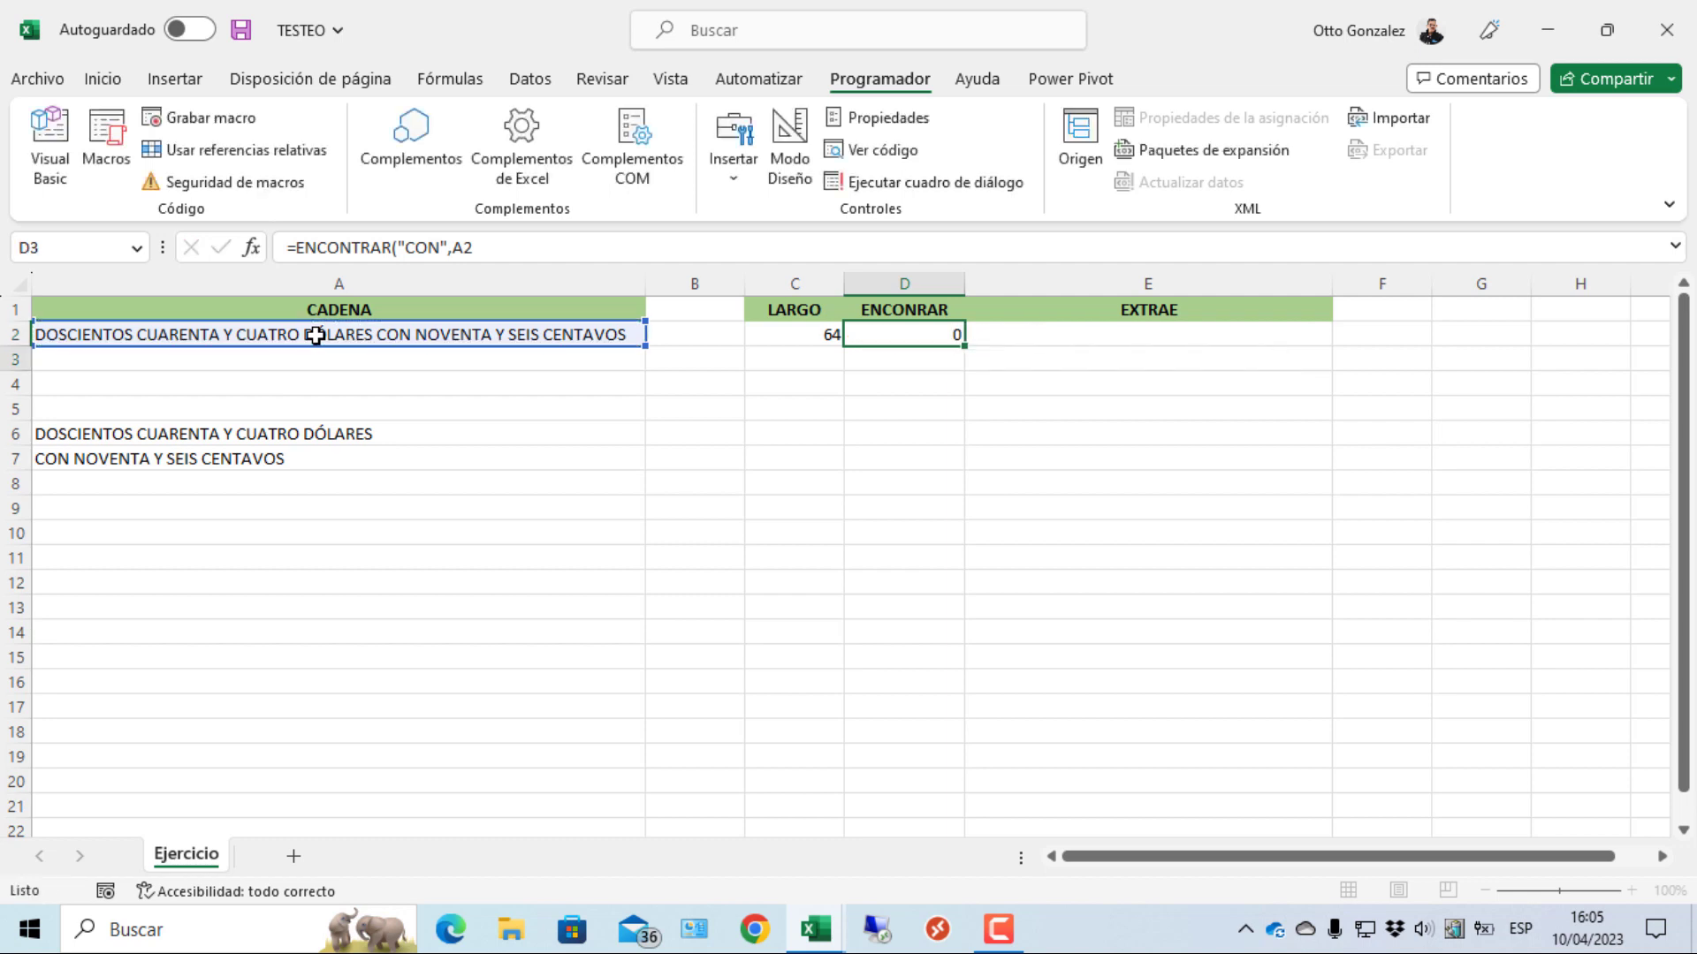
key(Up)
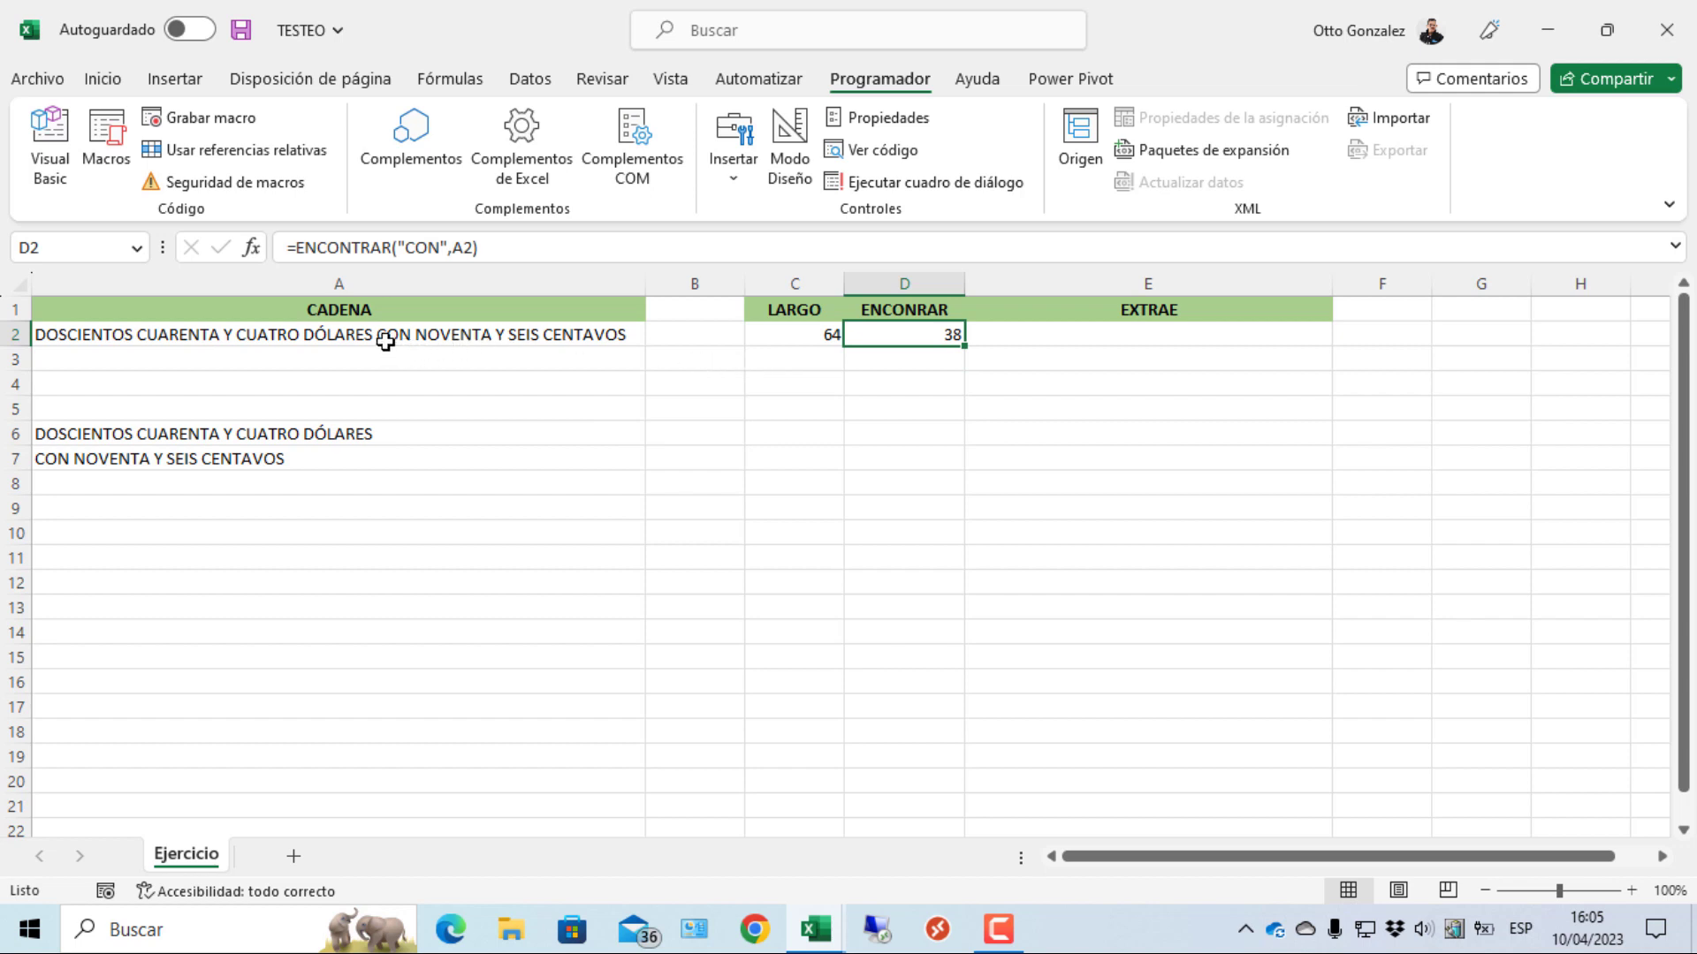
- Enter =ENCONTRAR("CENTAVOS",A2) in D3, returning 57
click(896, 363)
text(=)
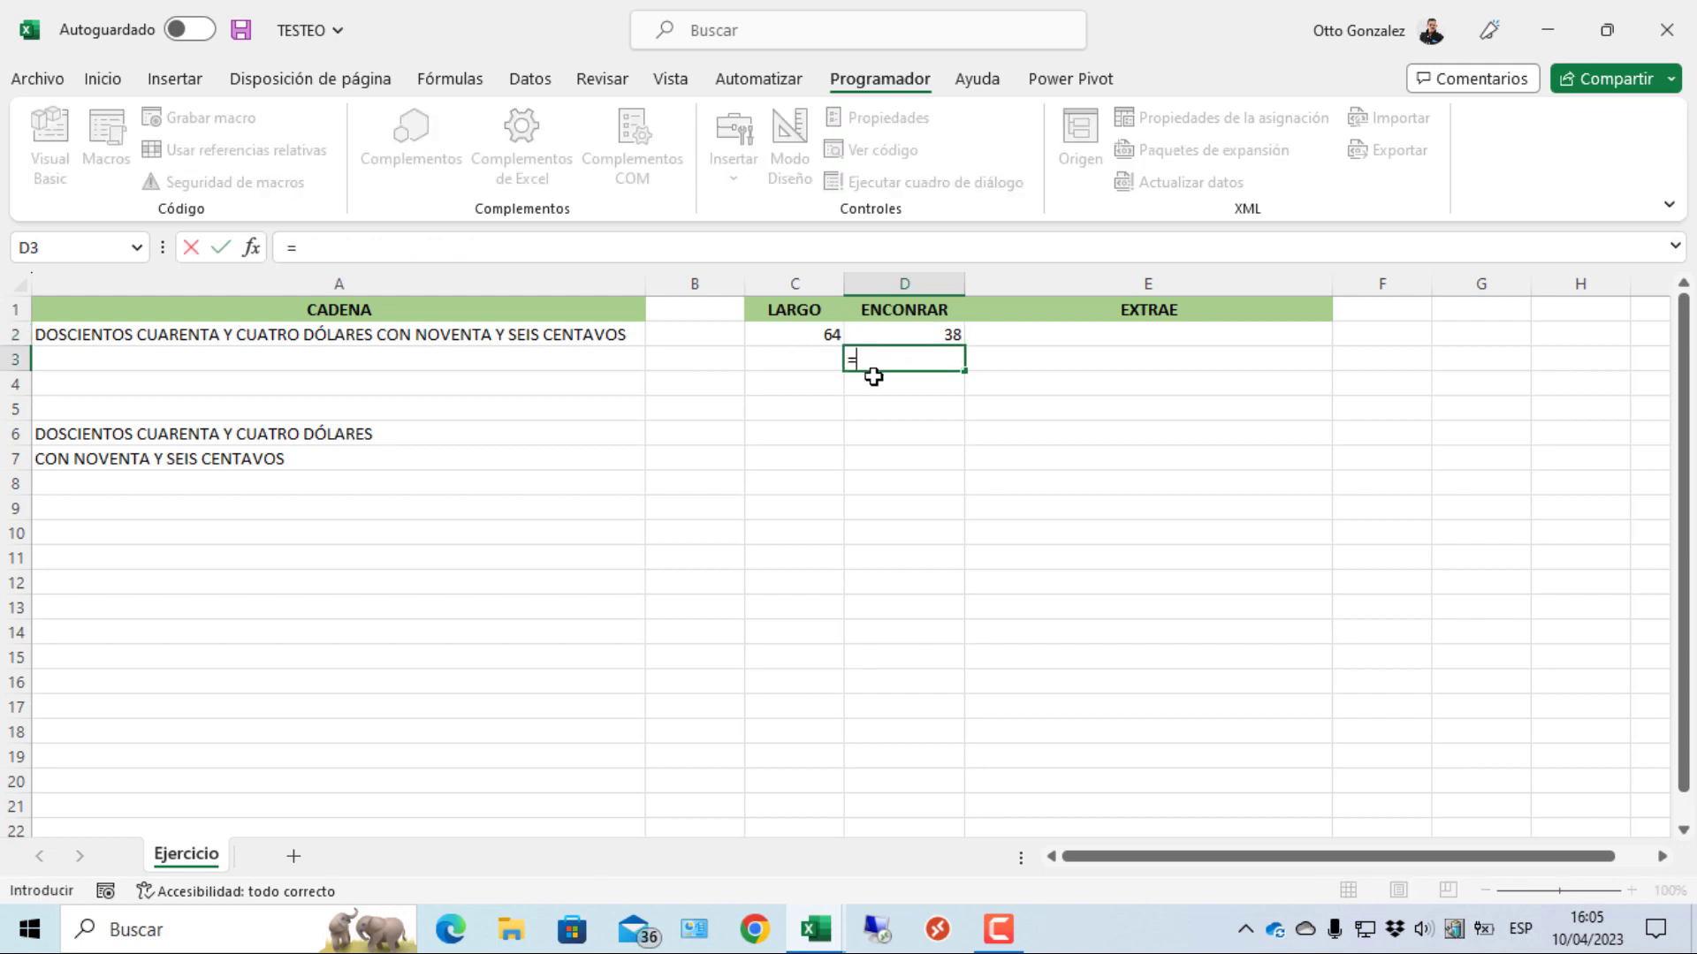
text(ENC)
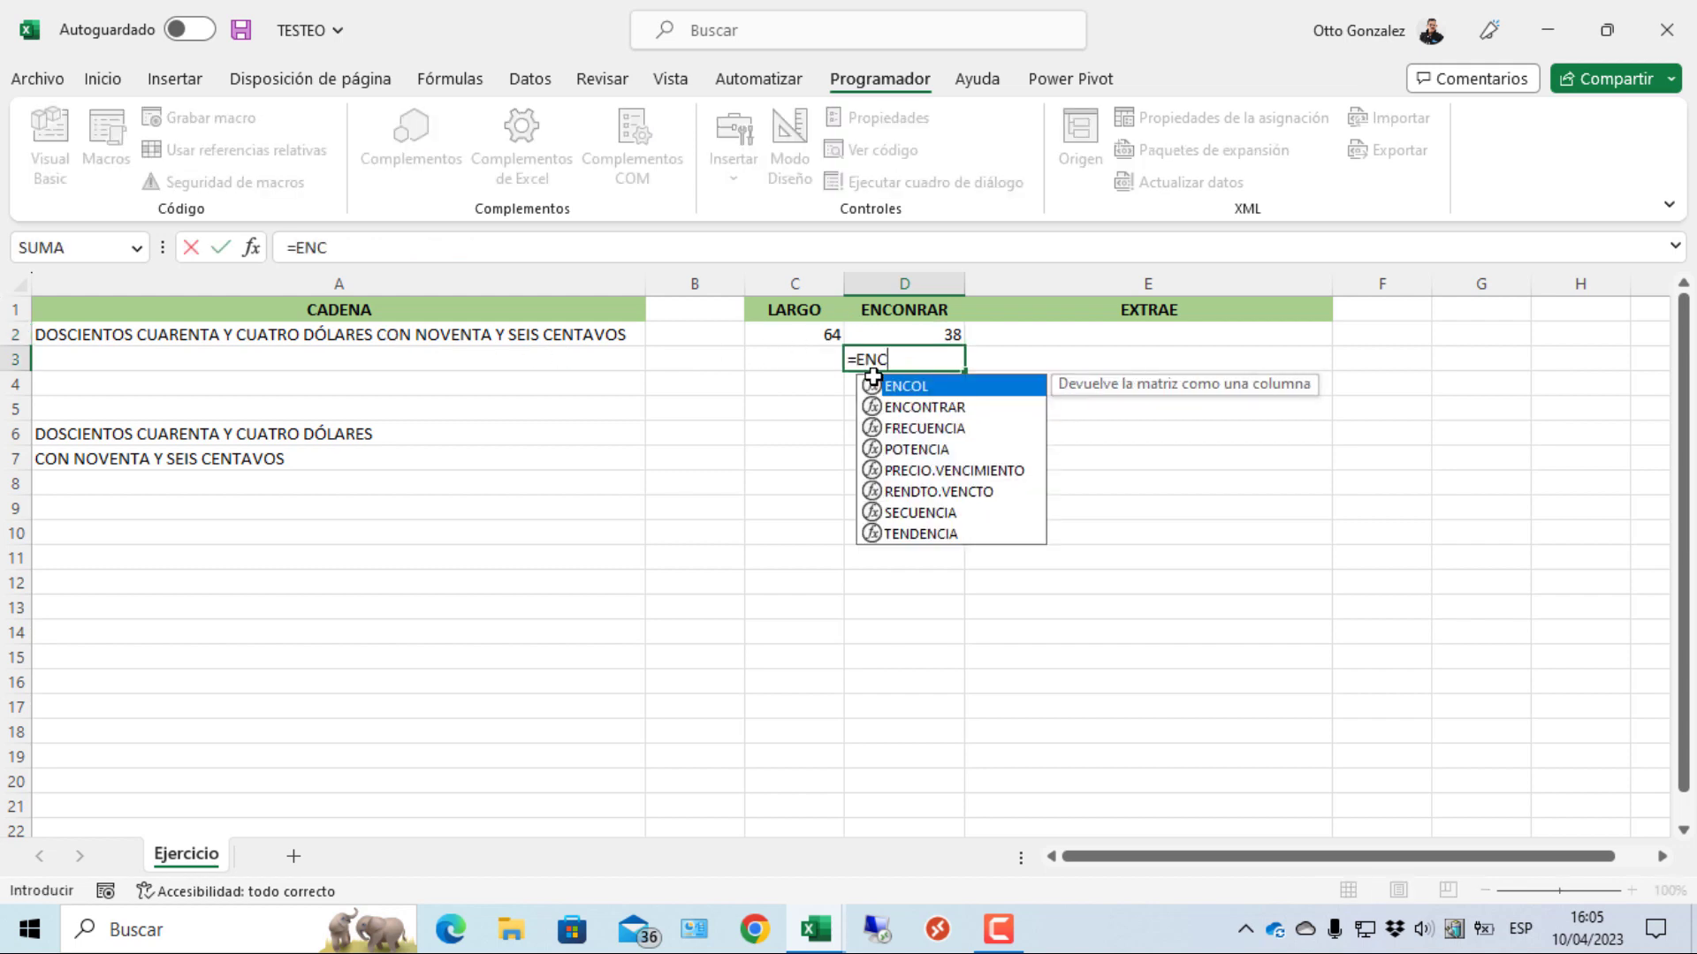
text(NC)
key(BackSpace)
key(BackSpace)
text(O)
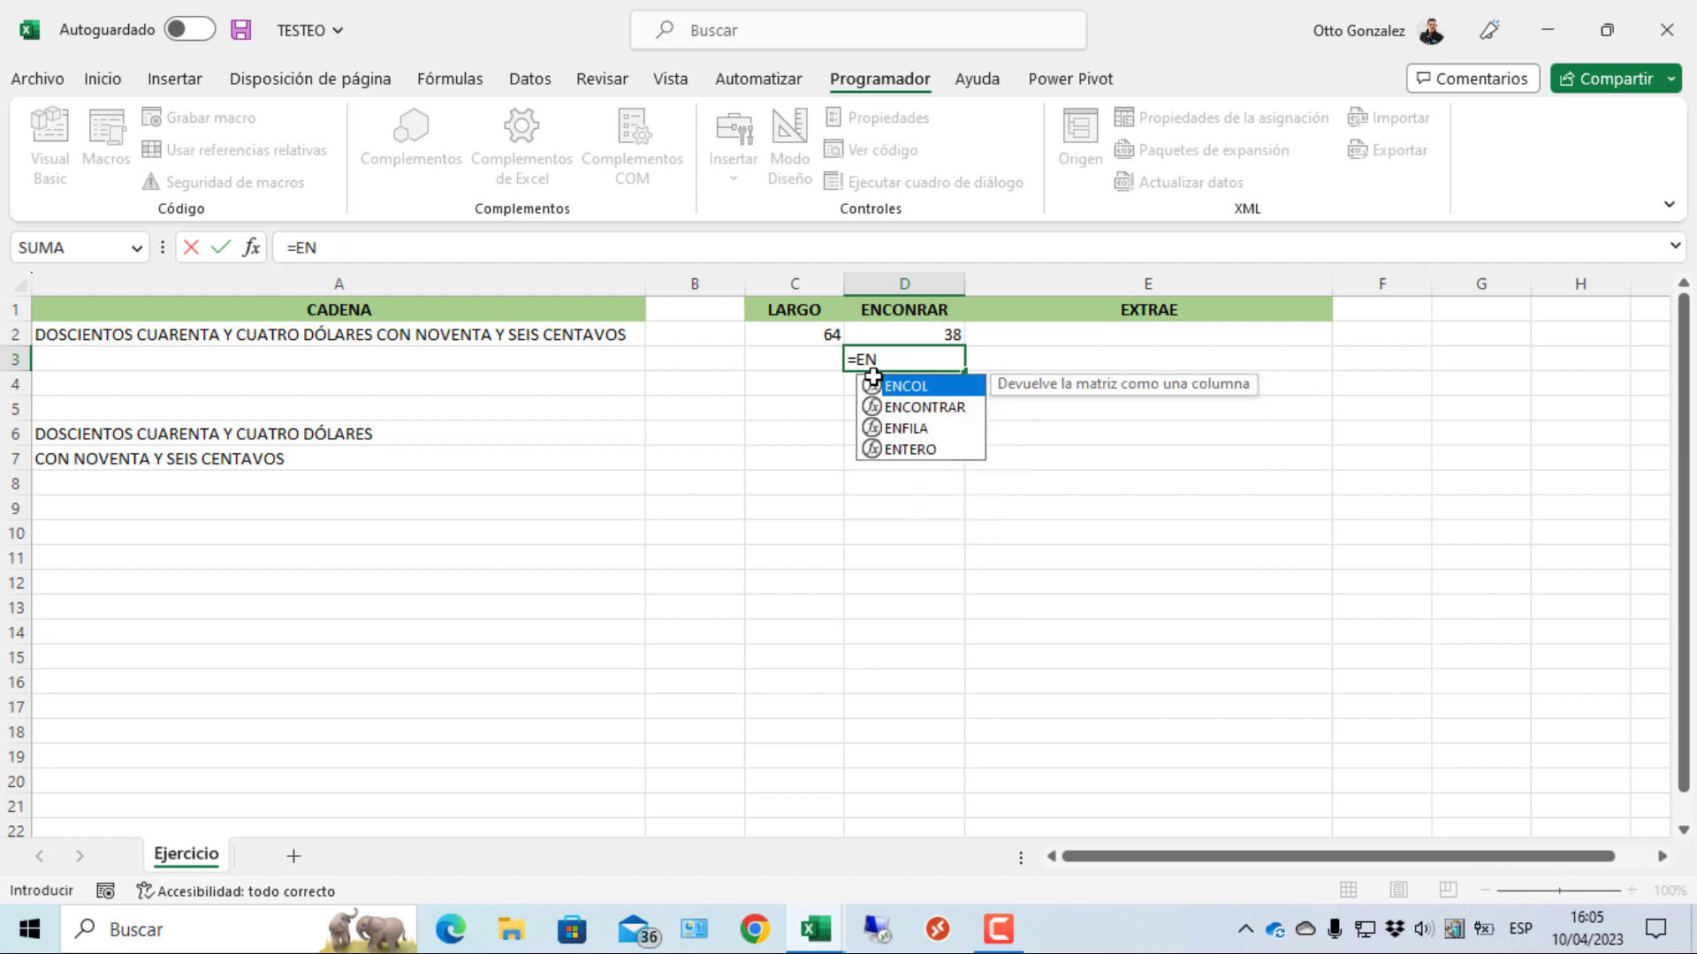
text(NTR)
key(Tab)
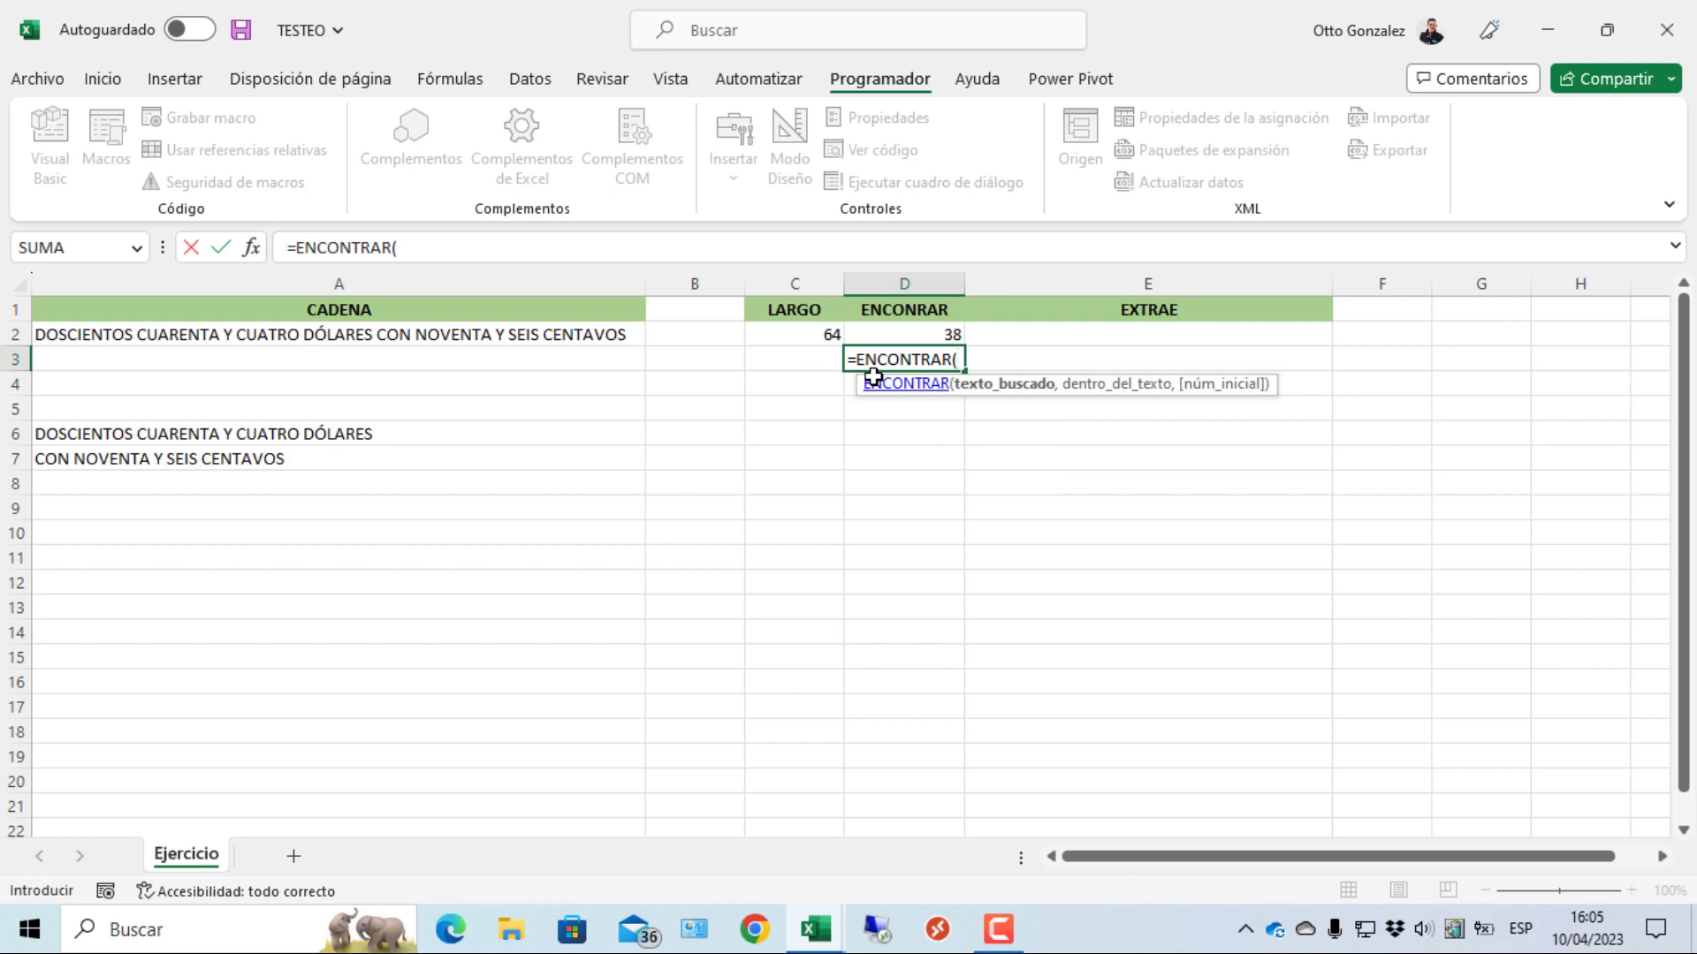
text(")
text(CENTAVOS)
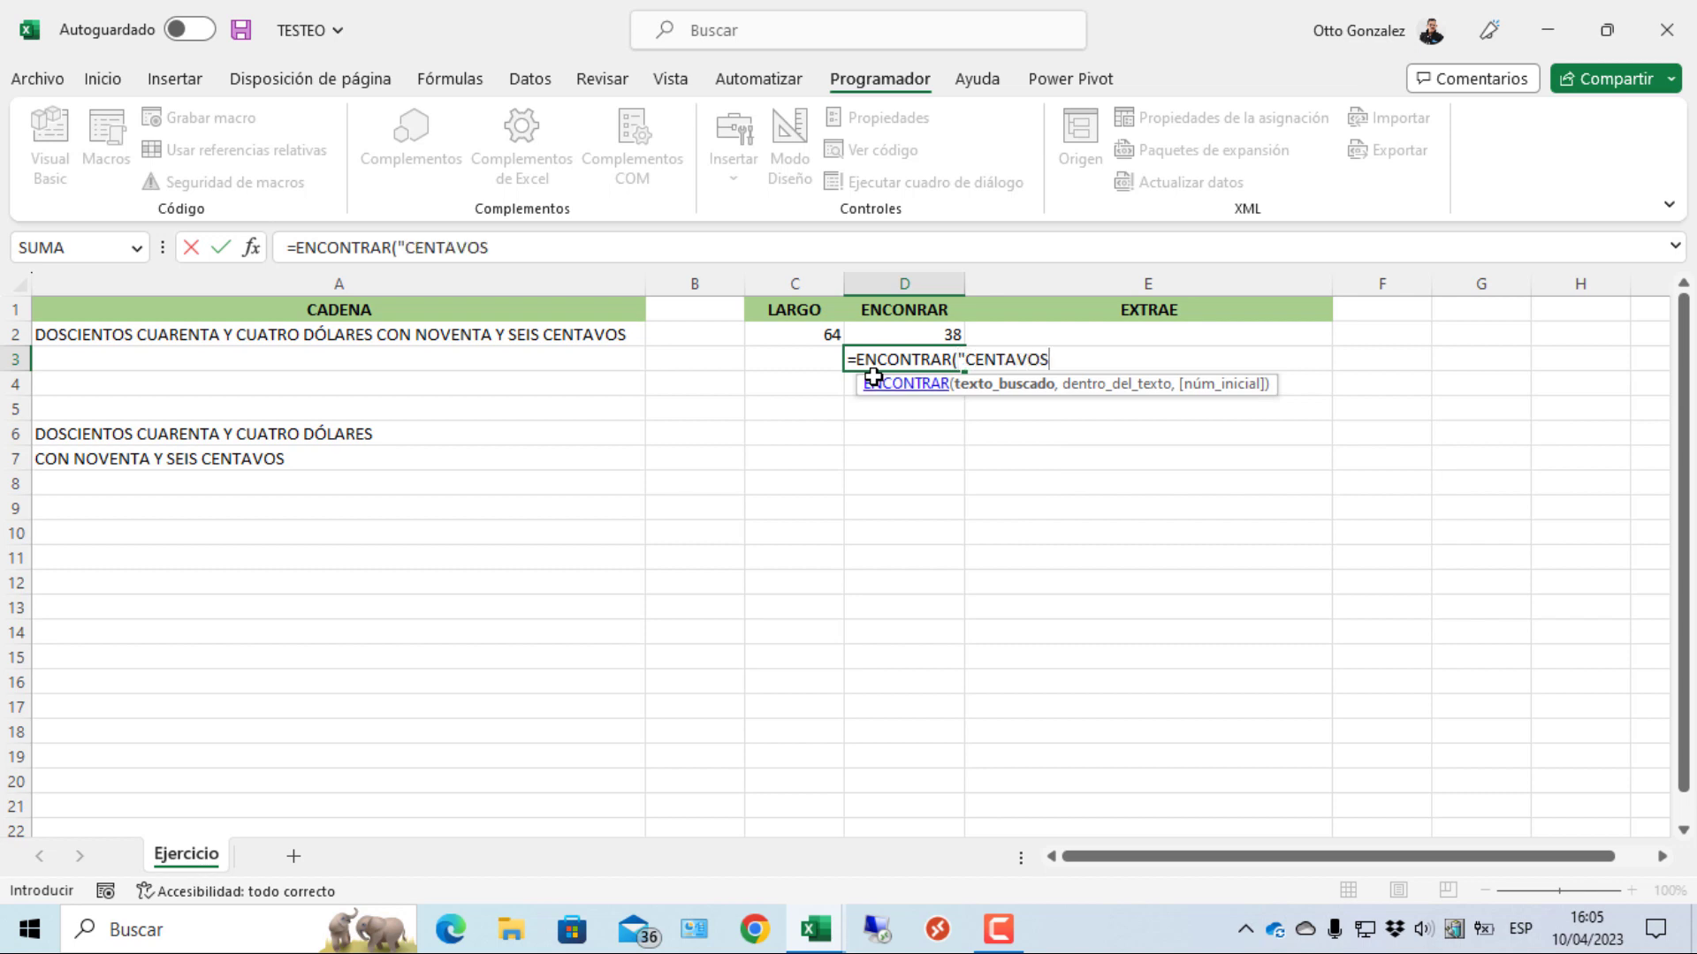
text(",)
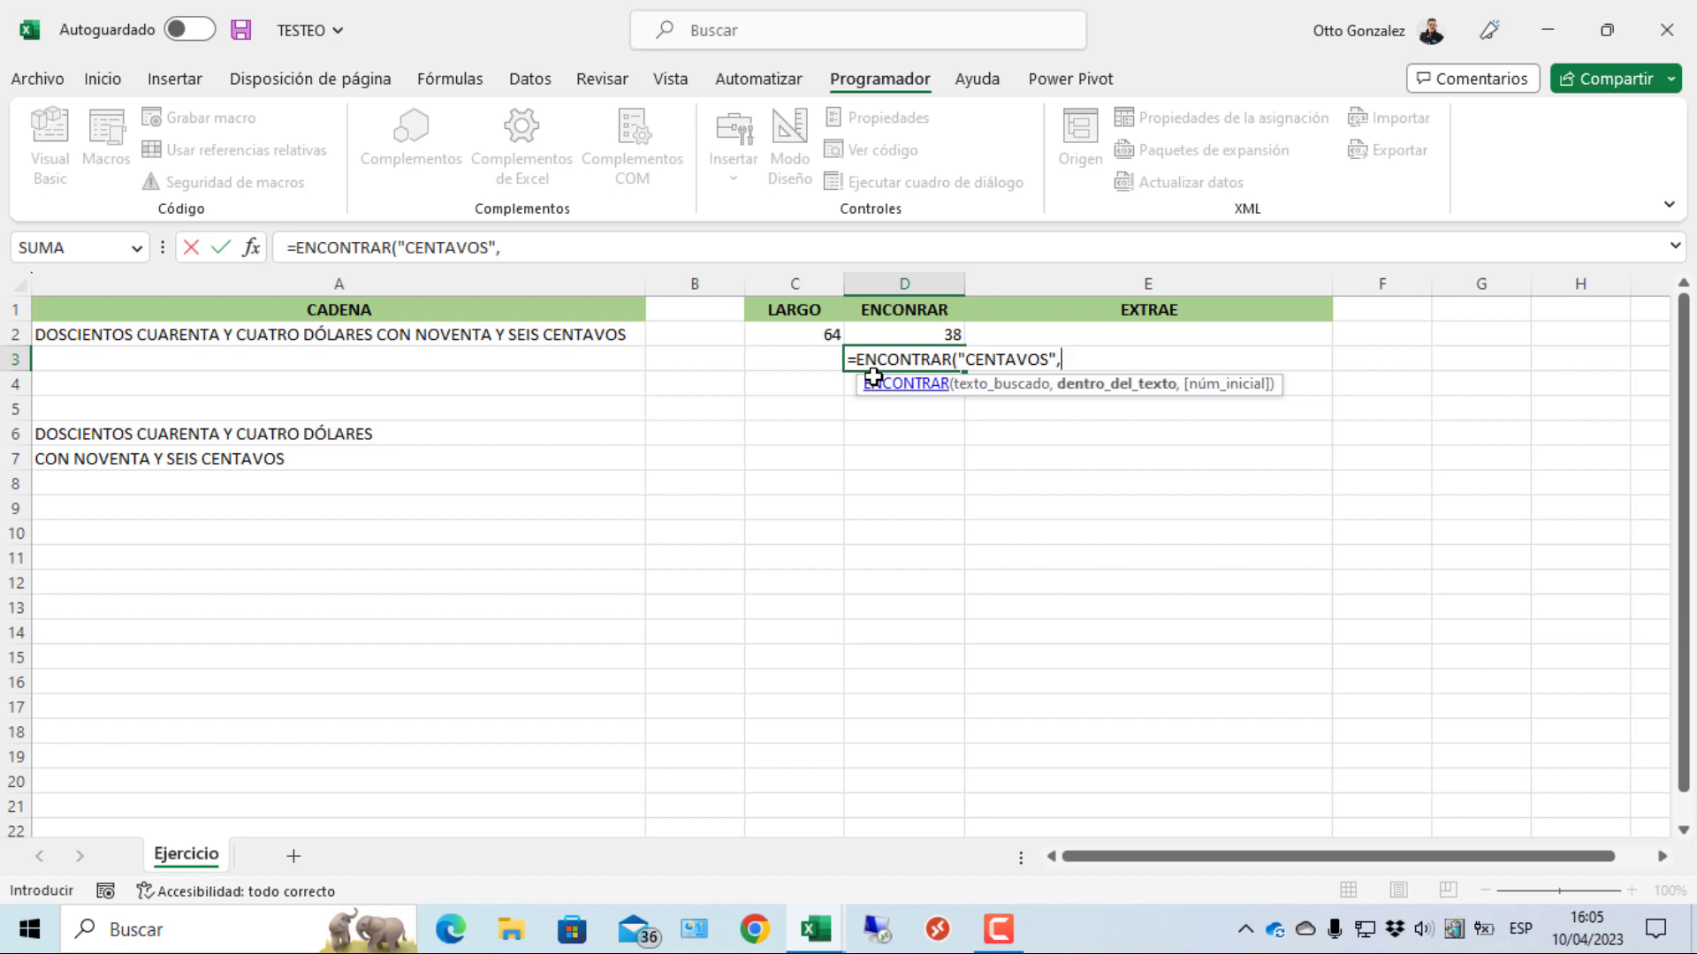
click(443, 338)
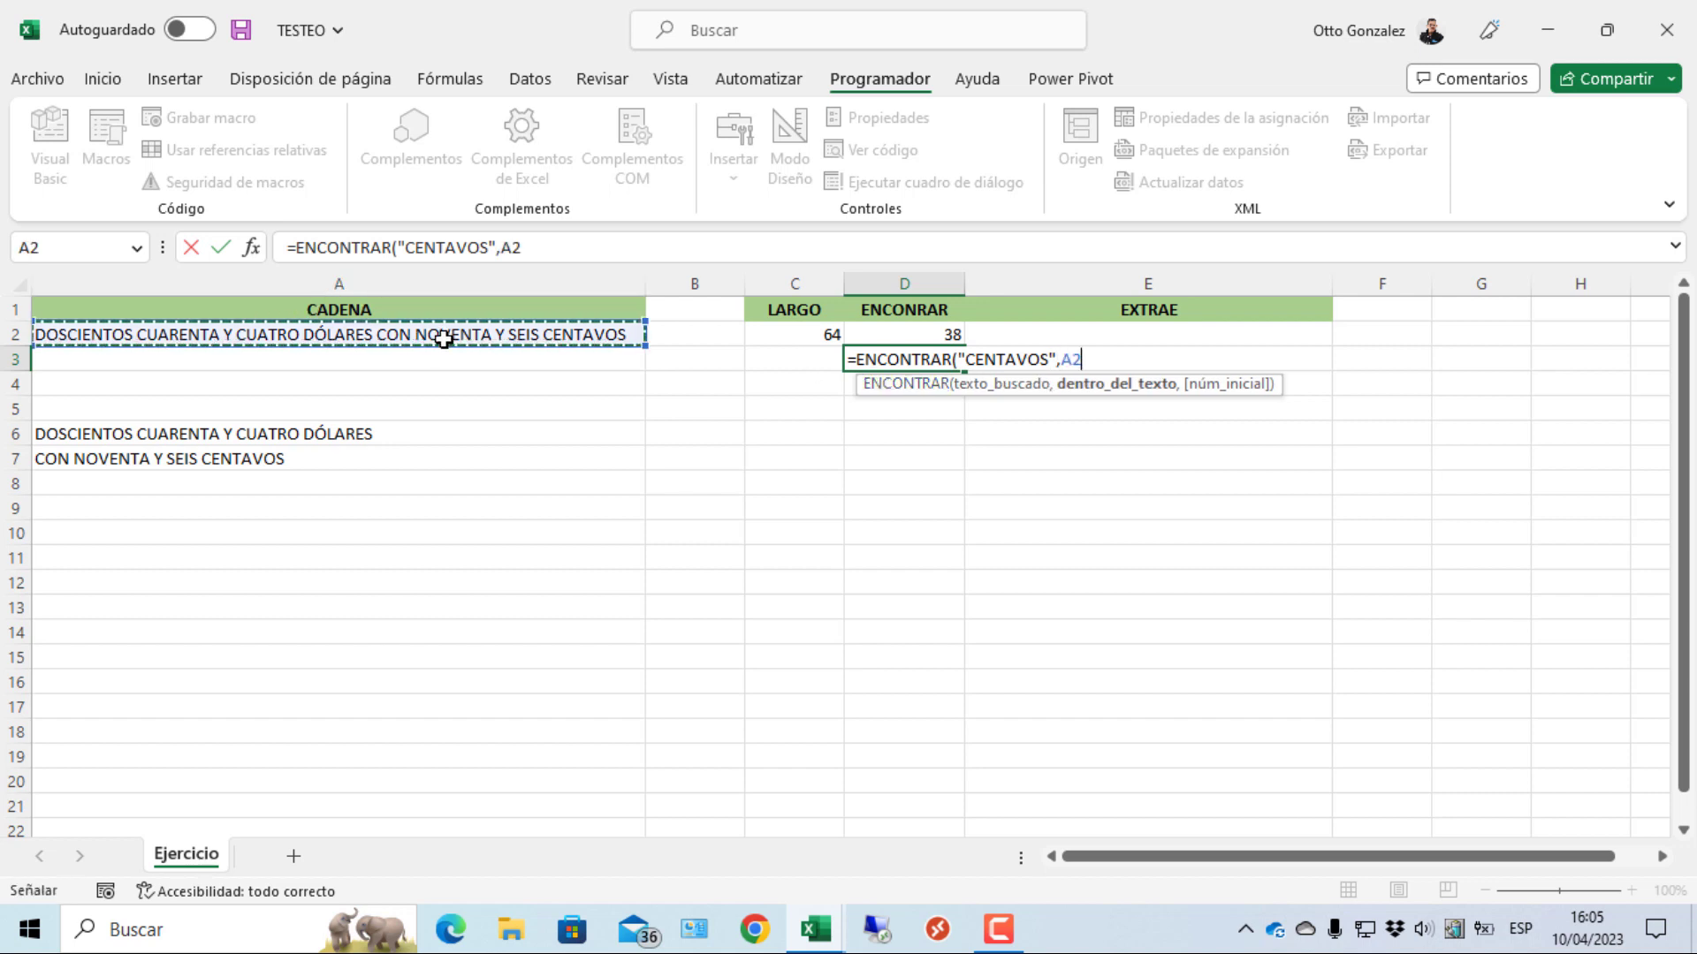
key(Return)
key(Up)
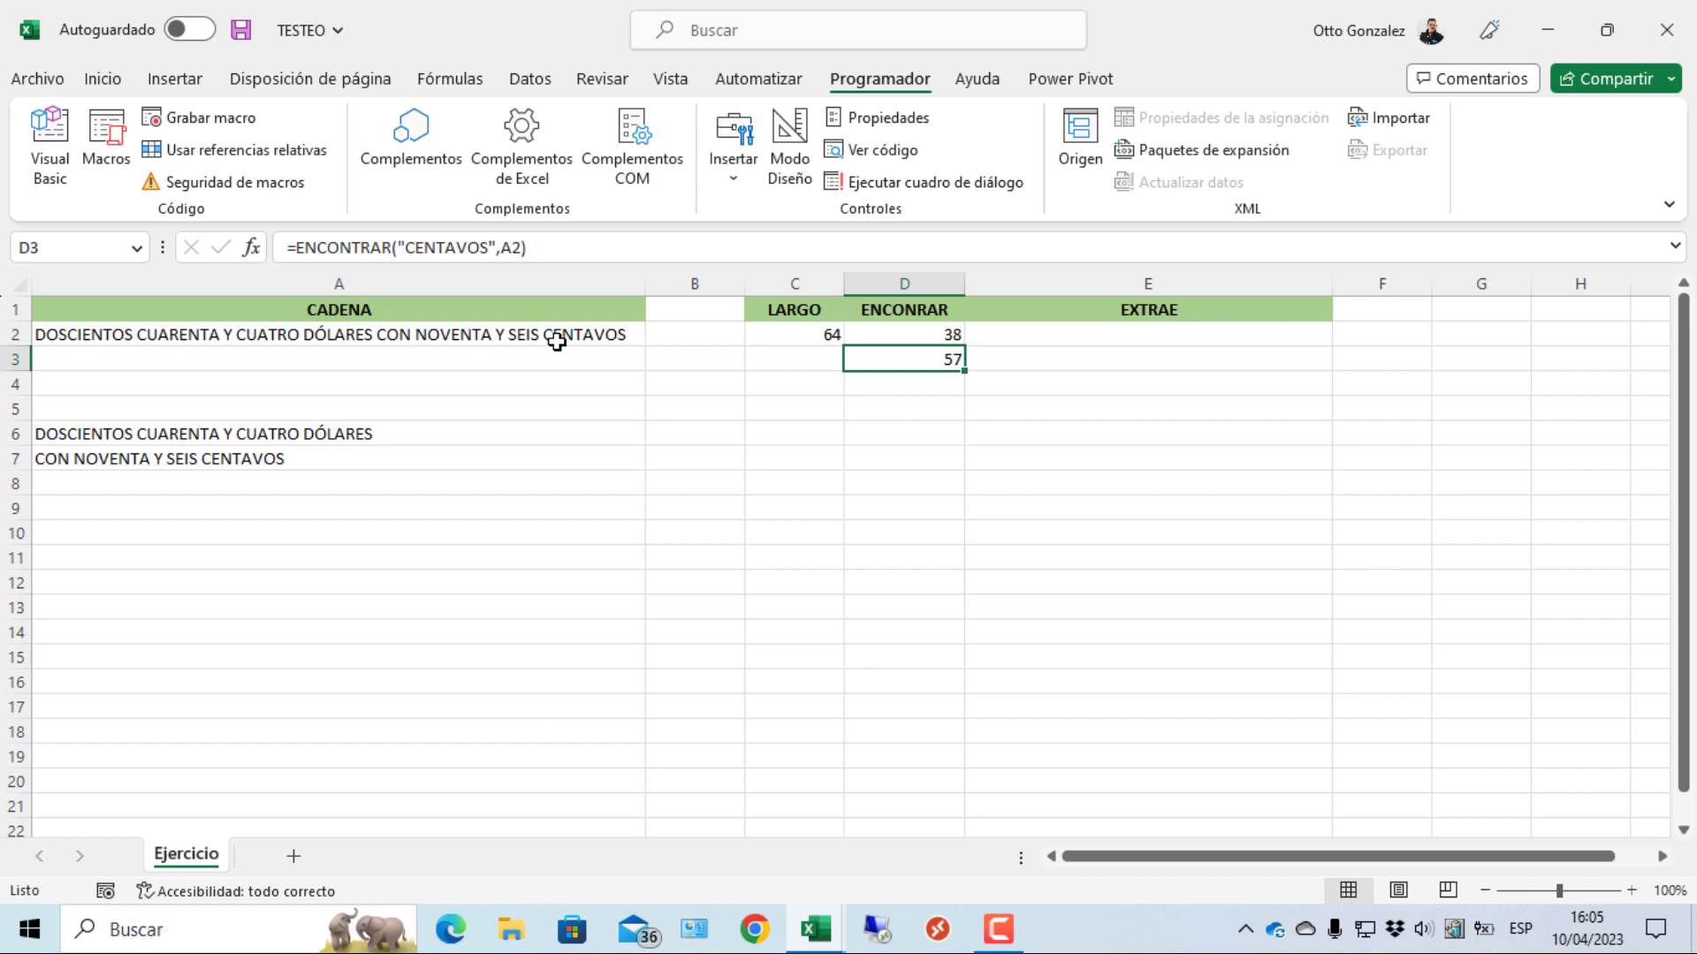
- Open the Visual Basic editor and arrange it beside the workbook with its helper formulas visible
click(50, 156)
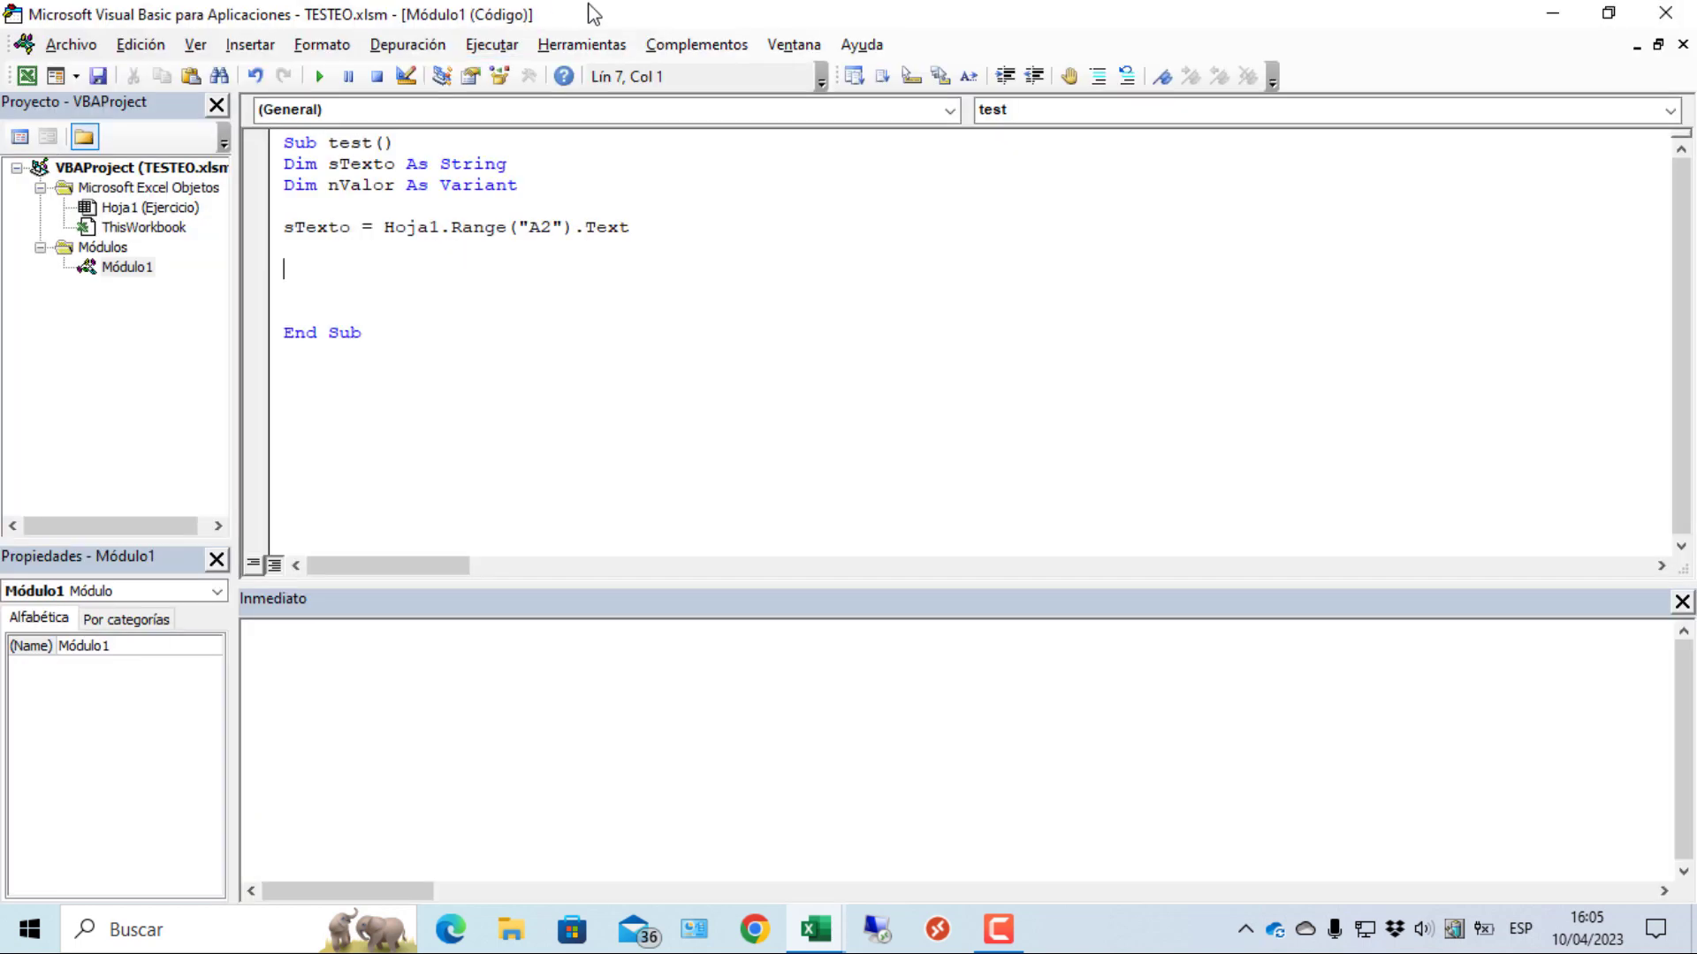
drag(594, 15, 1688, 62)
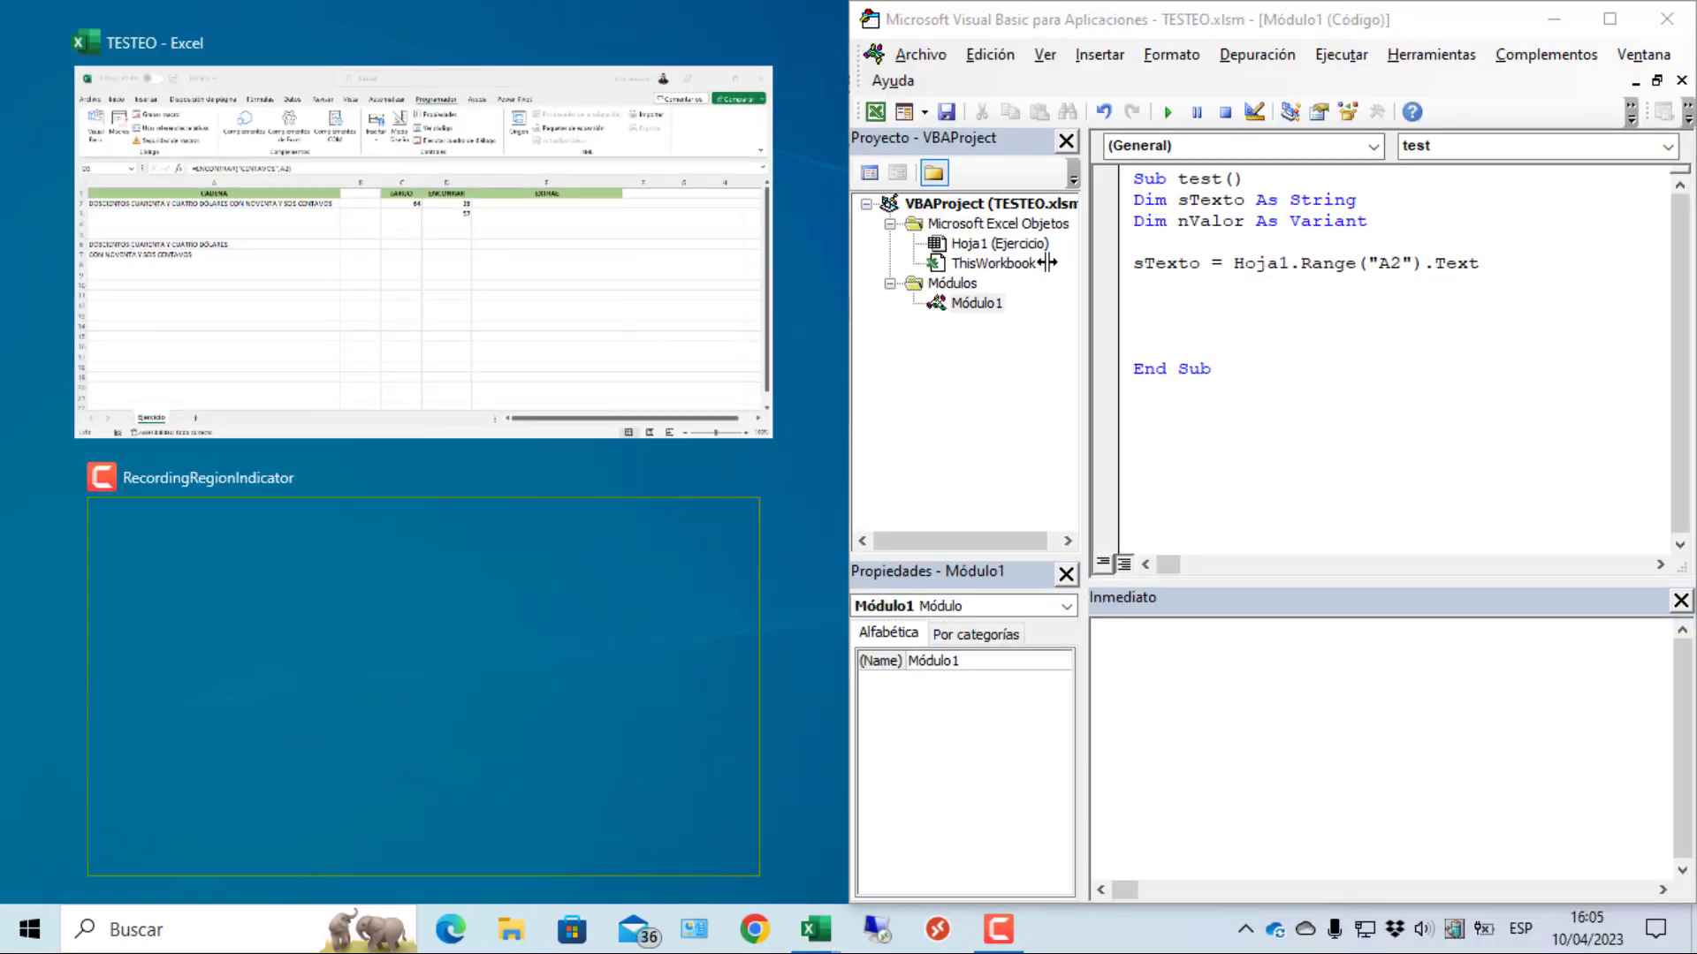
click(503, 336)
click(503, 335)
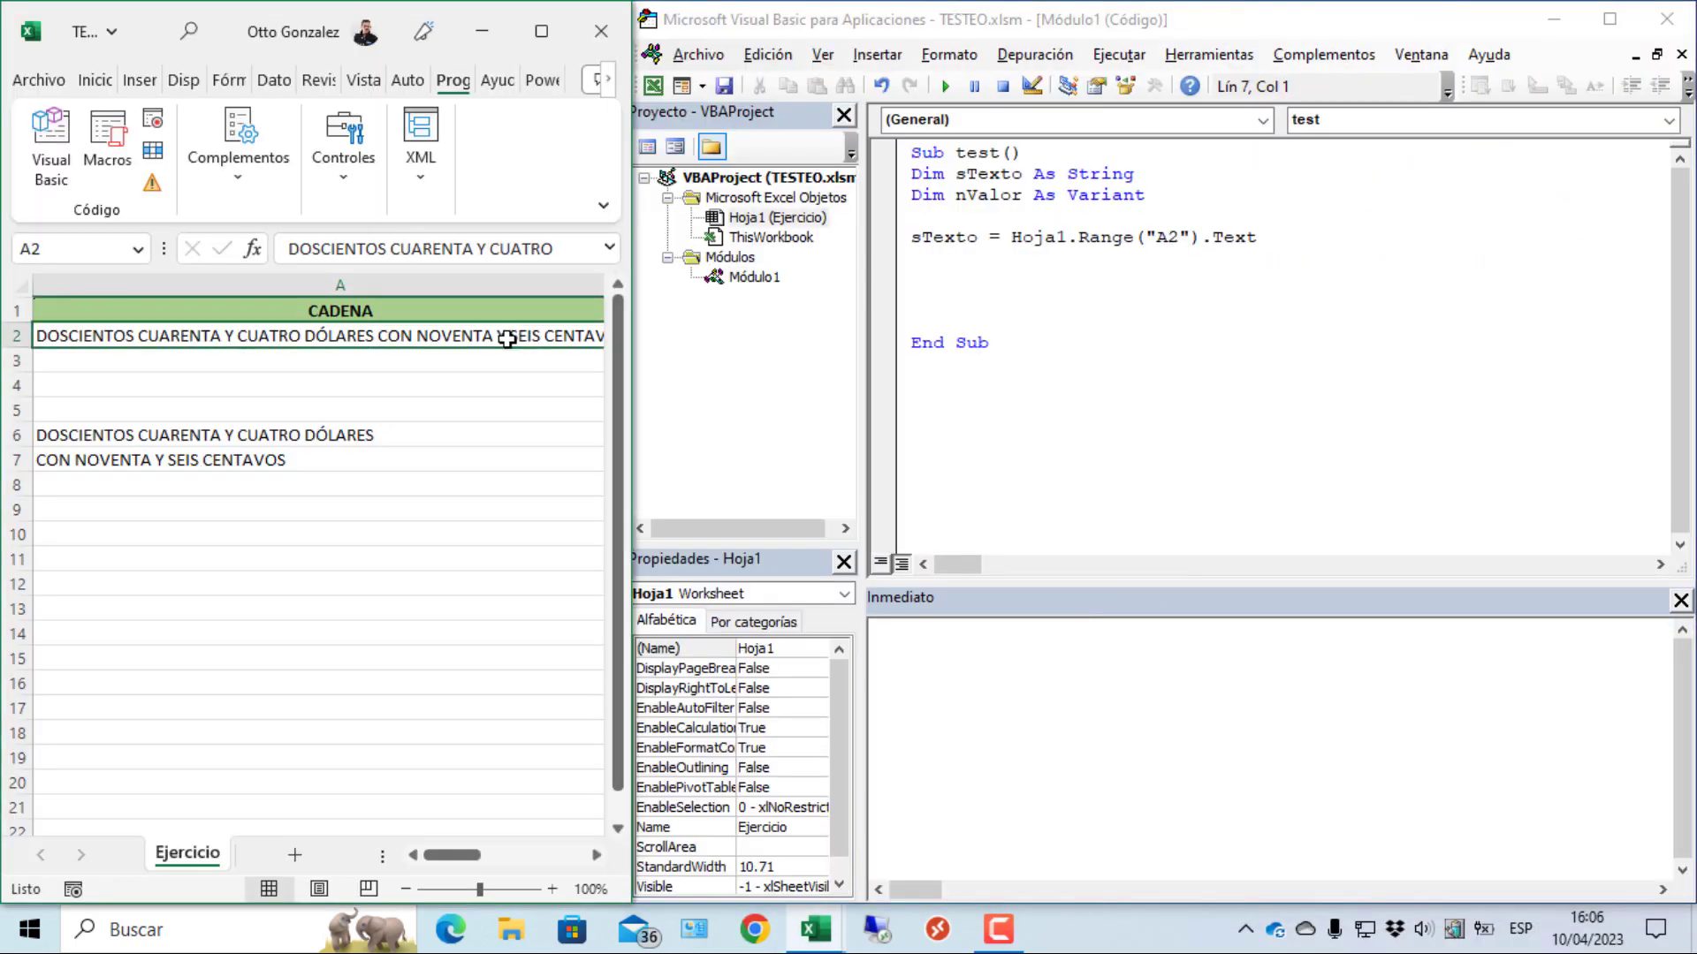
key(Right)
key(Right)
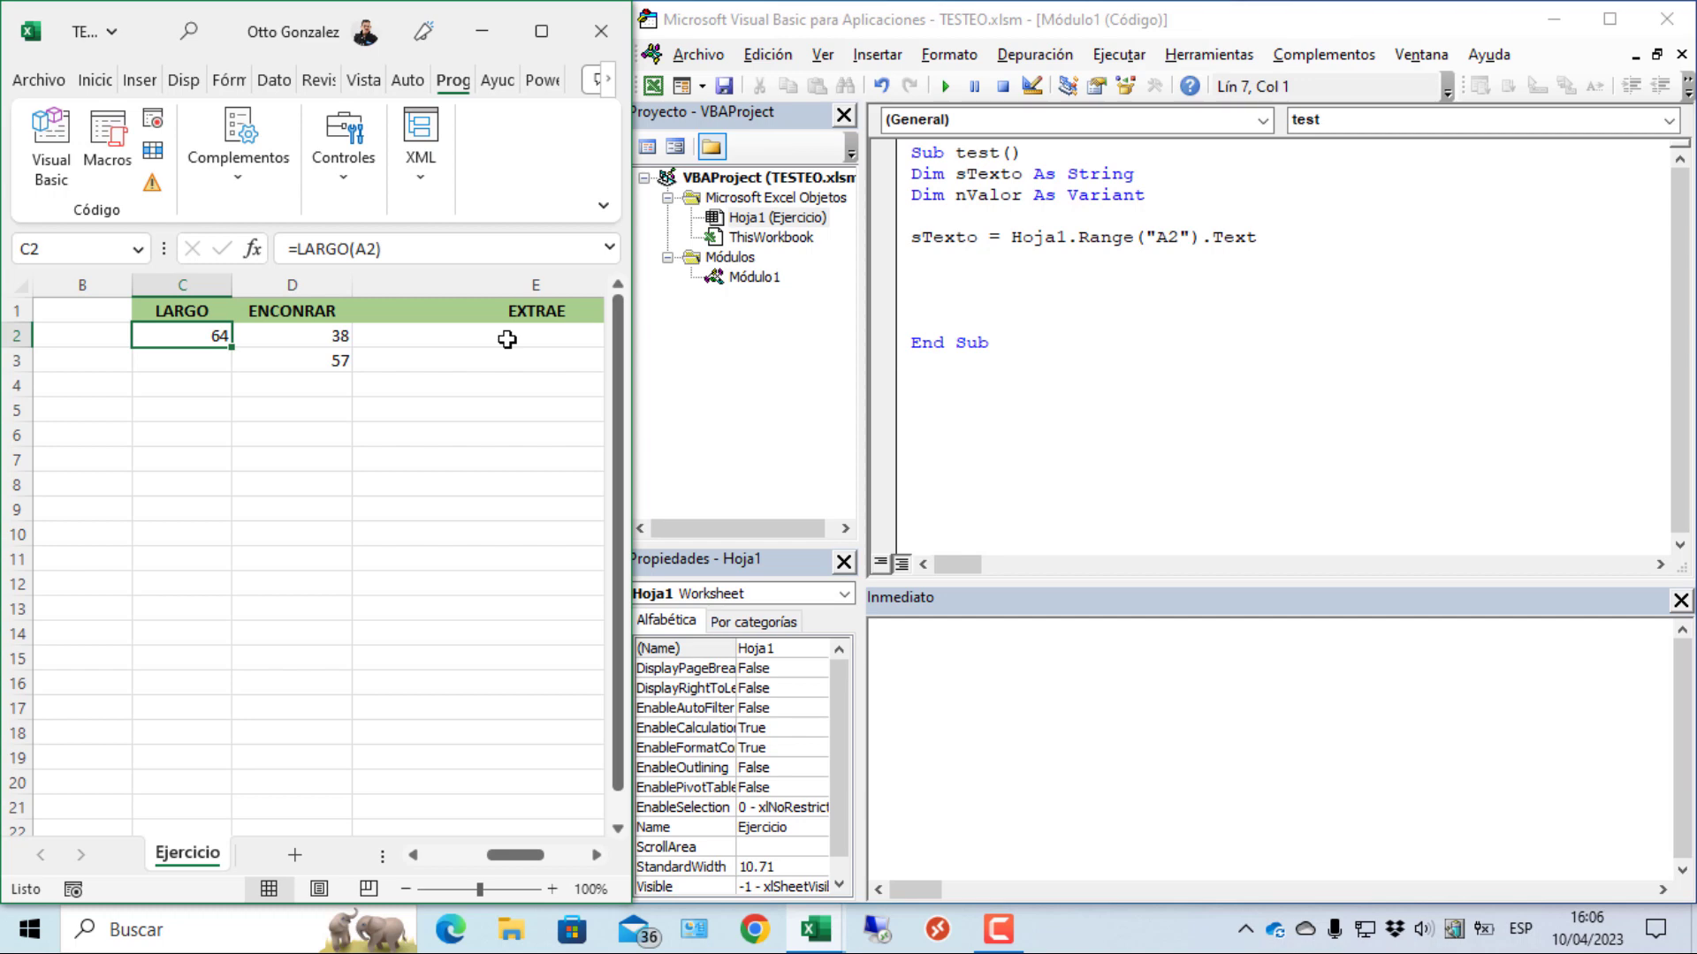
key(Right)
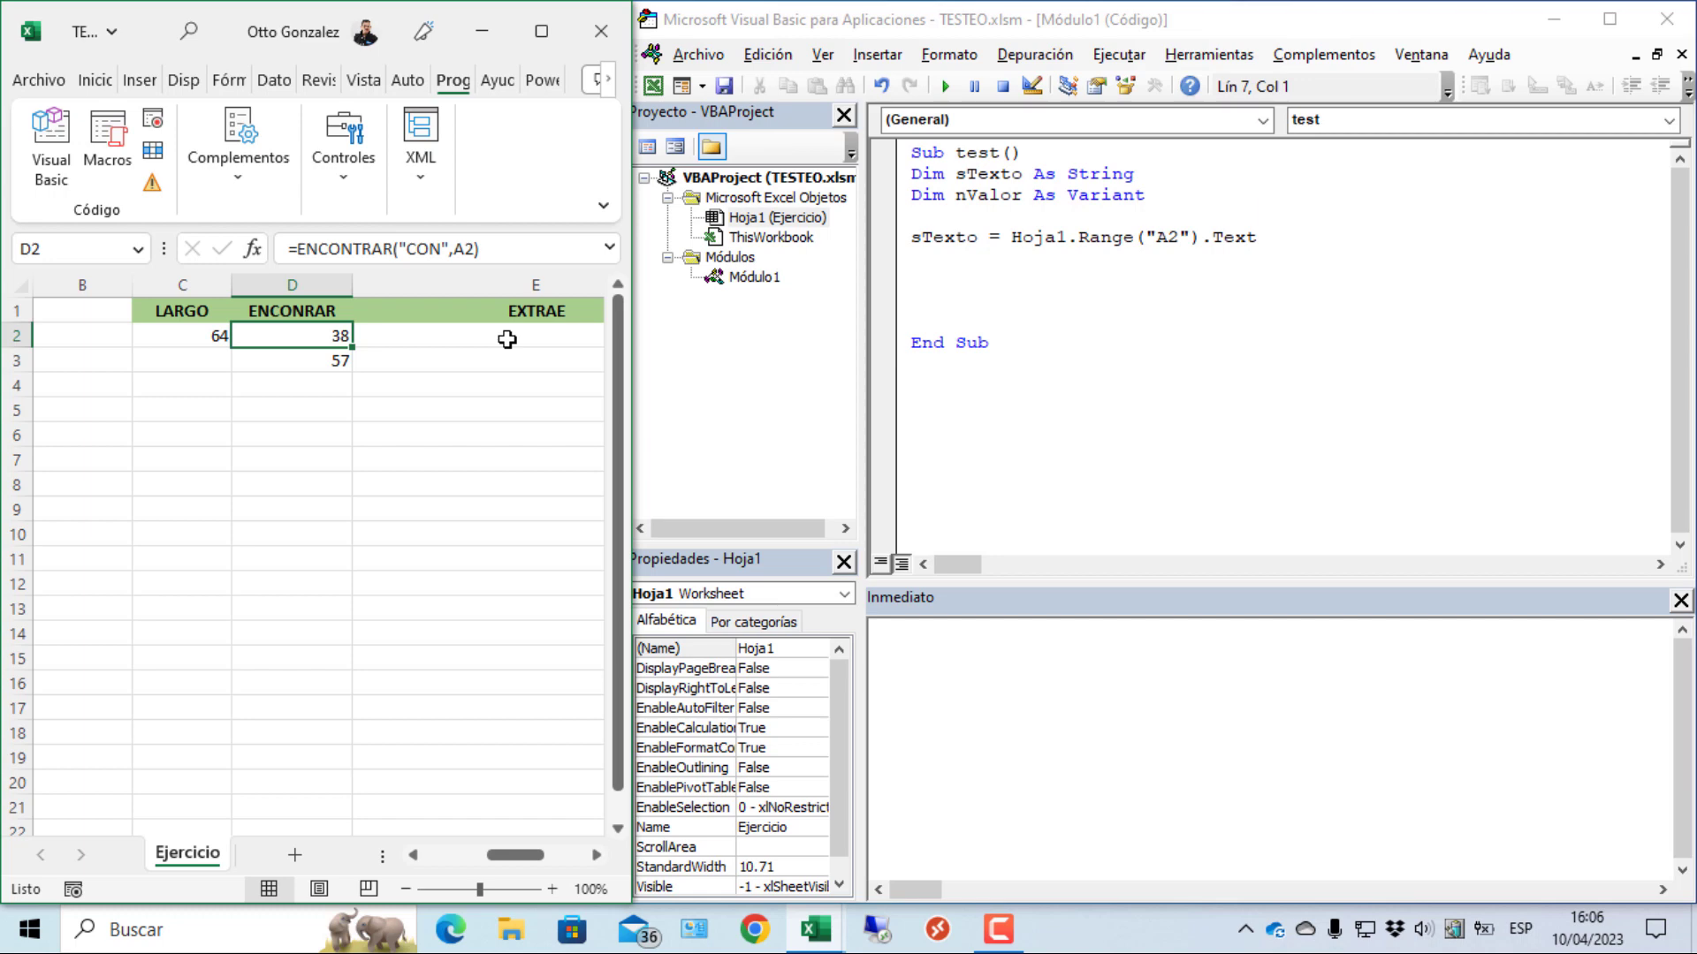
key(Down)
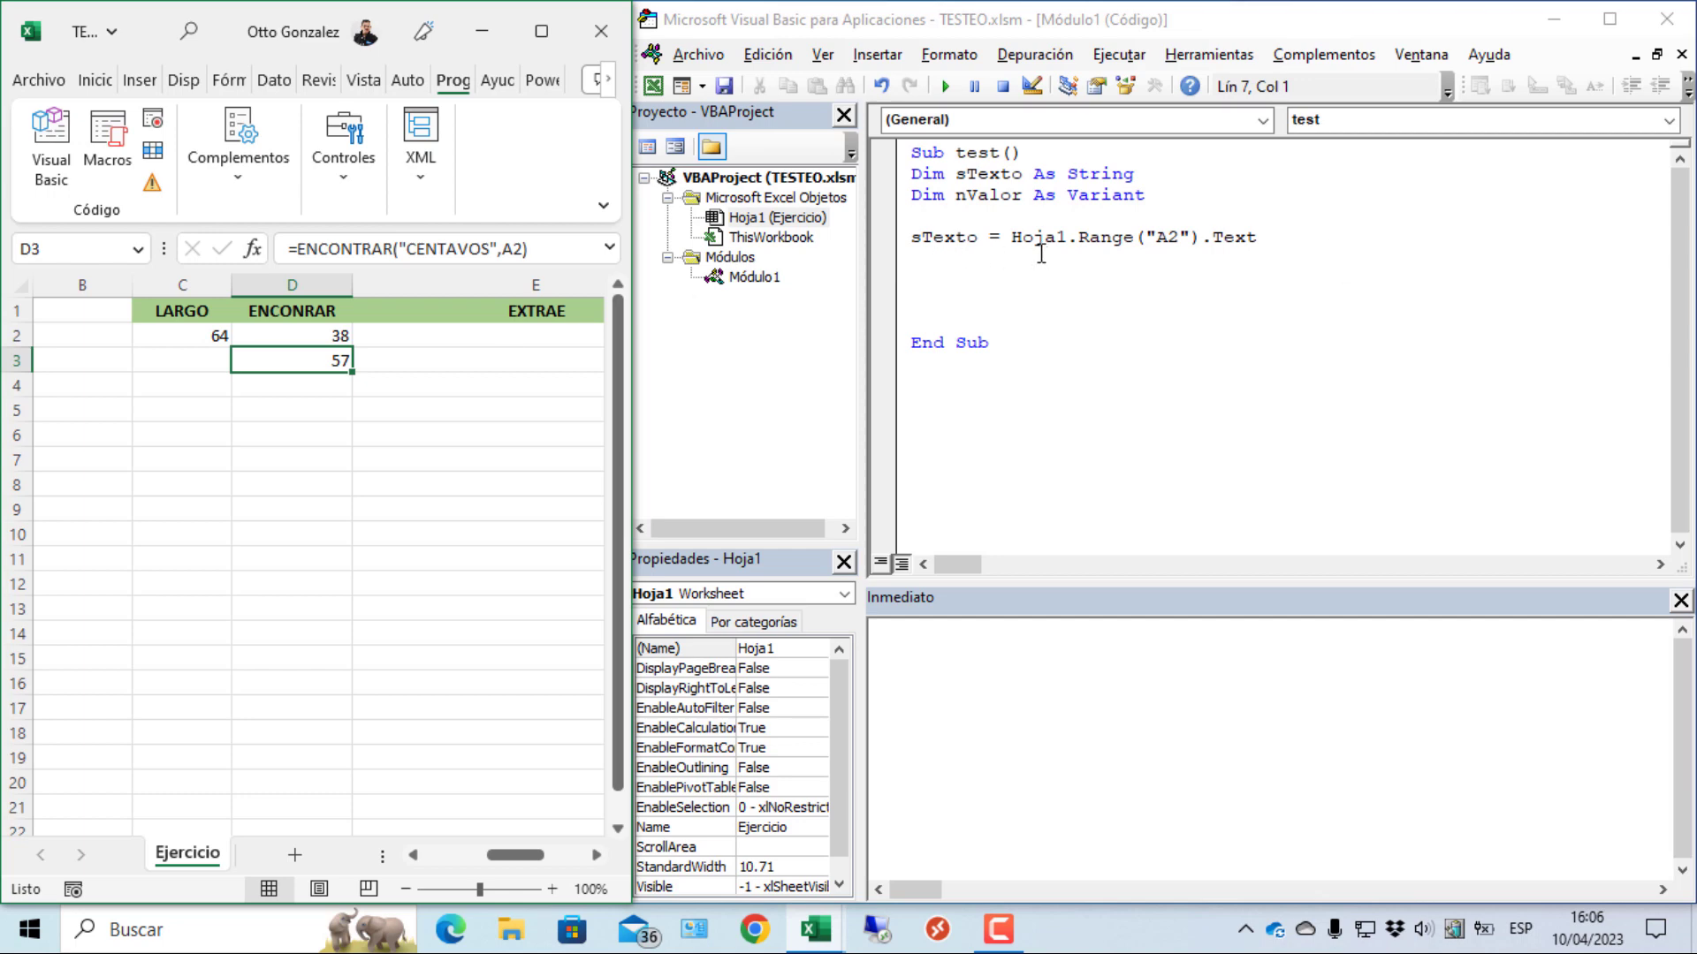
- Add Debug.Print sTexto on line 8 of Sub test and run it to print A2's text
click(994, 256)
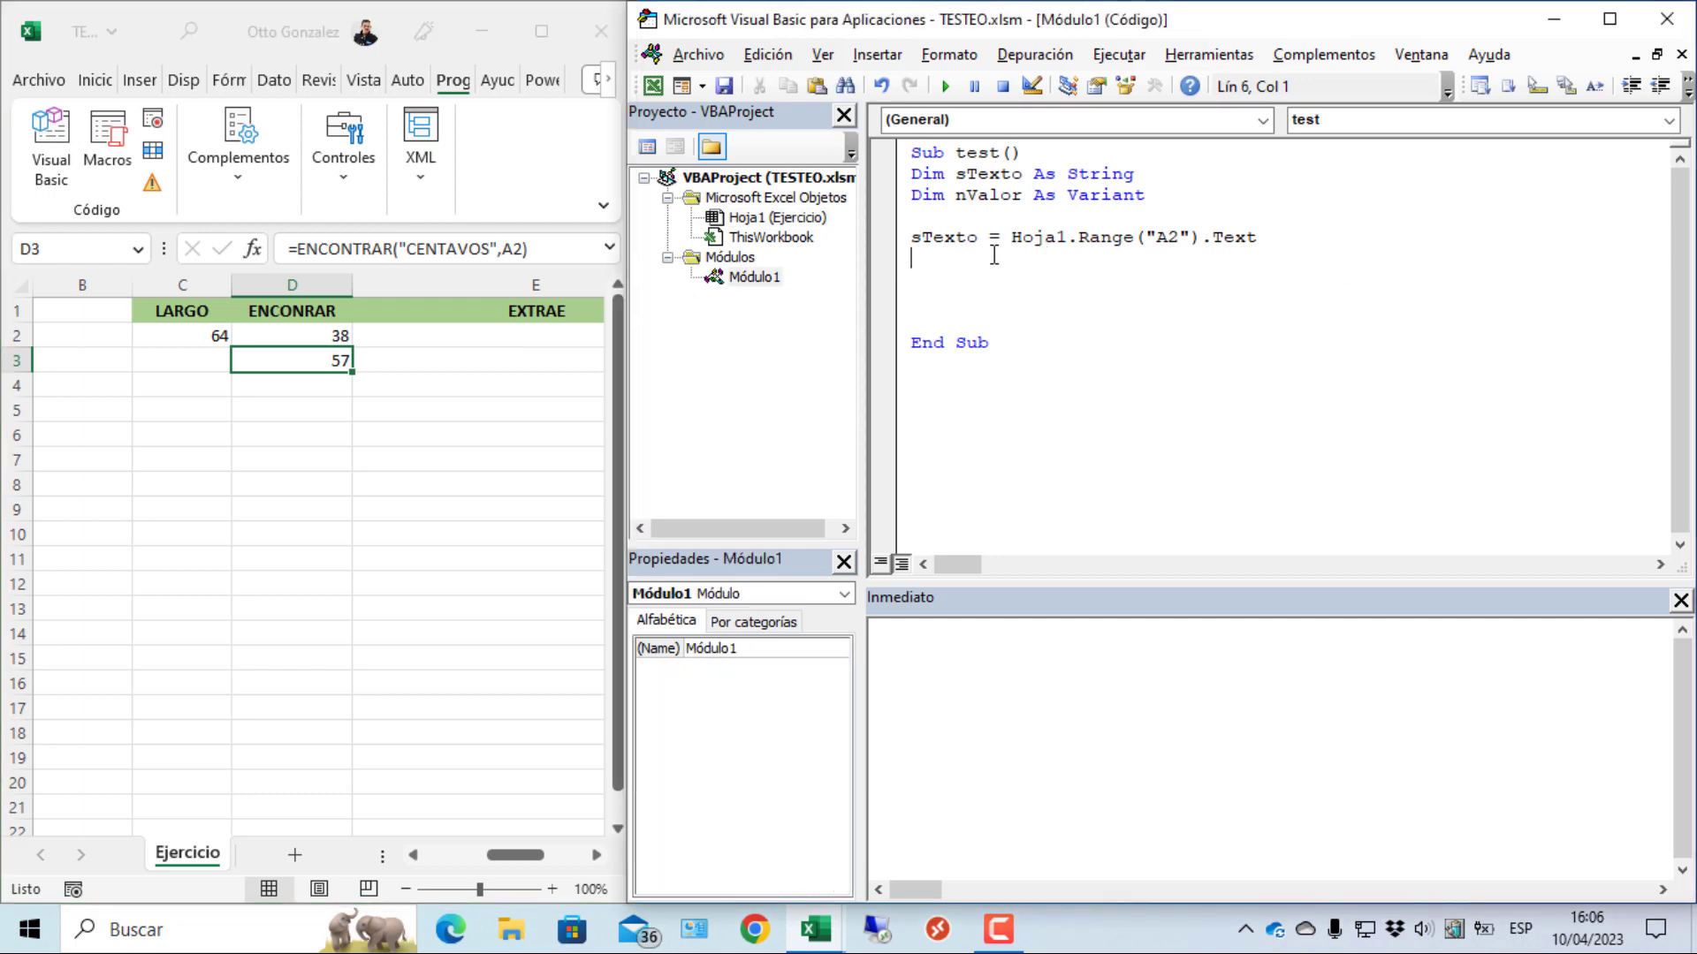
click(892, 243)
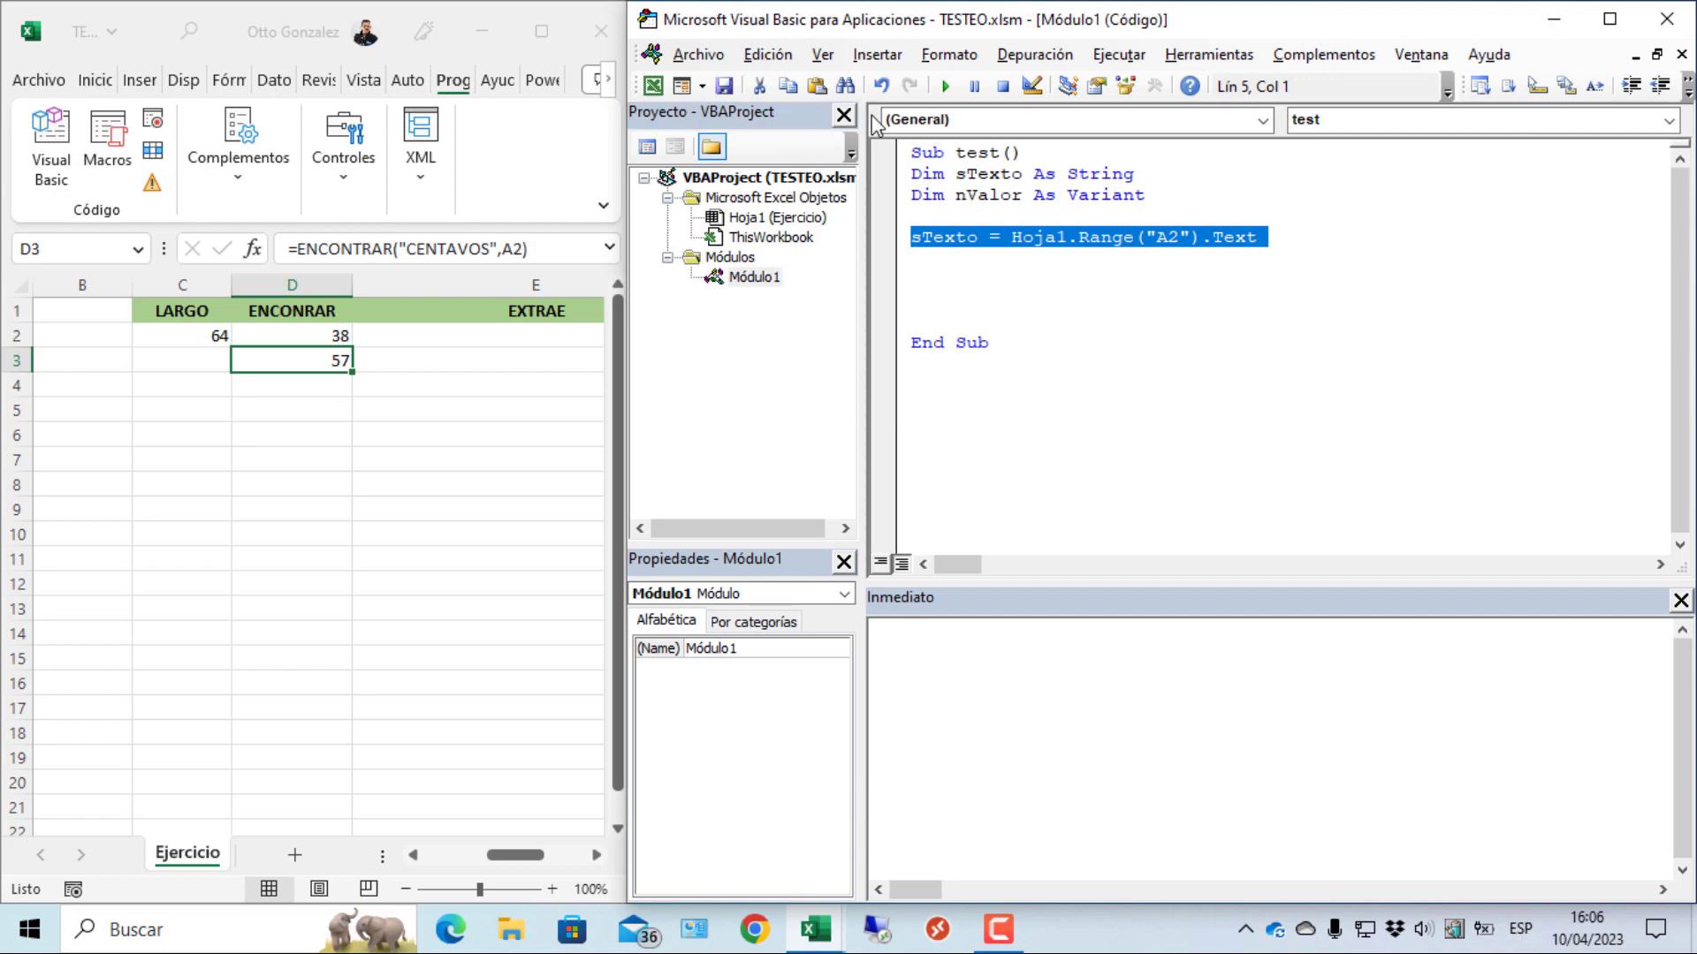
click(973, 303)
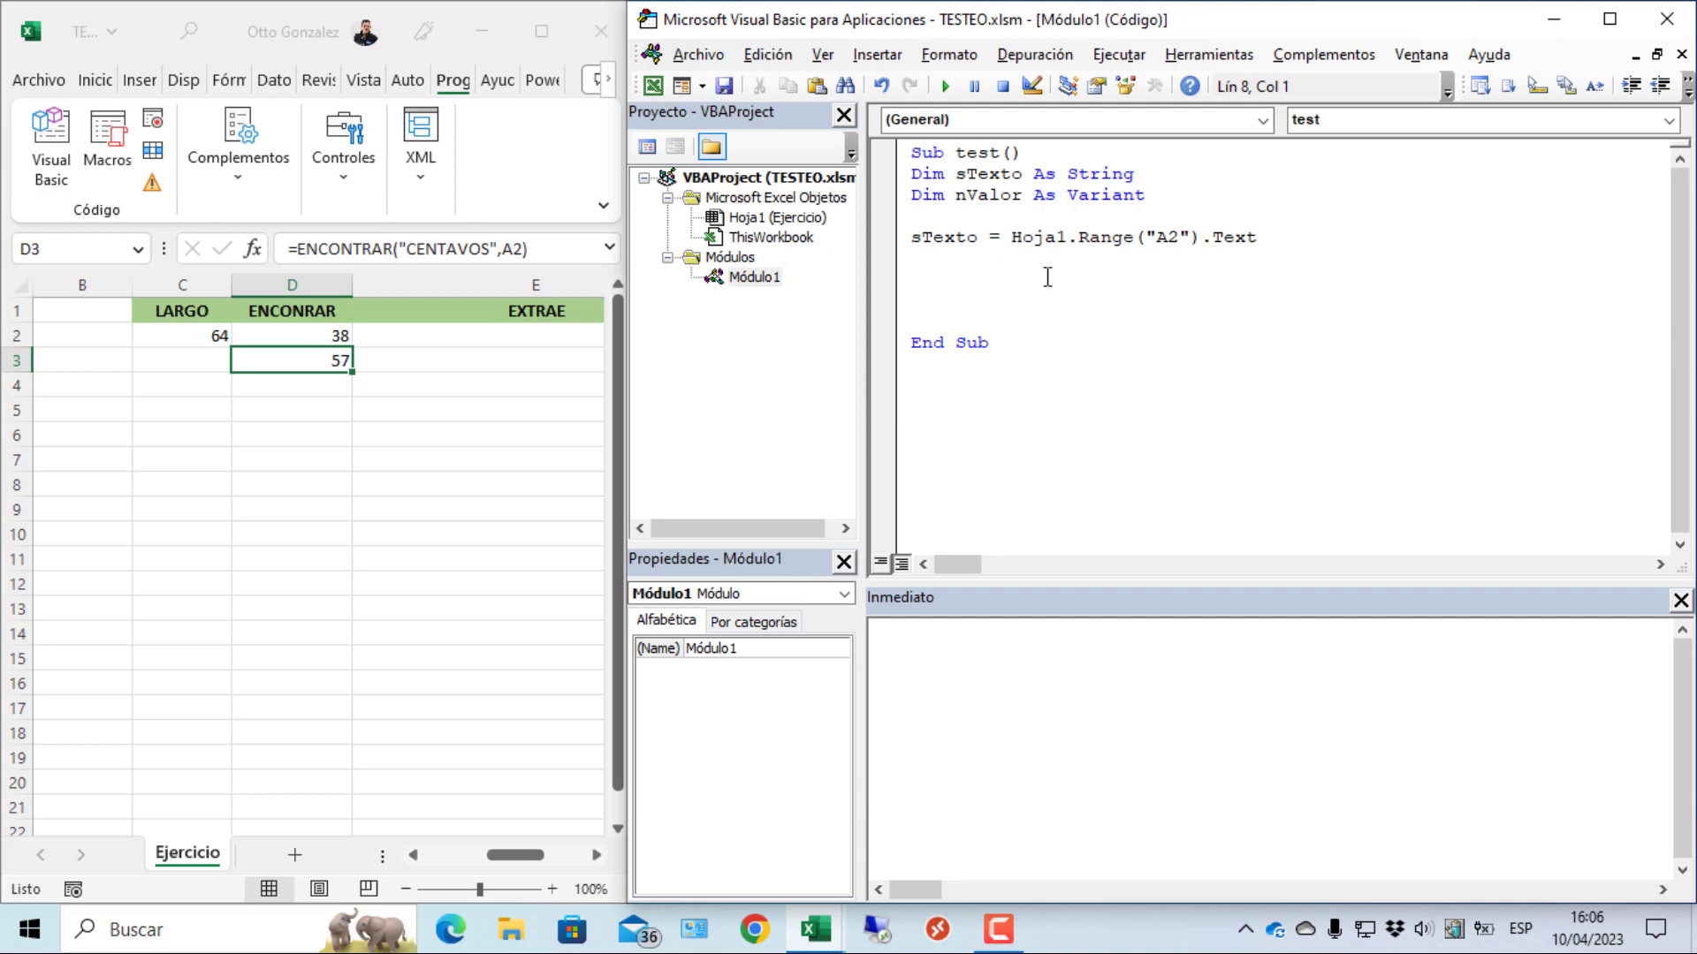
text(DE)
text(BUG)
text(UG.P)
key(BackSpace)
key(BackSpace)
key(BackSpace)
key(BackSpace)
key(BackSpace)
text(BUG.PR)
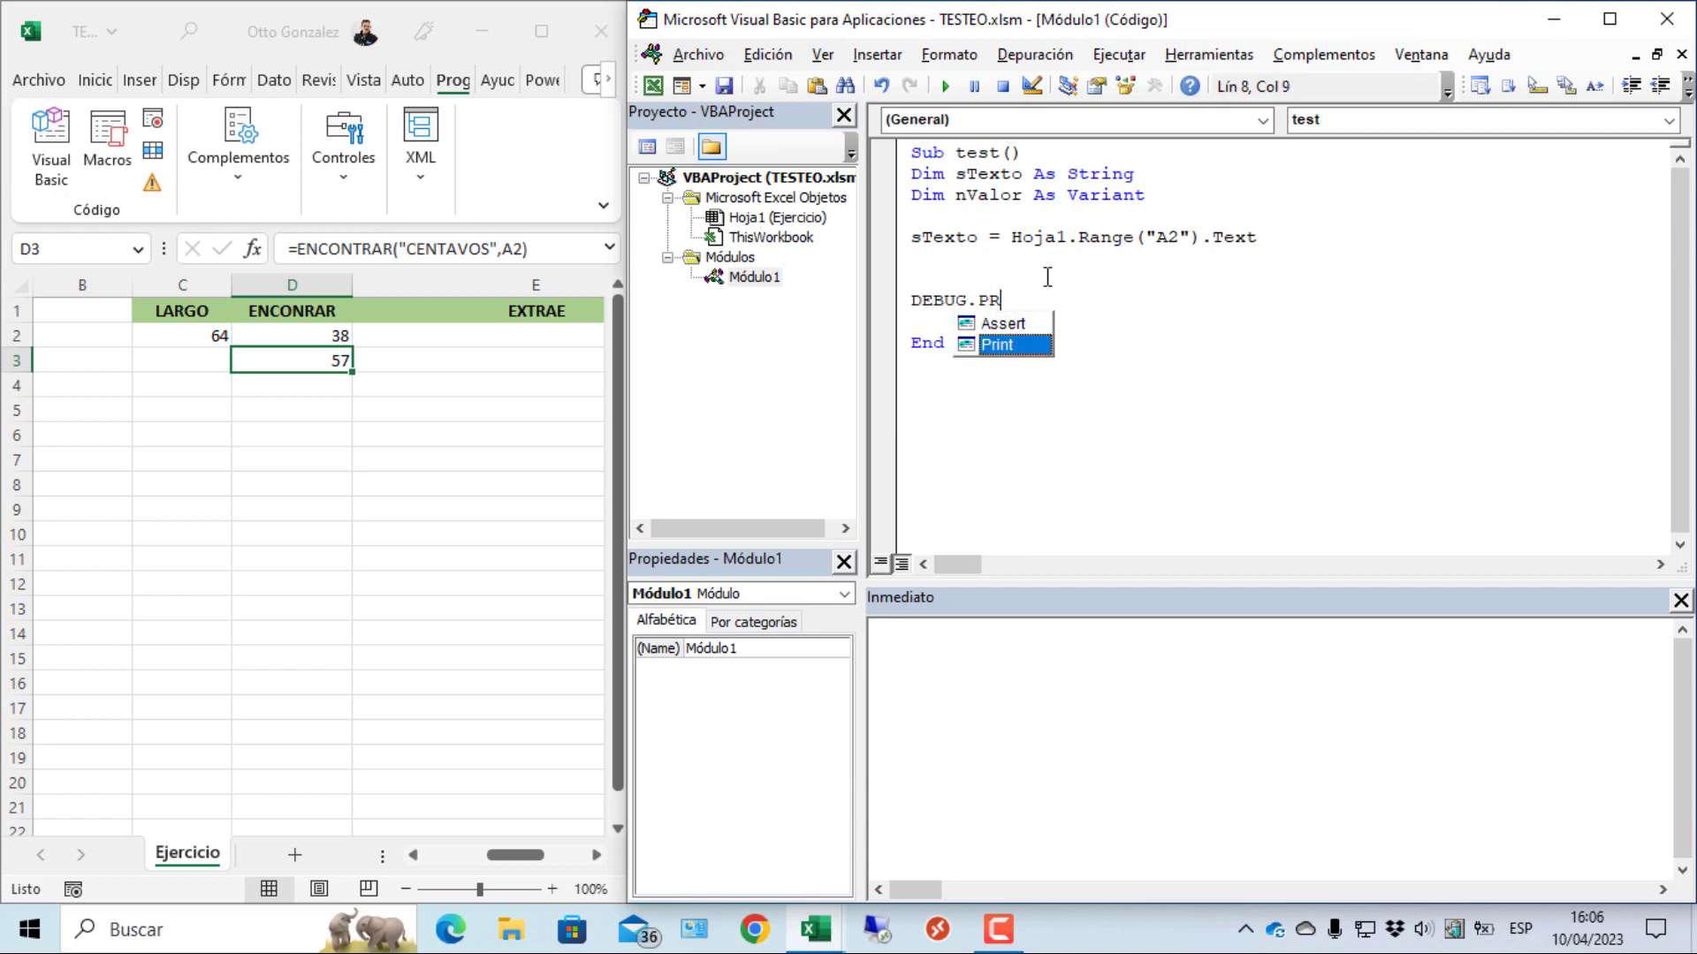
key(Tab)
text(ST)
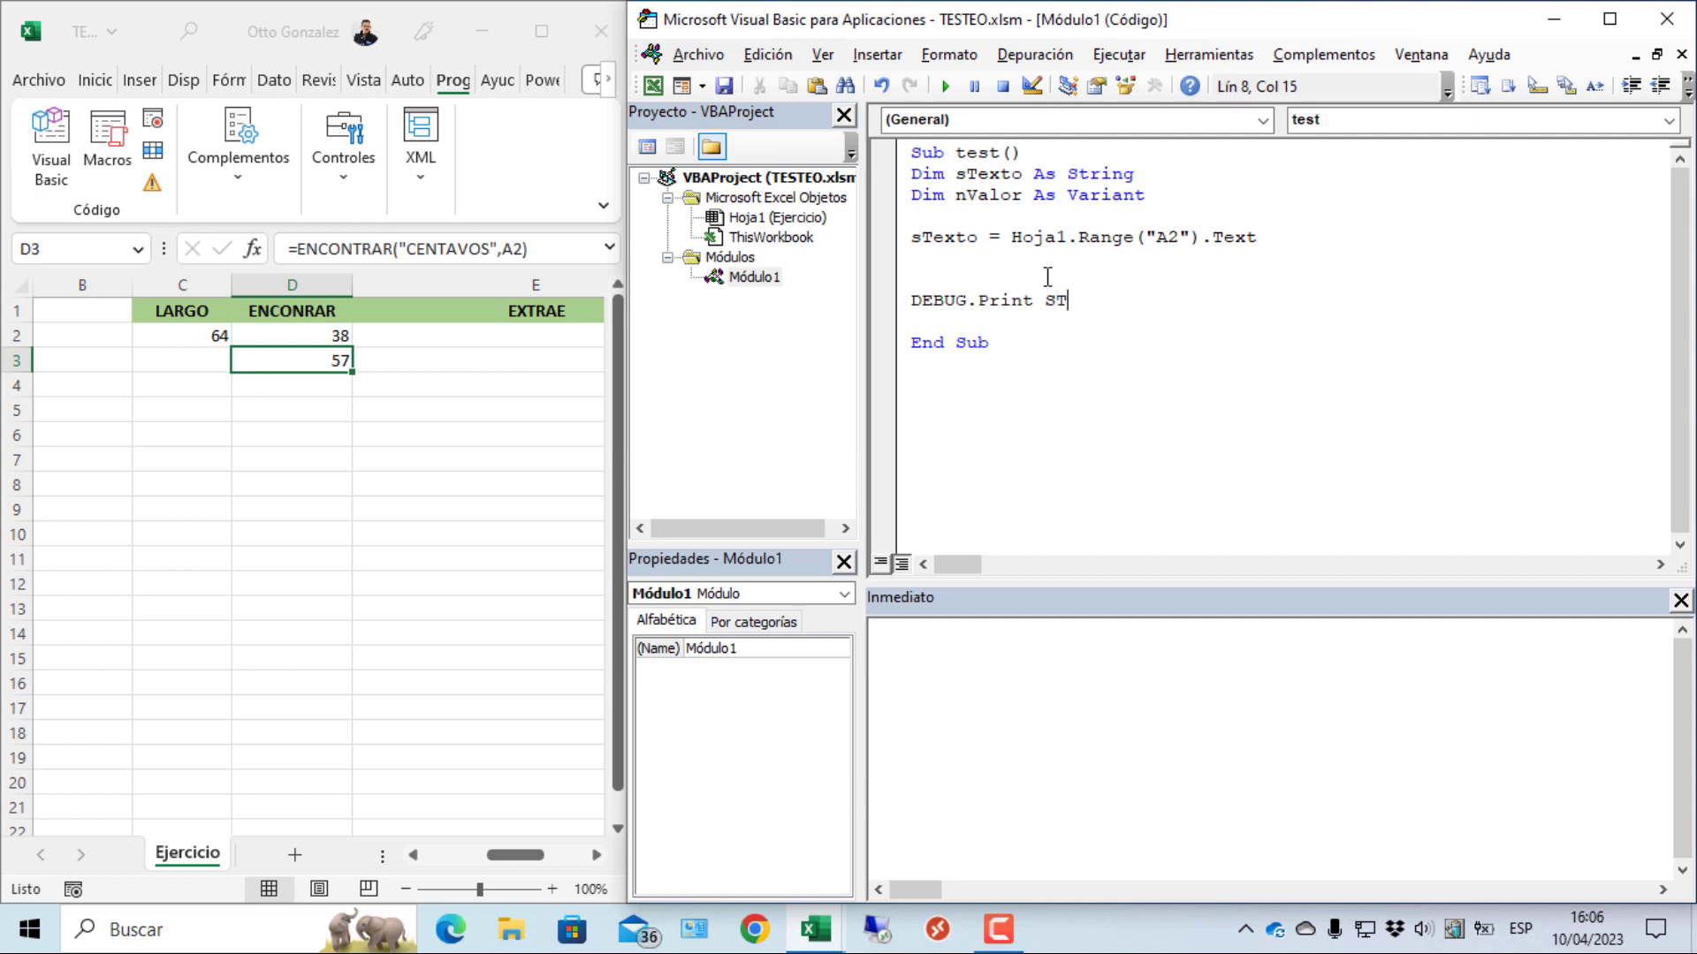
text(EXTO)
key(Return)
click(943, 88)
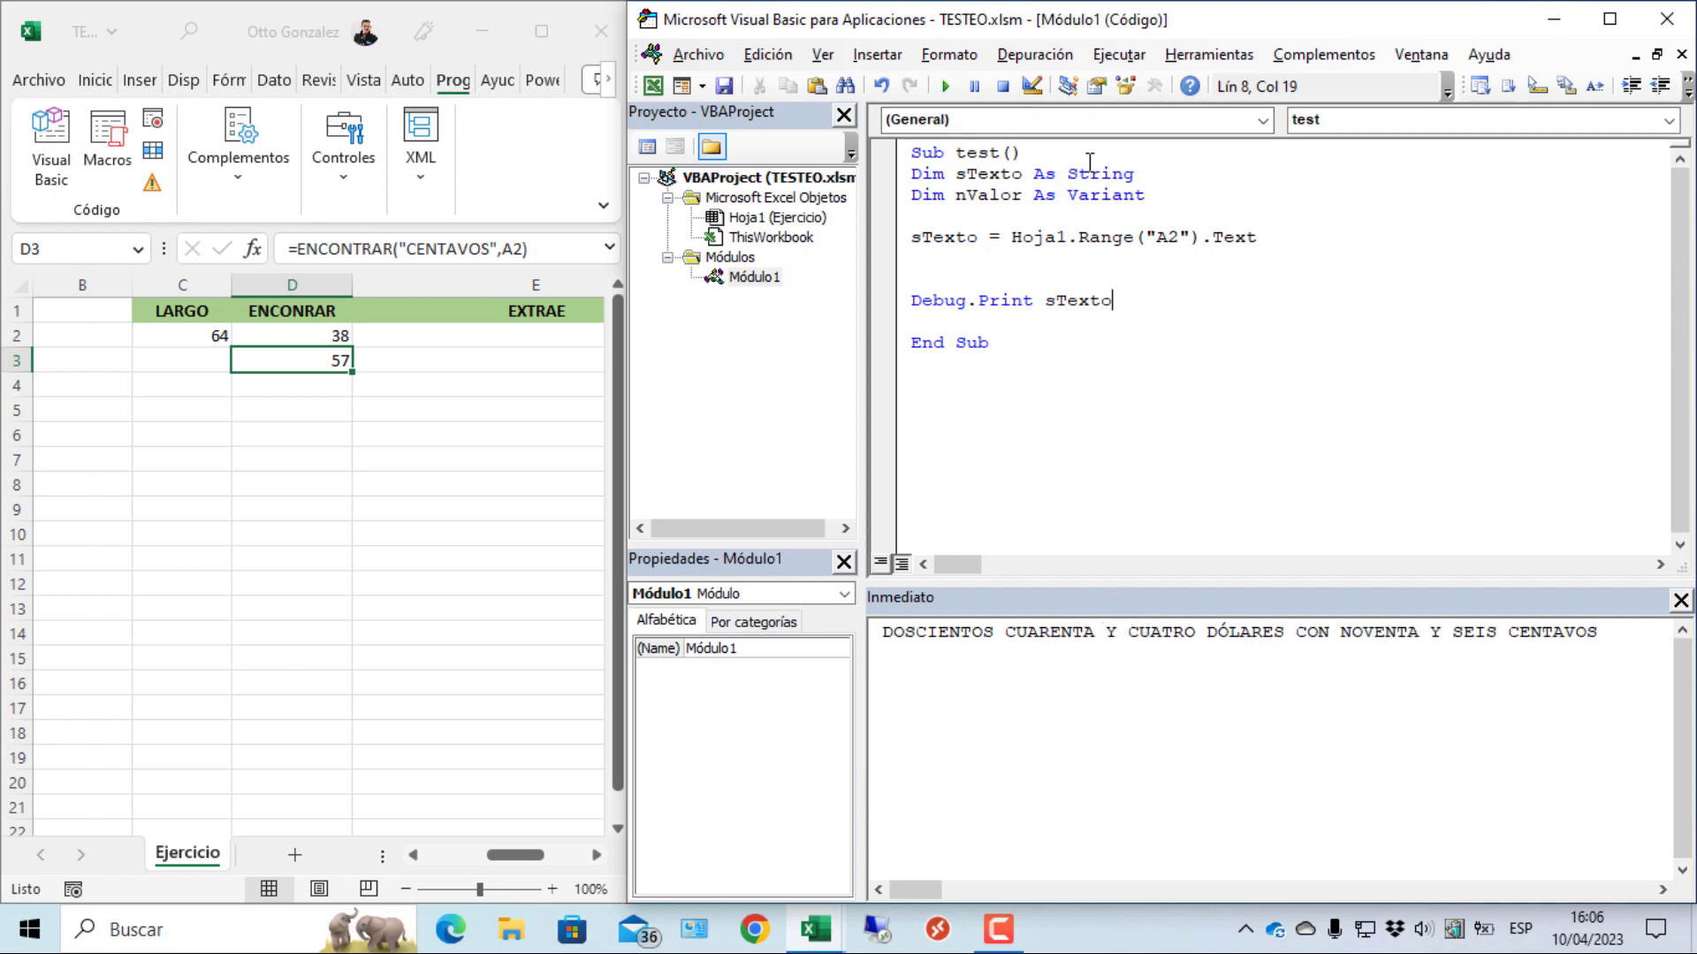
key(BackSpace)
- Change line 8 to Debug.Print Mid(sTexto, 1, 38) and run it, printing 'DOSCIENTOS CUARENTA Y CUATRO DÓLARES C'
key(BackSpace)
key(BackSpace)
key(BackSpace)
key(BackSpace)
key(BackSpace)
key(BackSpace)
key(BackSpace)
key(BackSpace)
key(BackSpace)
key(BackSpace)
key(BackSpace)
text(PRINT)
key(BackSpace)
text(mid)
text(()
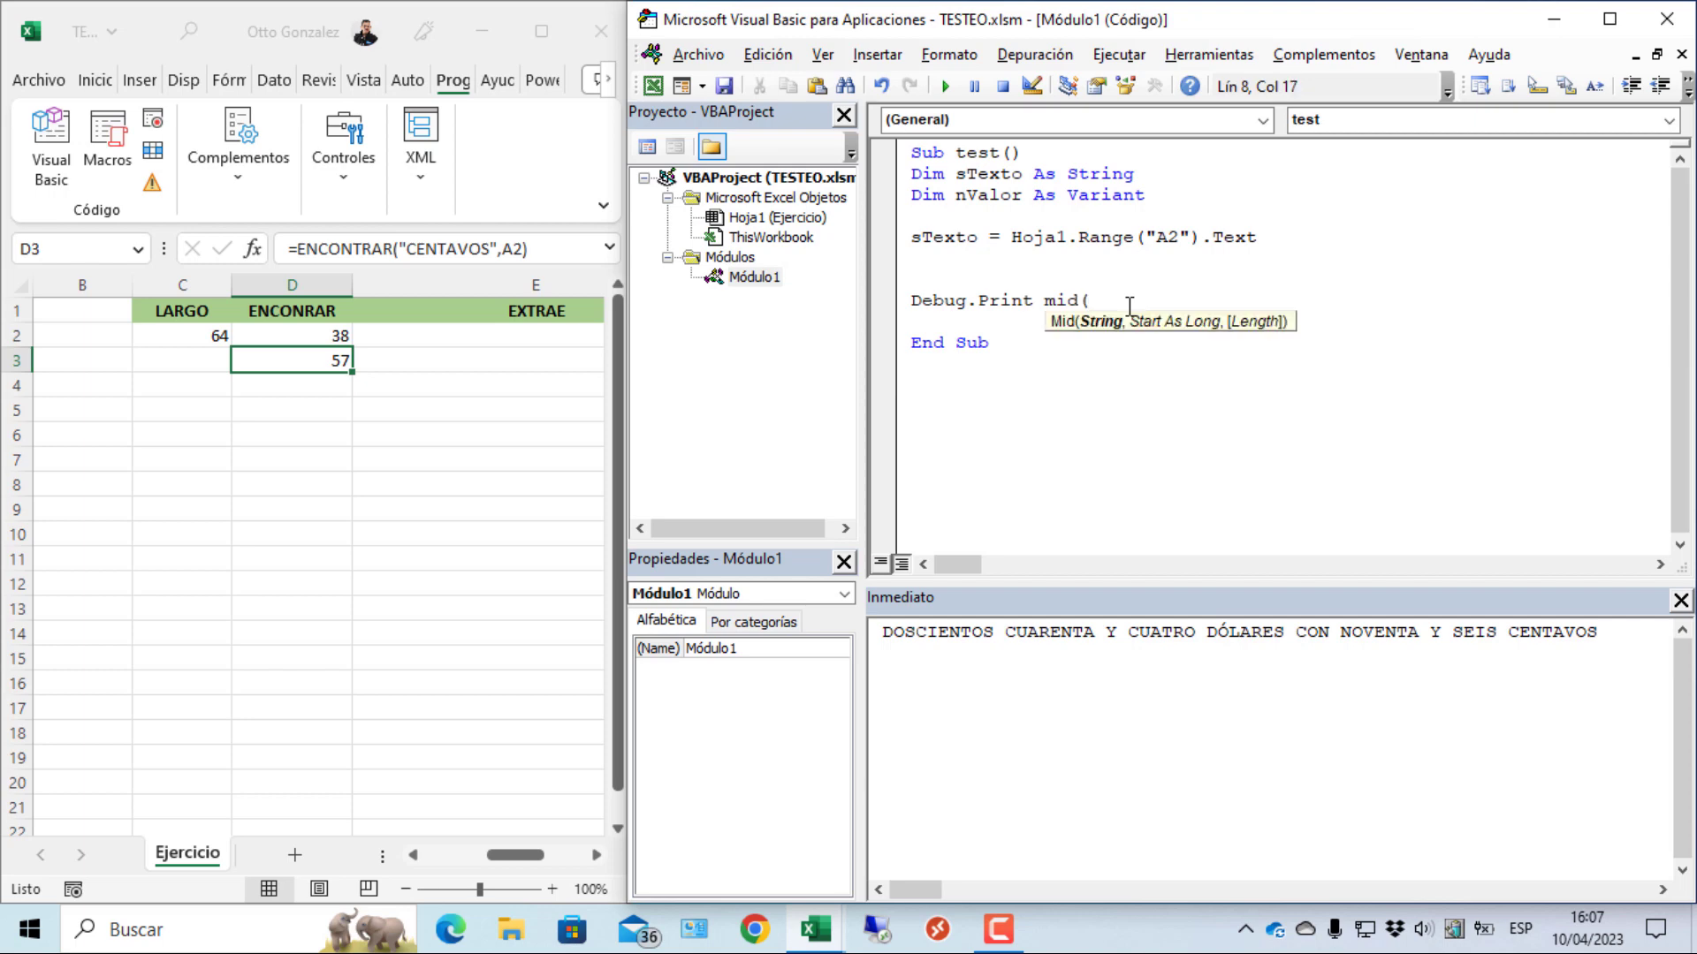
text(s)
text(texto)
text(,)
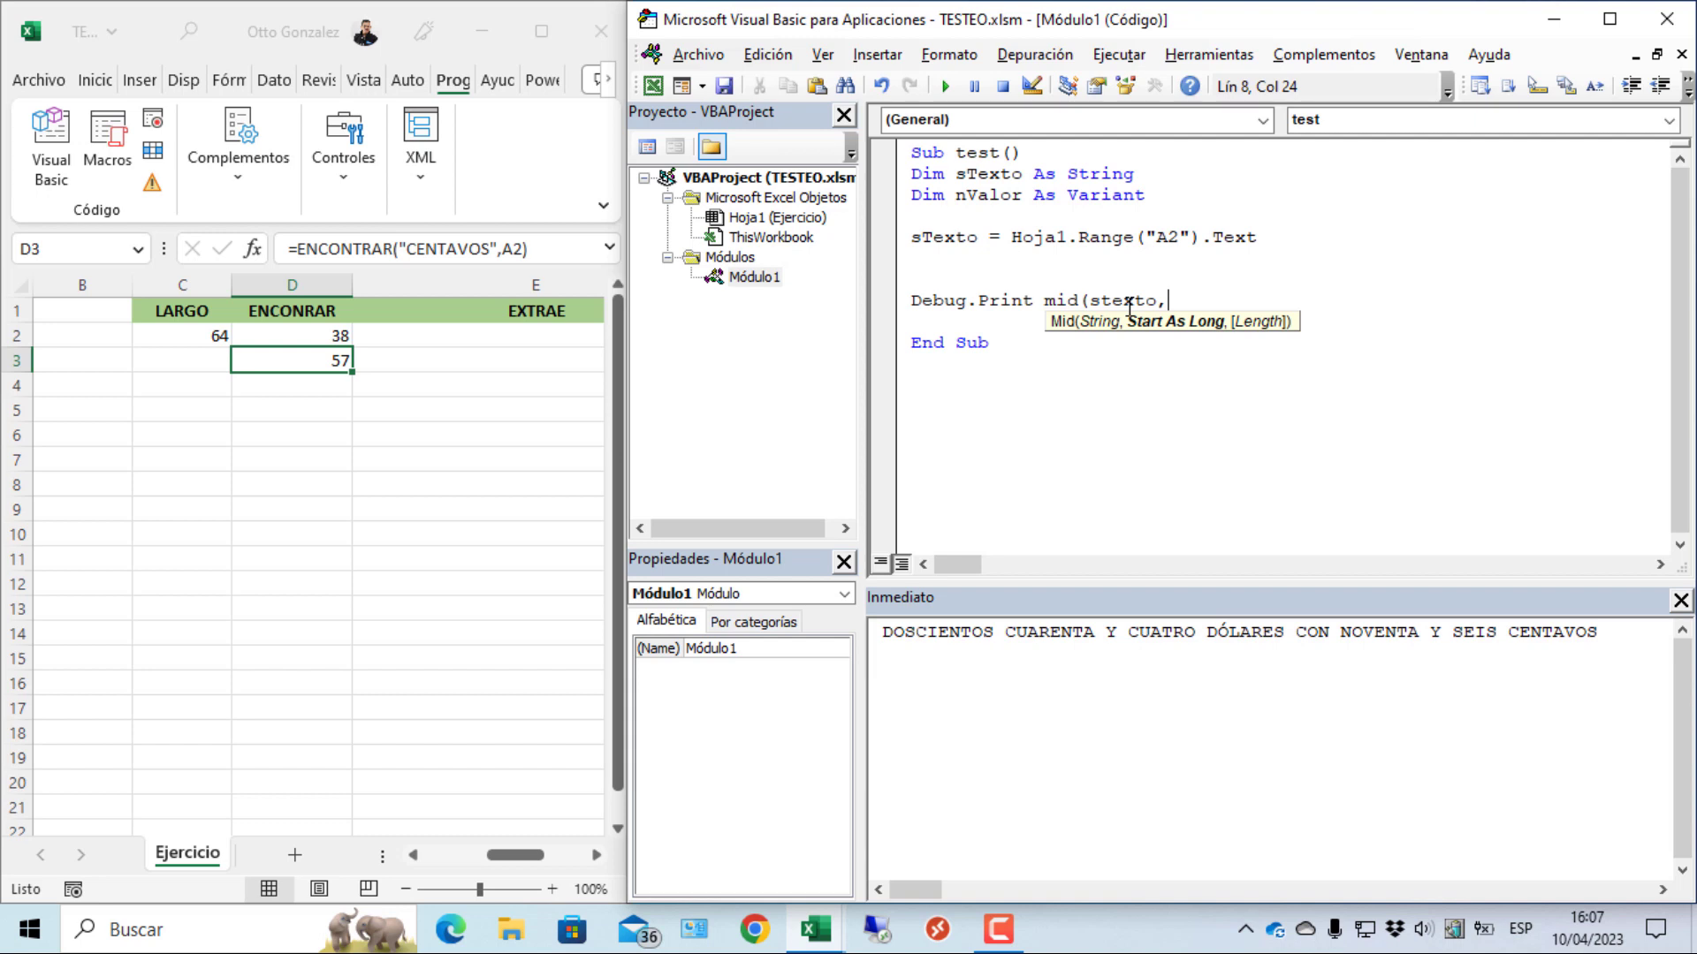
text(1,)
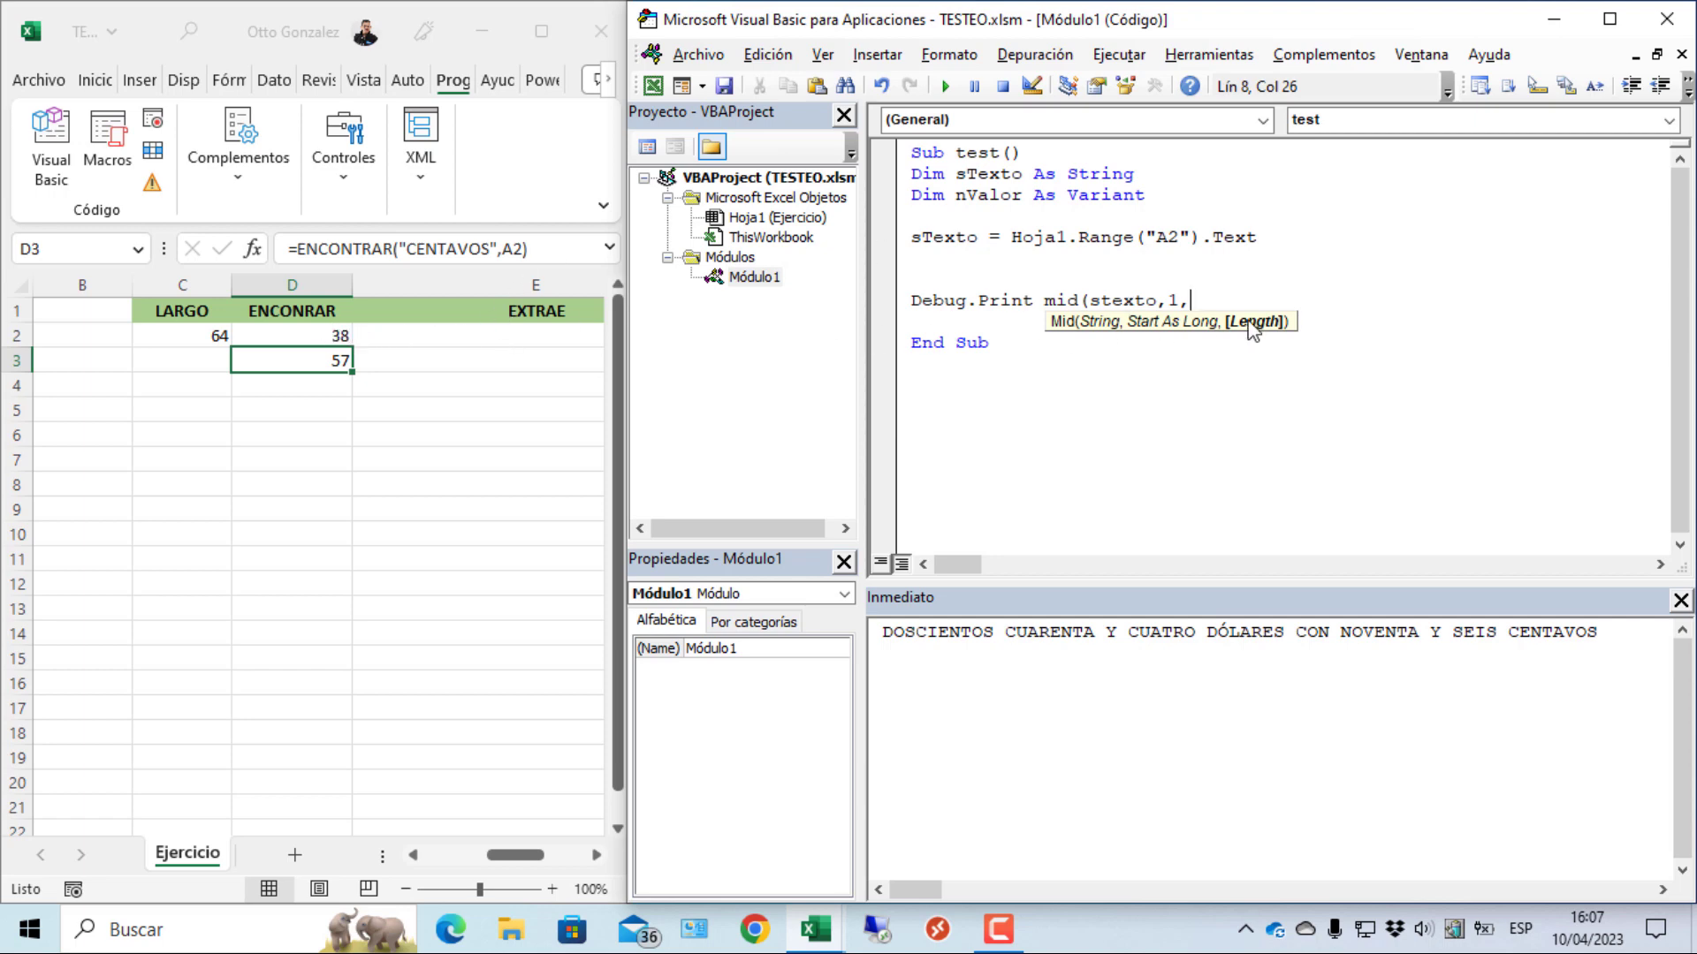
text(38)
text())
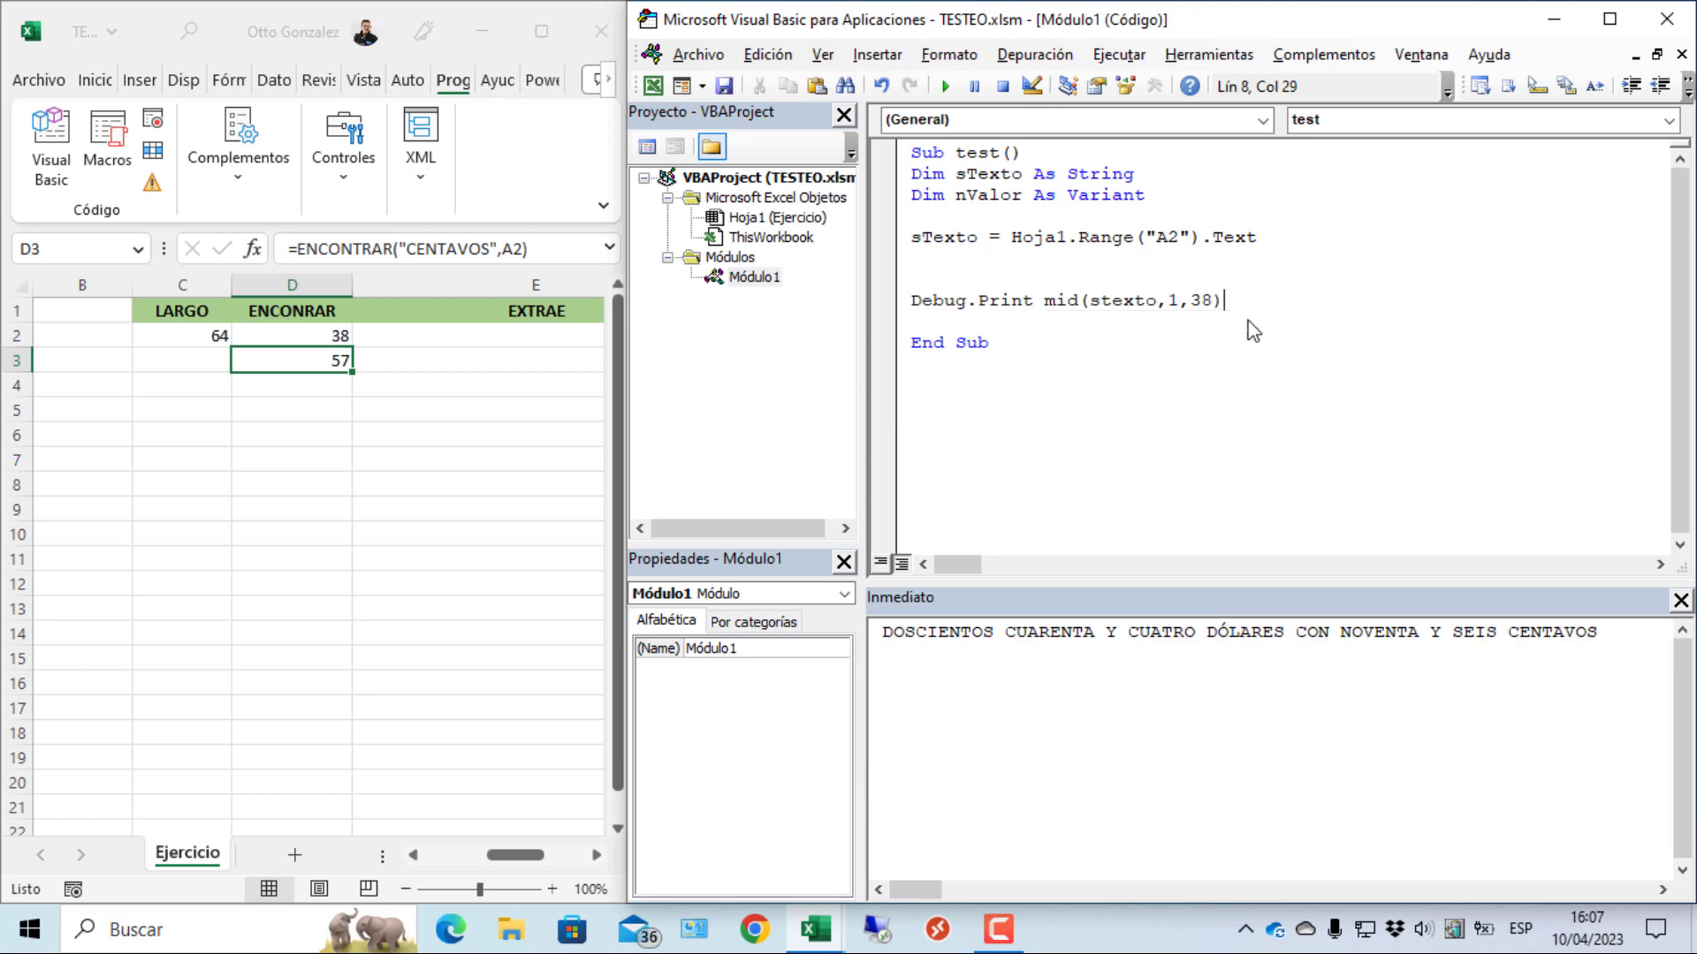
click(890, 303)
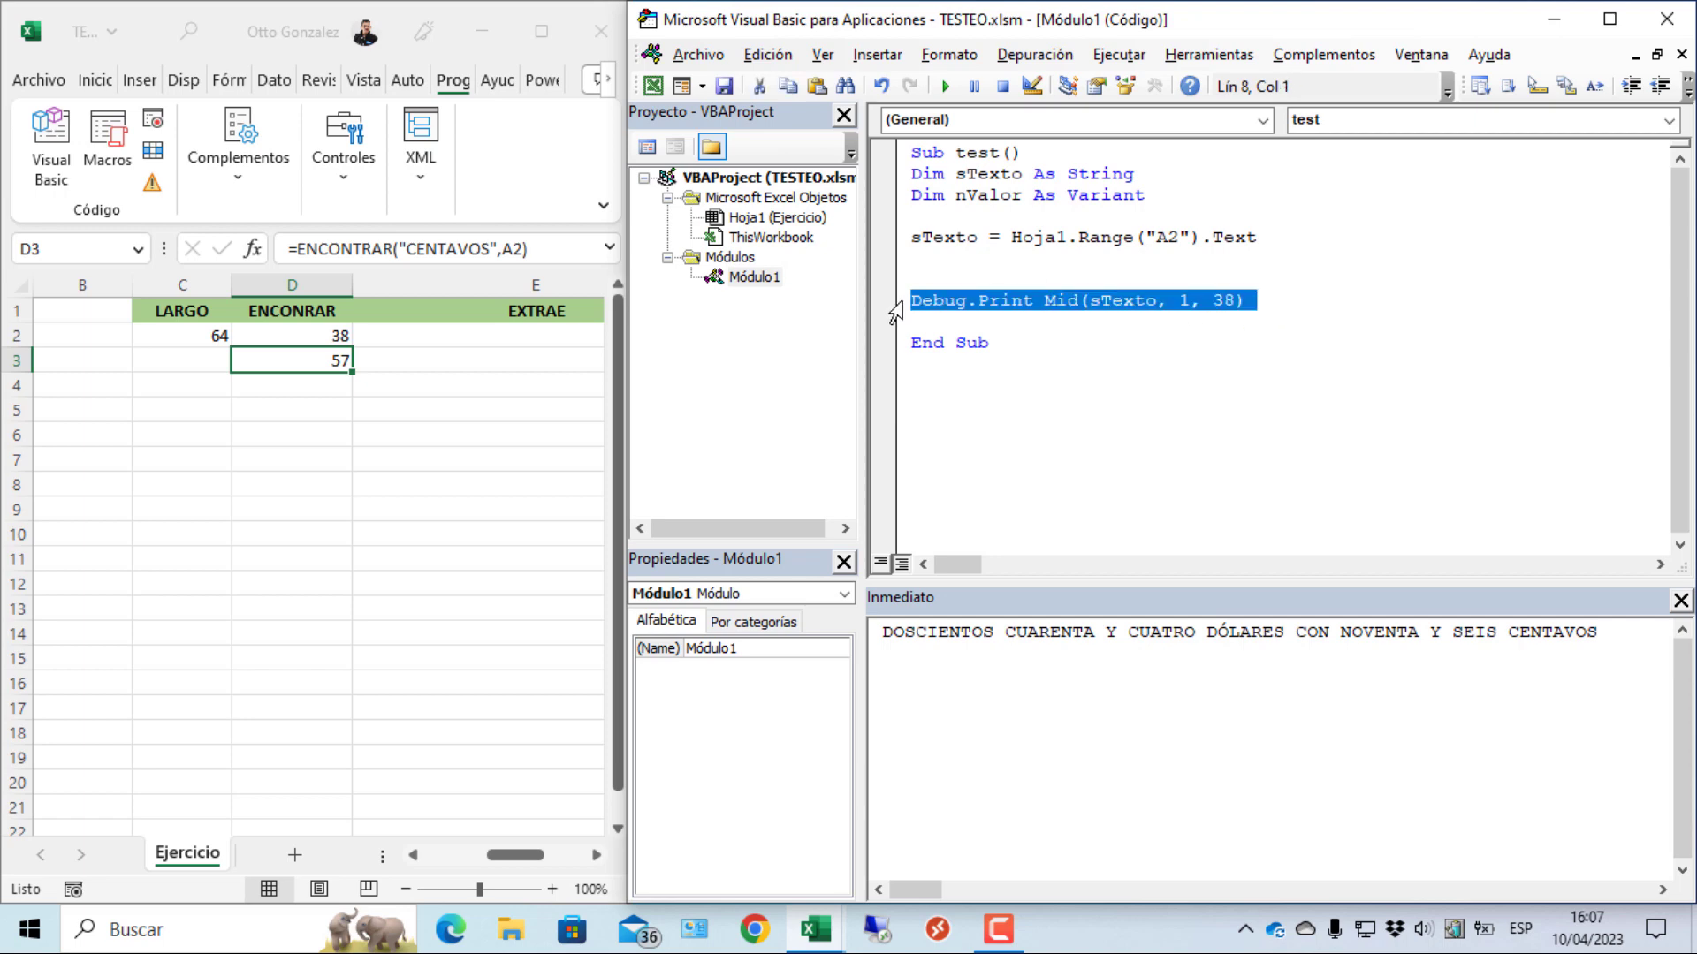
click(944, 86)
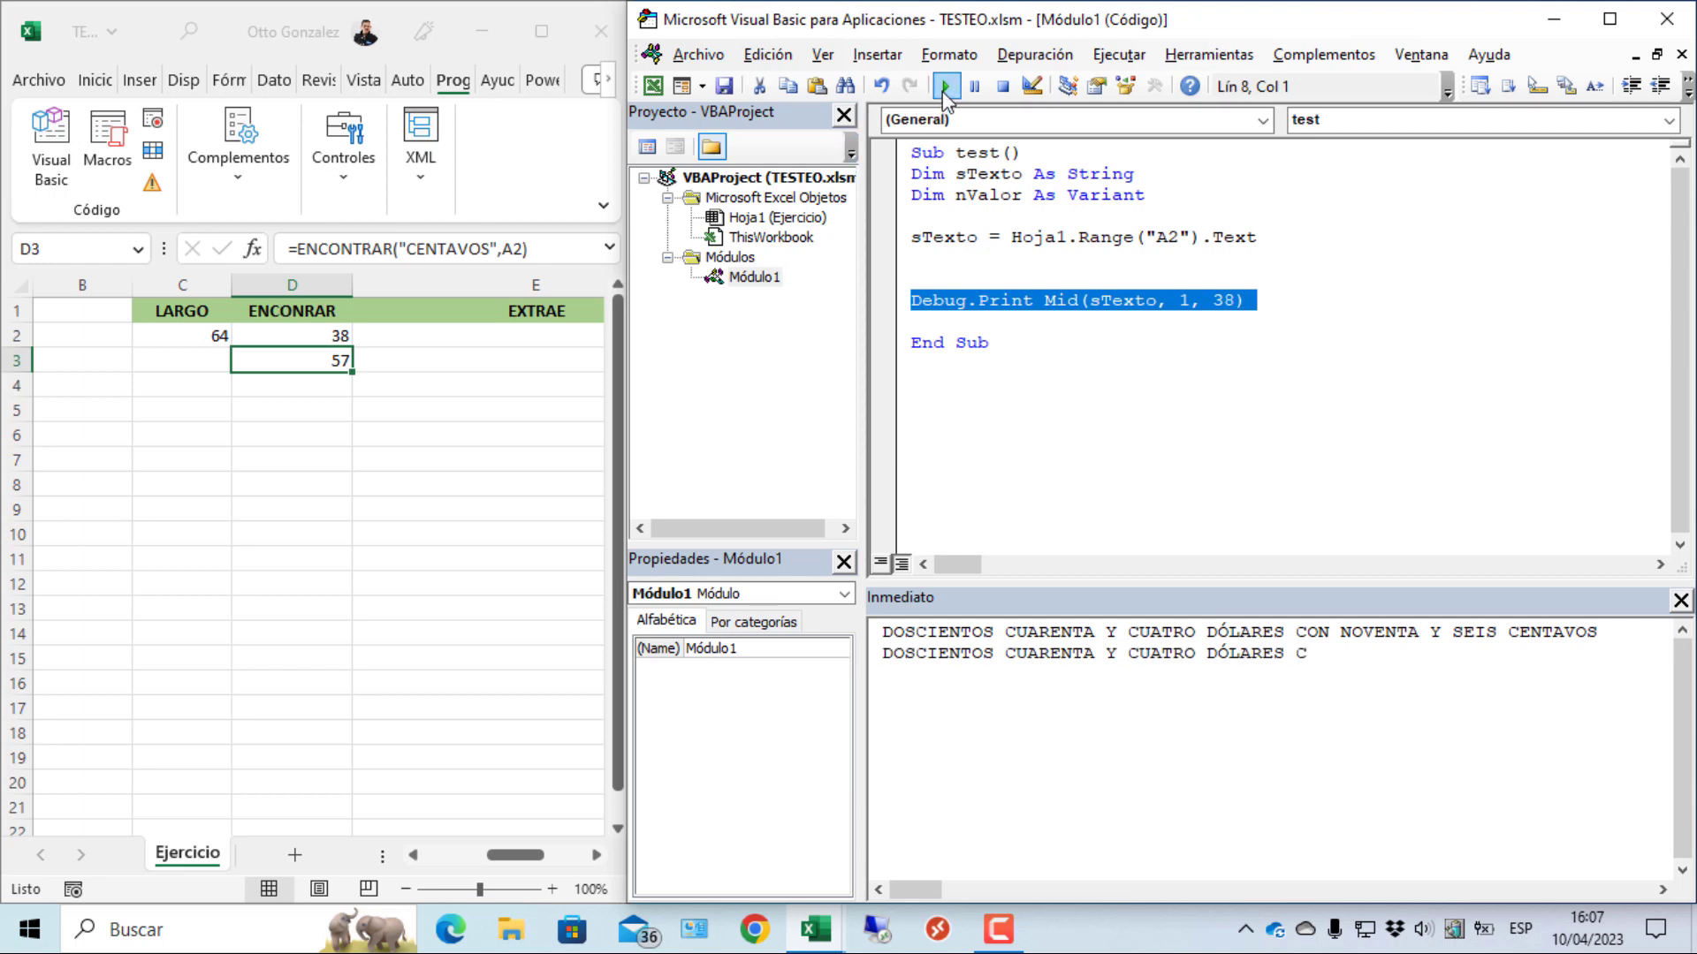
click(1318, 655)
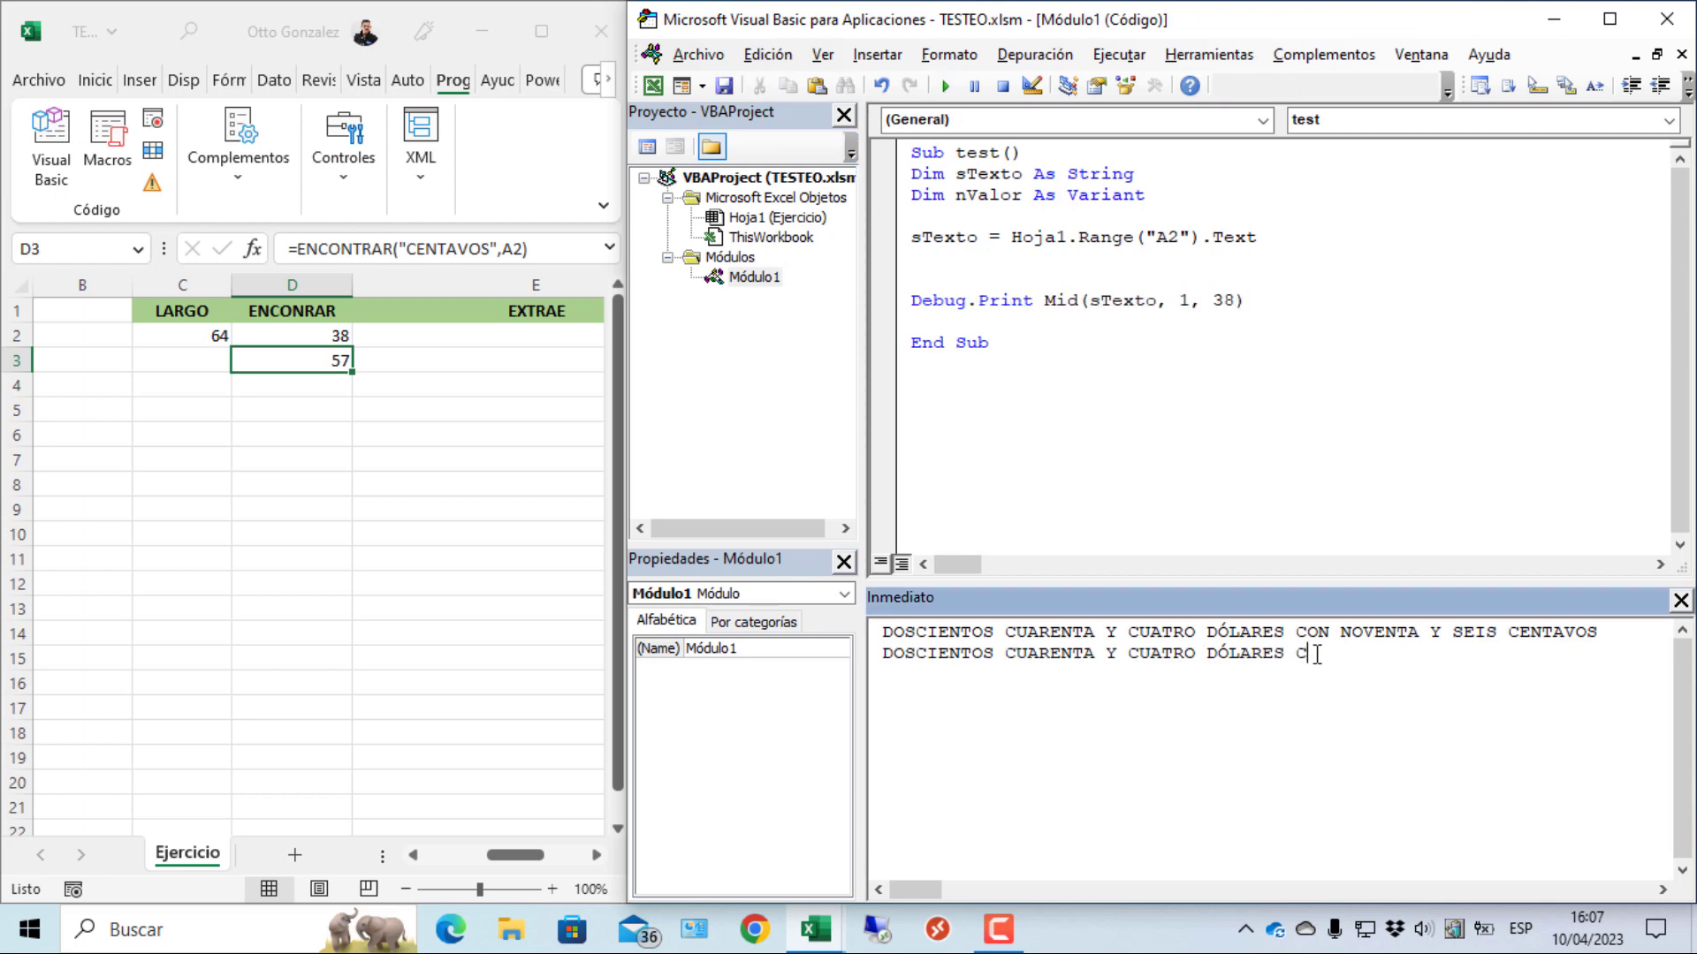
key(shift+Left)
key(shift+Left)
- Shorten the Mid length to 38 - 2, clear the Immediate window, and rerun the macro
click(1241, 303)
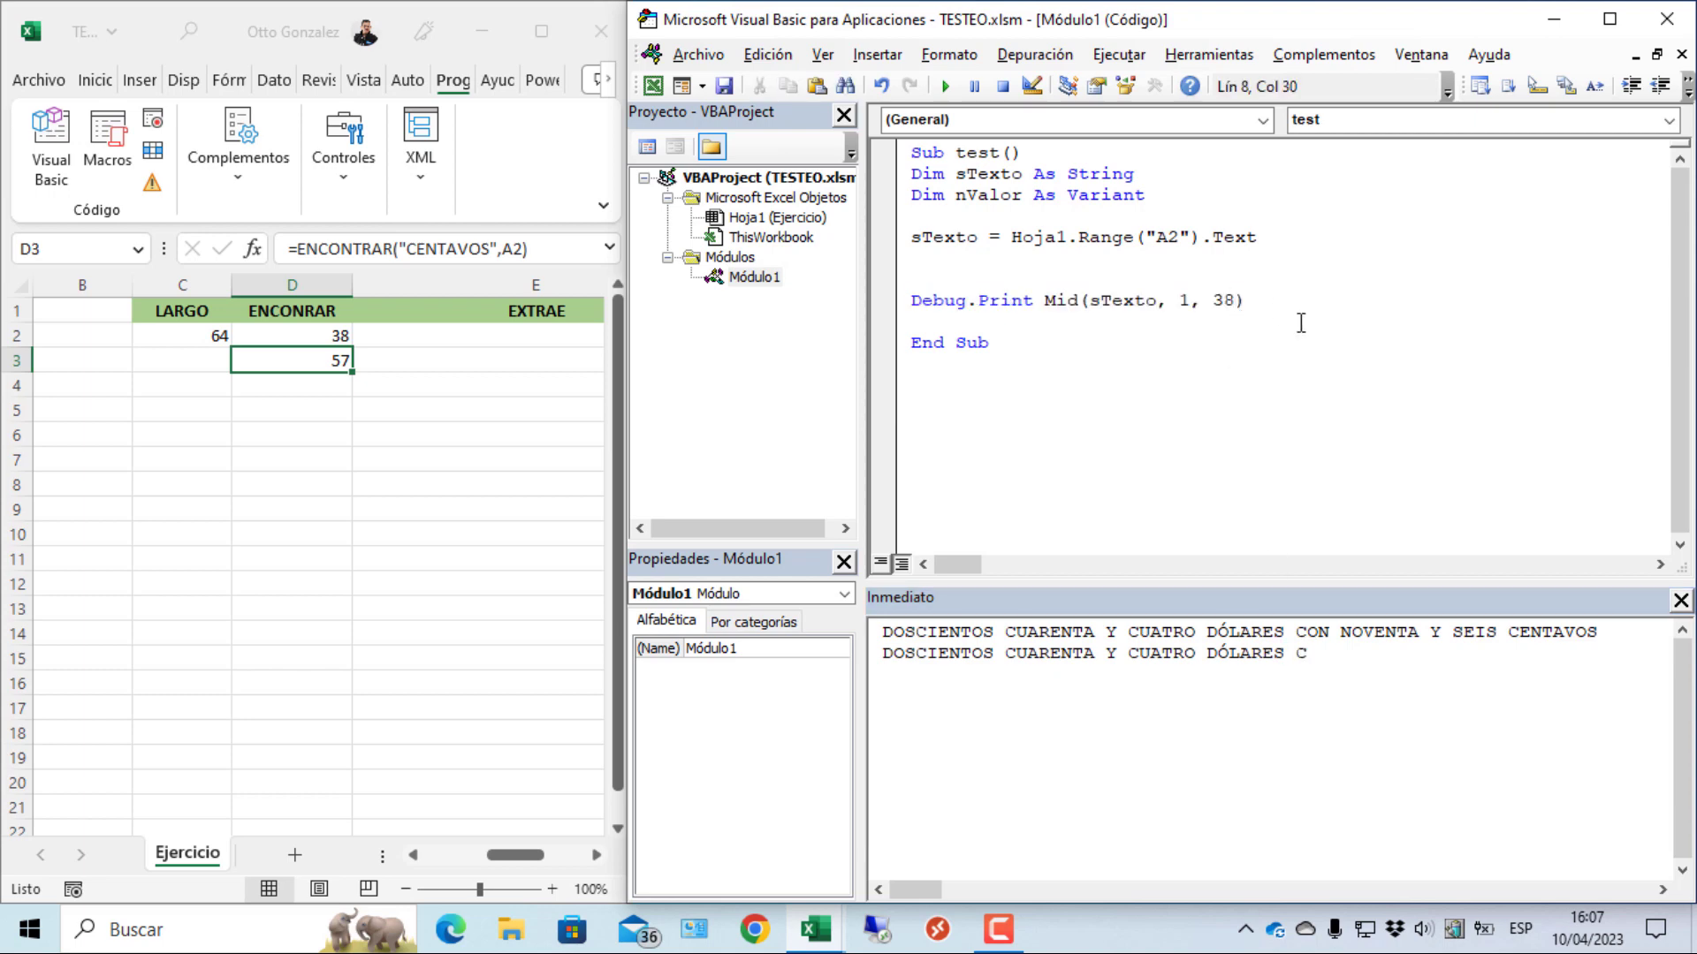
text(-2)
click(898, 300)
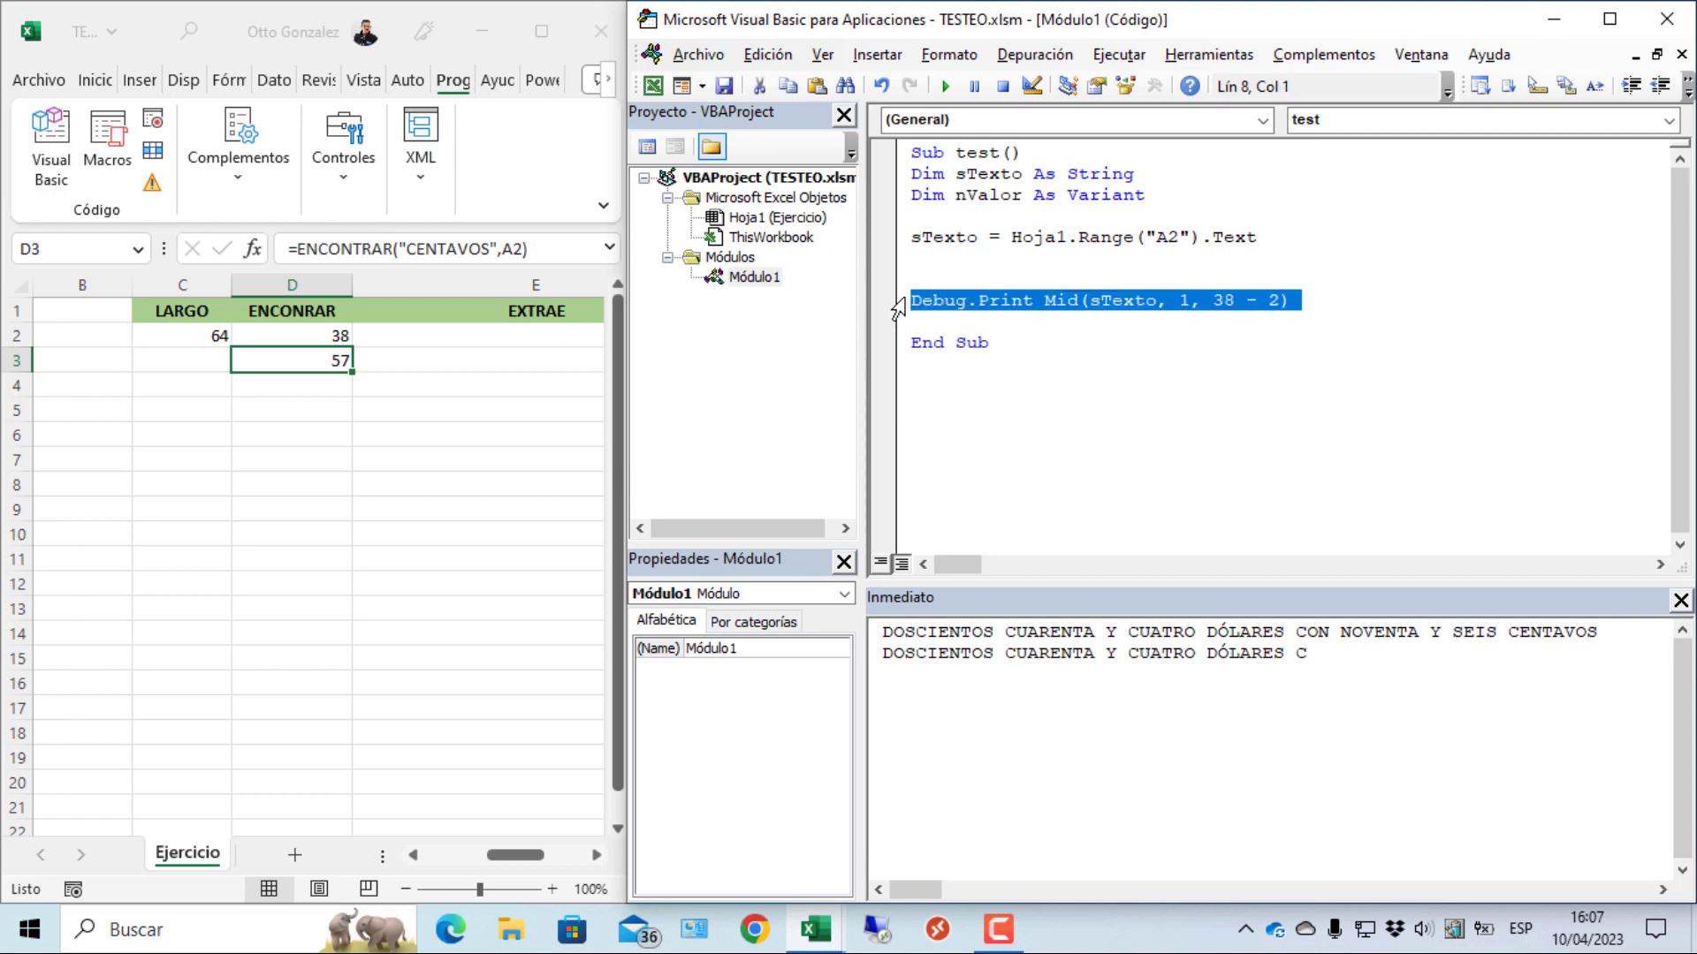
click(945, 85)
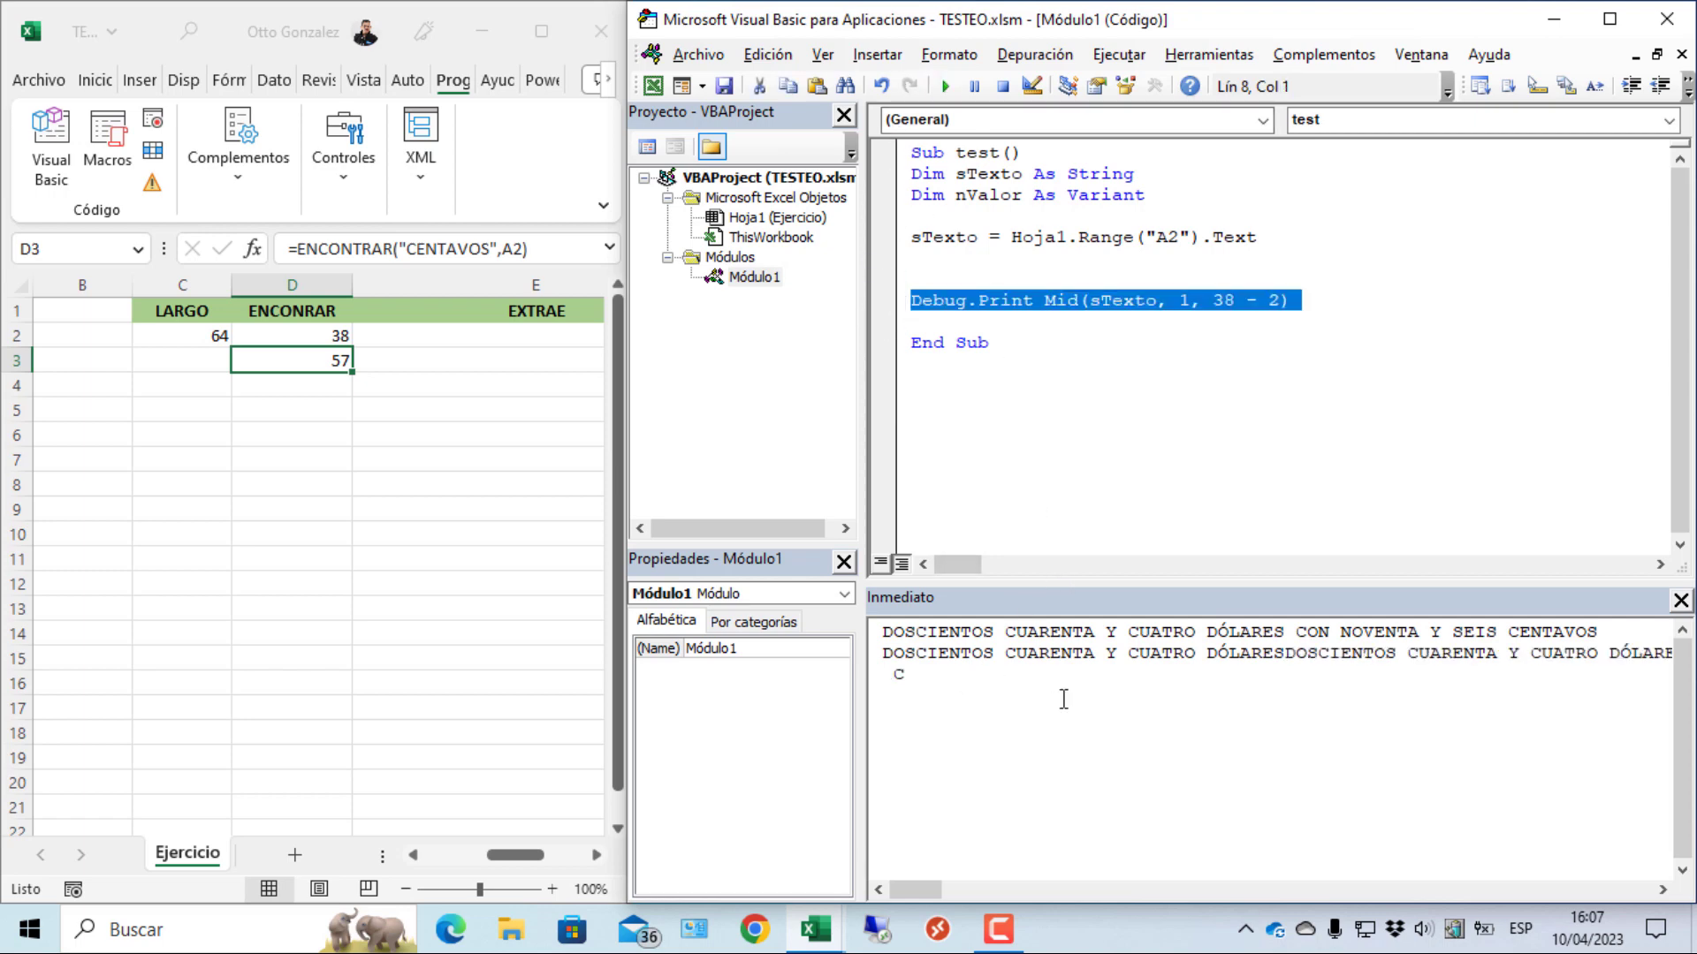
drag(959, 698, 876, 630)
key(Delete)
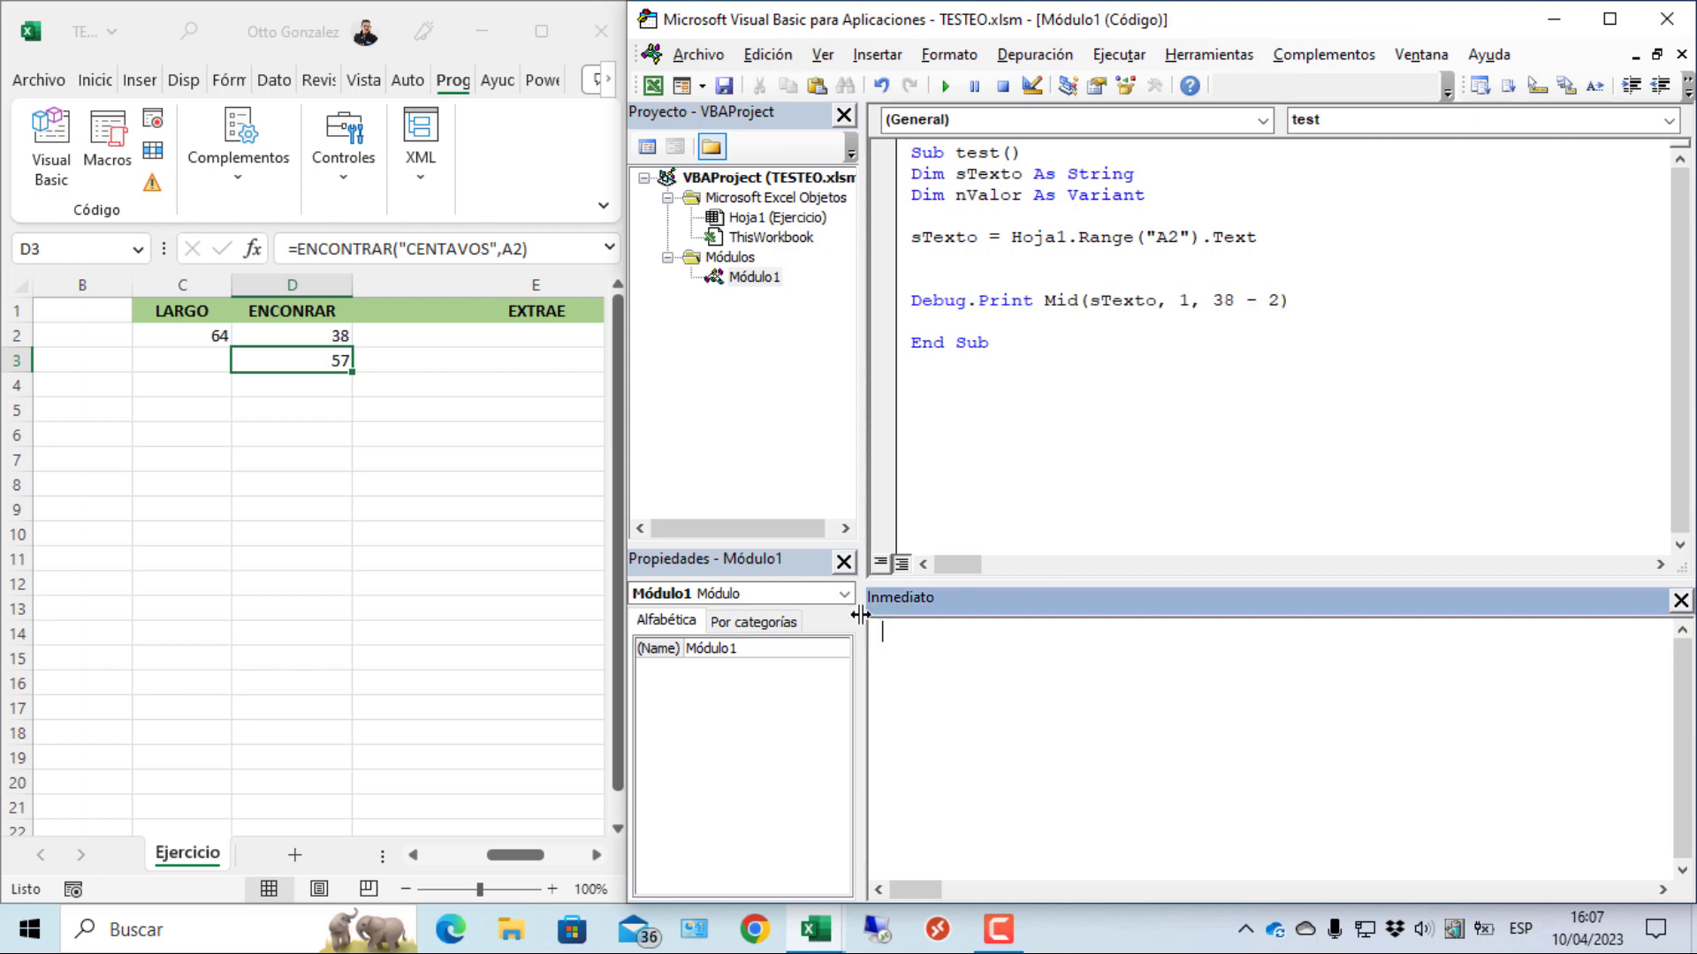
click(979, 305)
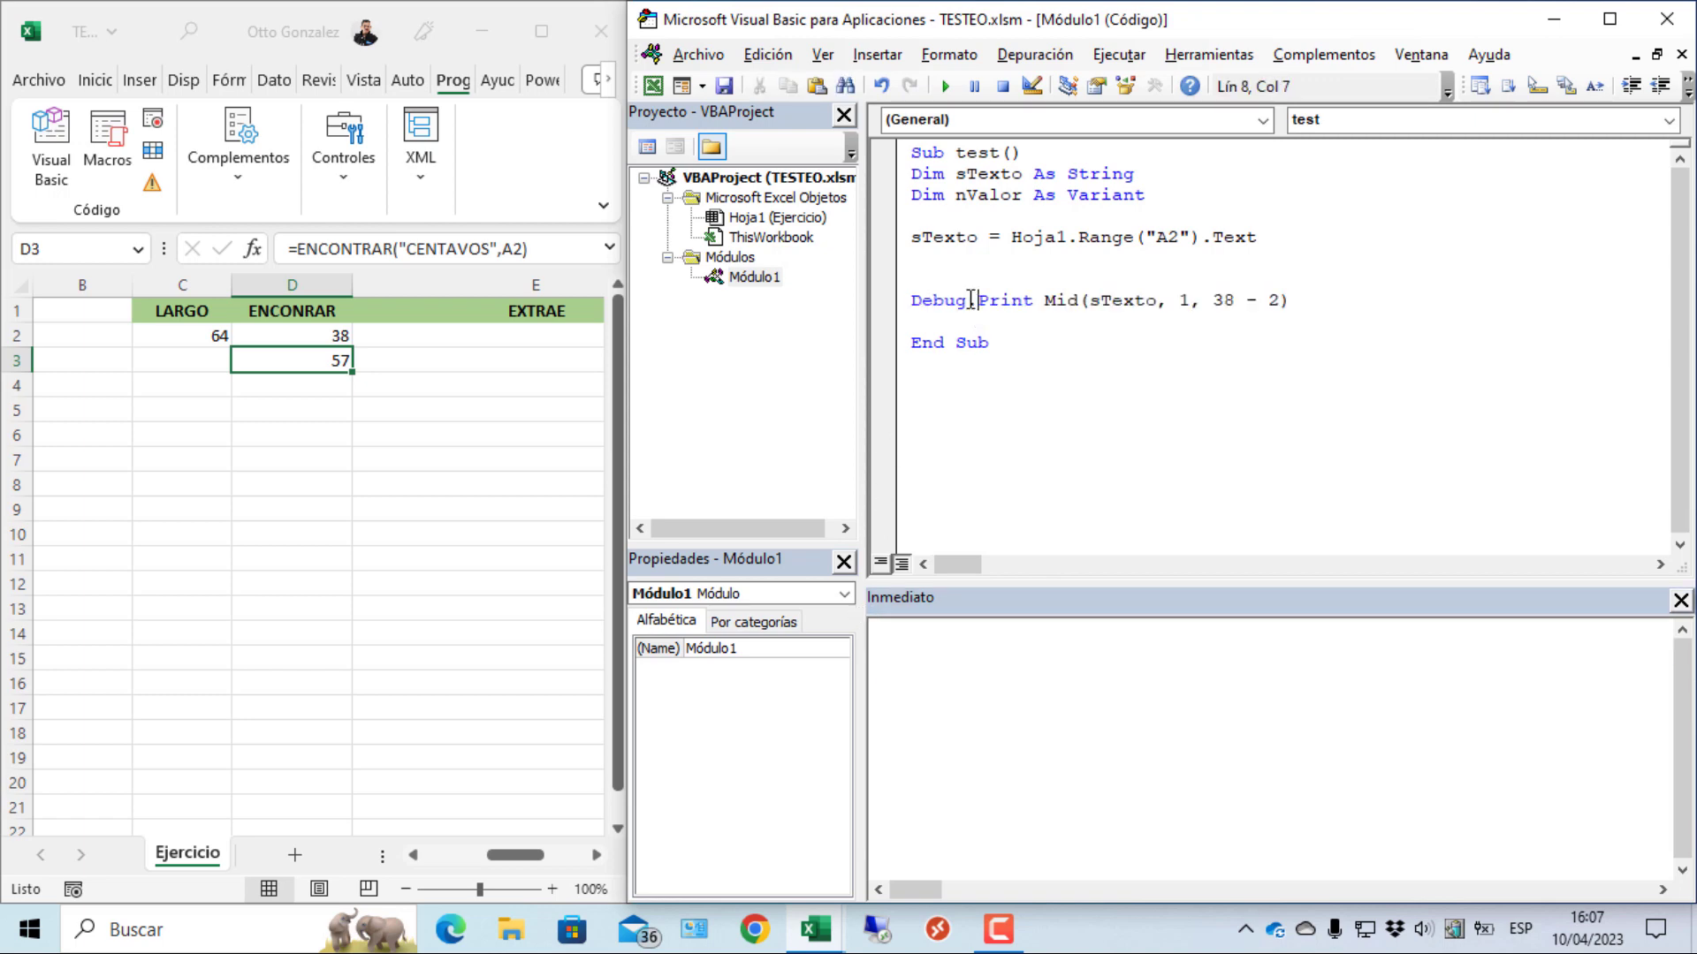
click(947, 87)
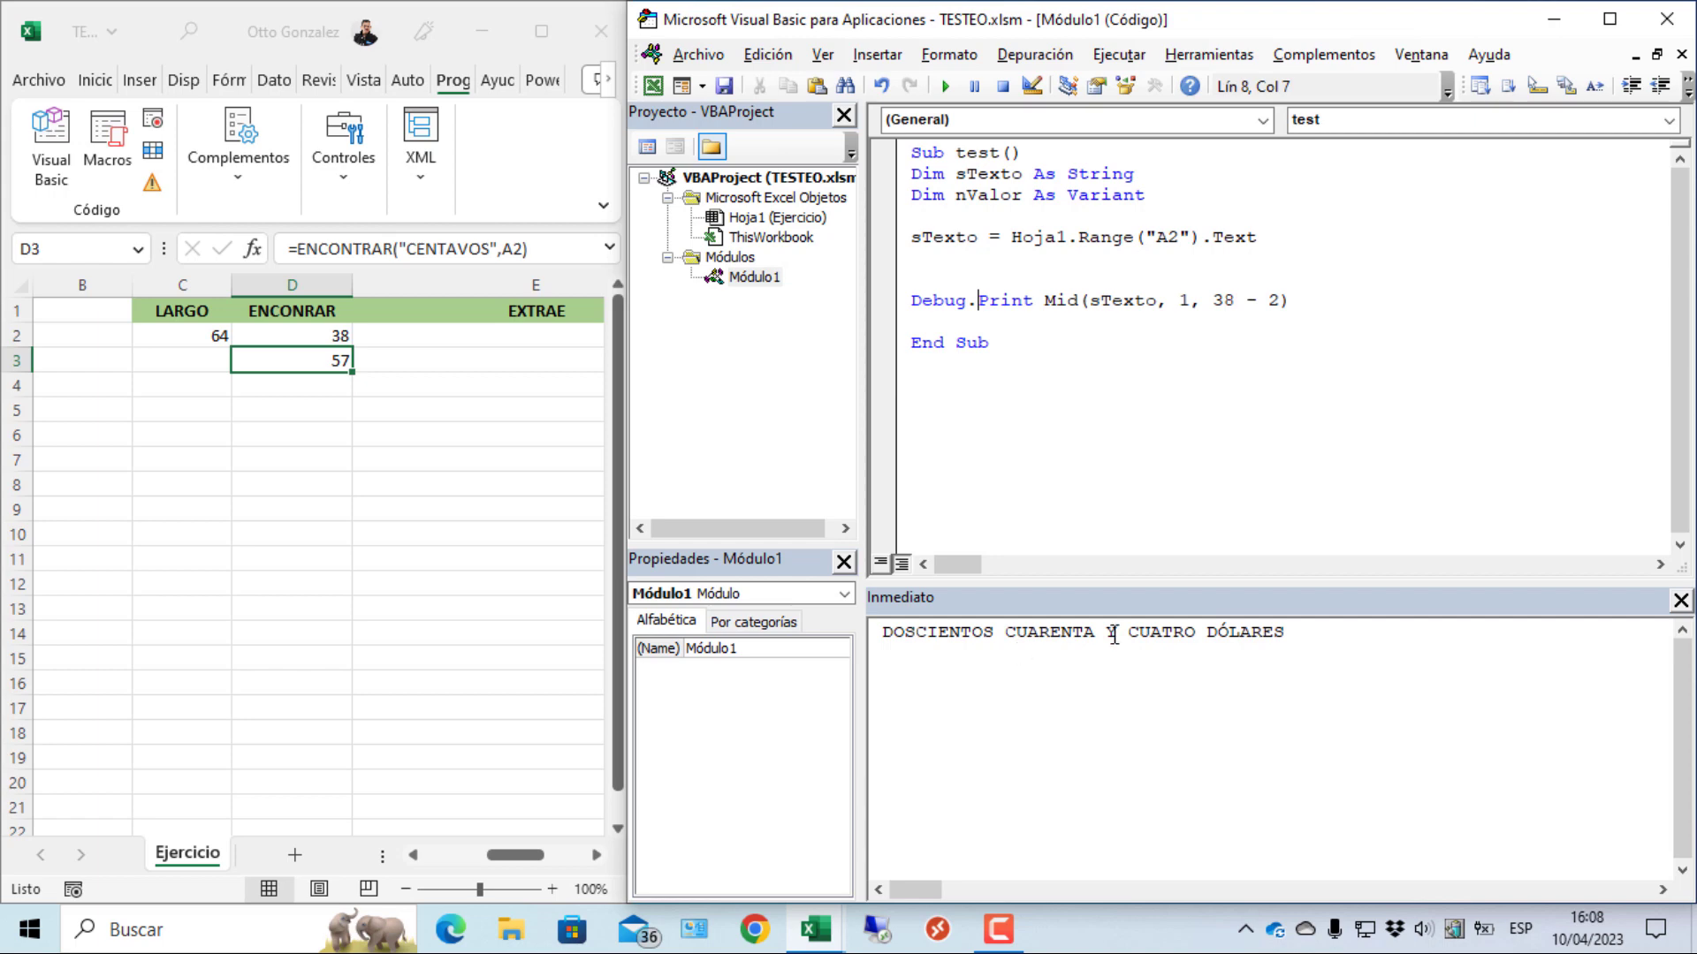
- Replace the fixed 38 in the Mid length with InStr(1, sTexto, "CON") - 2
click(318, 365)
key(Home)
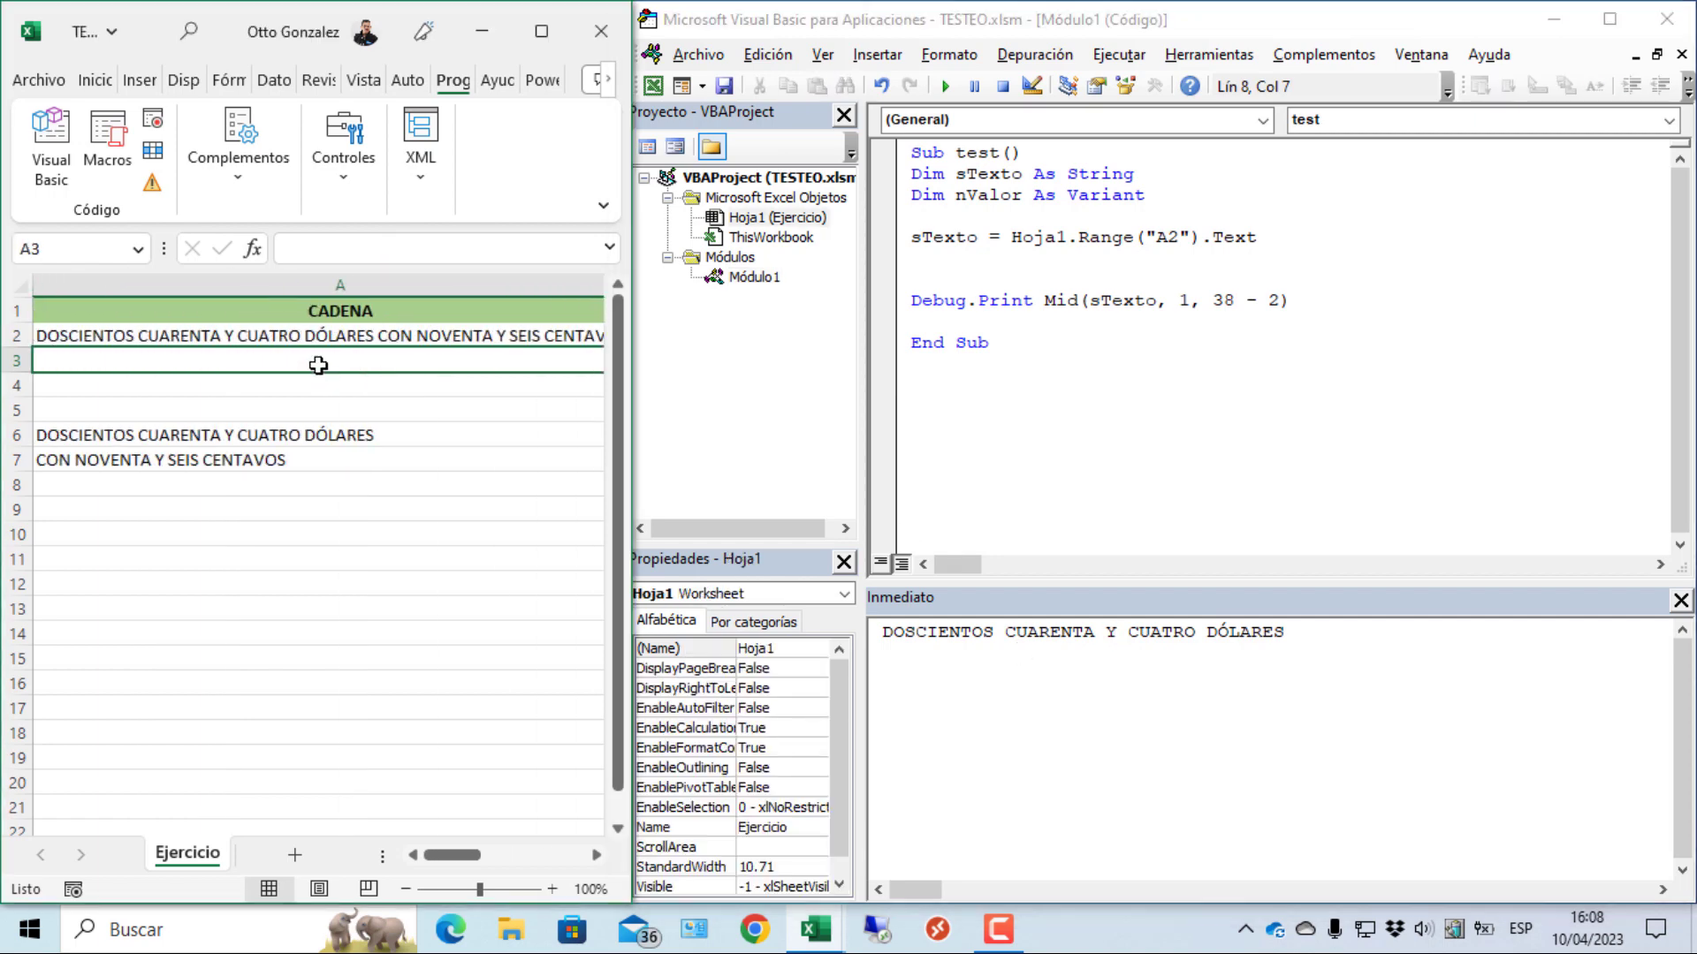
key(Down)
key(Down)
key(Down)
key(Up)
key(Up)
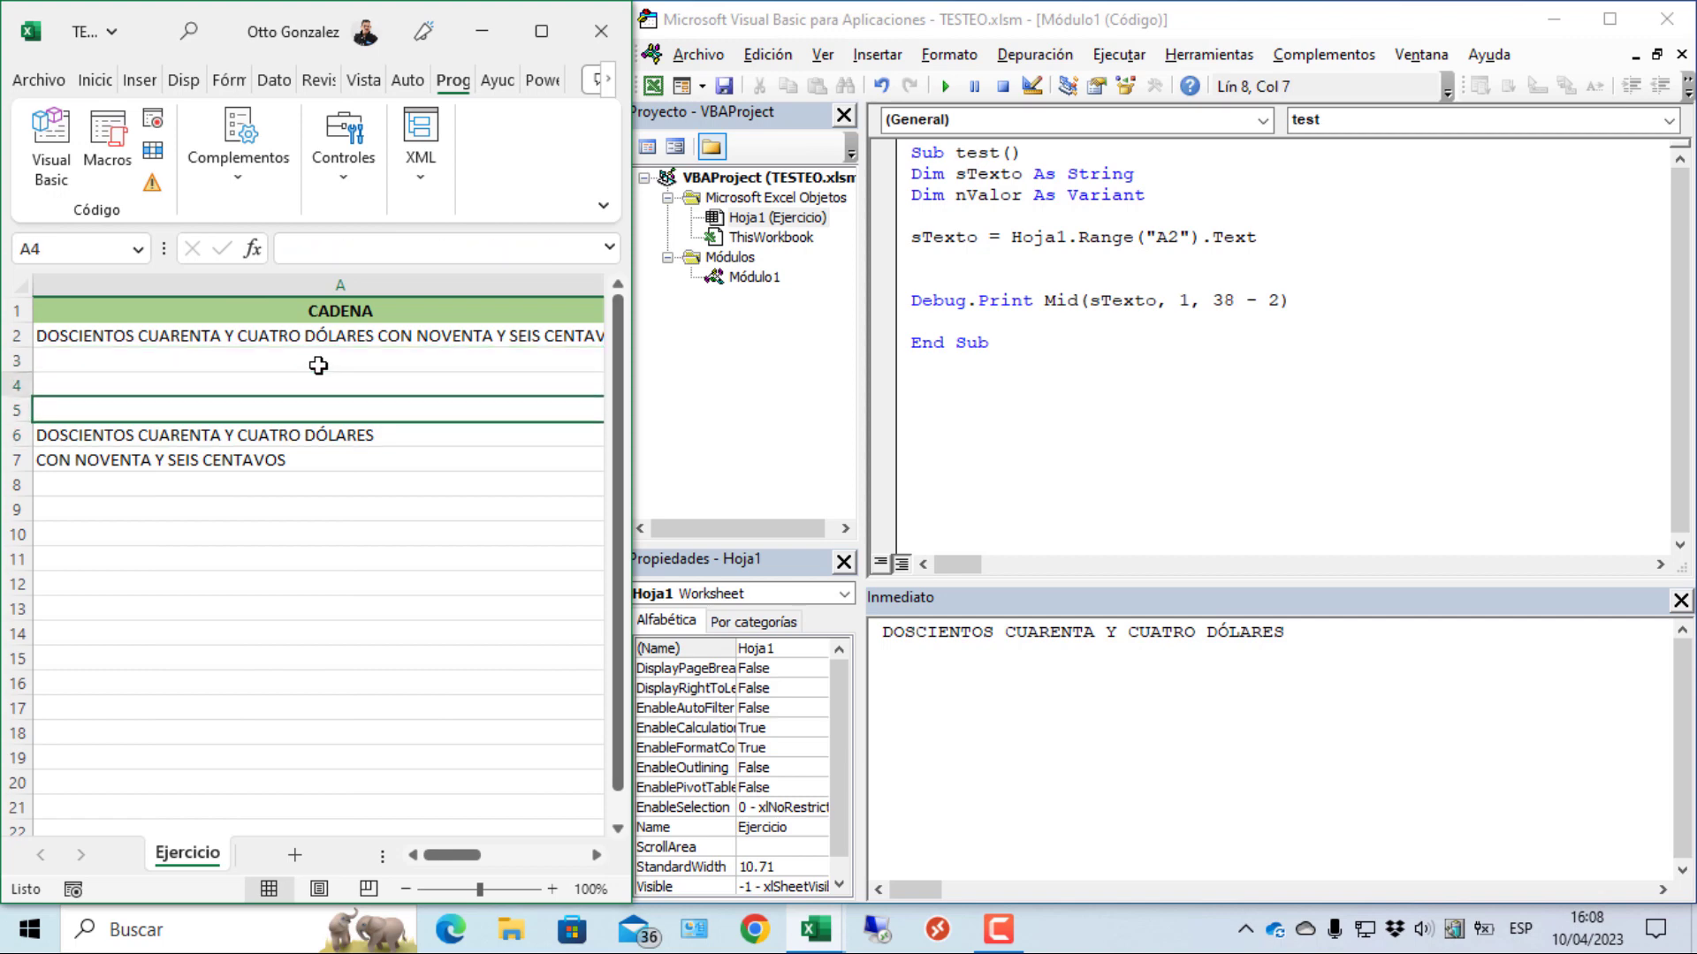
key(Up)
key(Up)
key(Right)
key(Right)
key(Right)
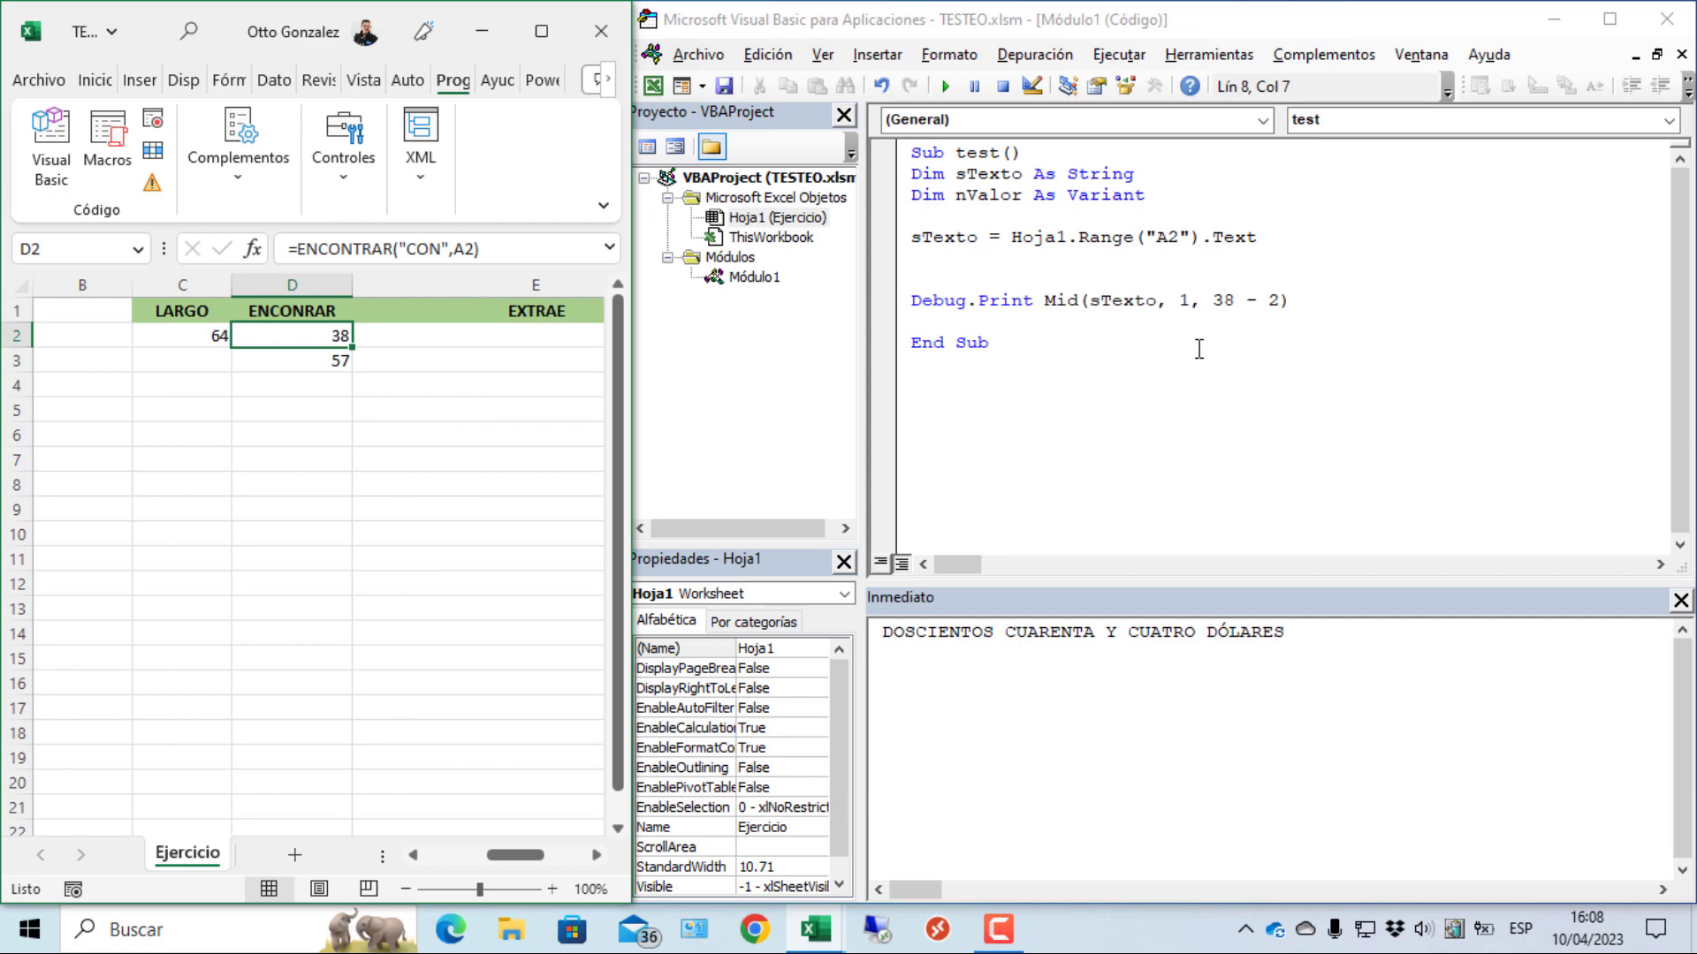
click(1203, 300)
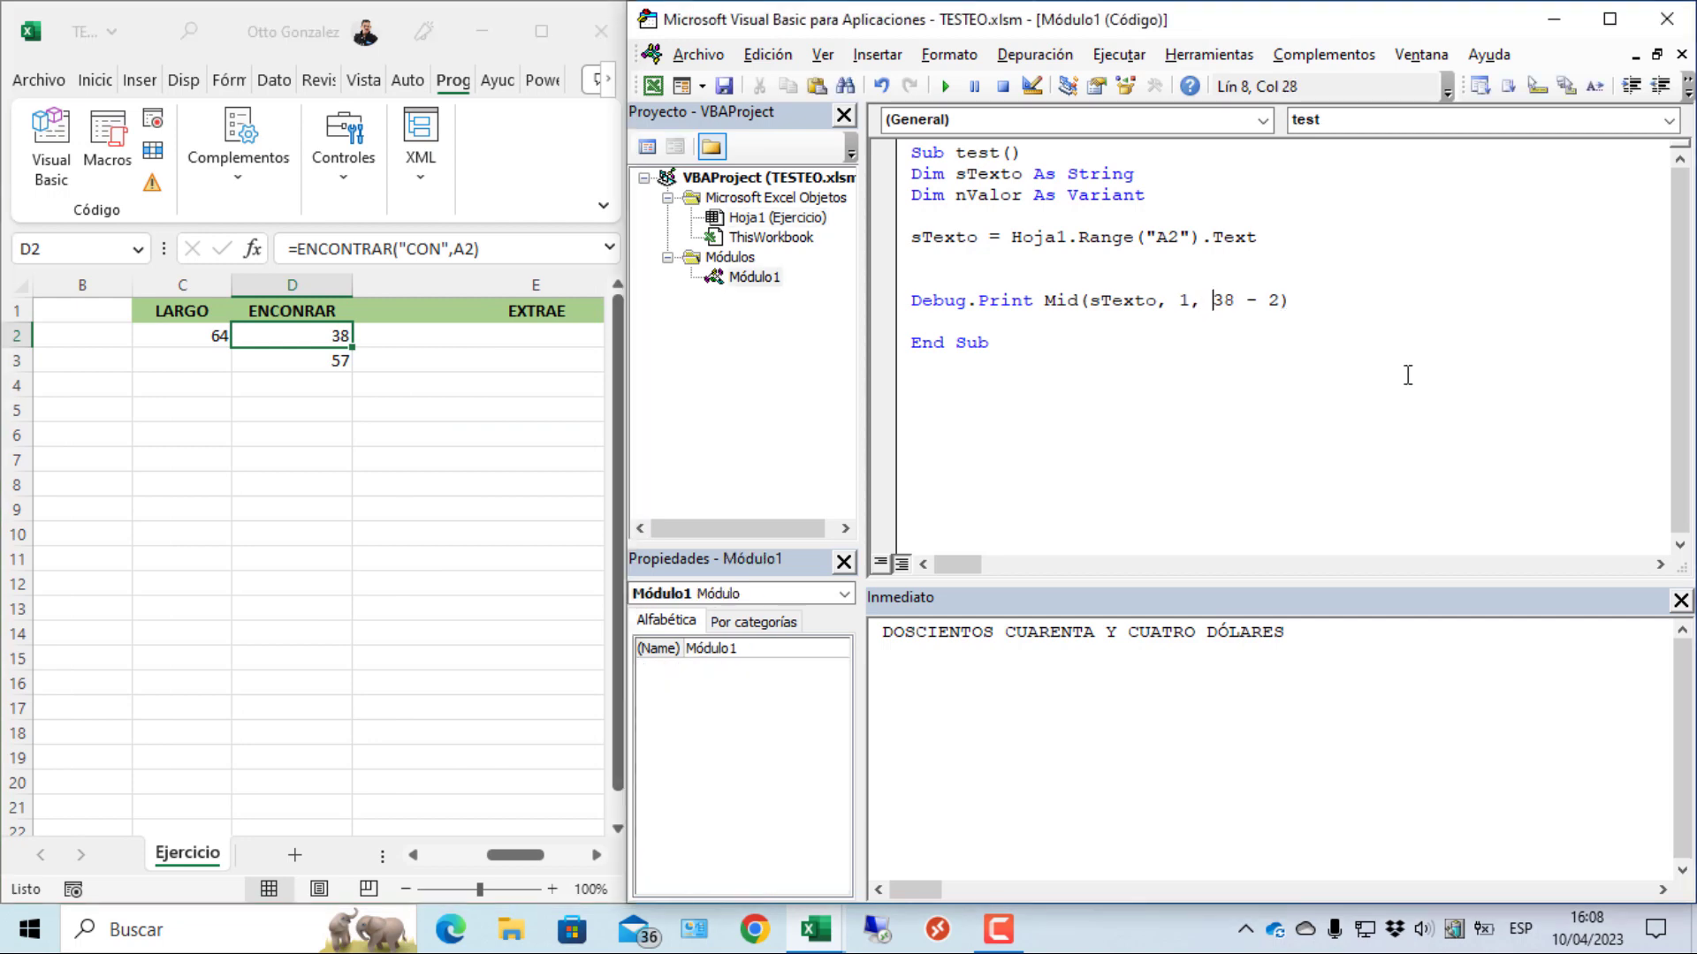
key(shift+Right)
key(shift+Right)
key(shift+Right)
key(shift+Right)
key(shift+Right)
key(shift+Right)
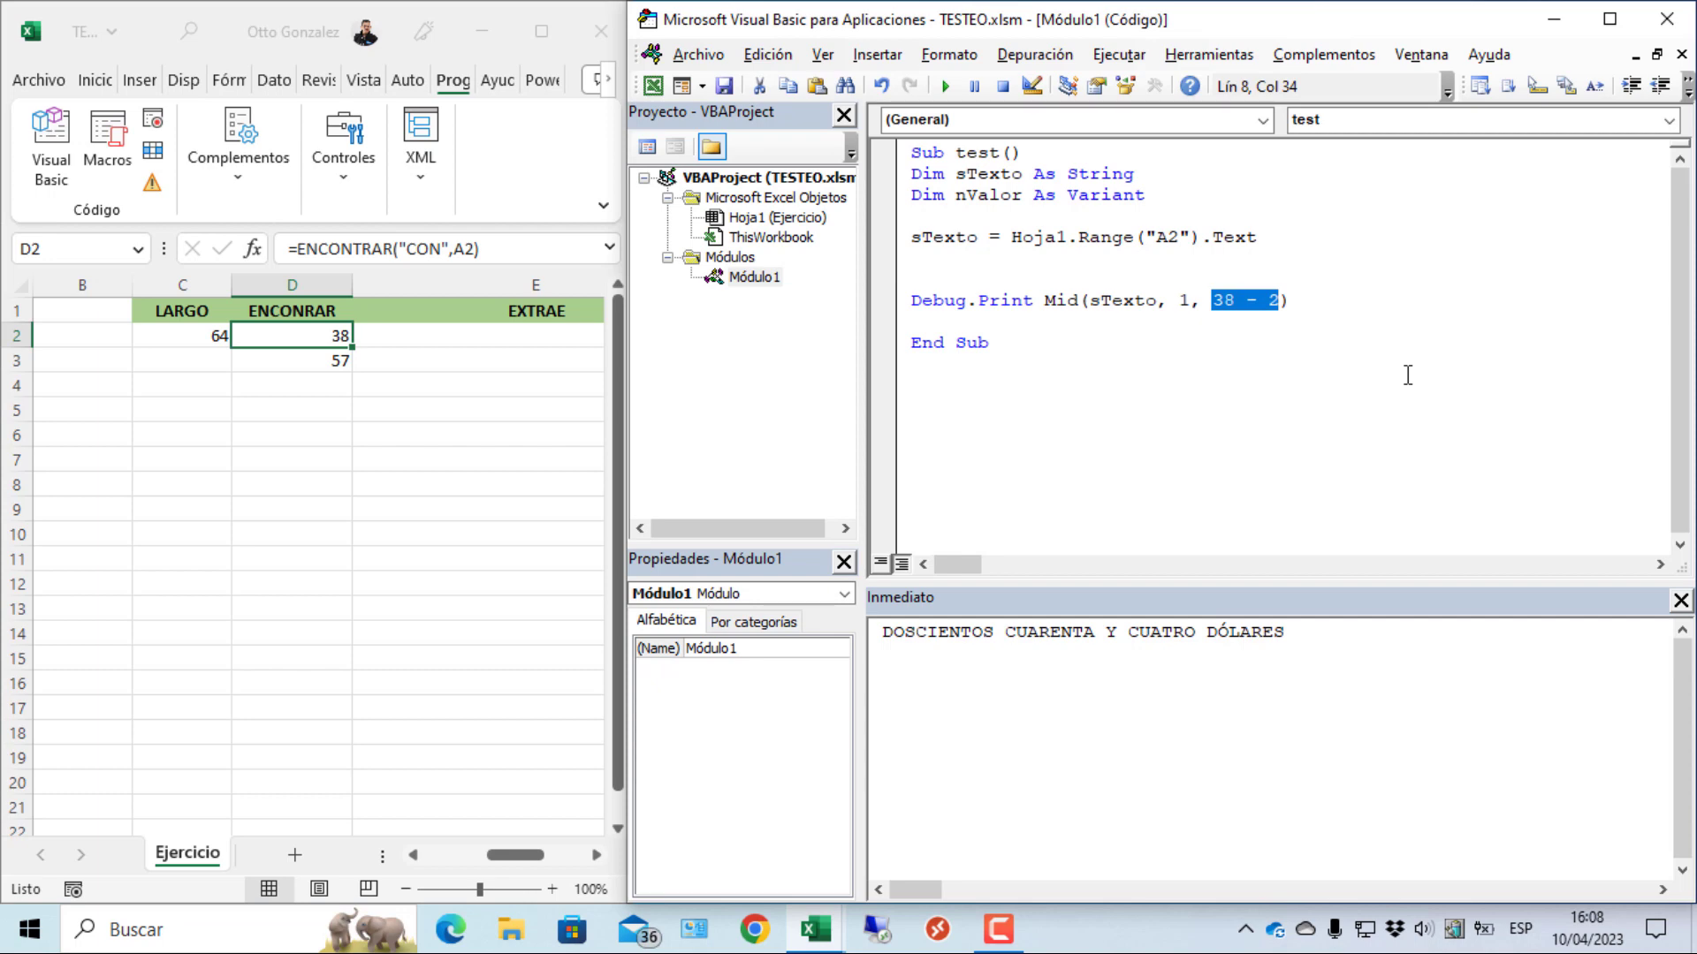
text(is)
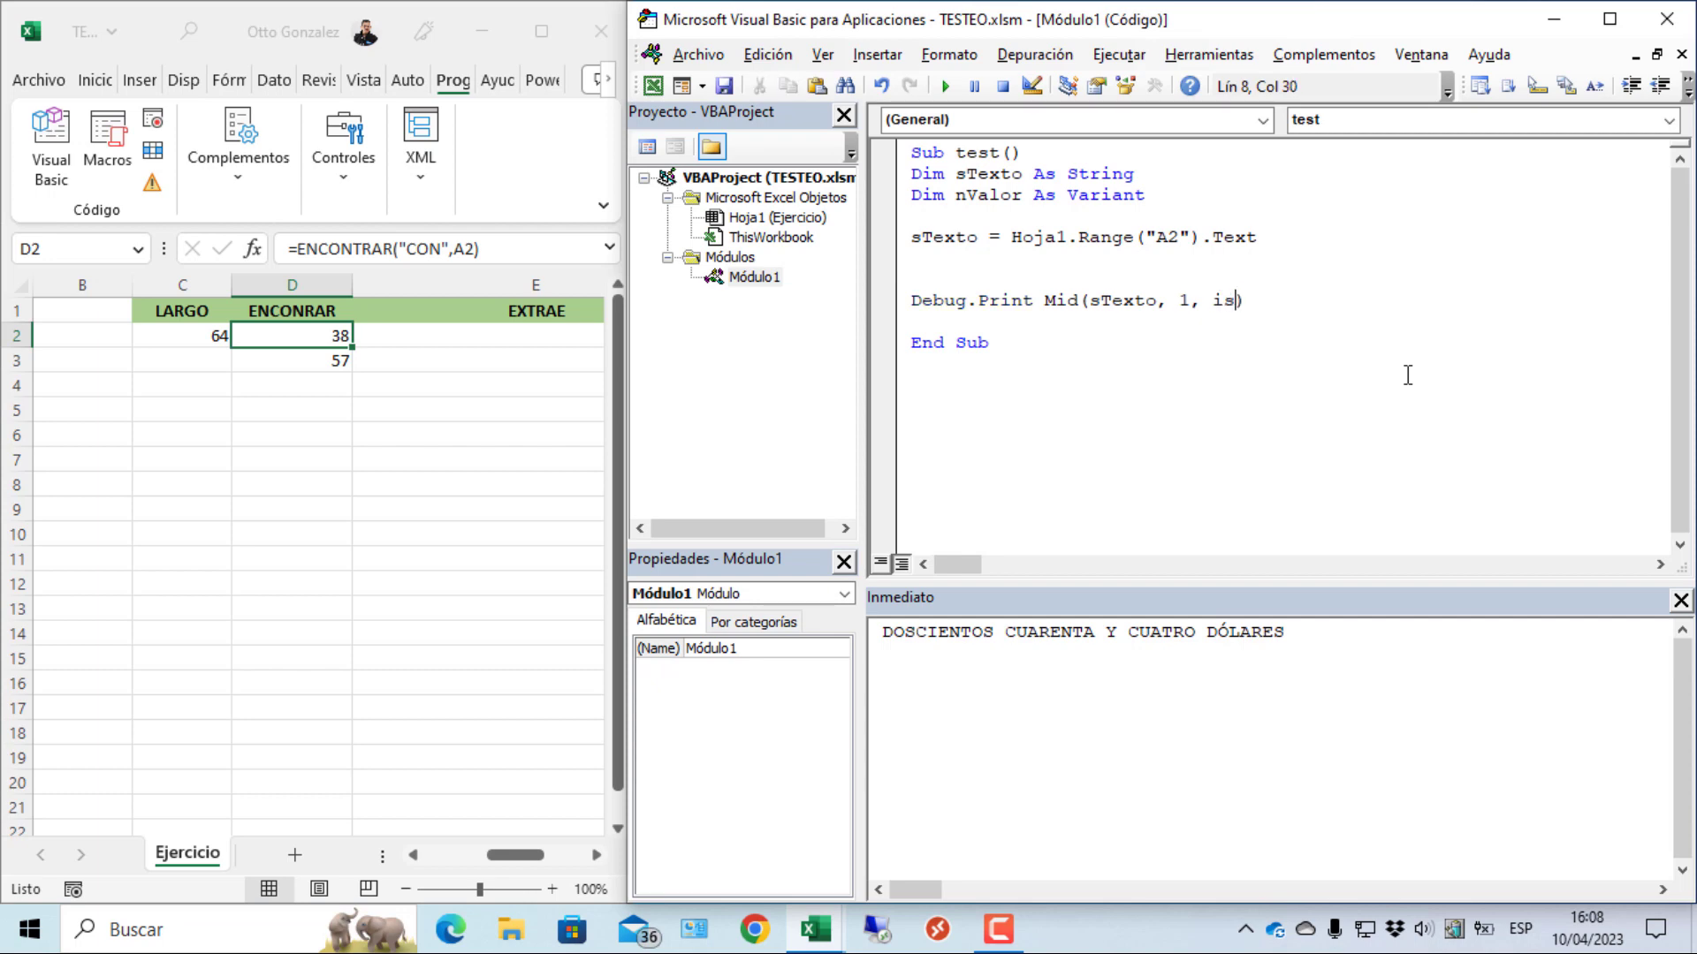
key(BackSpace)
text(nst)
text(r)
text(()
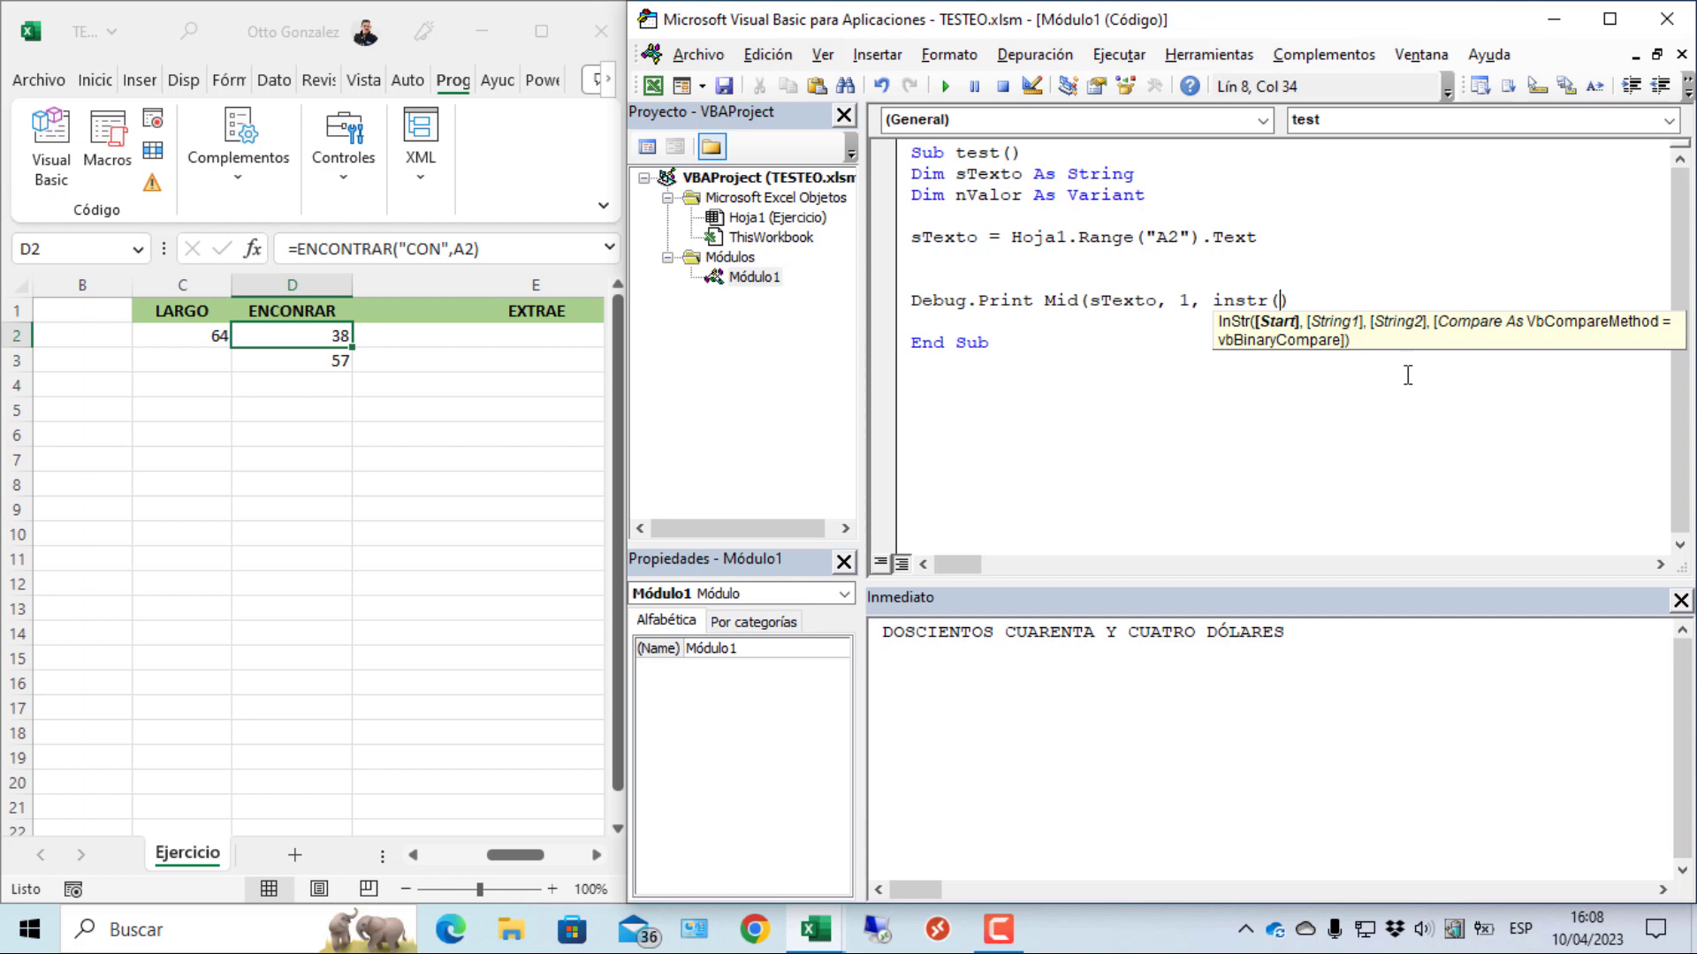
text())
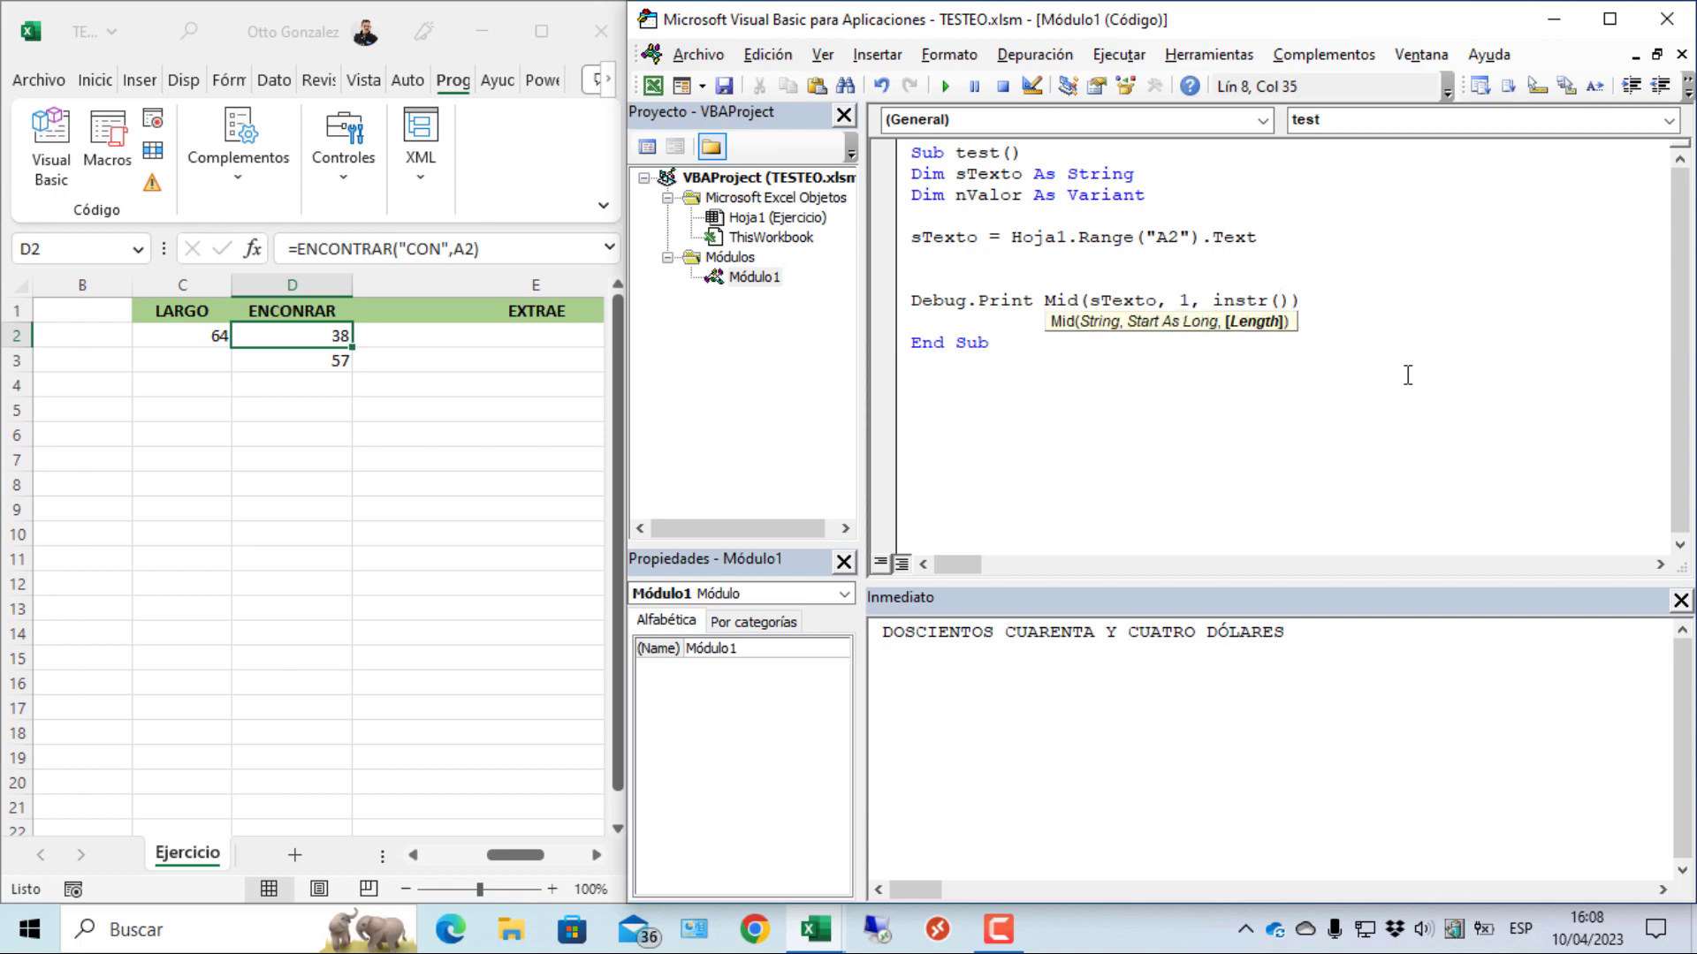
key(Left)
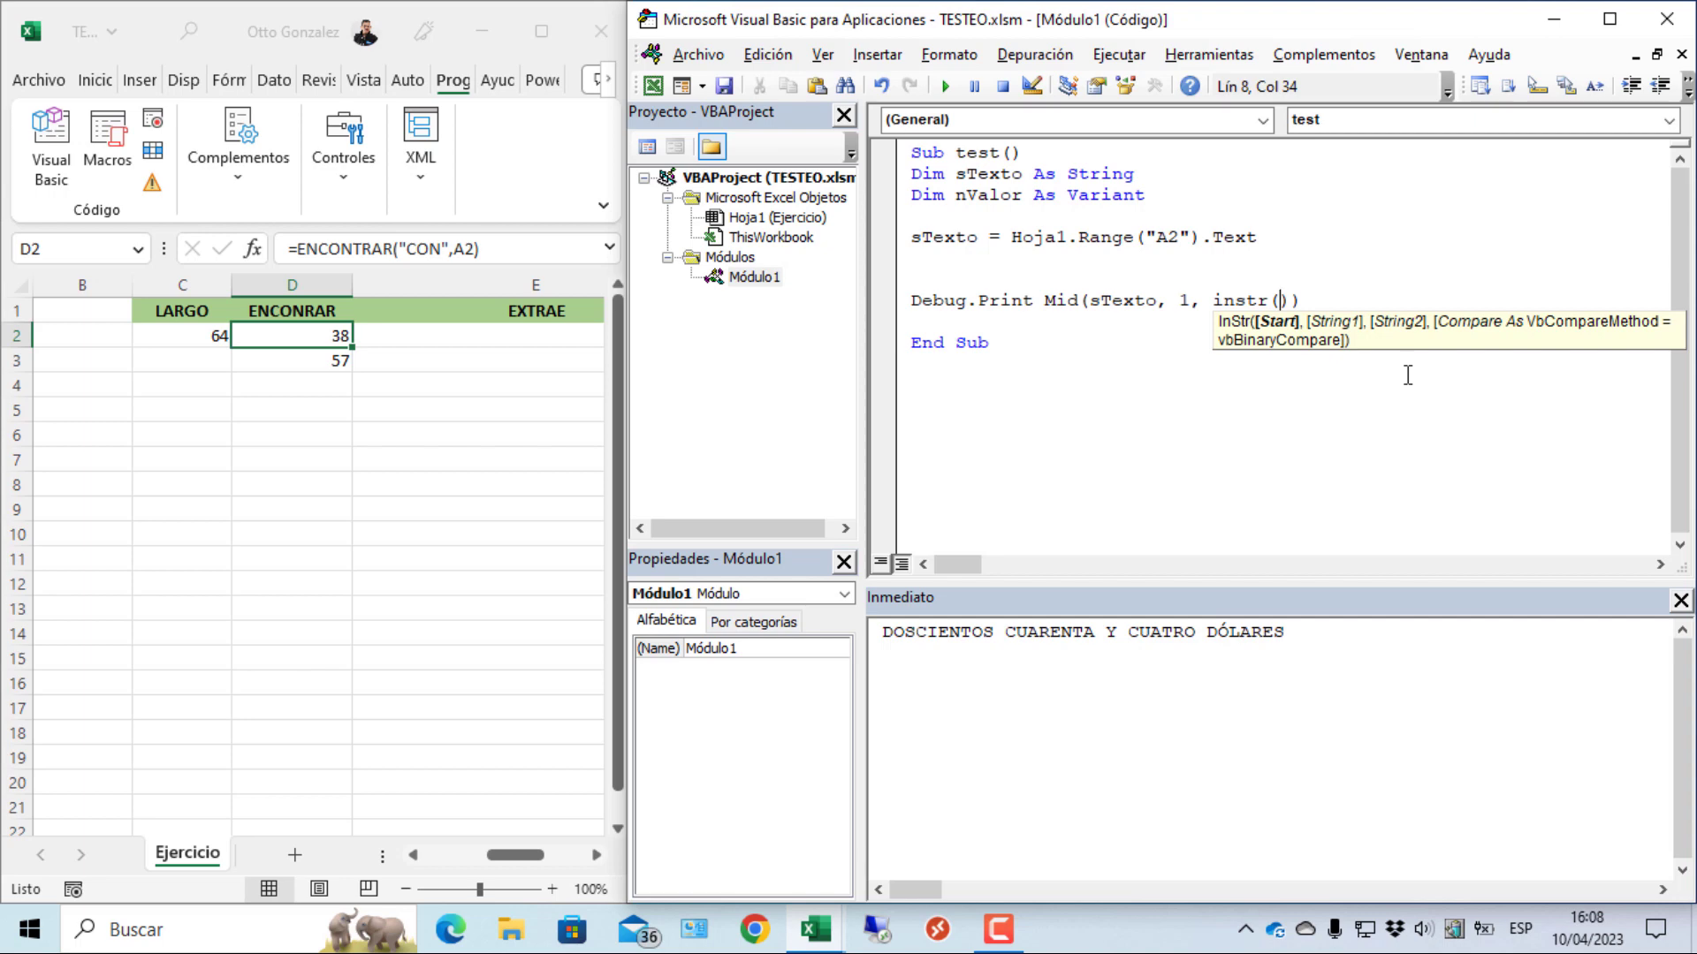
text(1)
text(,)
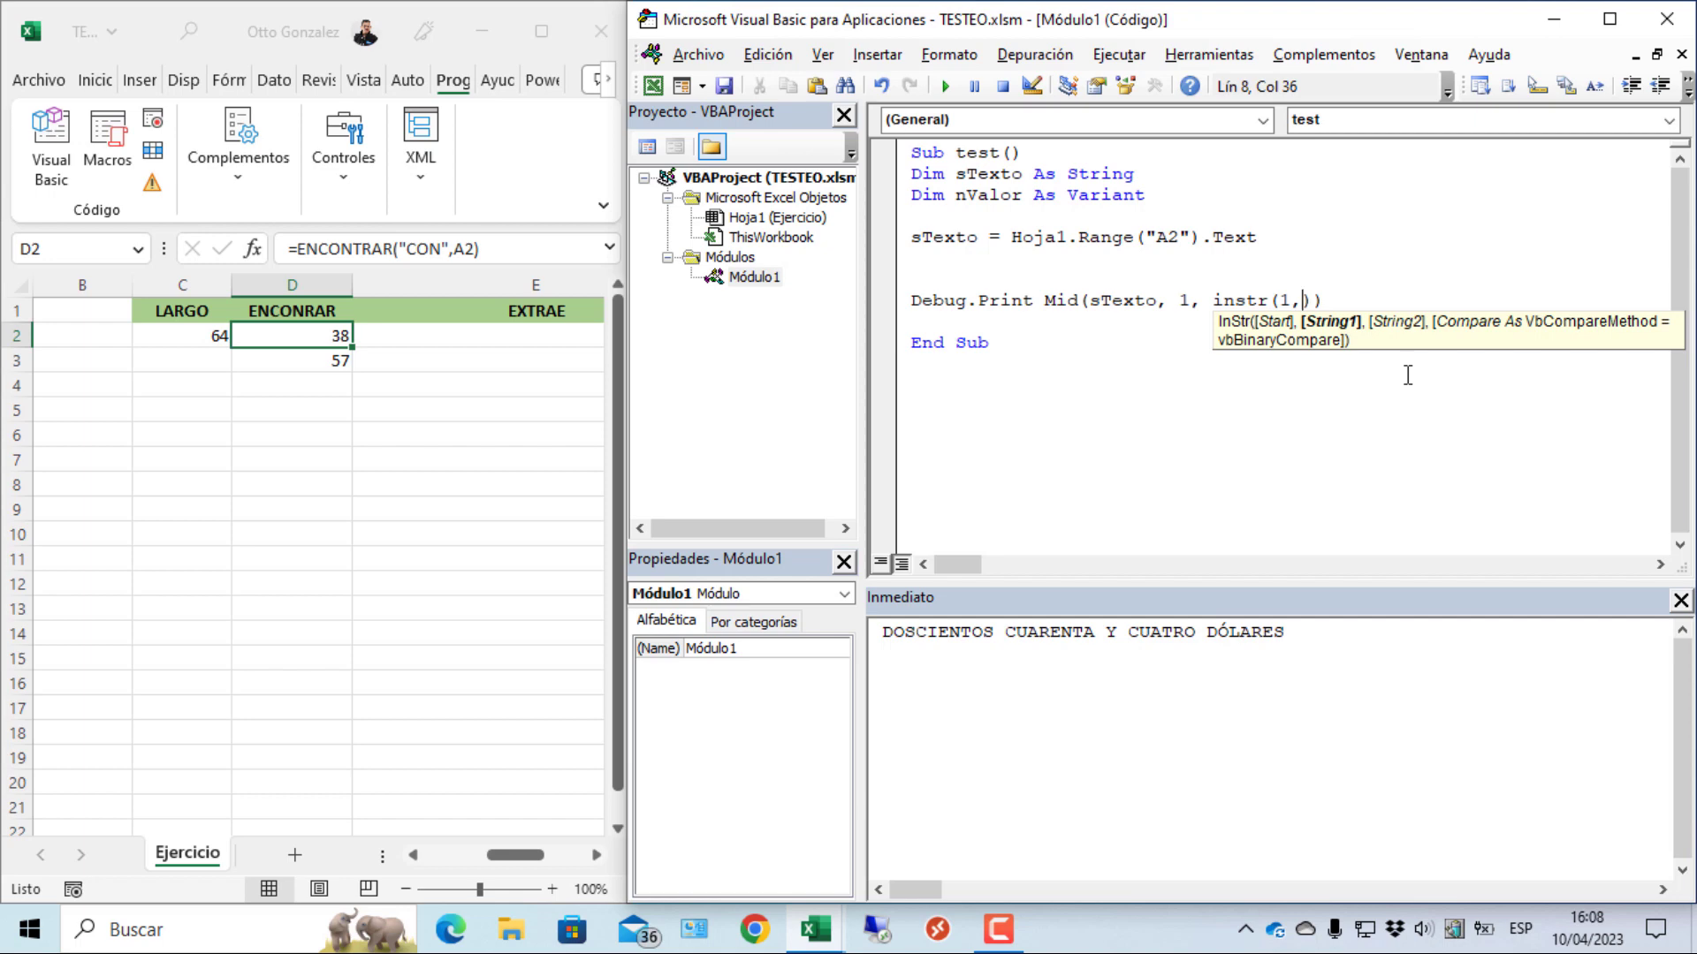
text(stext)
text(o)
text(,)
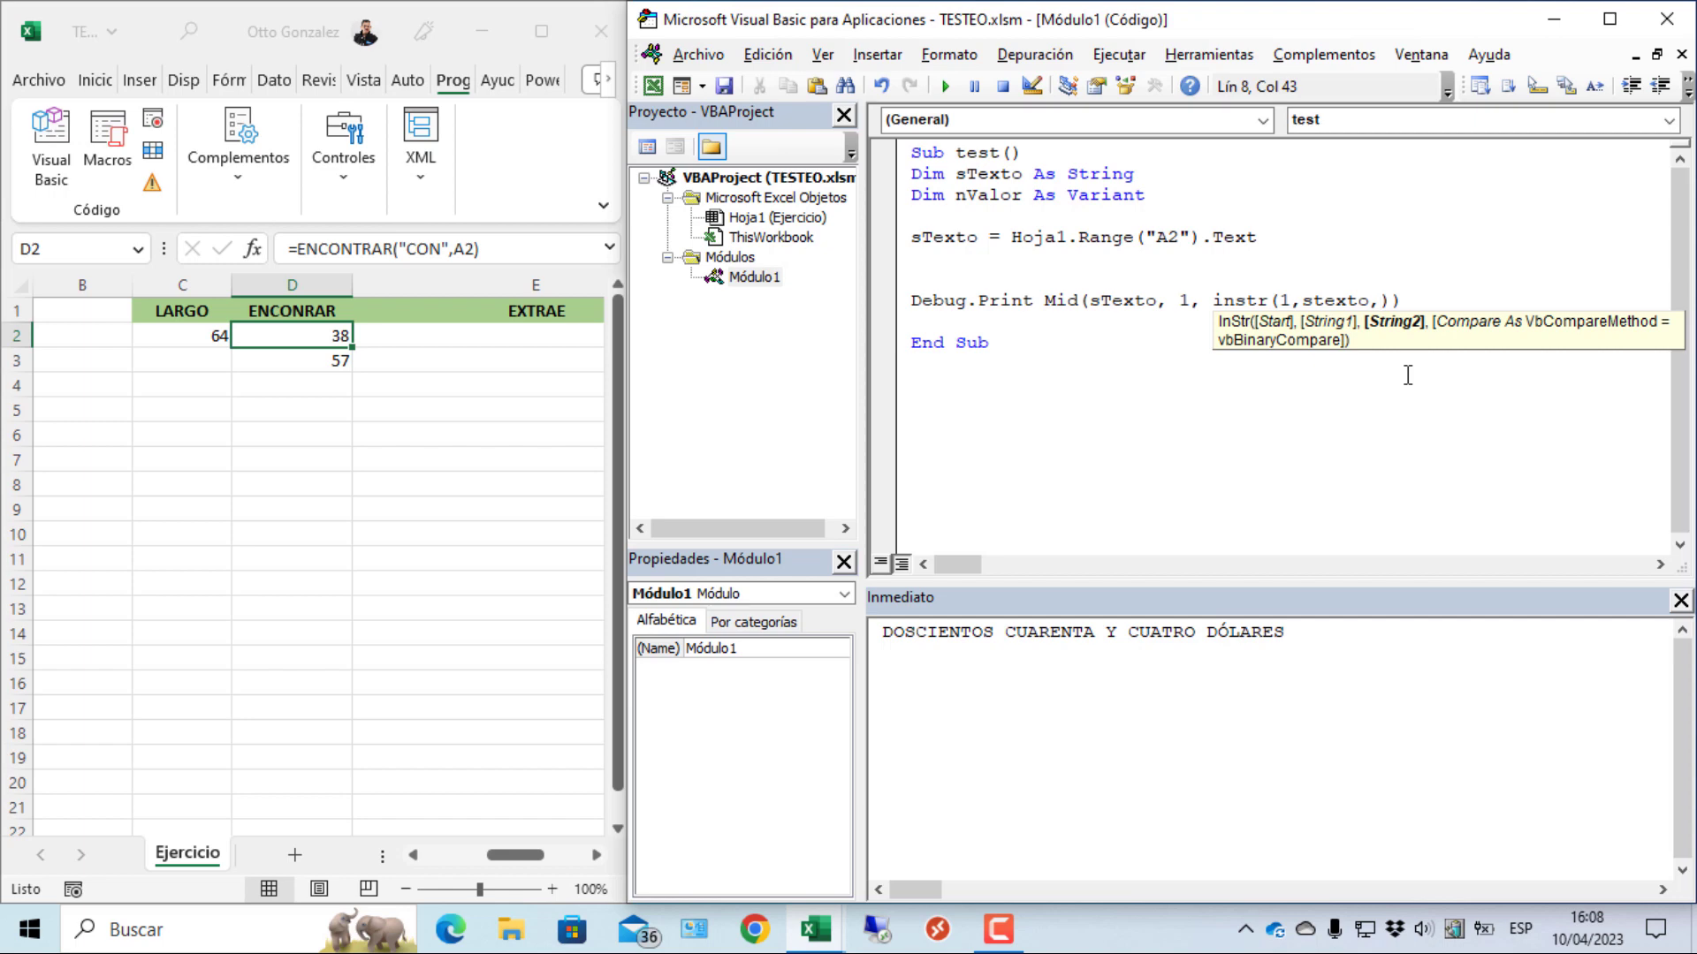
text("")
key(Left)
text(C)
text(ON)
key(Right)
key(Right)
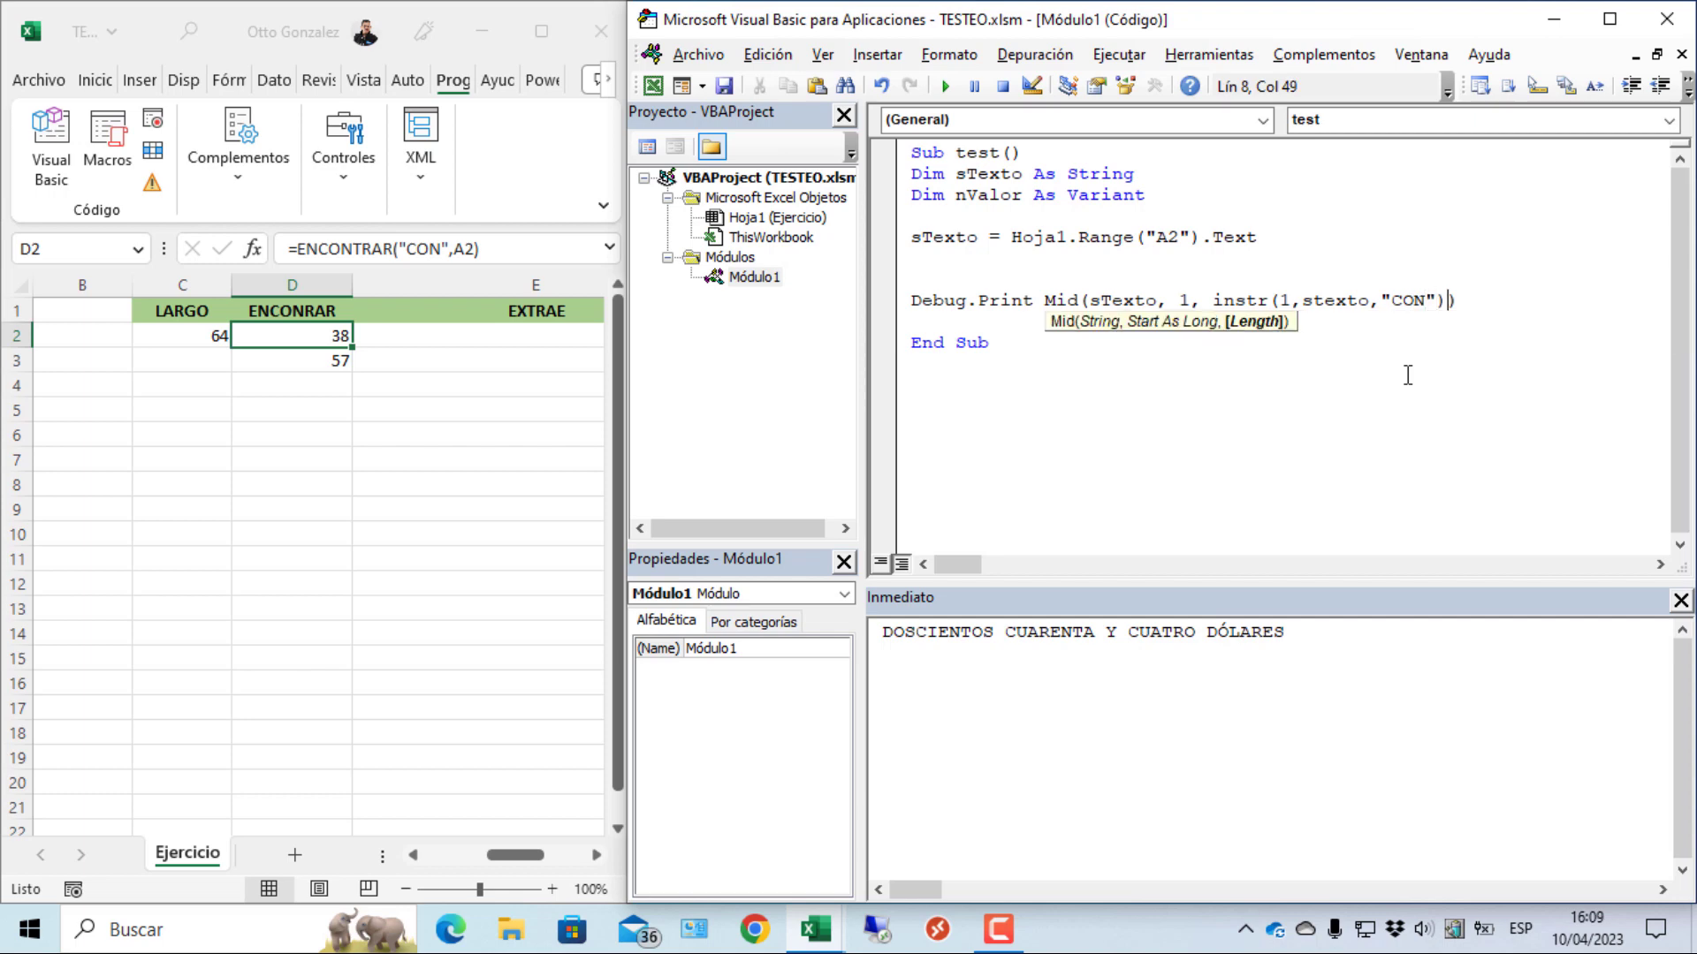
text(-2)
key(Up)
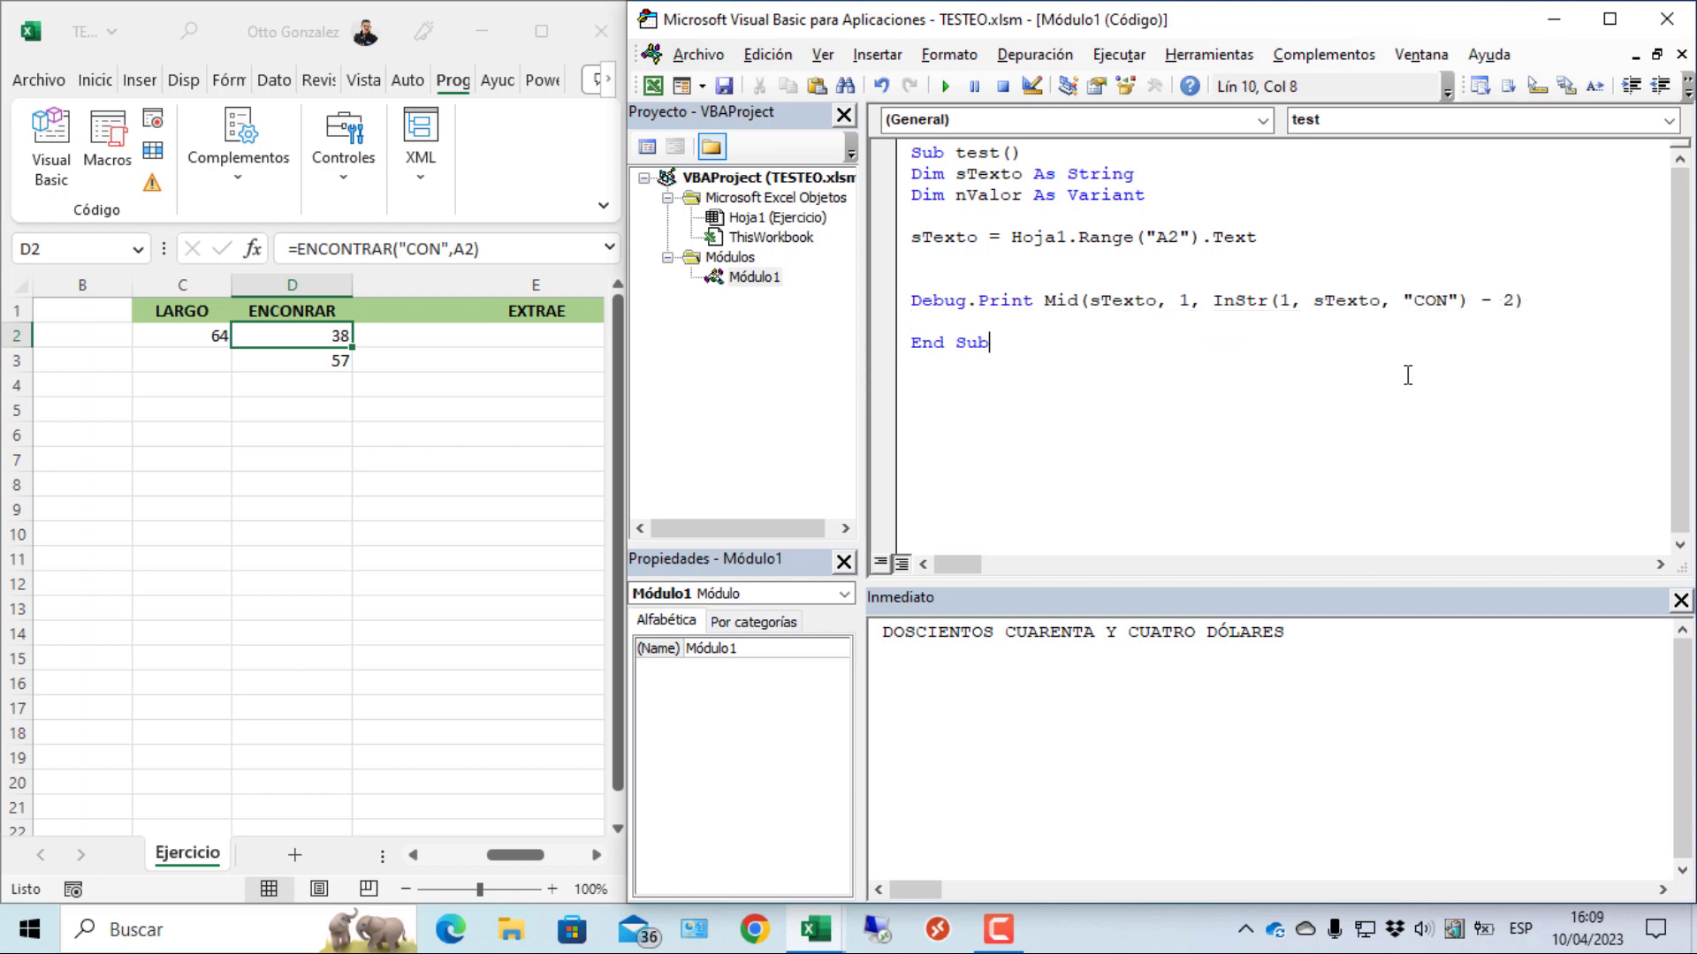
- Clear the Immediate window and rerun the macro, still printing 'DOSCIENTOS CUARENTA Y CUATRO DÓLARES'
key(ctrl+g)
key(ctrl+a)
key(Delete)
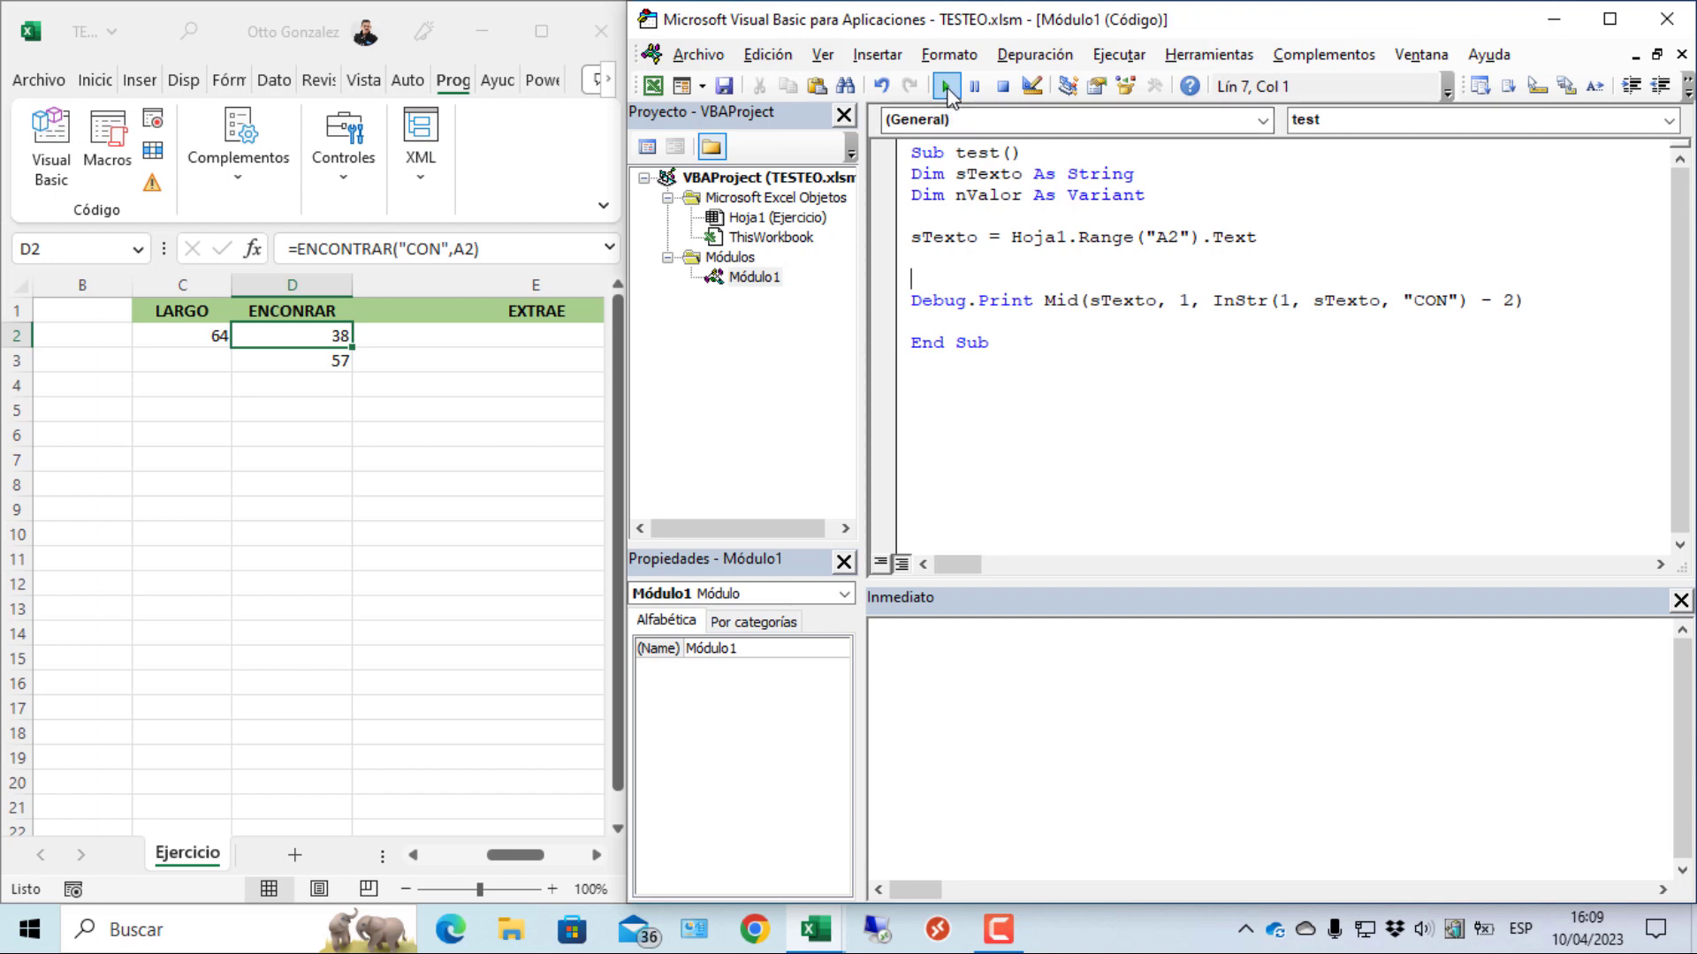
click(945, 88)
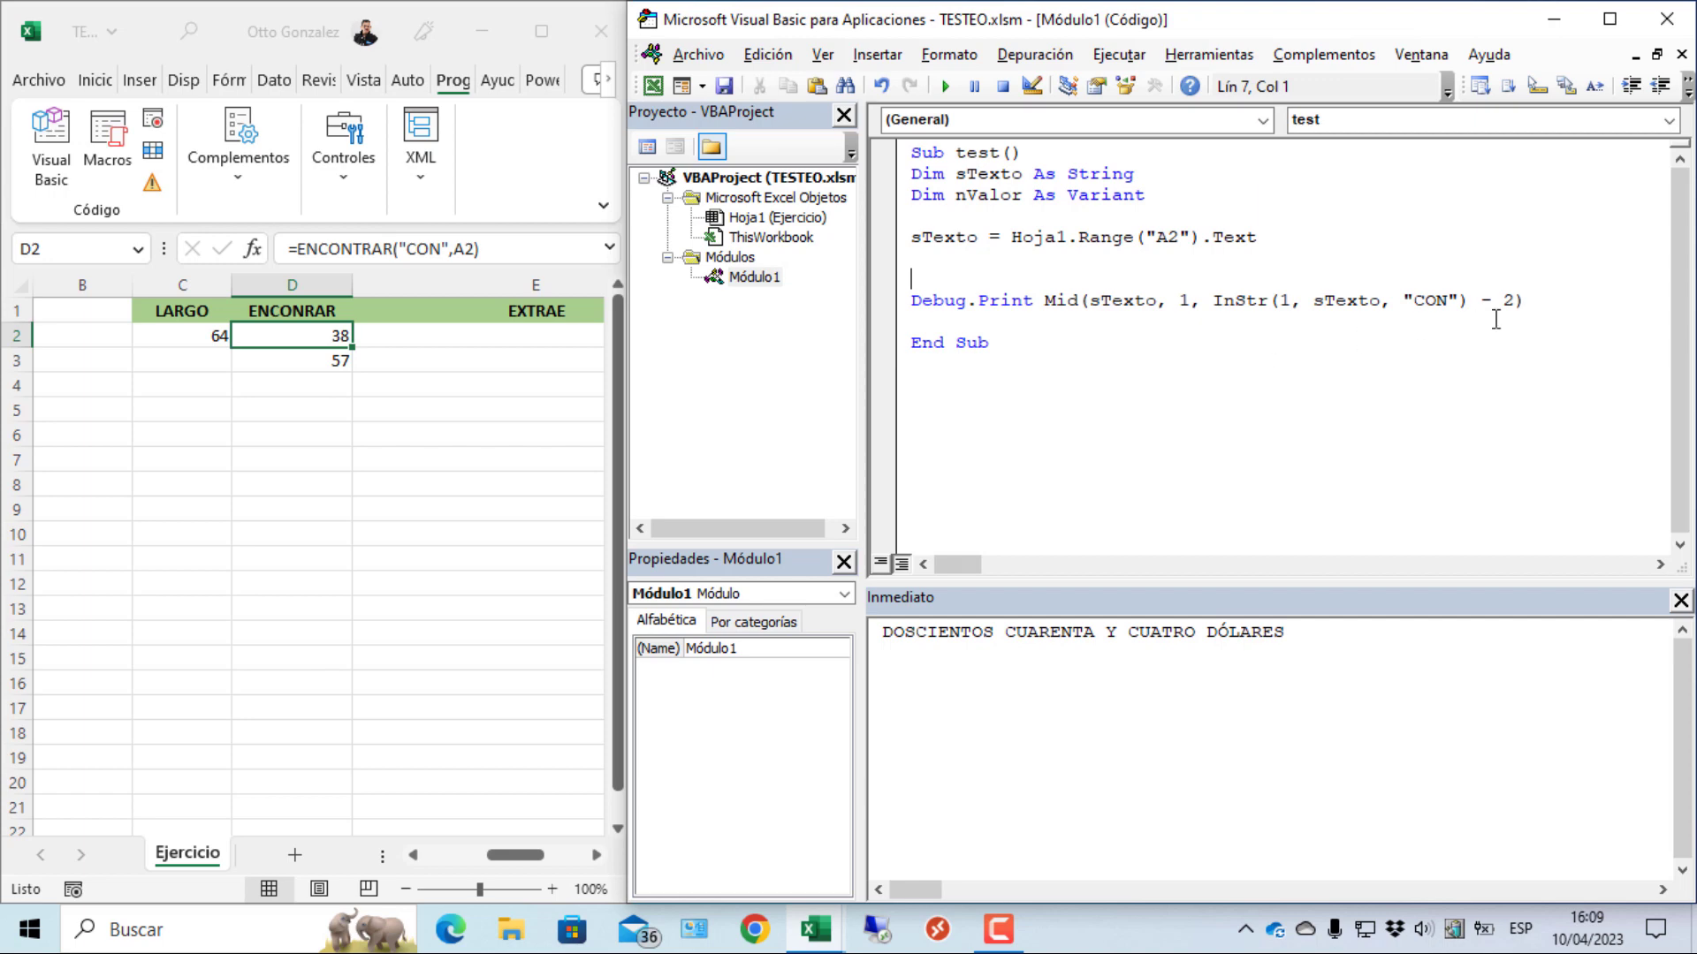
click(1530, 301)
- Start line 9 as Debug.Print Mid(sTexto, InStr(1, sTexto, "CON"), using the copied InStr call
key(Return)
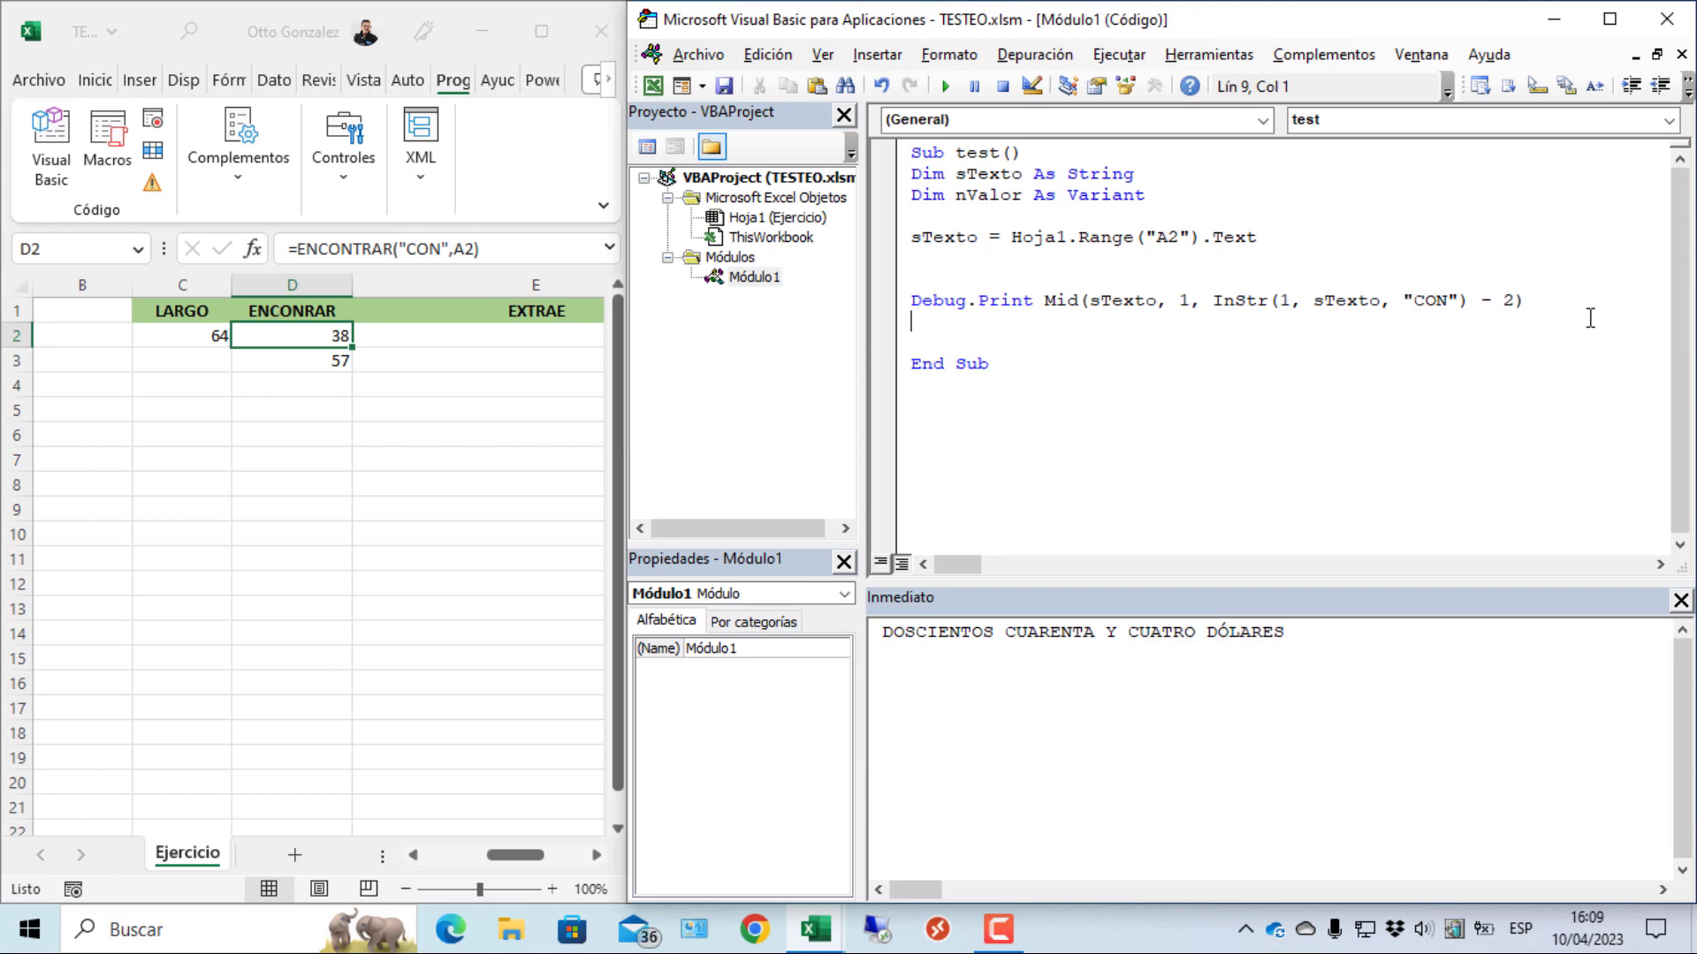
text(D)
key(BackSpace)
text(debug)
text(.pri)
key(Tab)
text(mid)
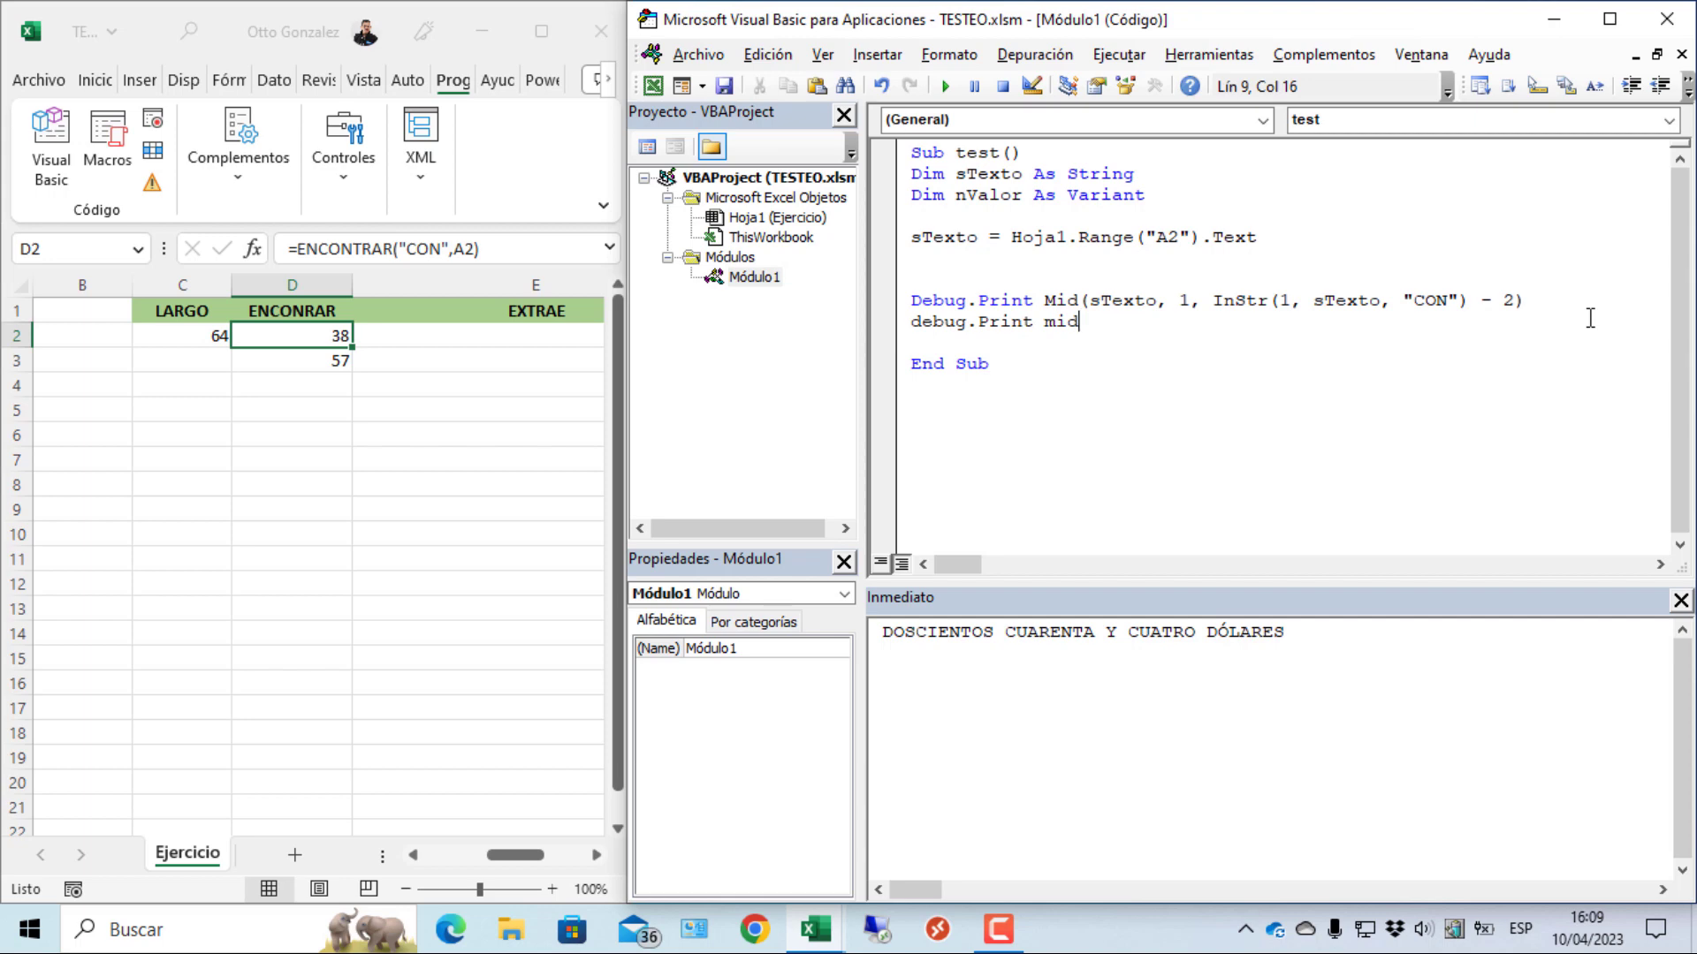
text(()
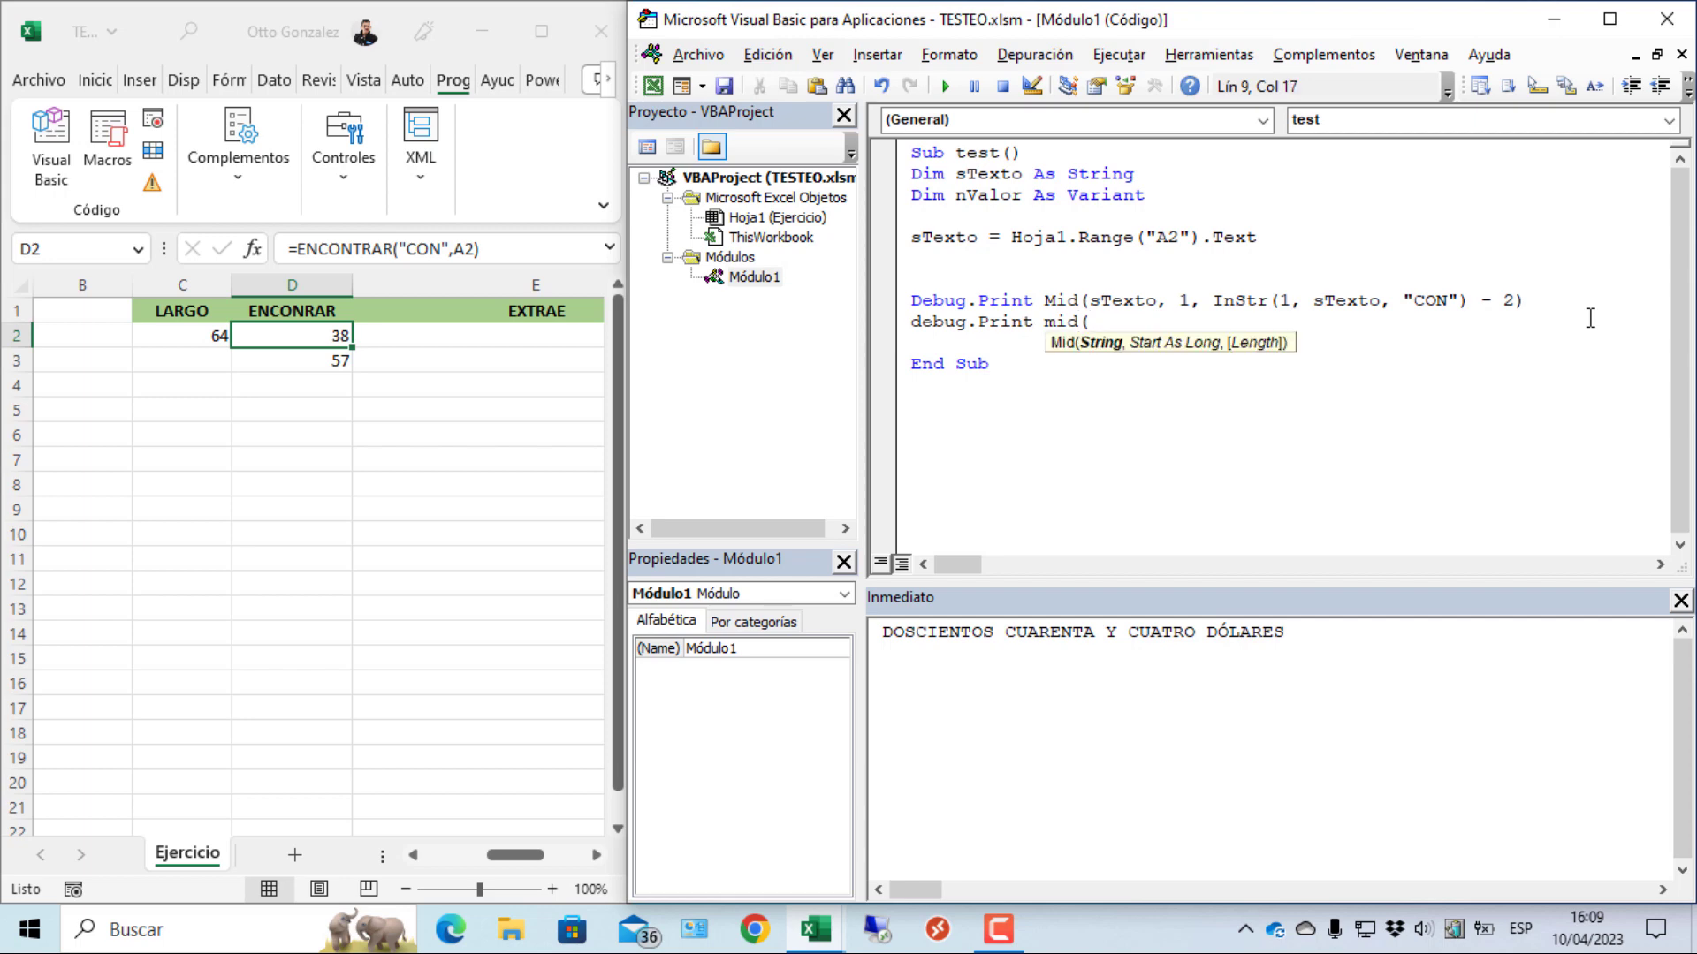
text(stext)
text(o,)
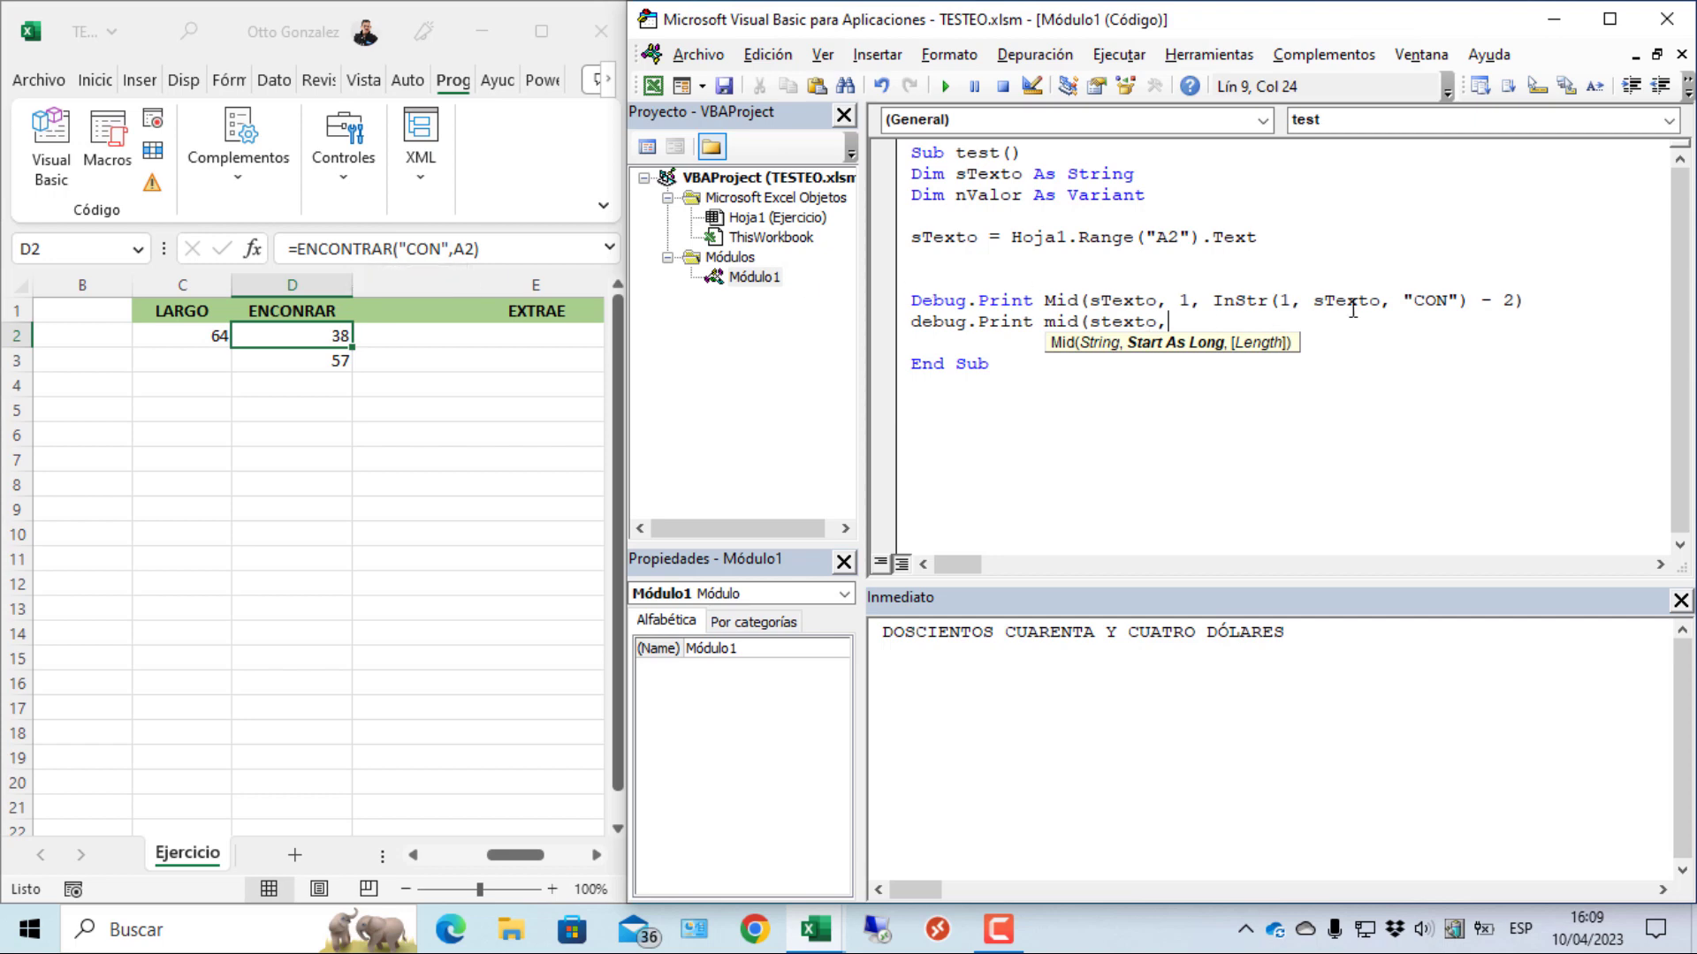
click(1216, 302)
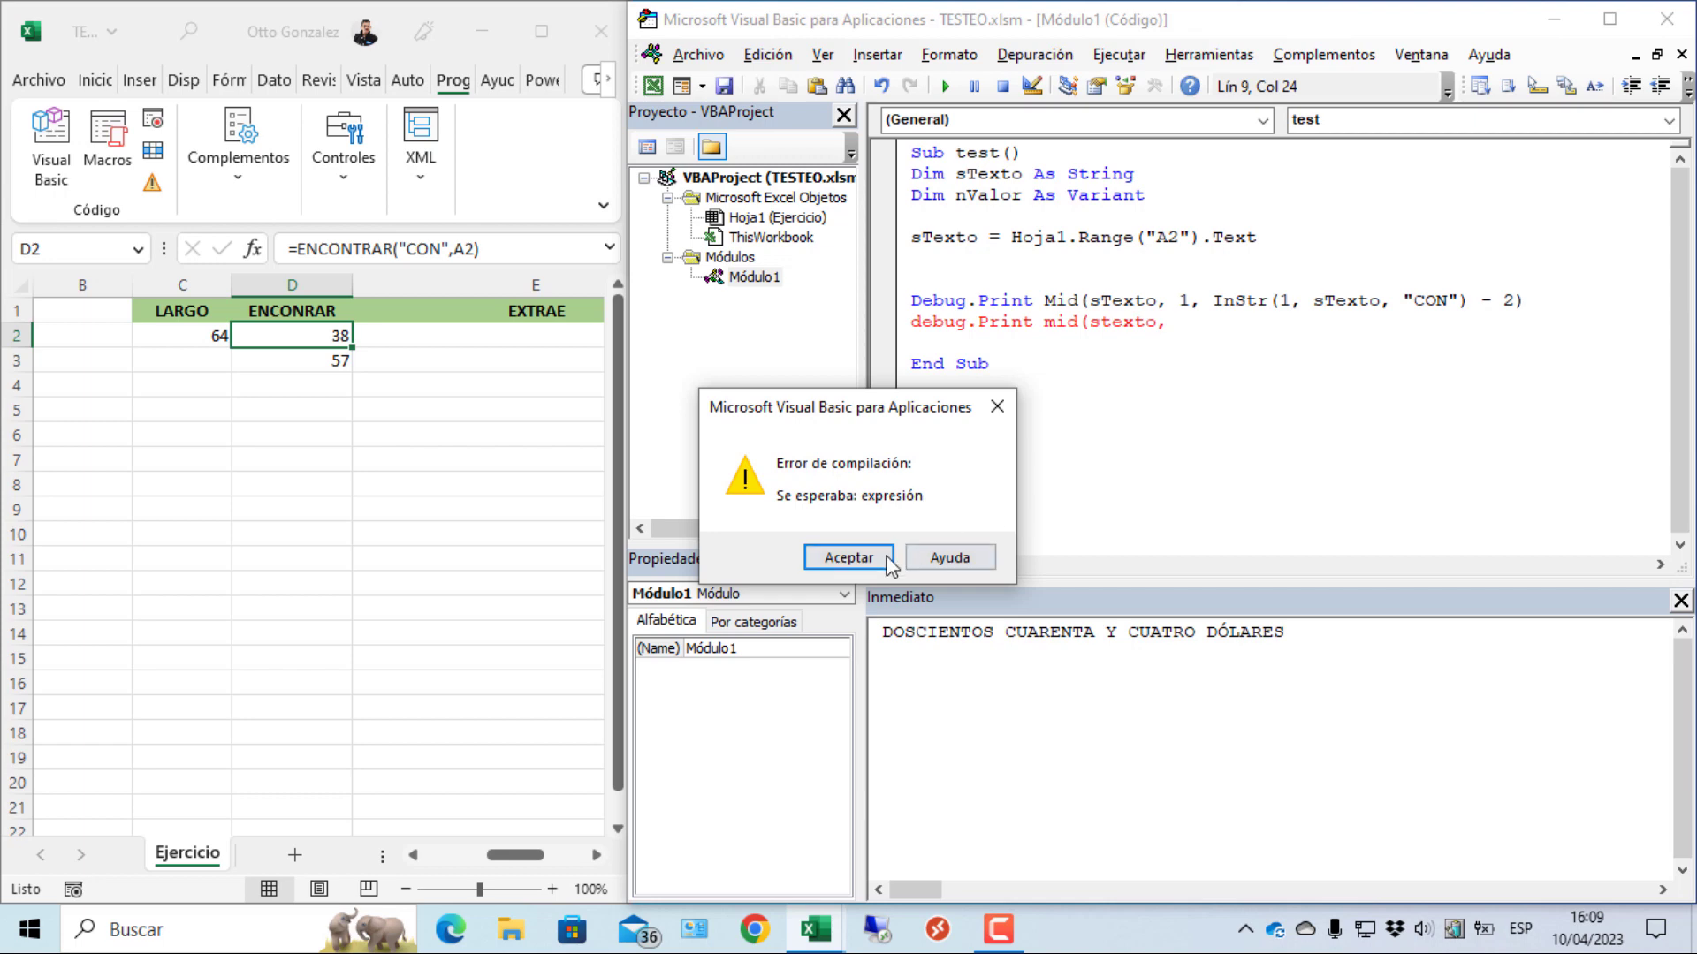
click(881, 556)
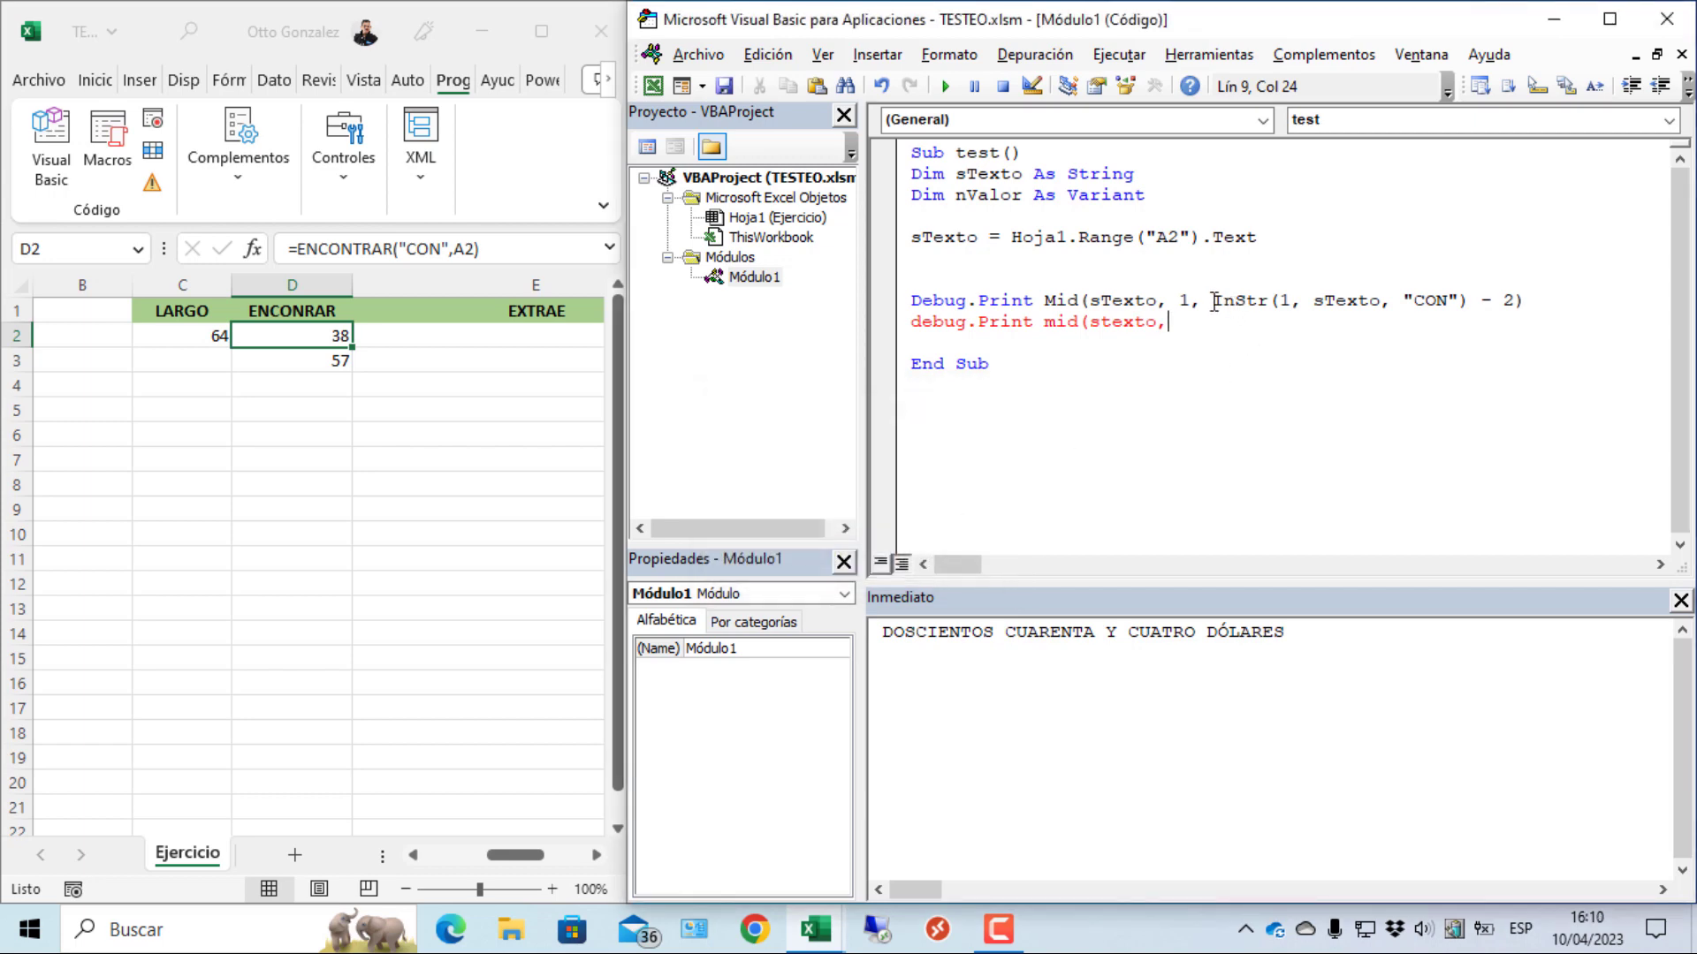
mouse_move(1212, 300)
mouse_down()
mouse_move(1493, 299)
mouse_move(1474, 299)
mouse_up()
key(ctrl+c)
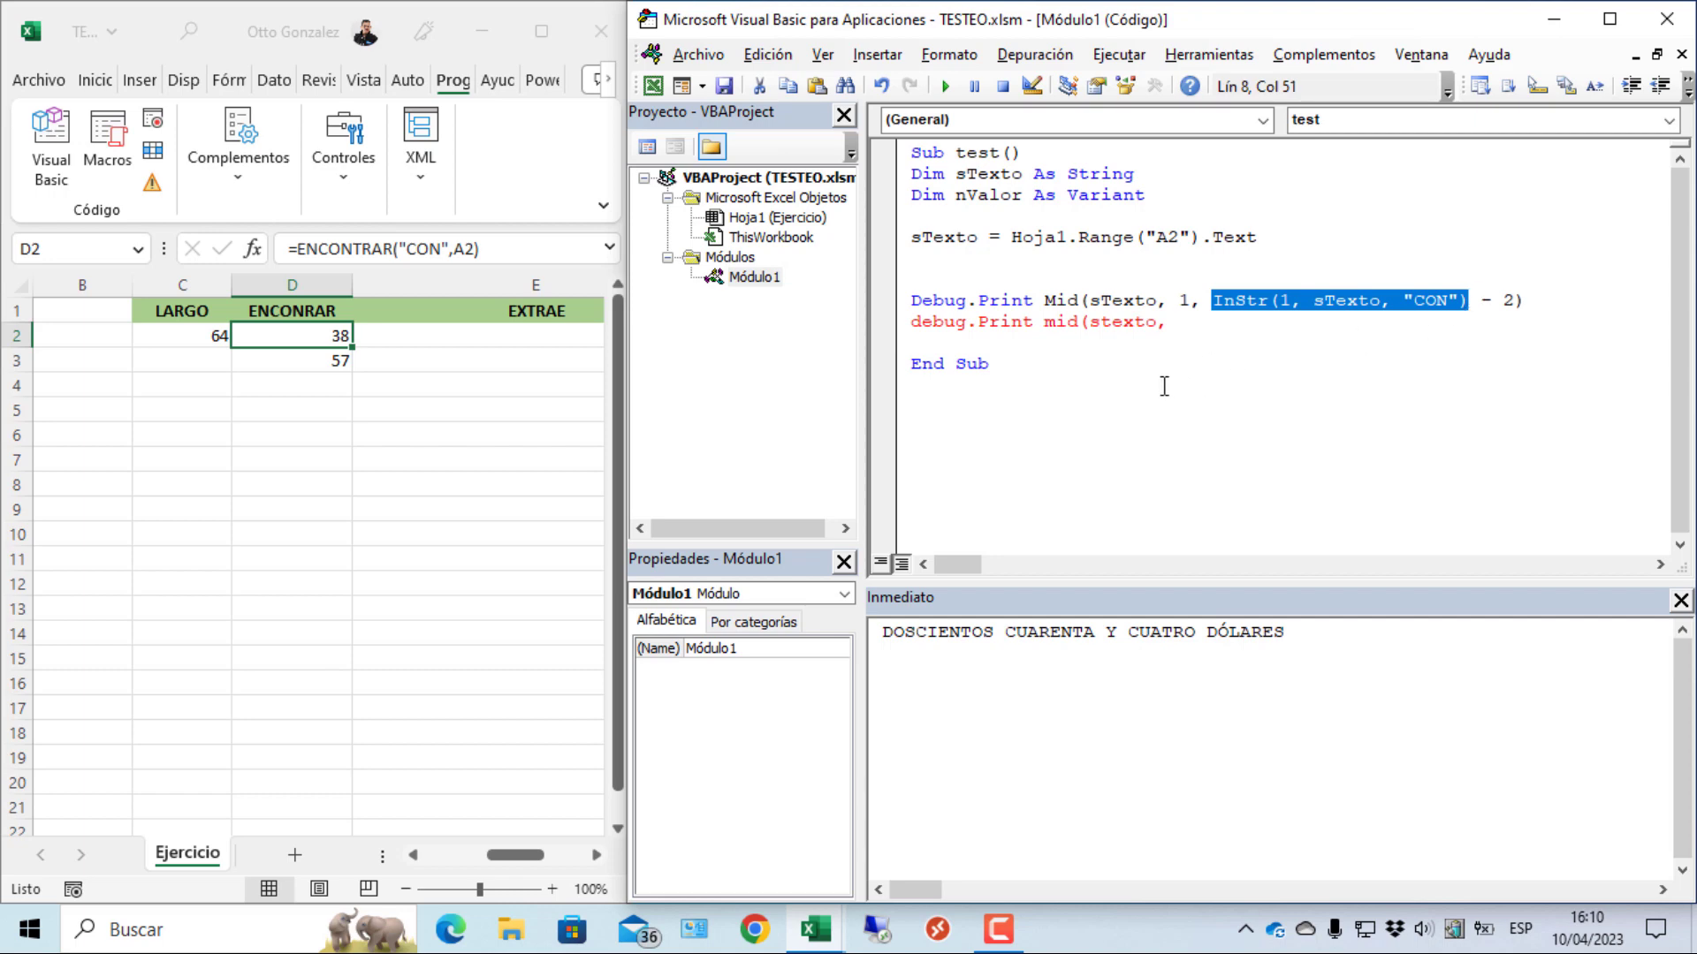
click(1178, 324)
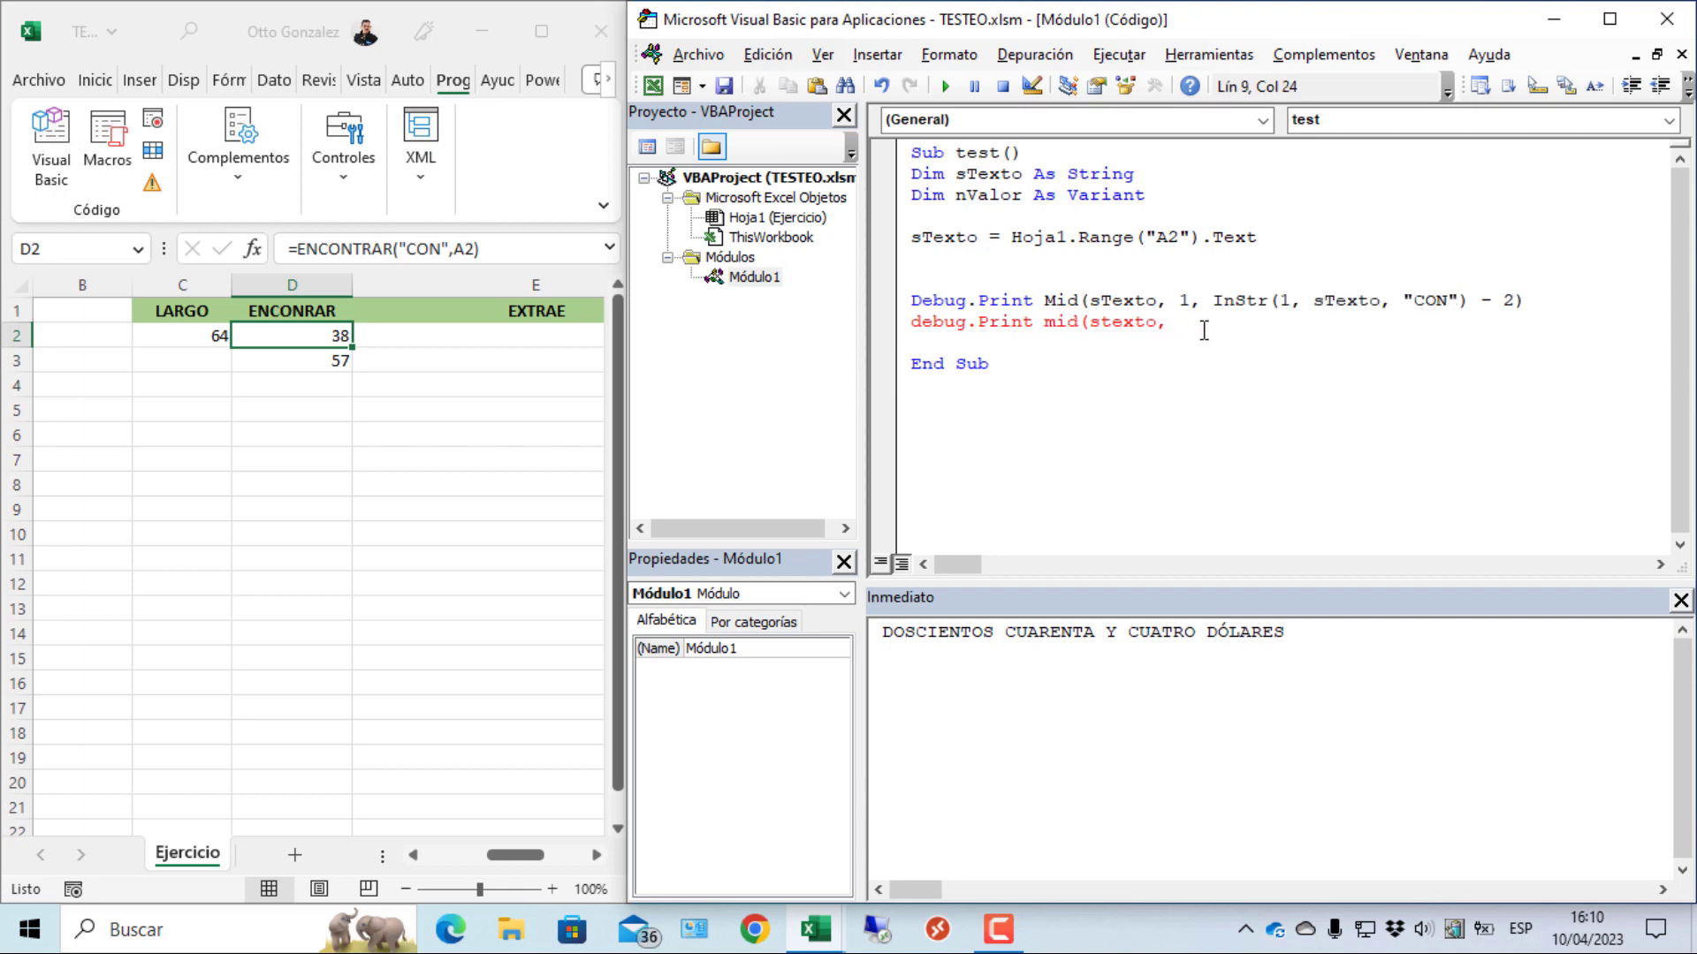
key(ctrl+v)
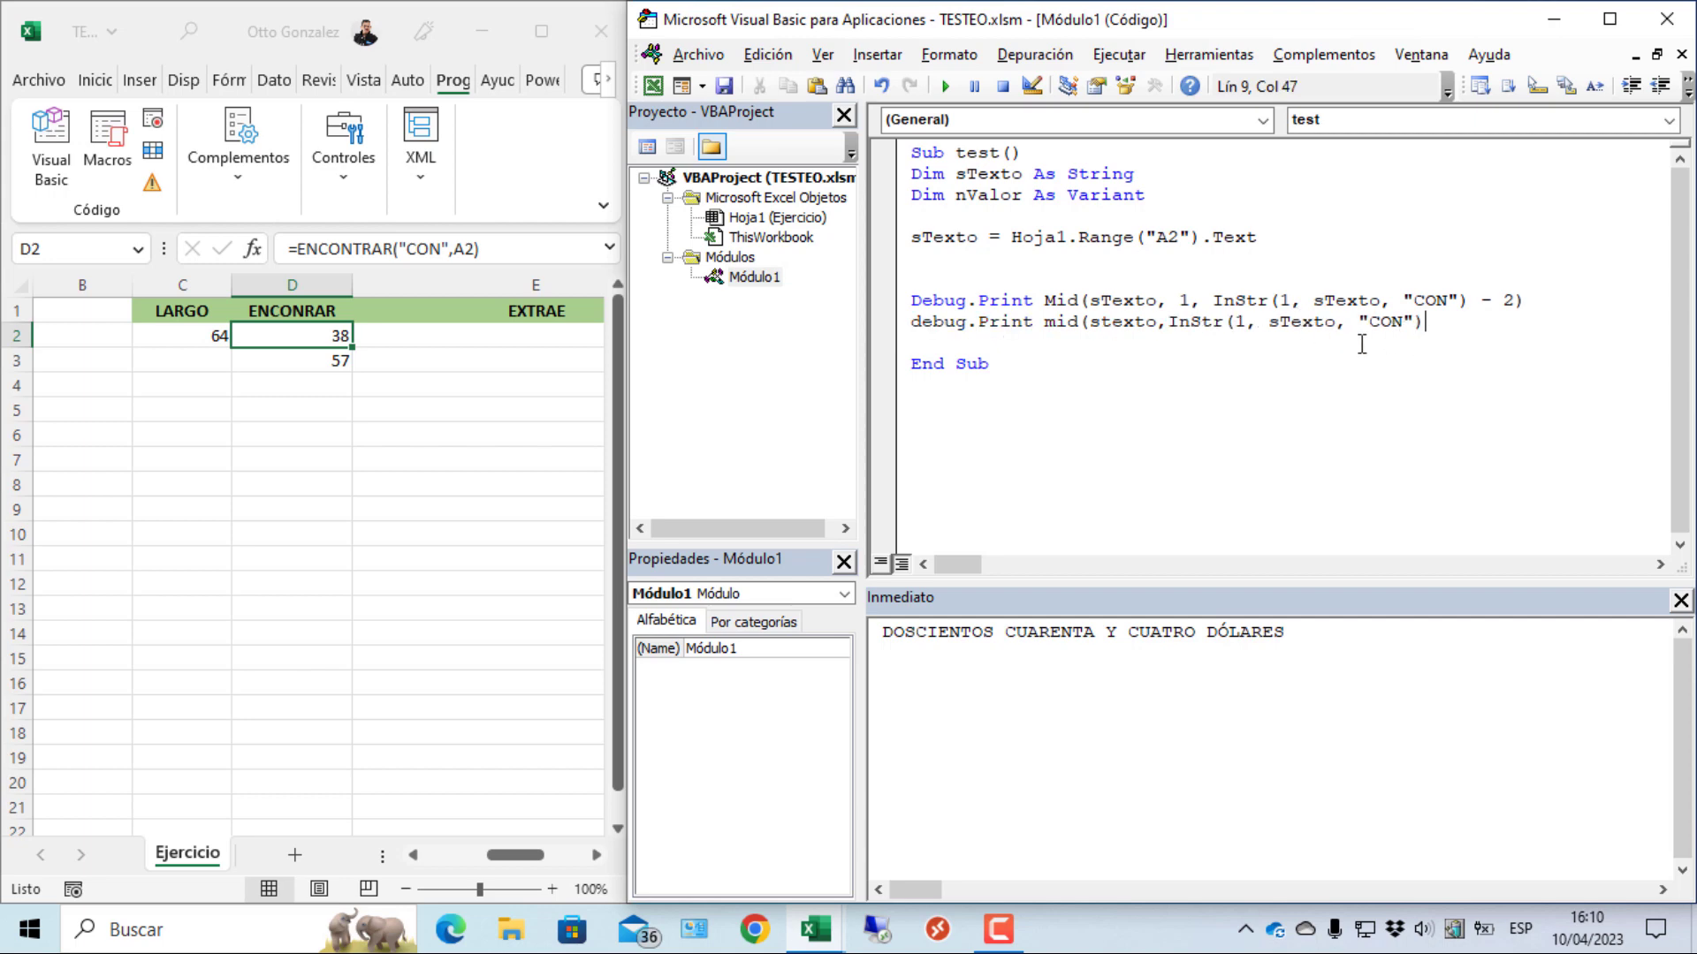
text(,)
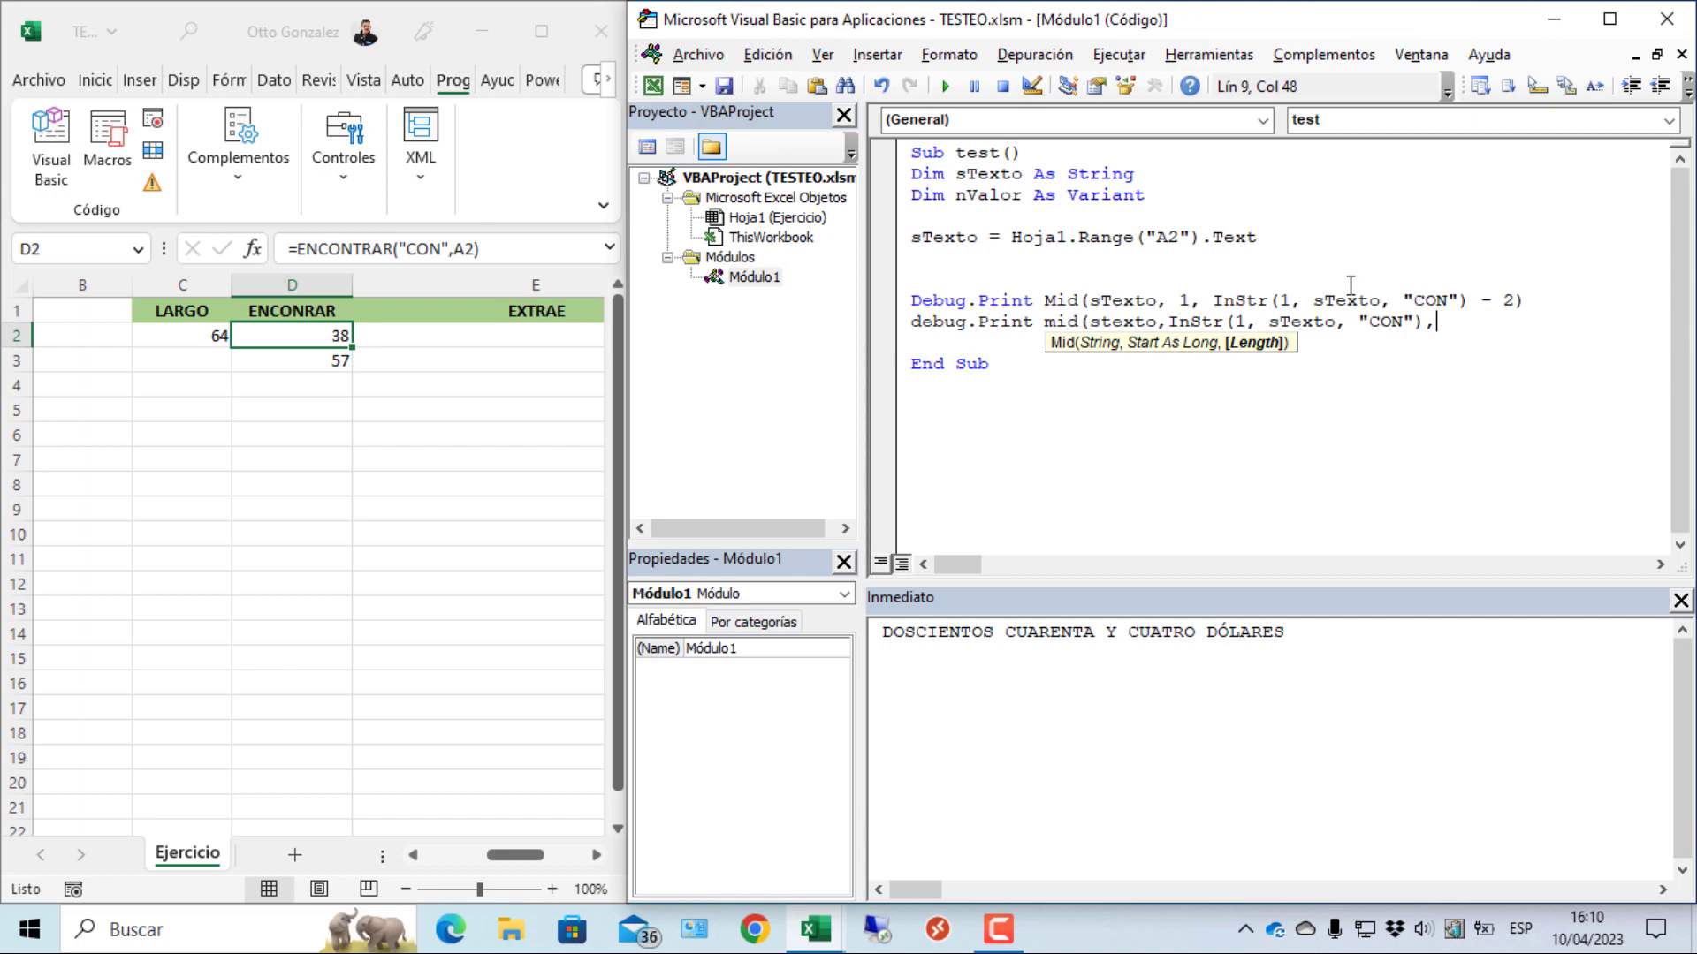
- Finish line 9 with InStr(1, sTexto, "CENTAVOS") as the length and clear the Immediate window
click(320, 365)
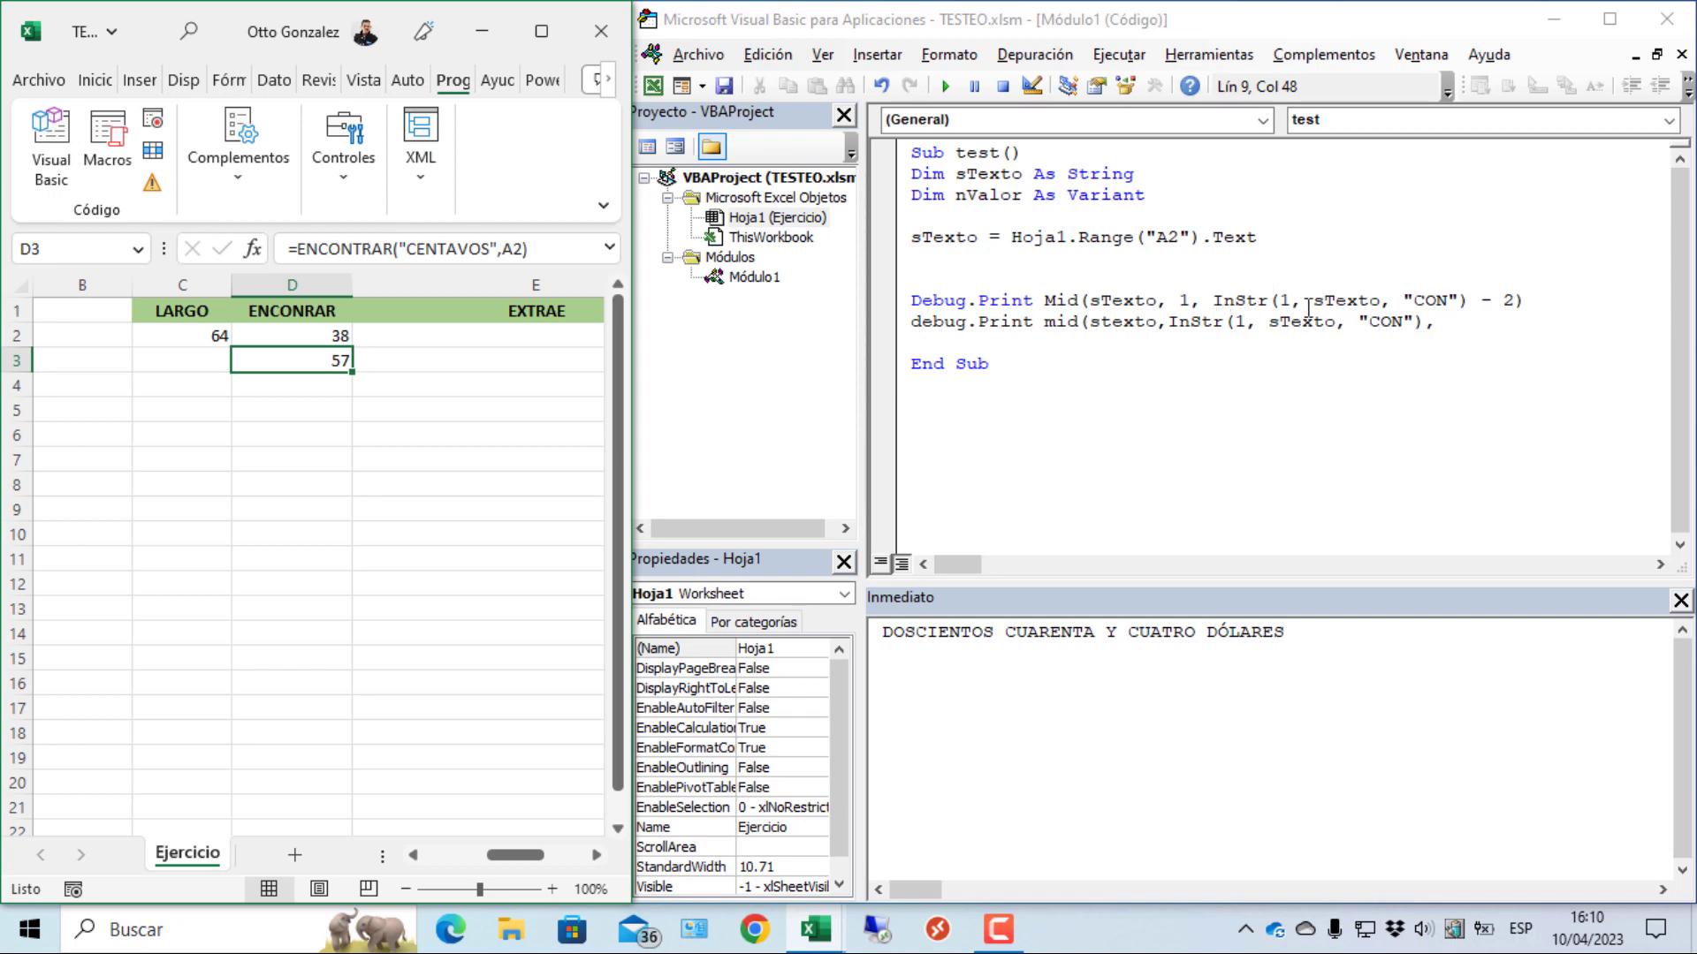
click(1456, 325)
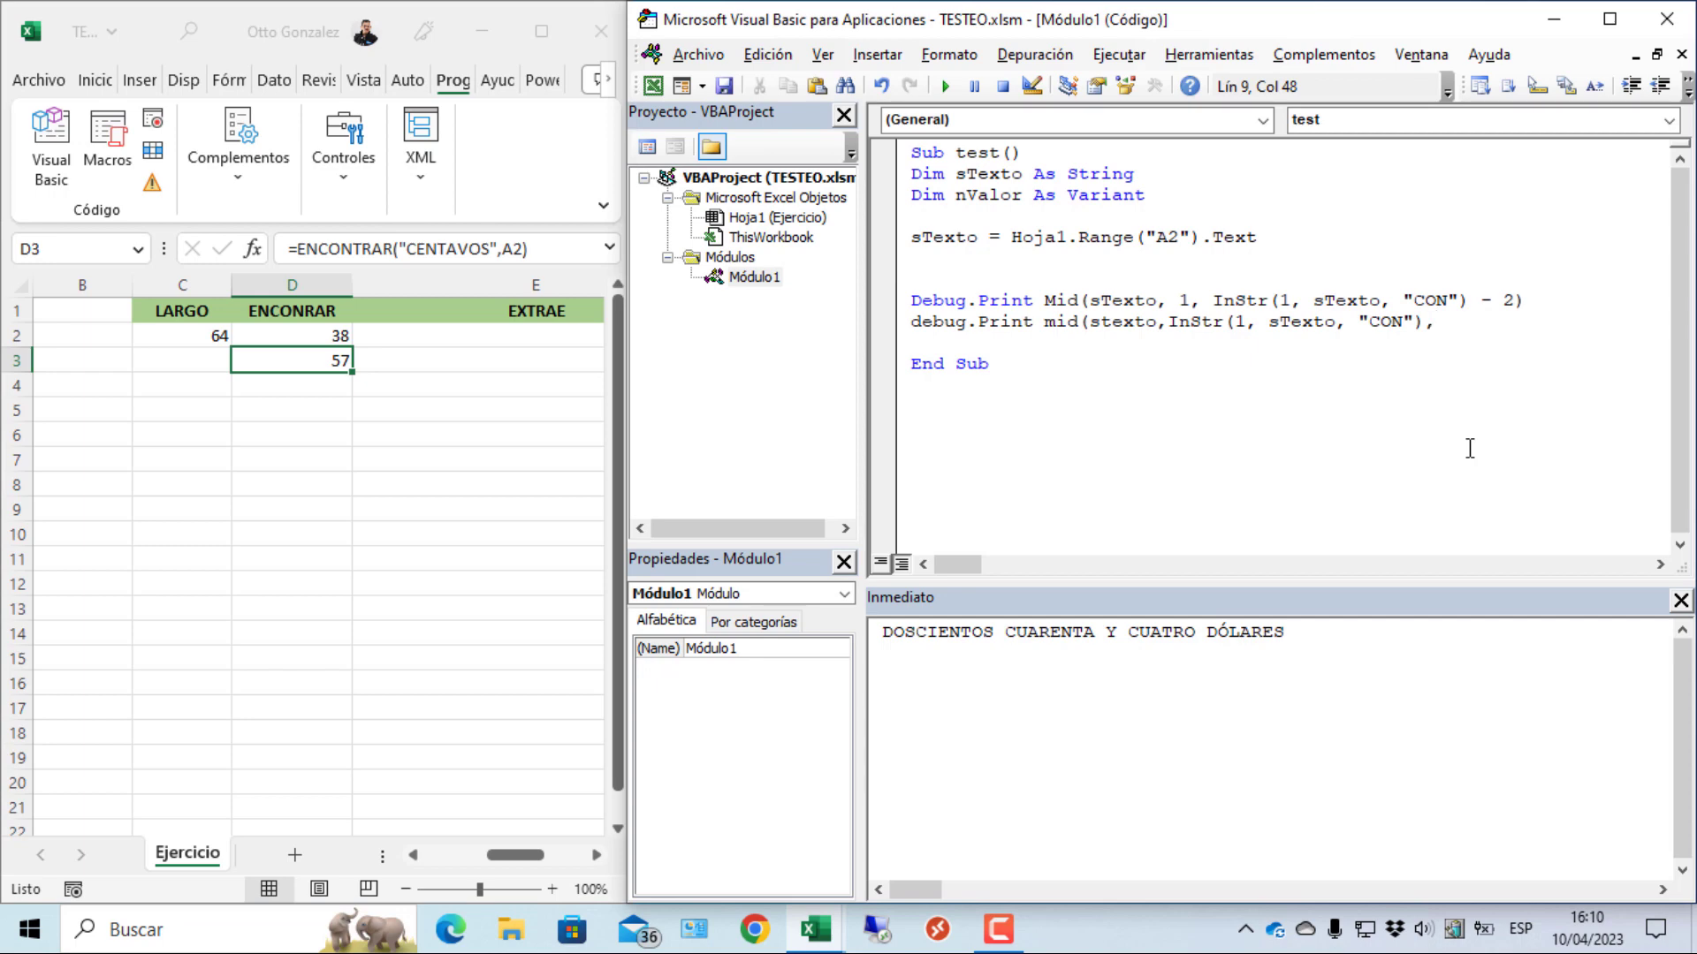
key(ctrl+v)
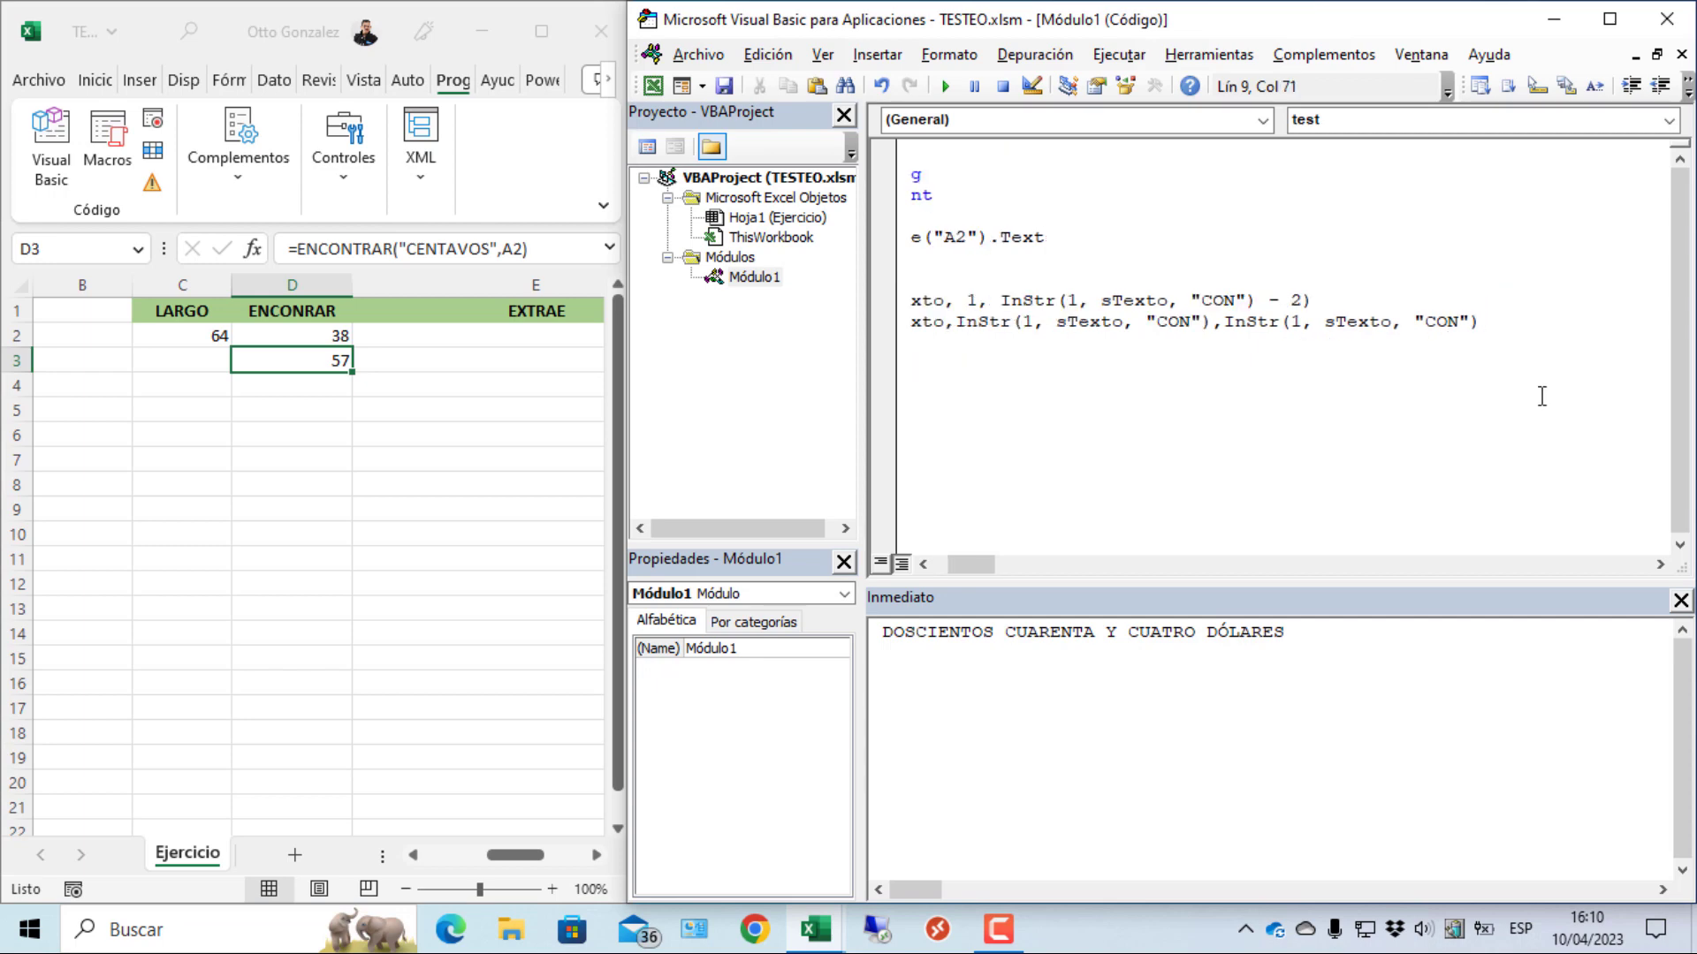
double_click(1440, 322)
text(cen)
text(t)
key(BackSpace)
key(BackSpace)
key(BackSpace)
key(BackSpace)
text(CENTA)
text(VOS)
key(End)
key(Return)
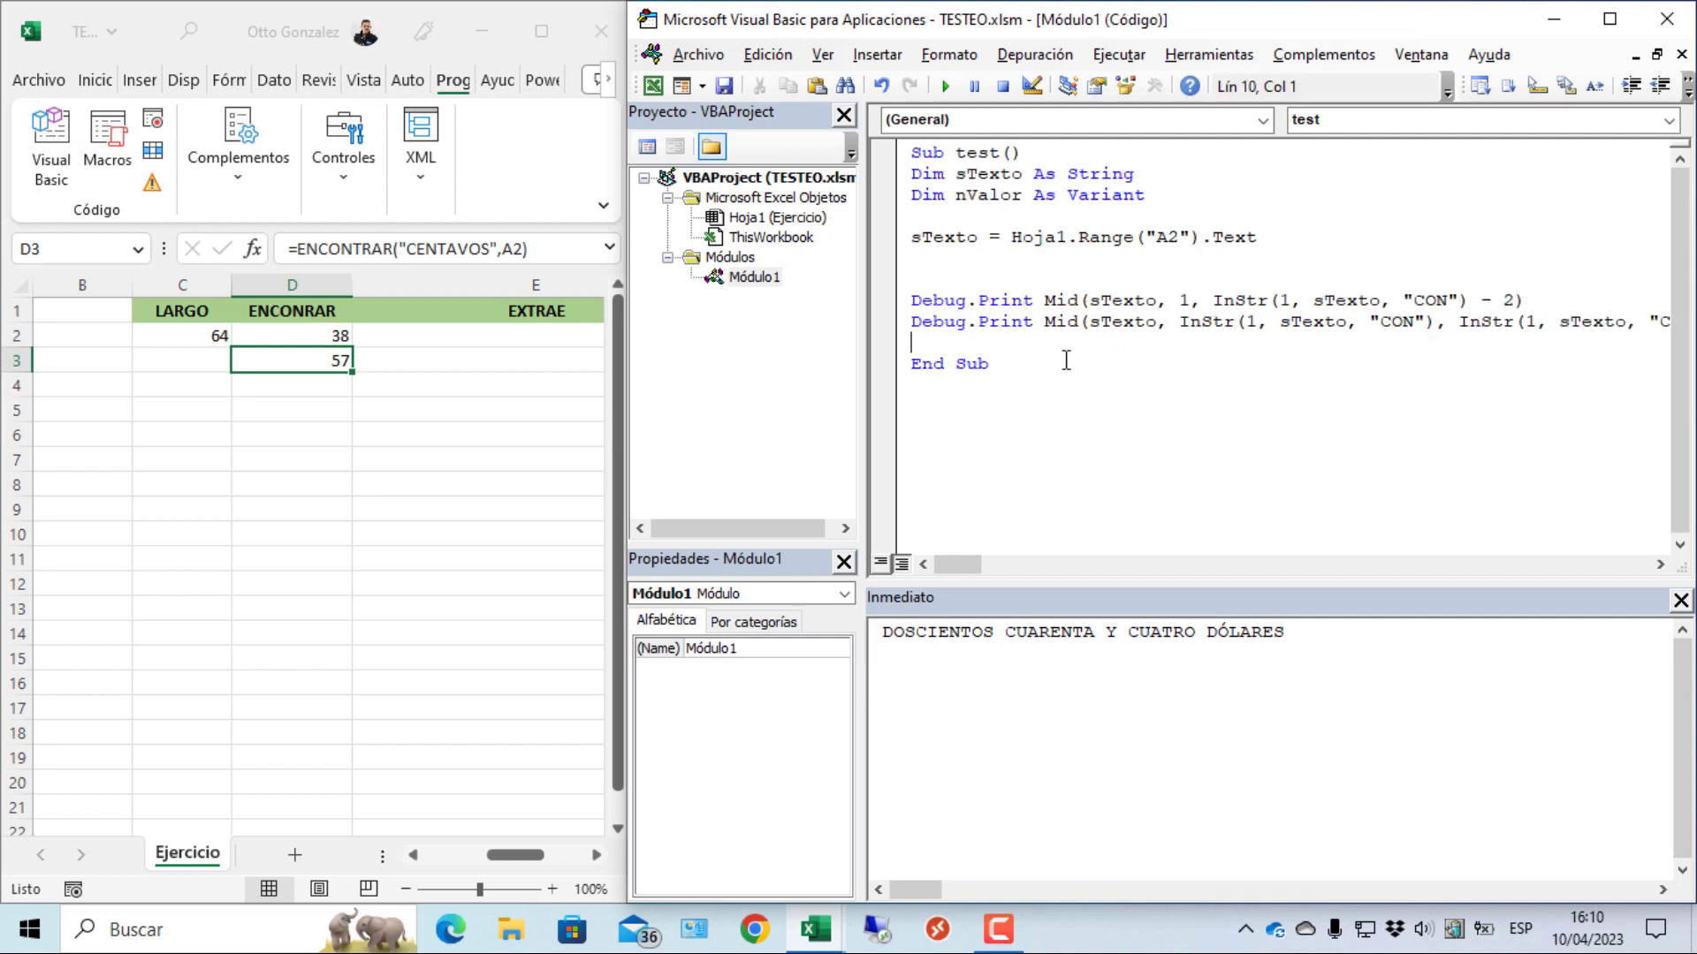
drag(1300, 632, 811, 610)
key(Delete)
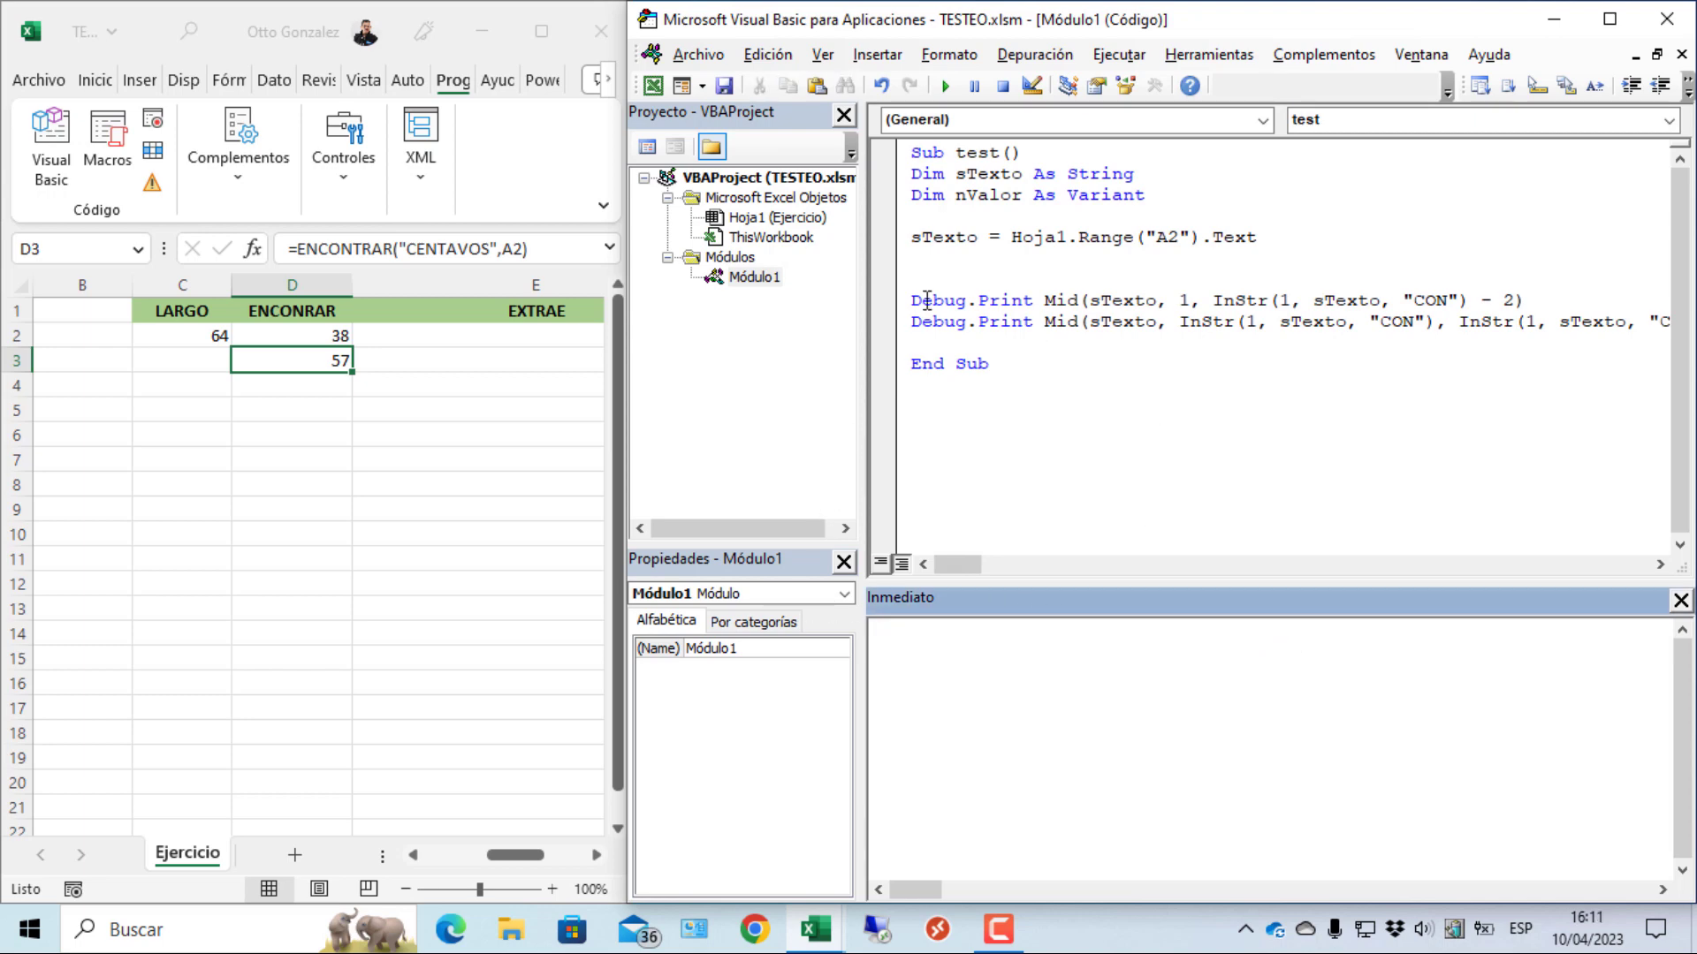
- Run test to print 'DOSCIENTOS CUARENTA Y CUATRO DÓLARES' and 'CON NOVENTA Y SEIS CENTAVOS', then return to A2
click(936, 258)
click(945, 86)
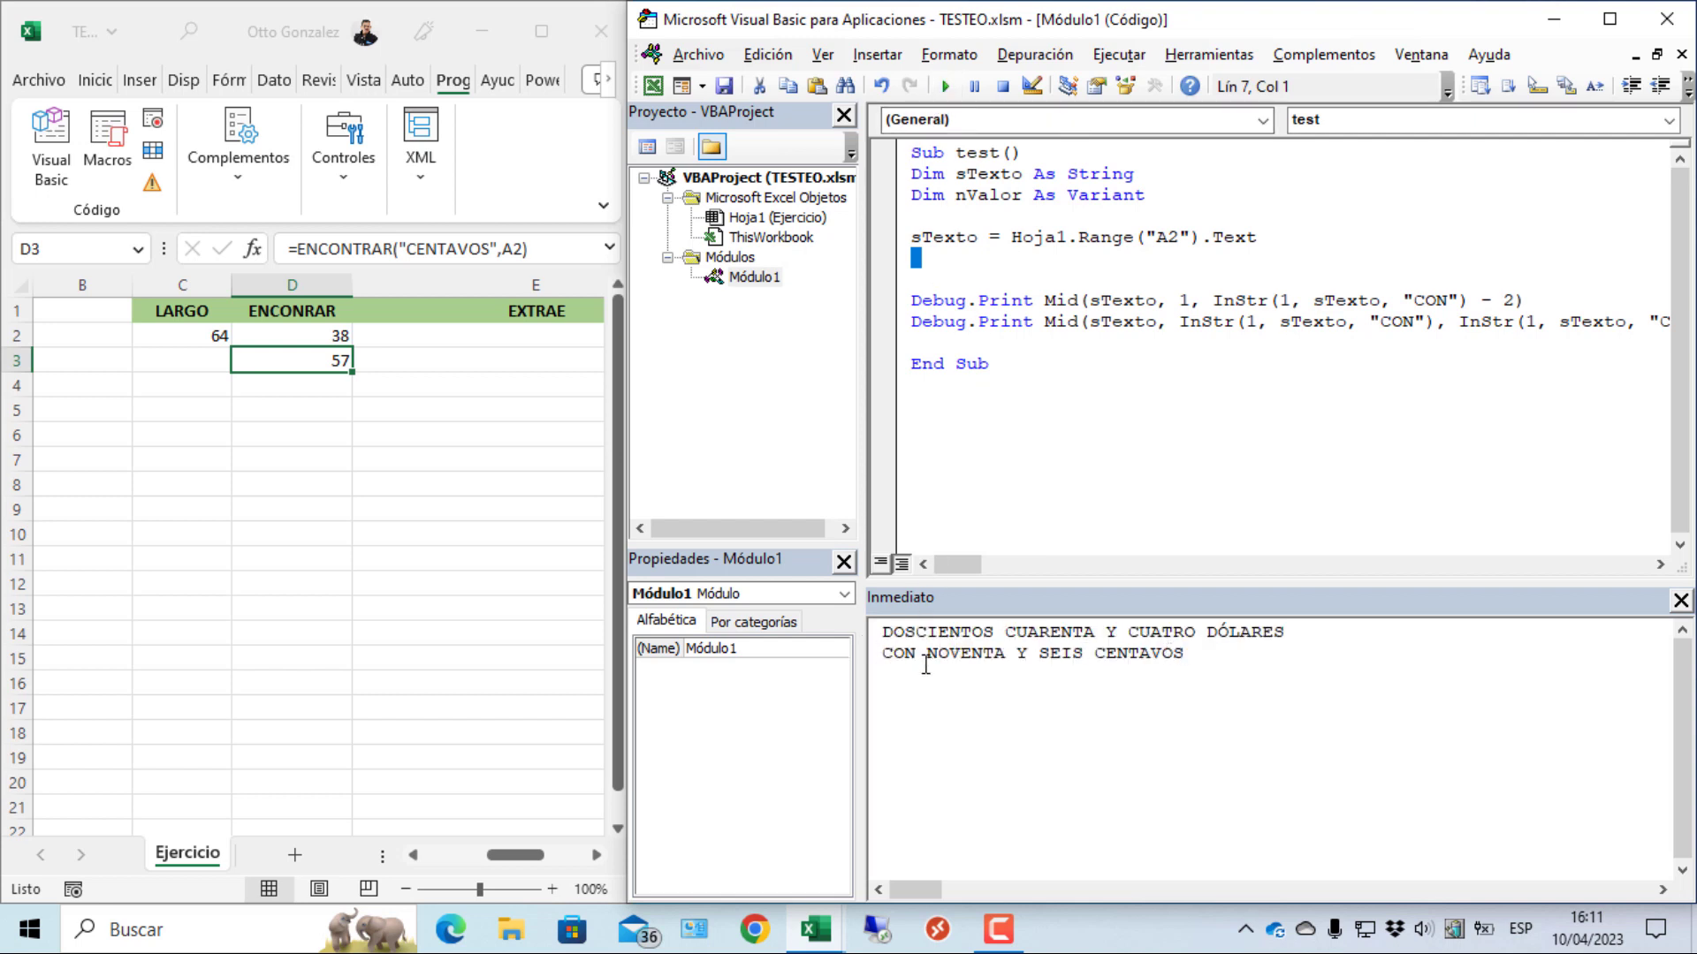
click(330, 344)
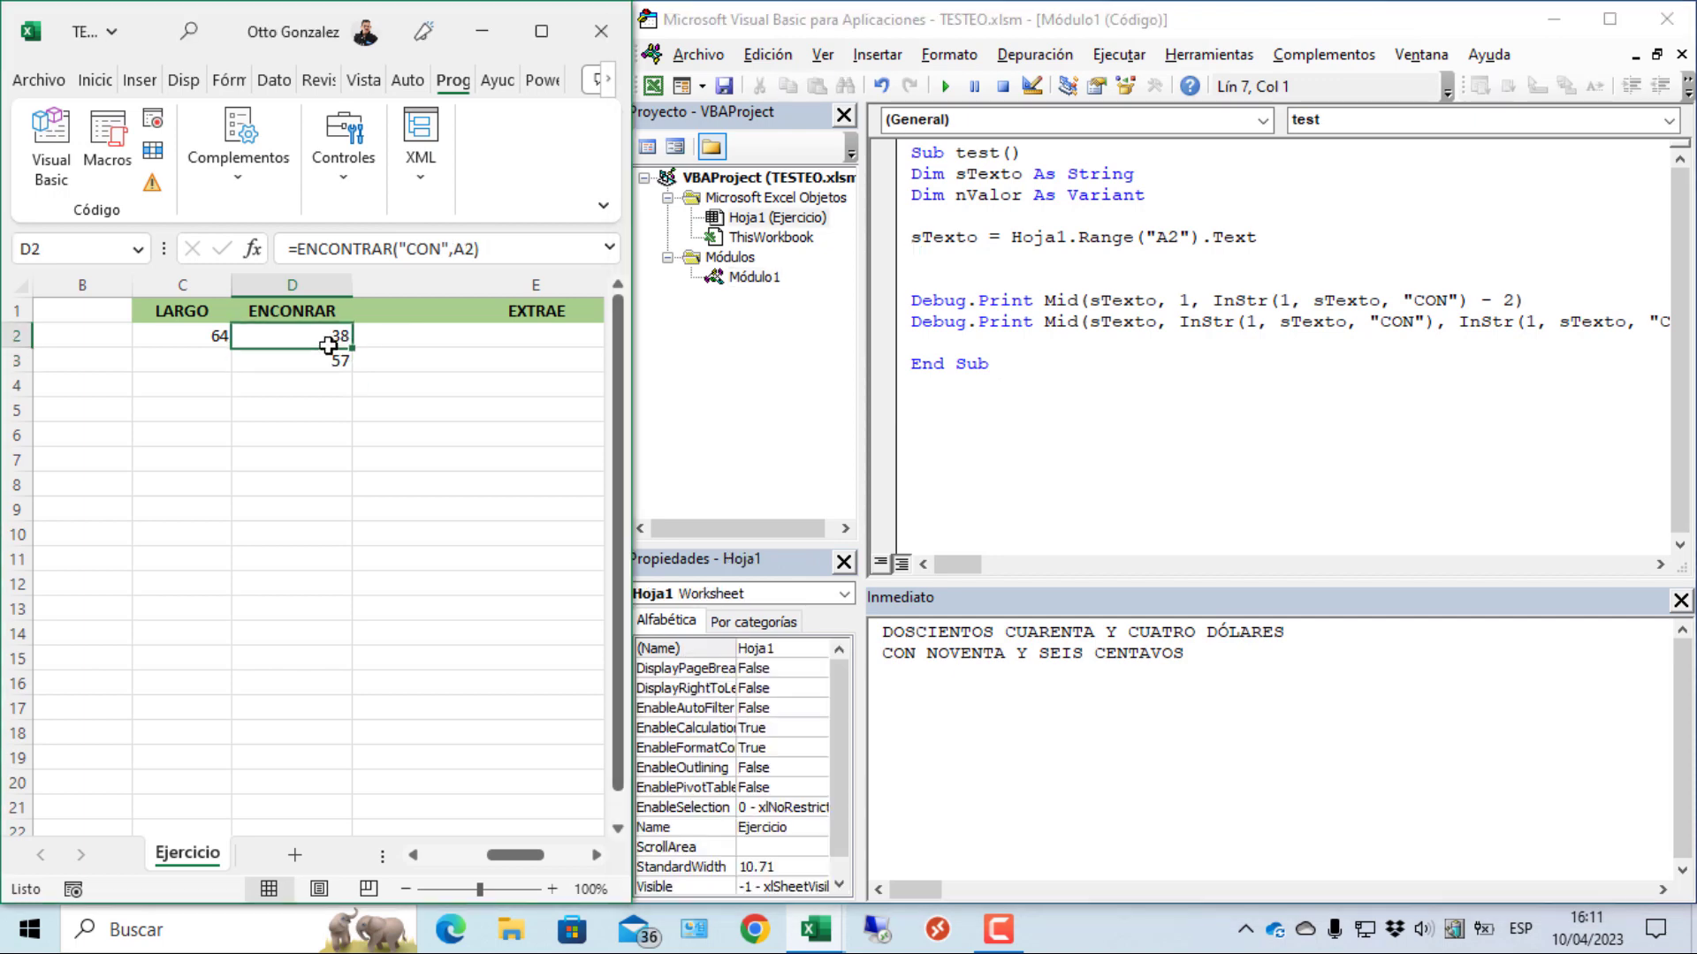
key(Left)
key(Left)
key(Left)
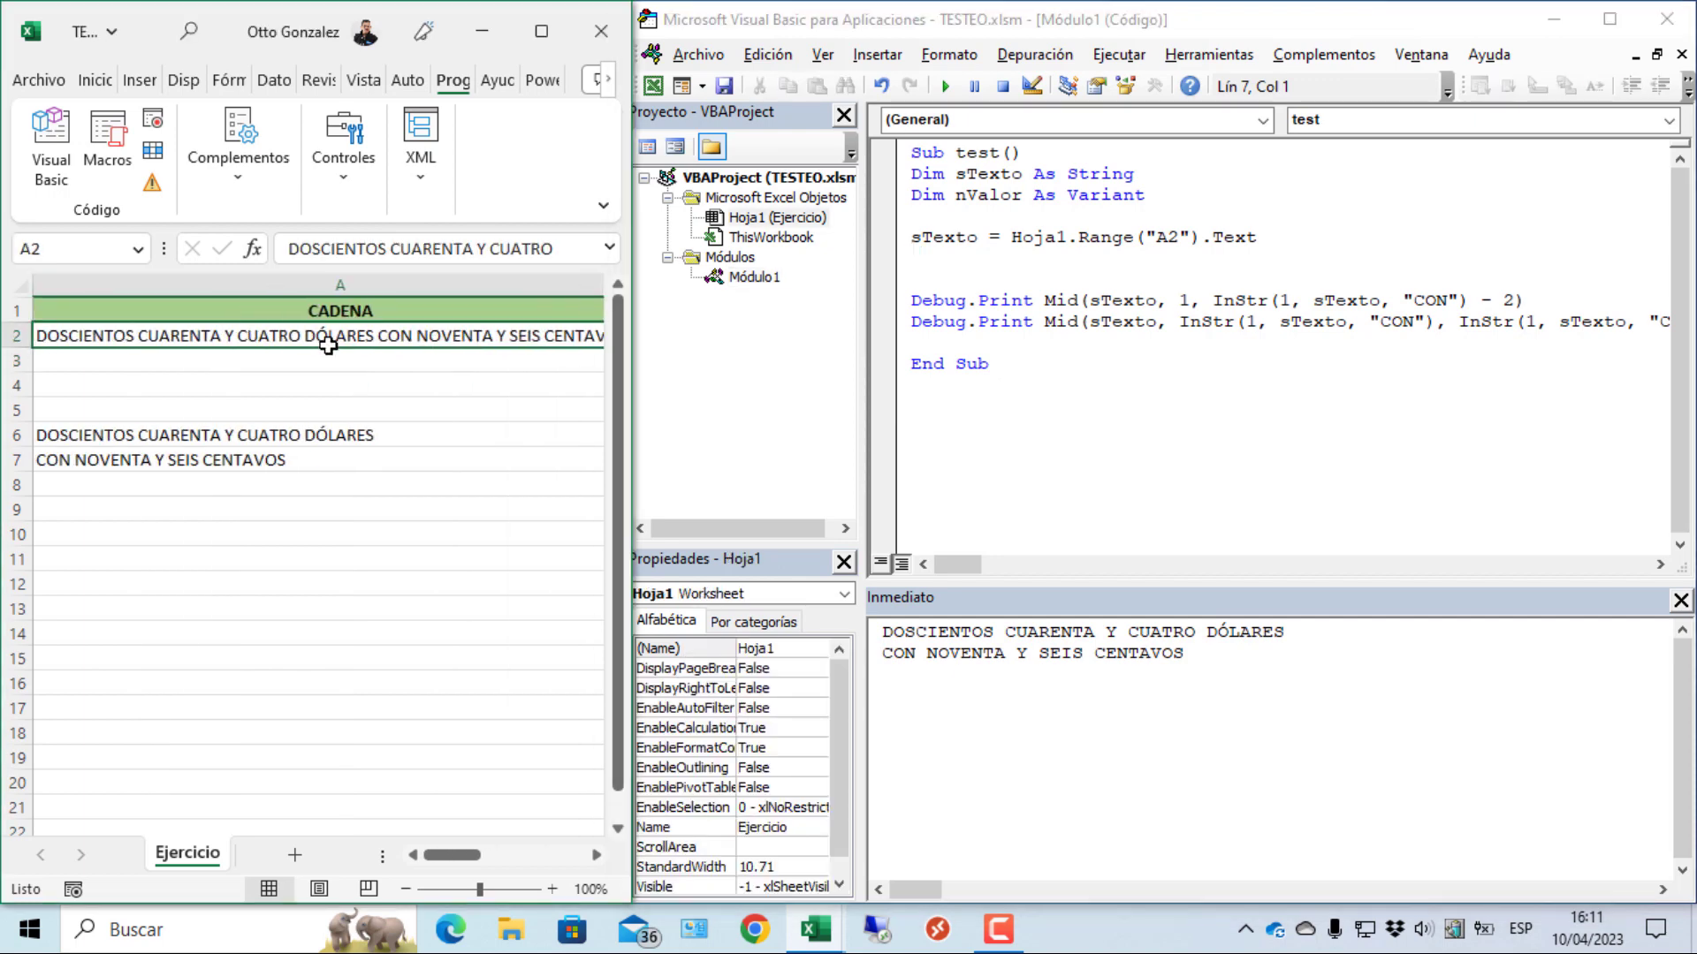
- Replace the text in A2 with 'DOS DÓLARES CON TRES CENTAVOS'
text(DOS)
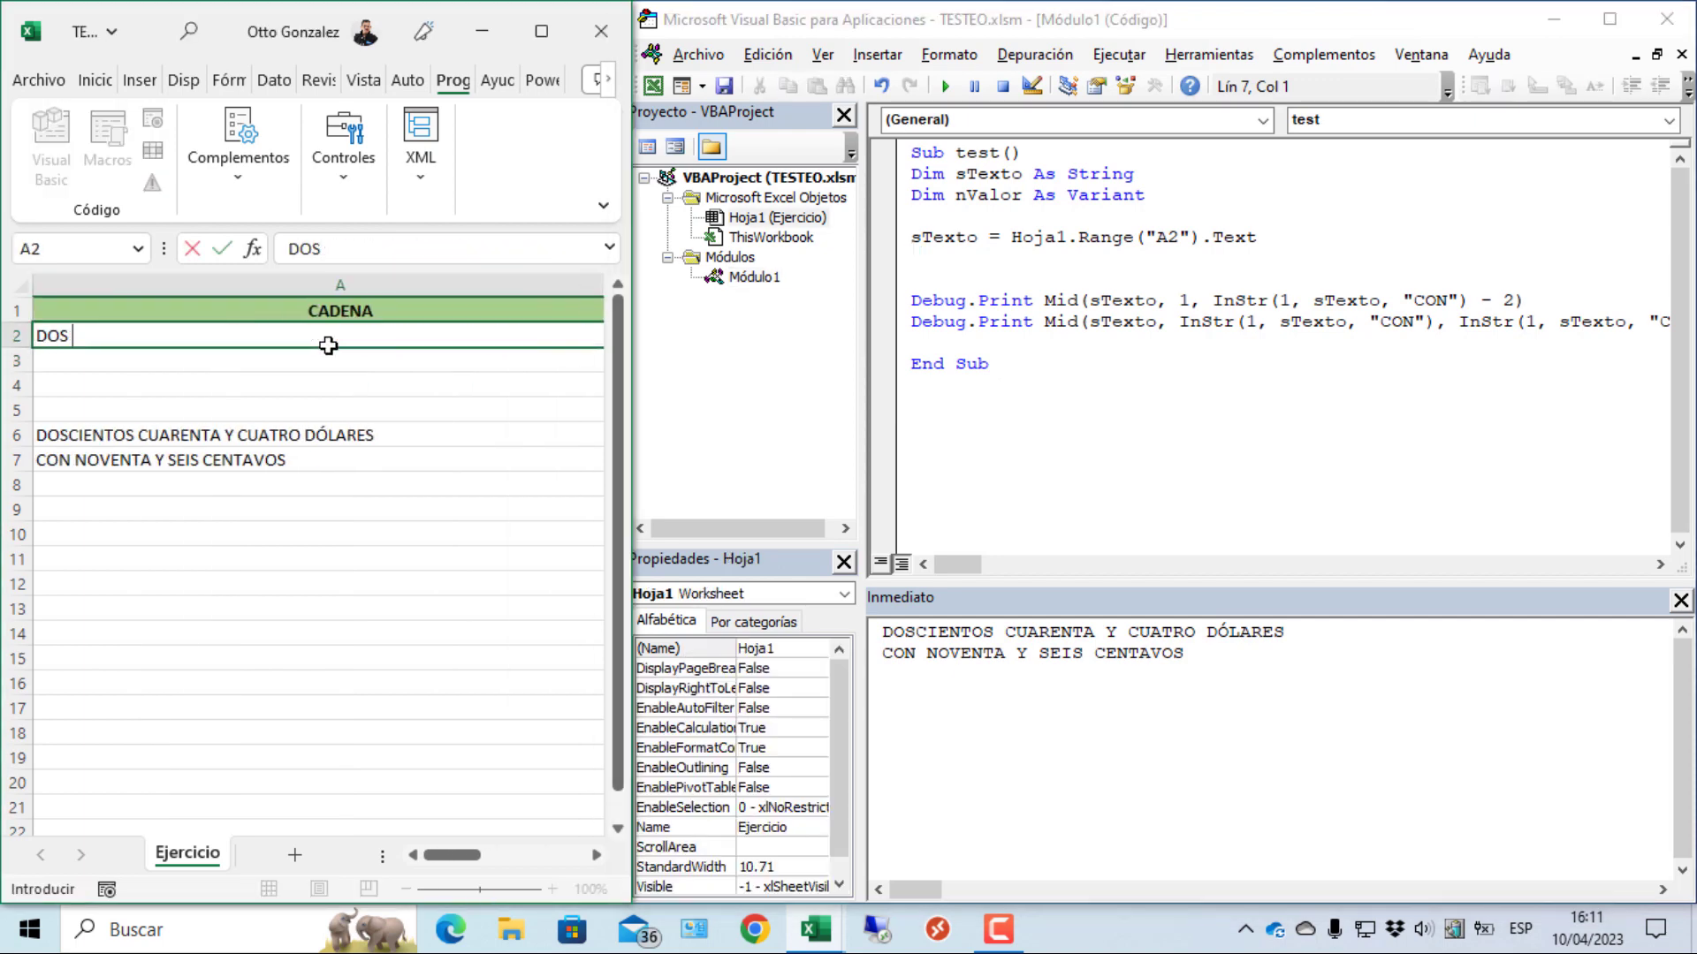
text( DÓLARES)
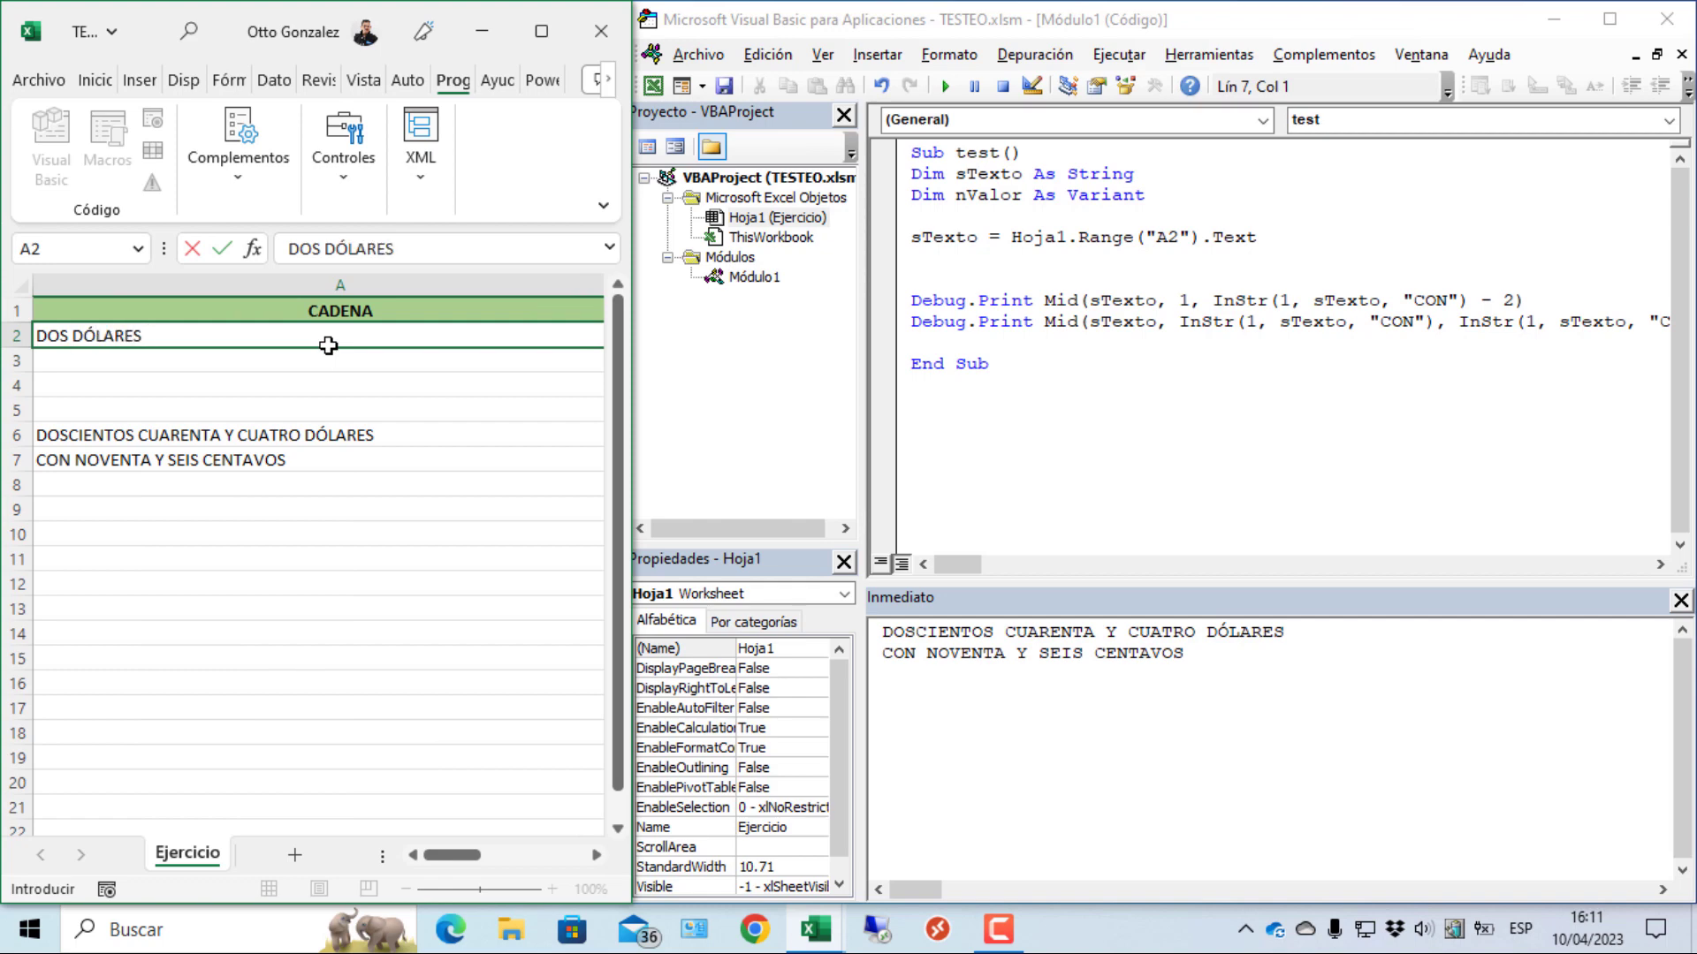
text( CON TRES CENT)
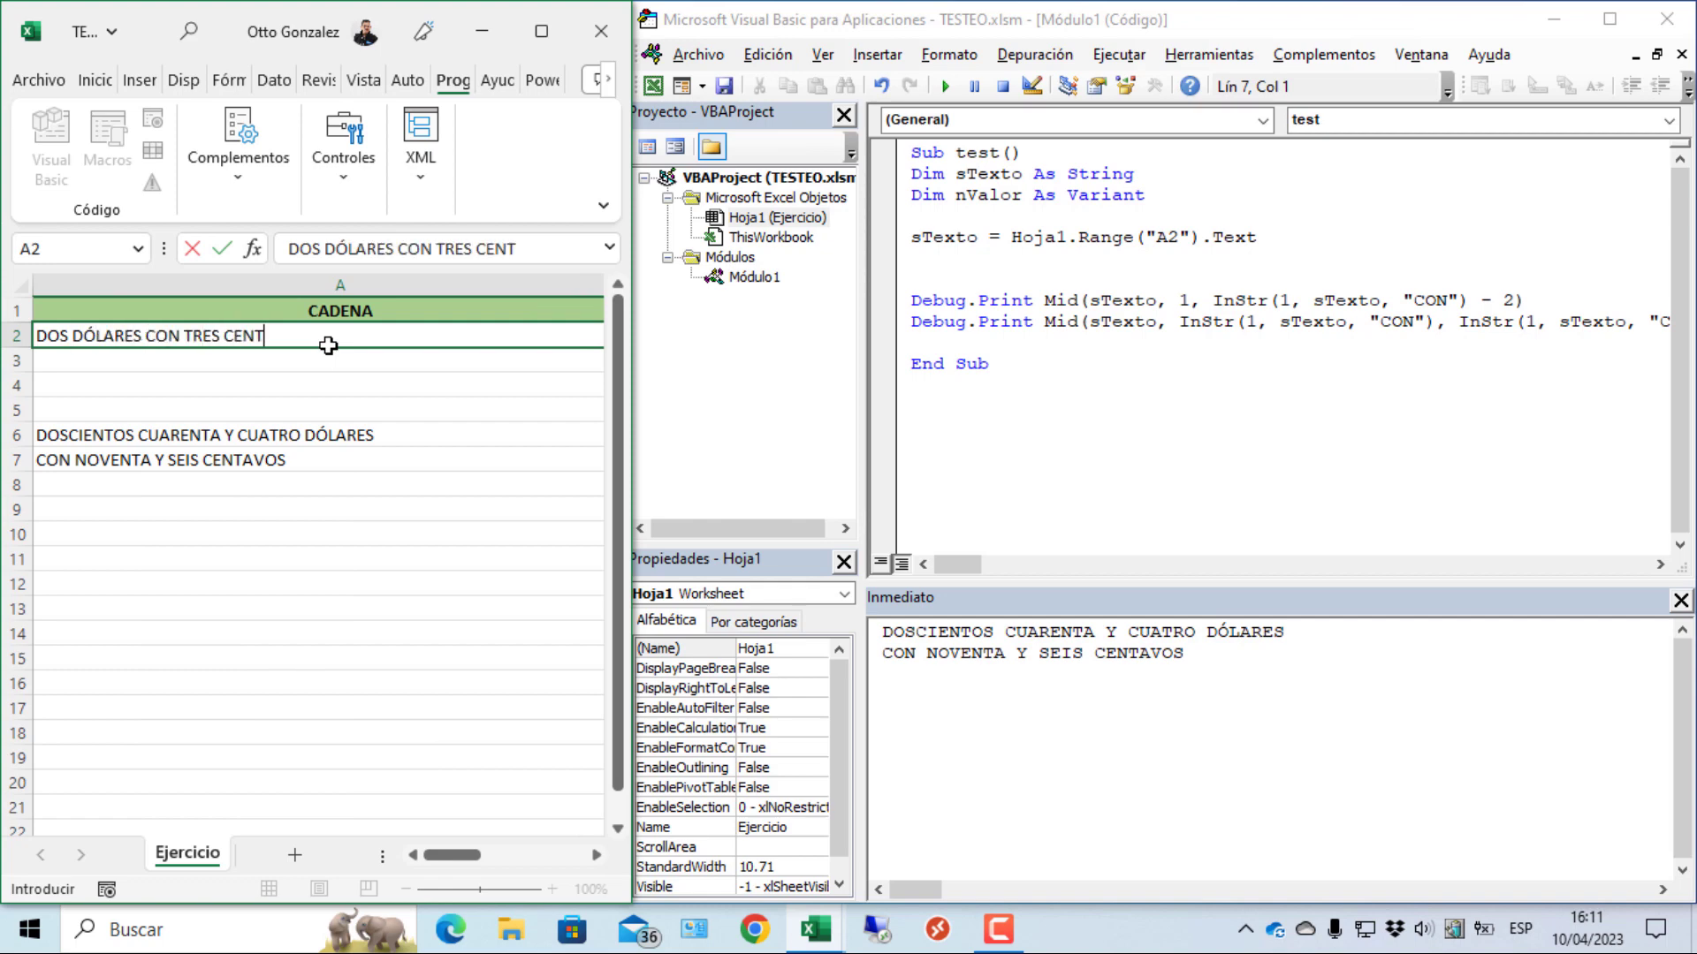
text(AVOS)
key(Return)
click(329, 346)
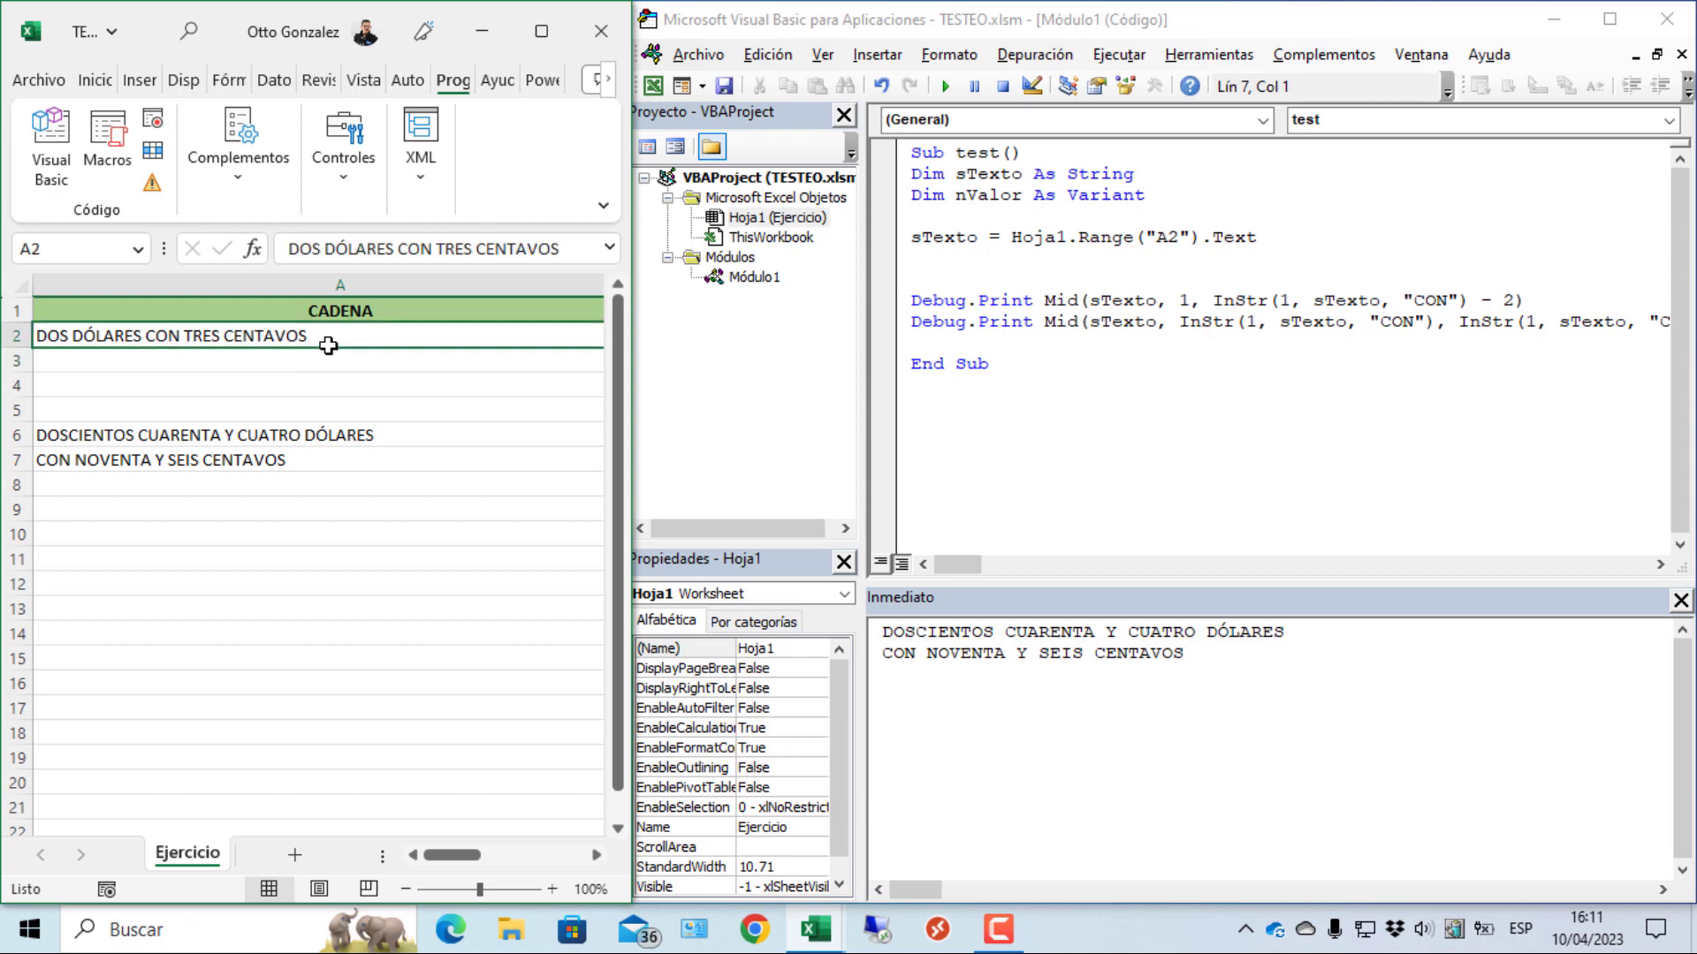
- Run the macro on the new text, then clear the Immediate window output
click(946, 273)
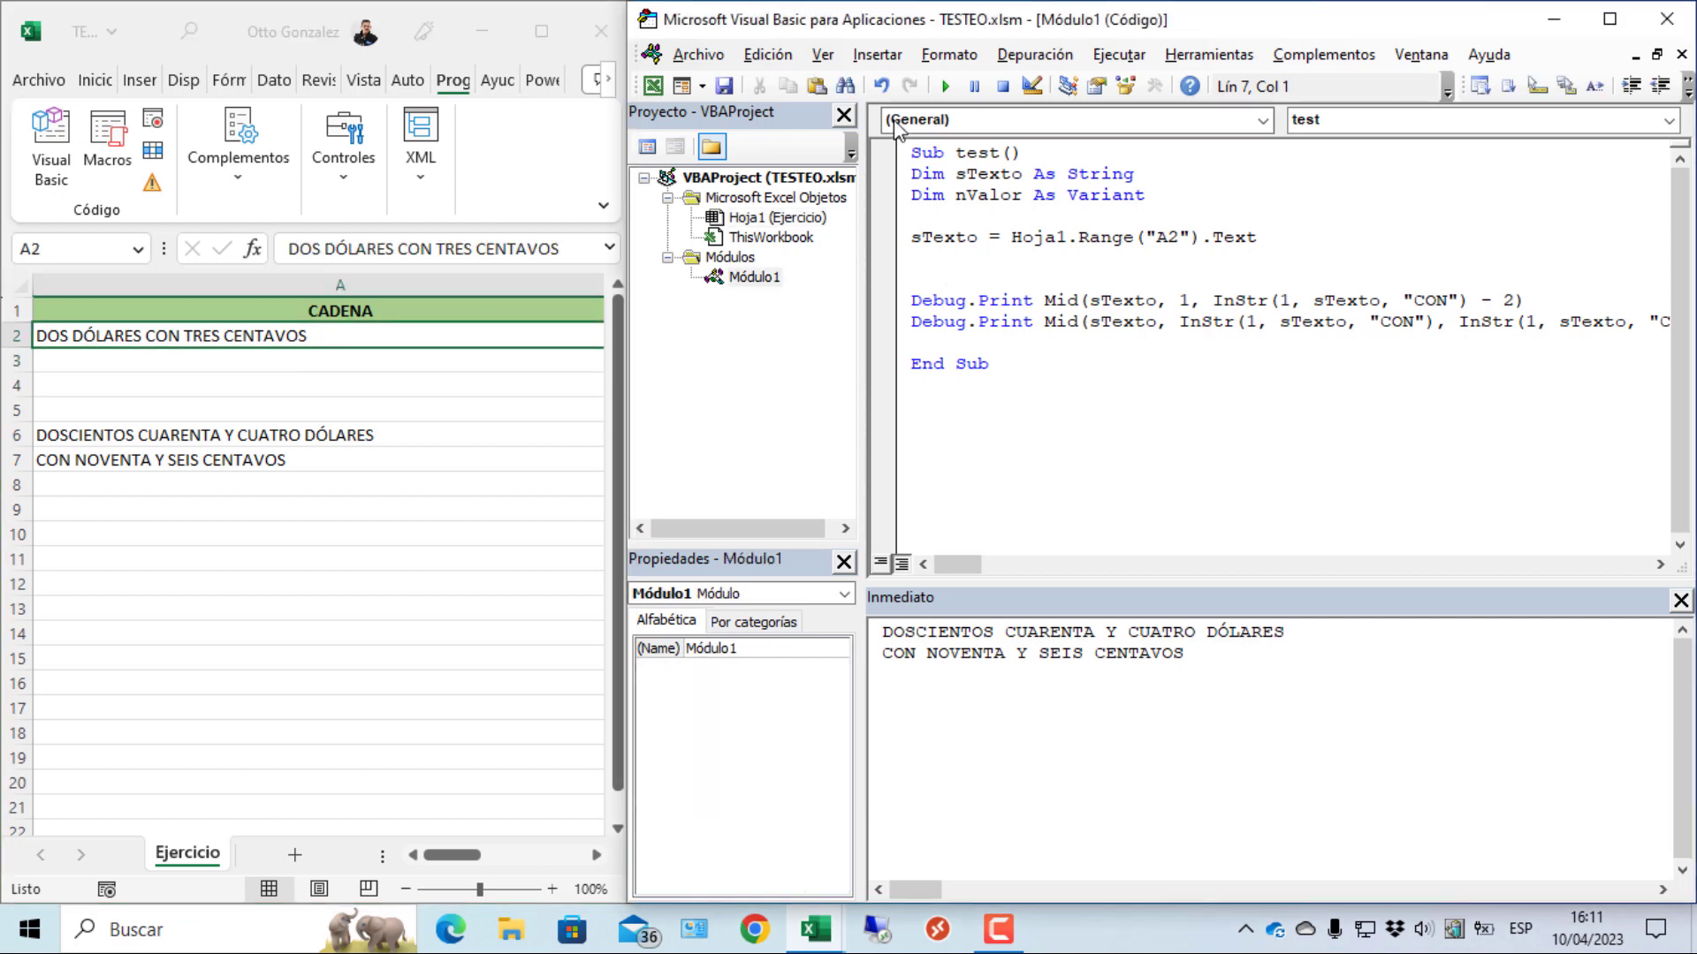
click(945, 86)
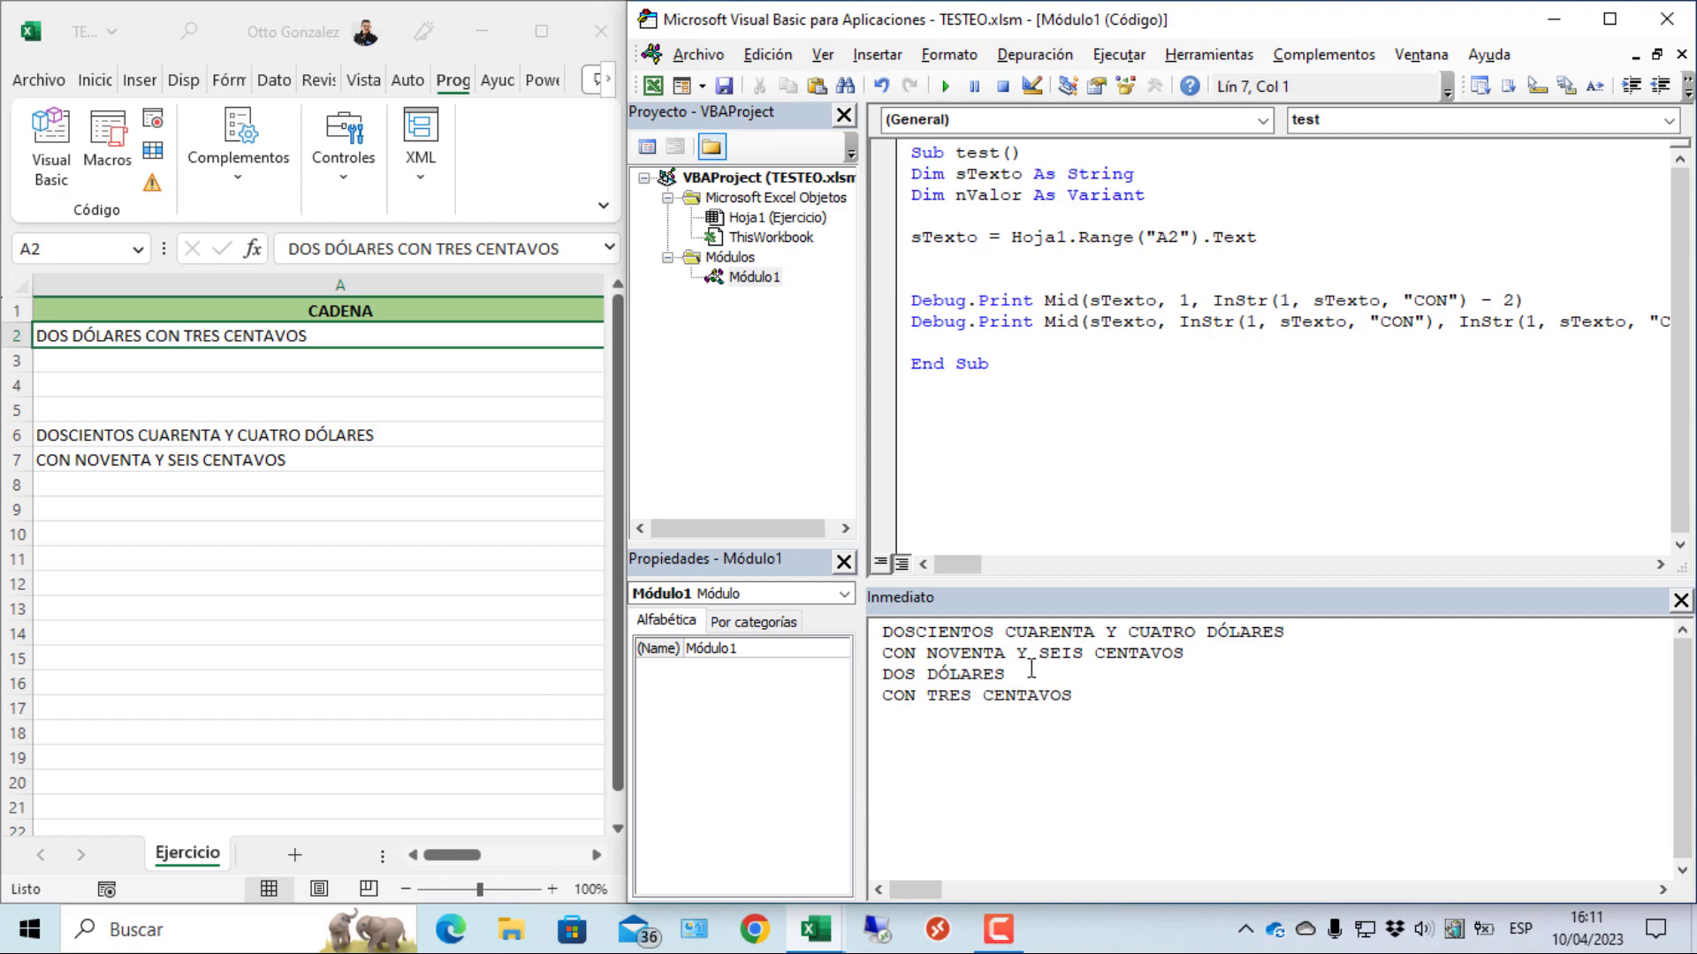
drag(1096, 694, 836, 601)
key(Delete)
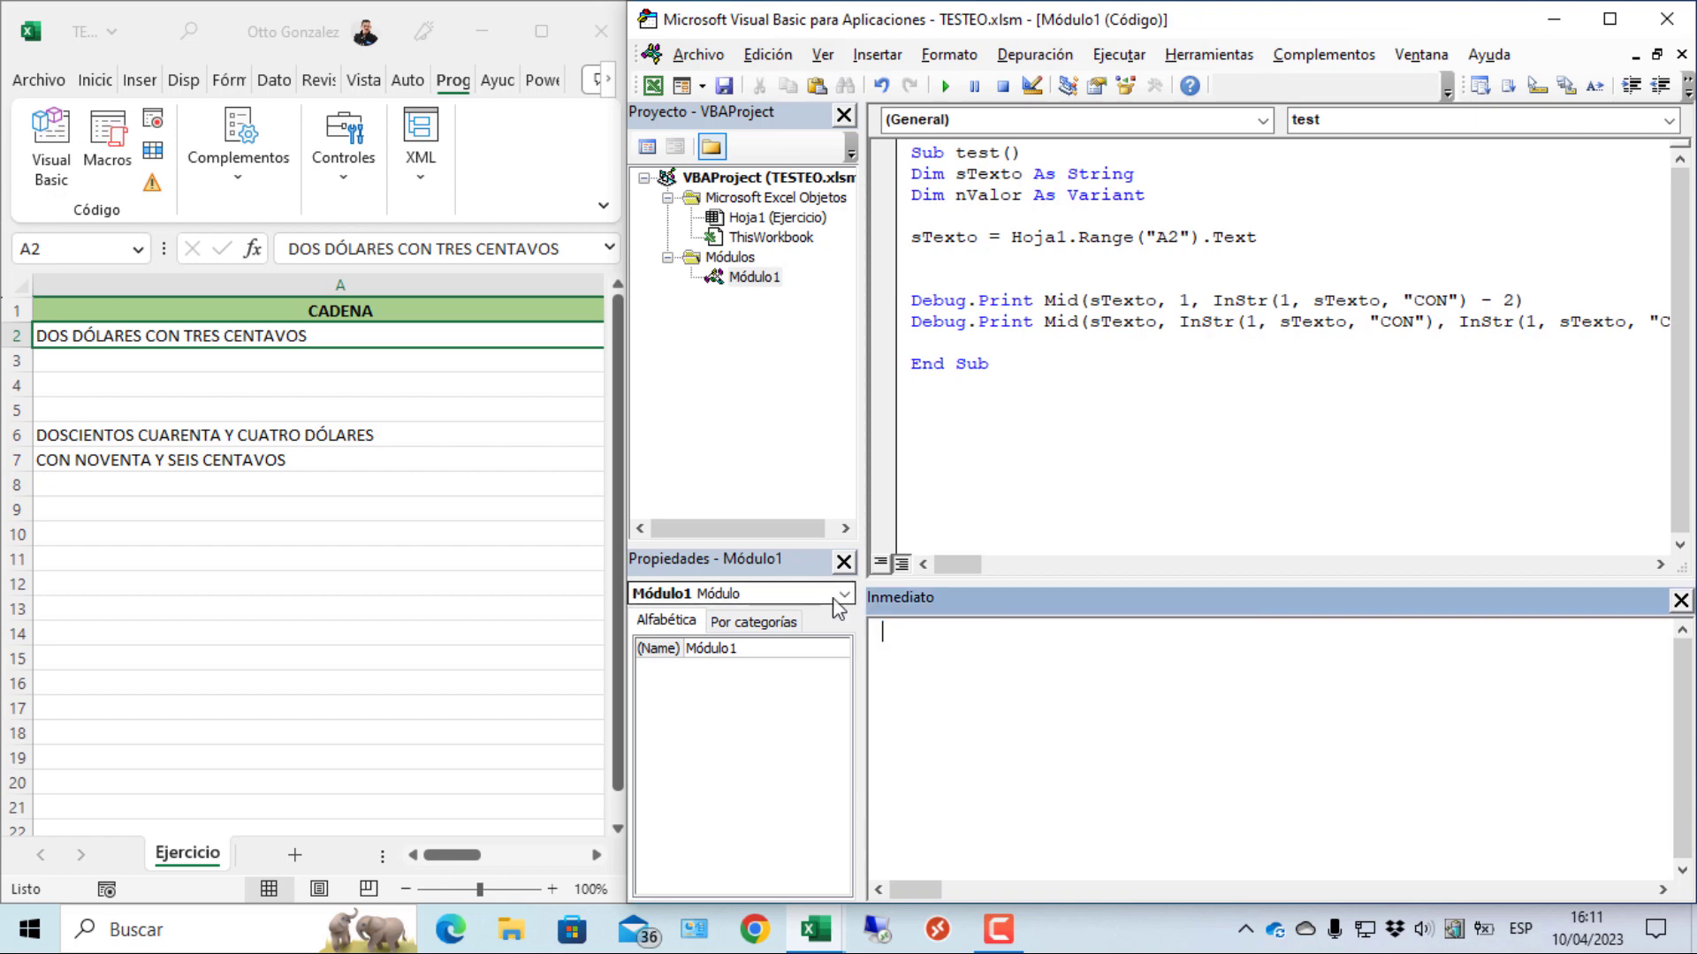
- Run the test macro from the VBA editor
click(943, 87)
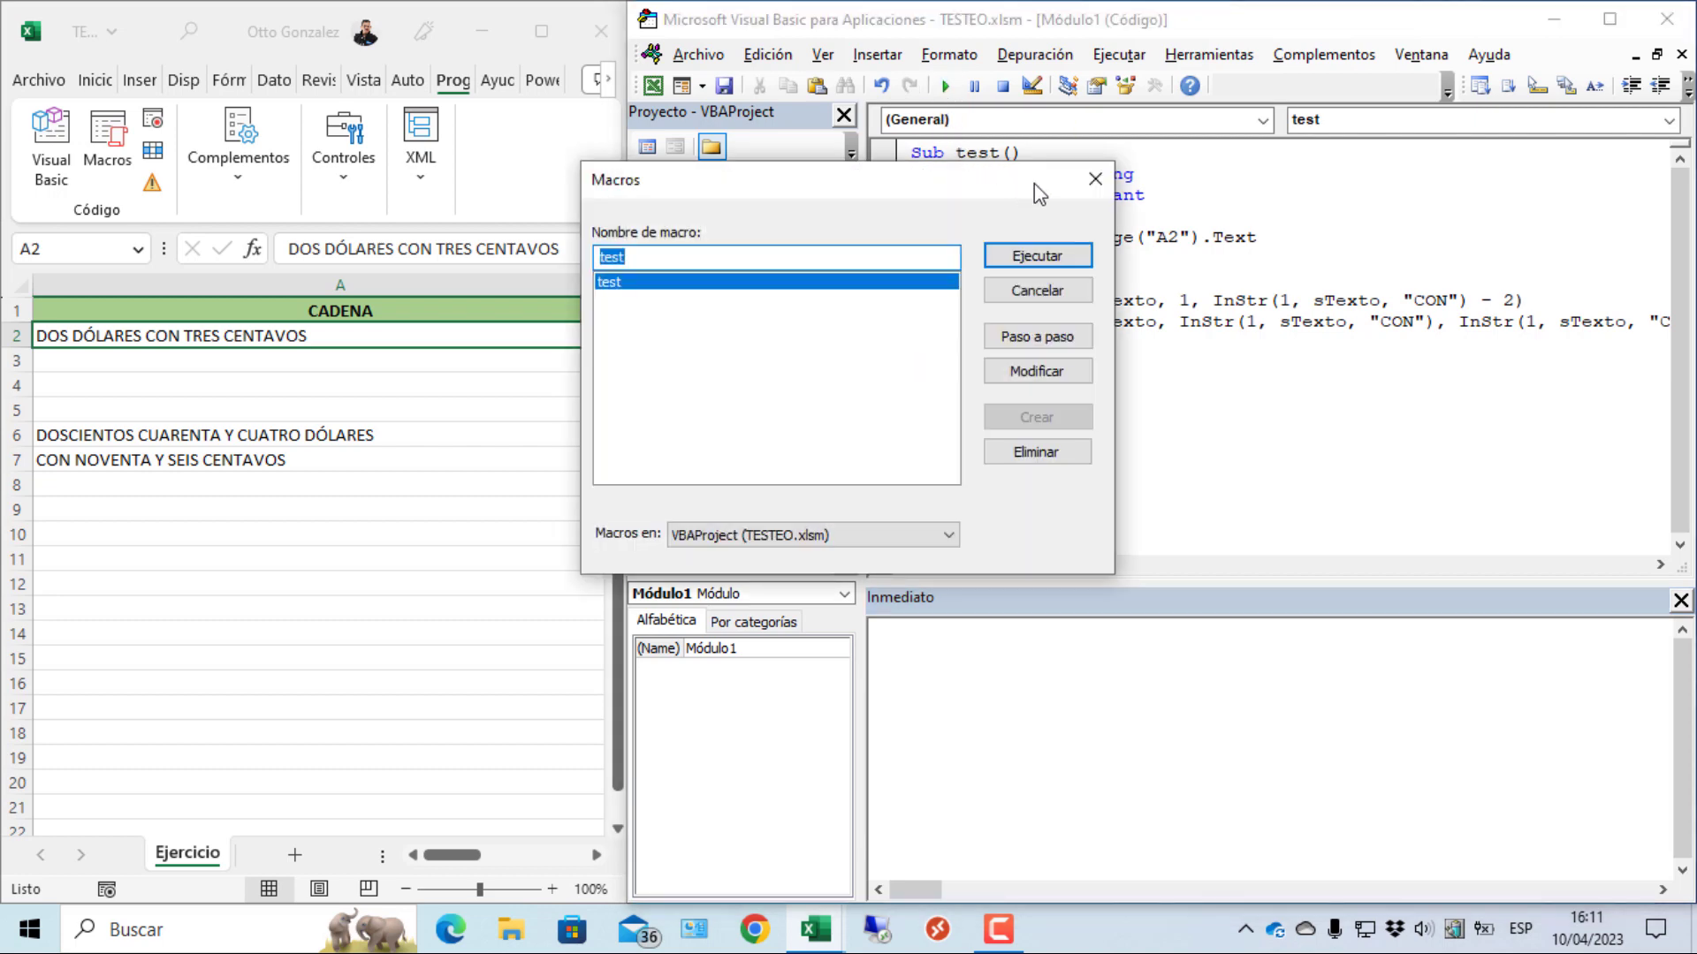
click(1094, 180)
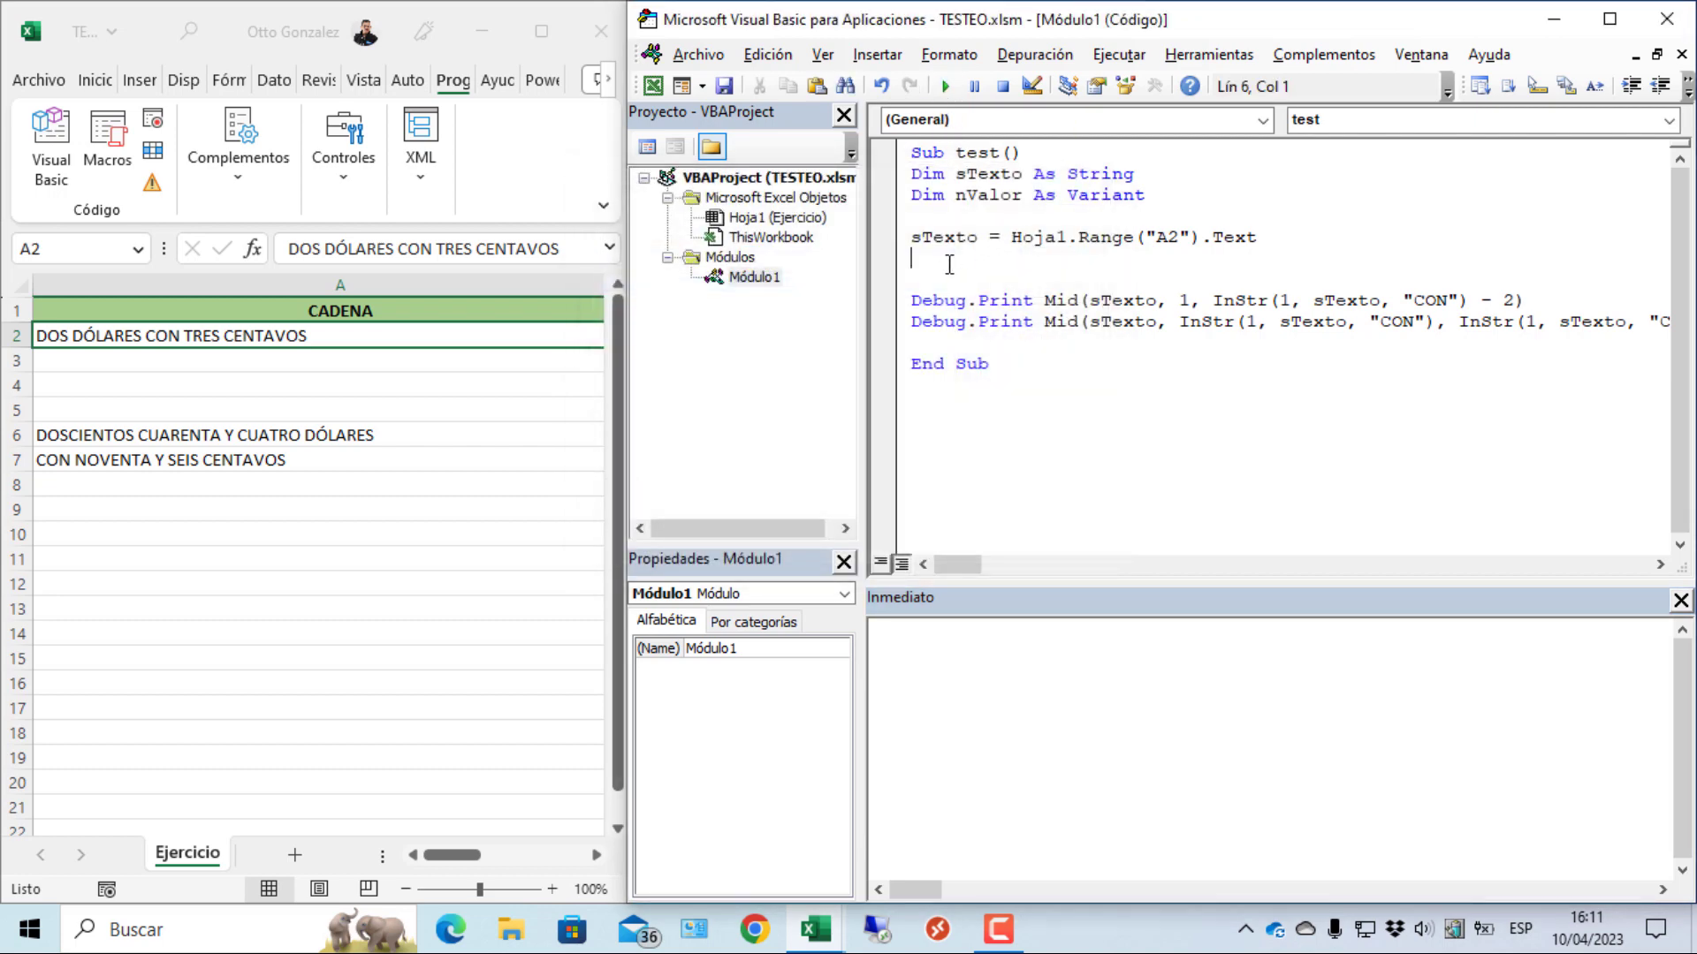
click(945, 85)
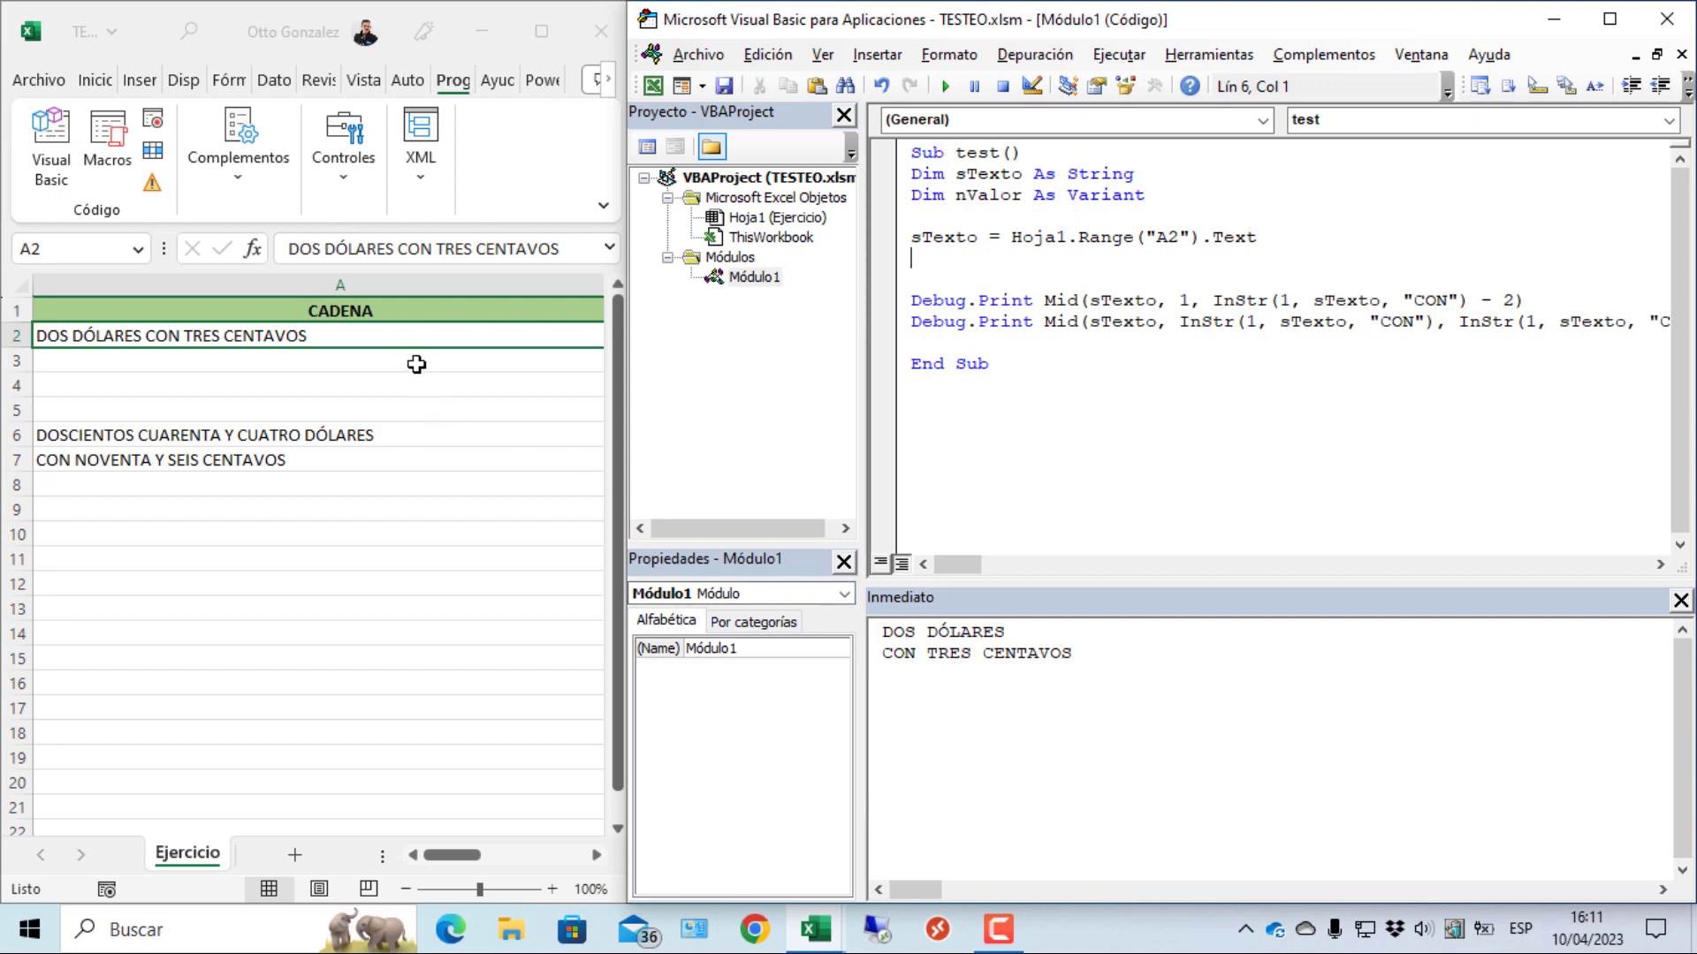
- Restore A2's original sentence, rerun the macro on it, and maximize the workbook window
click(413, 336)
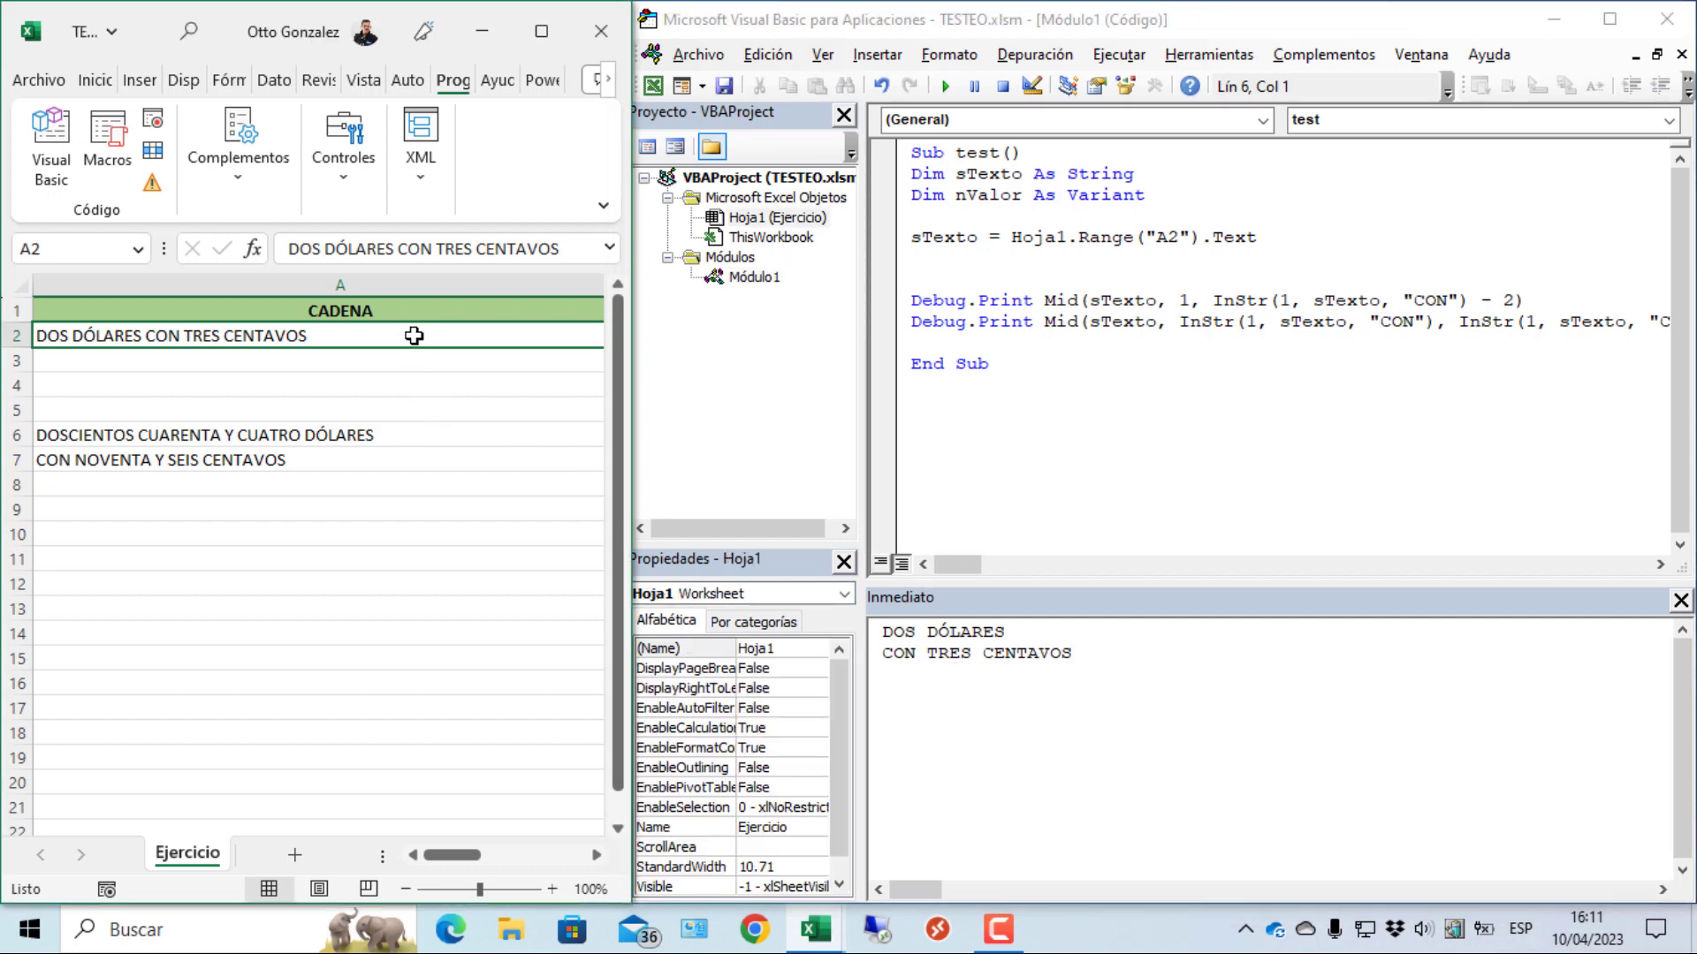
key(ctrl+v)
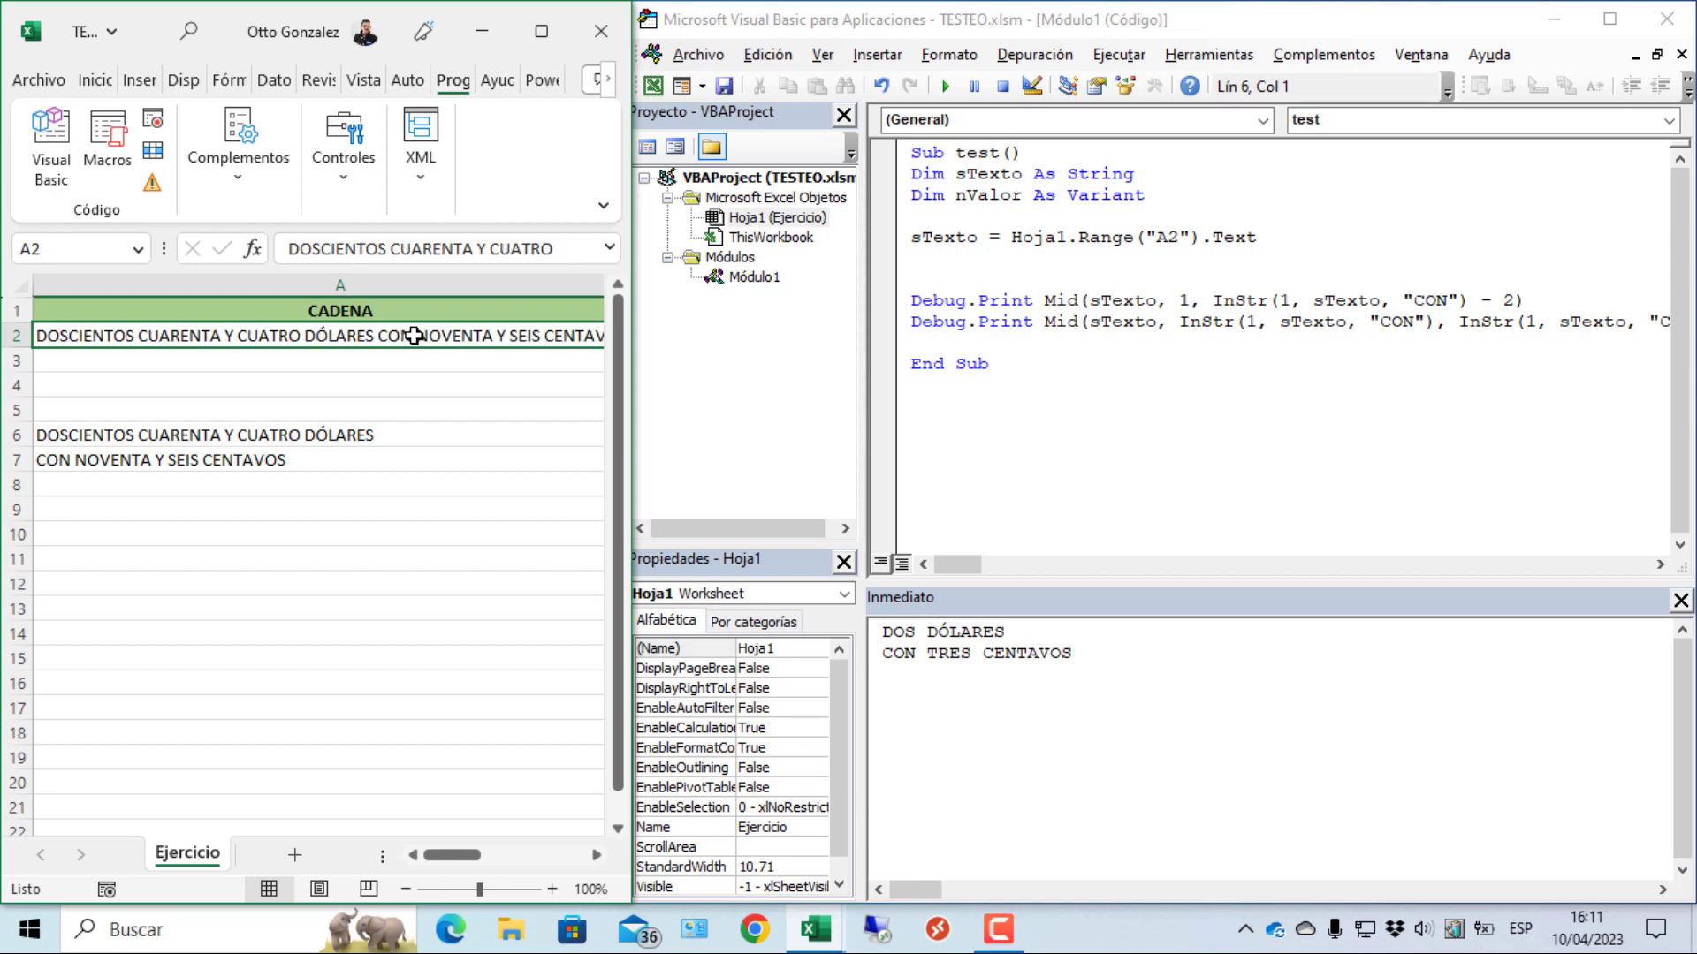
click(984, 343)
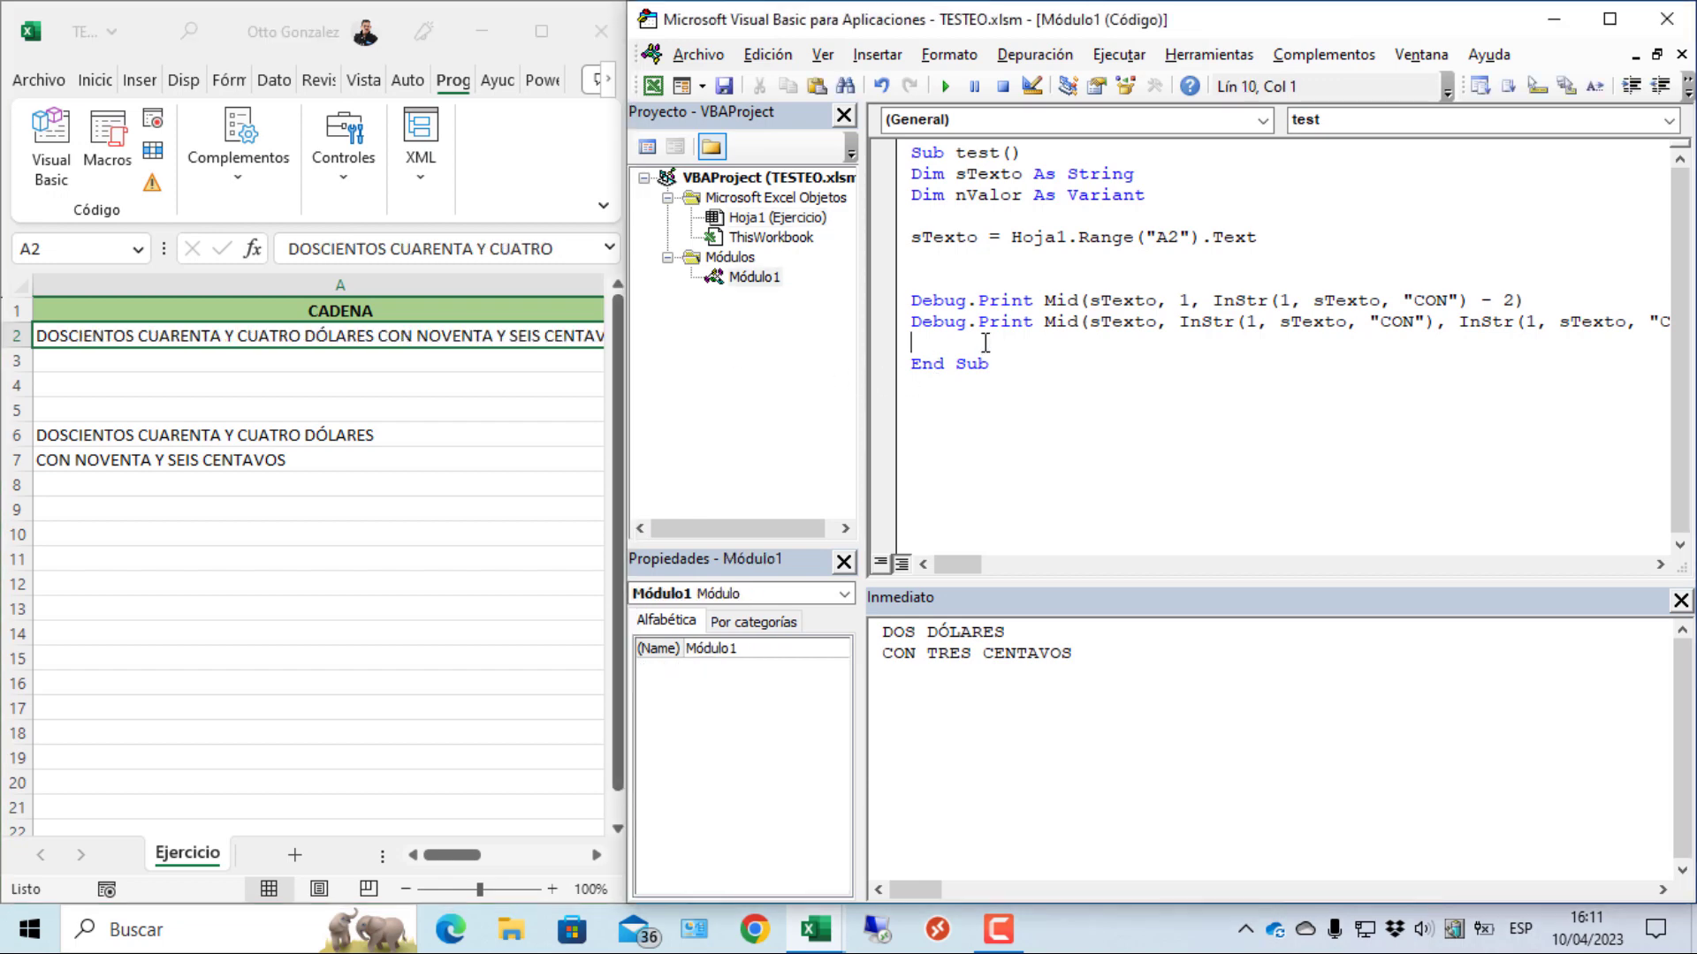
click(944, 85)
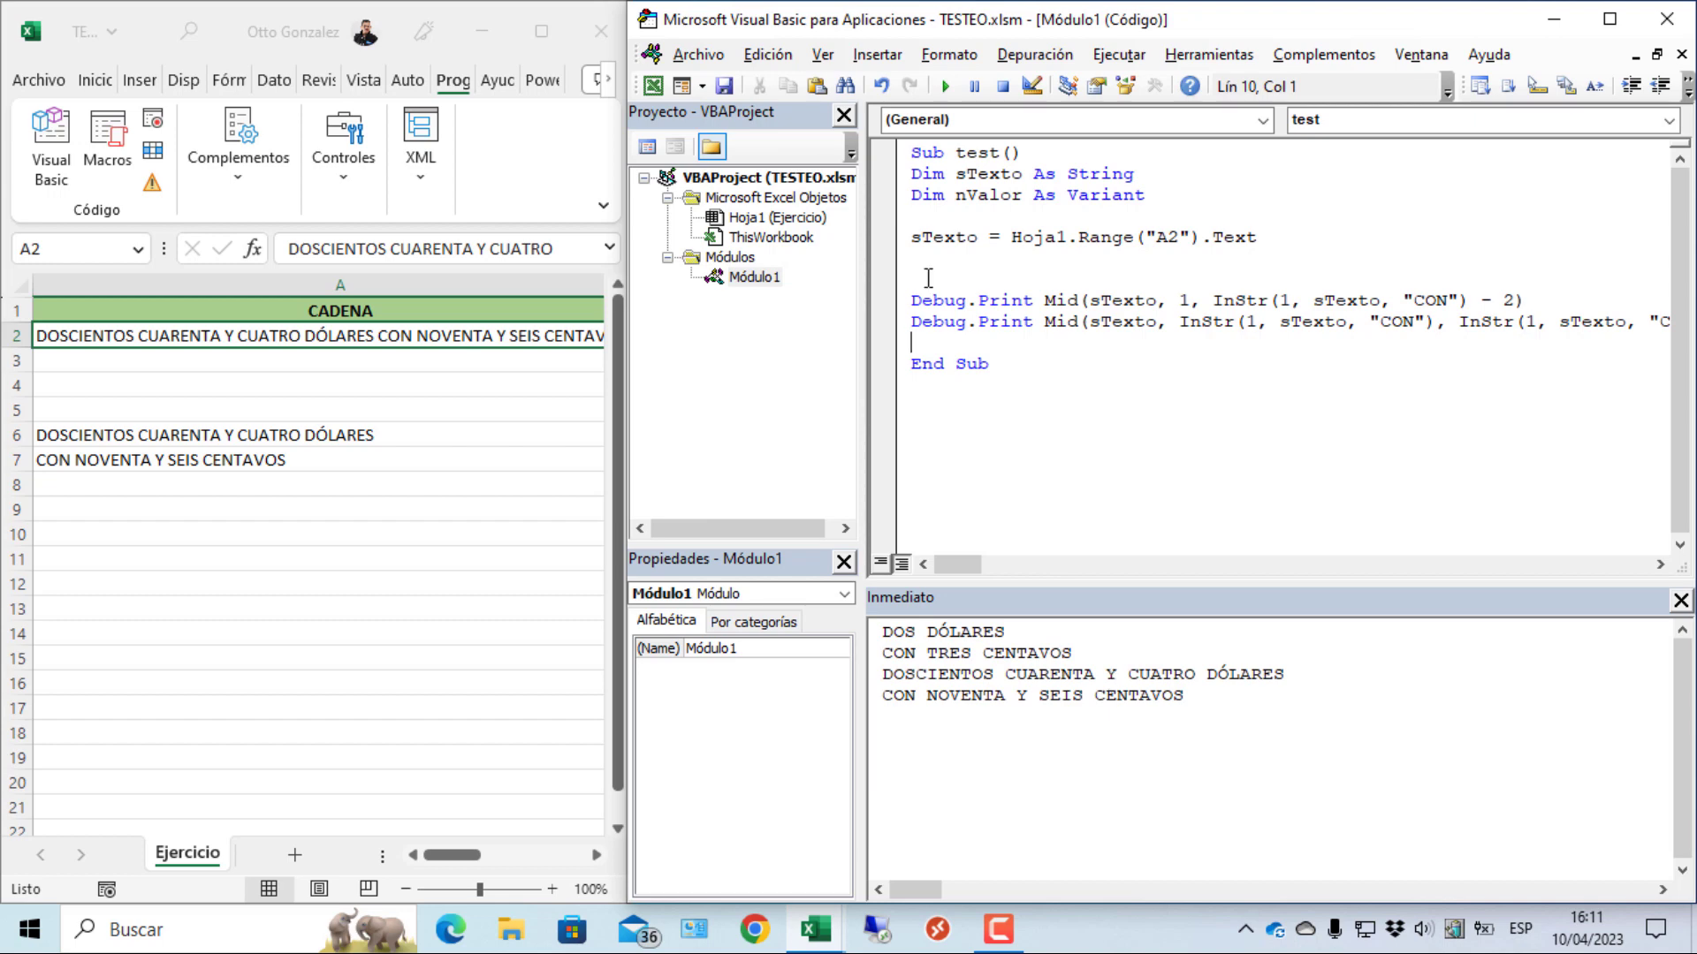
click(541, 31)
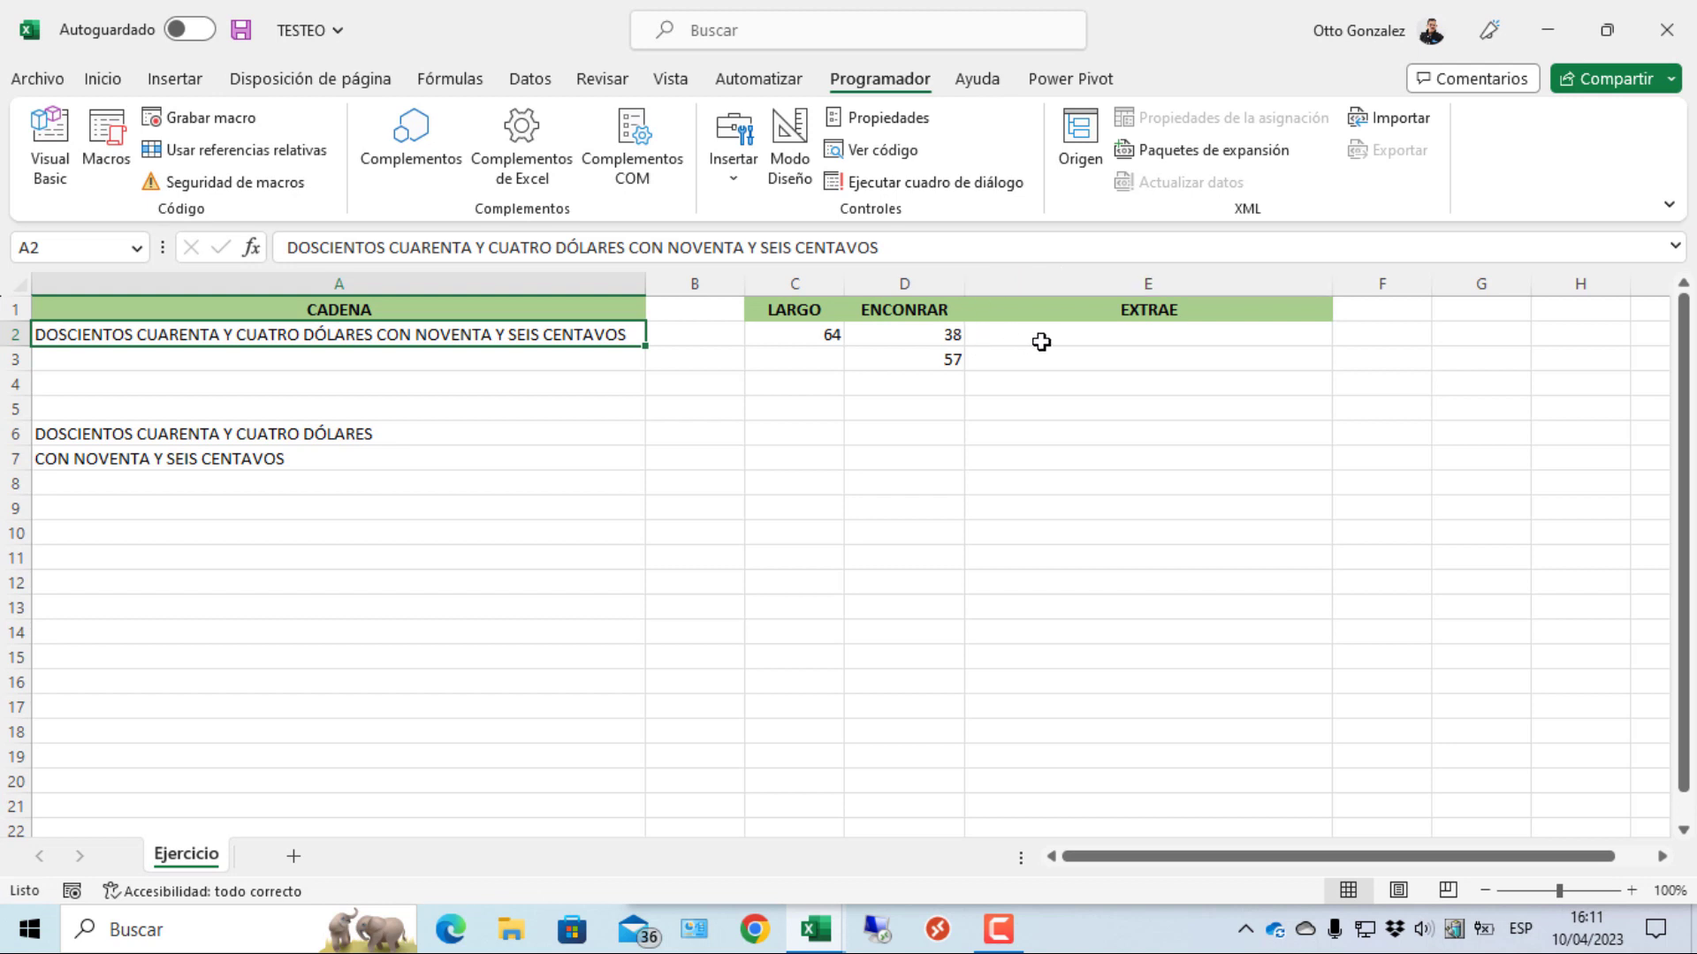
- Enter =EXTRAE(A2,1,38-2) in E2 to return 'DOSCIENTOS CUARENTA Y CUATRO DÓLARES'
click(1071, 342)
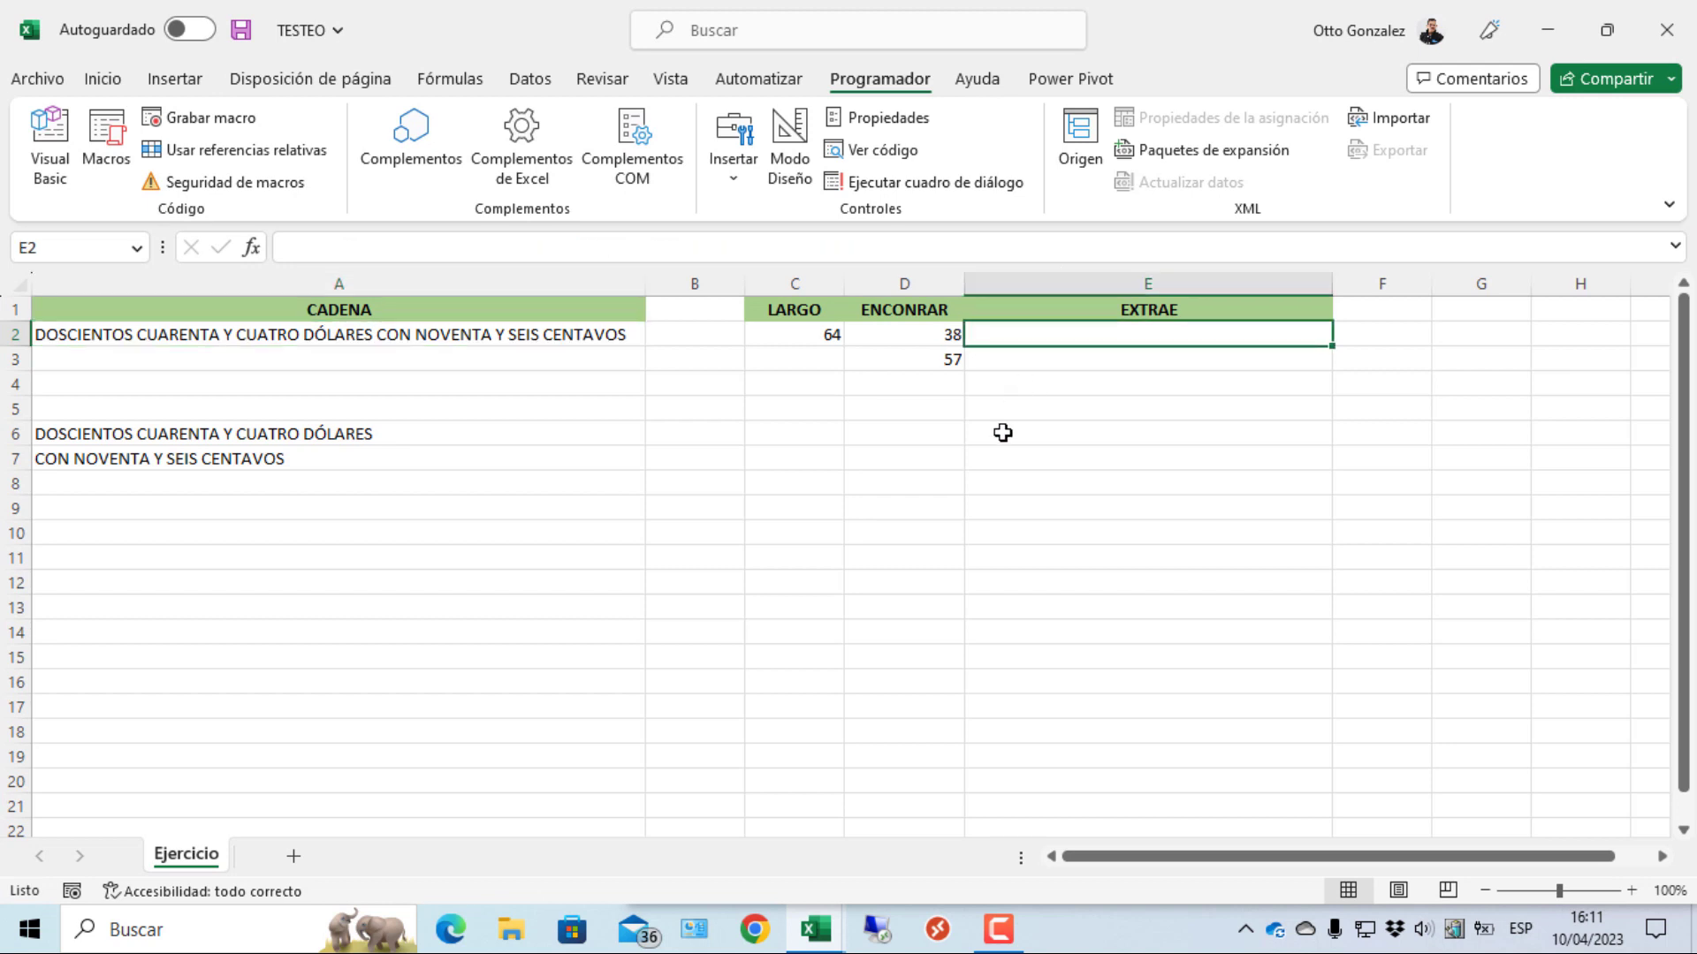
text(=EXT)
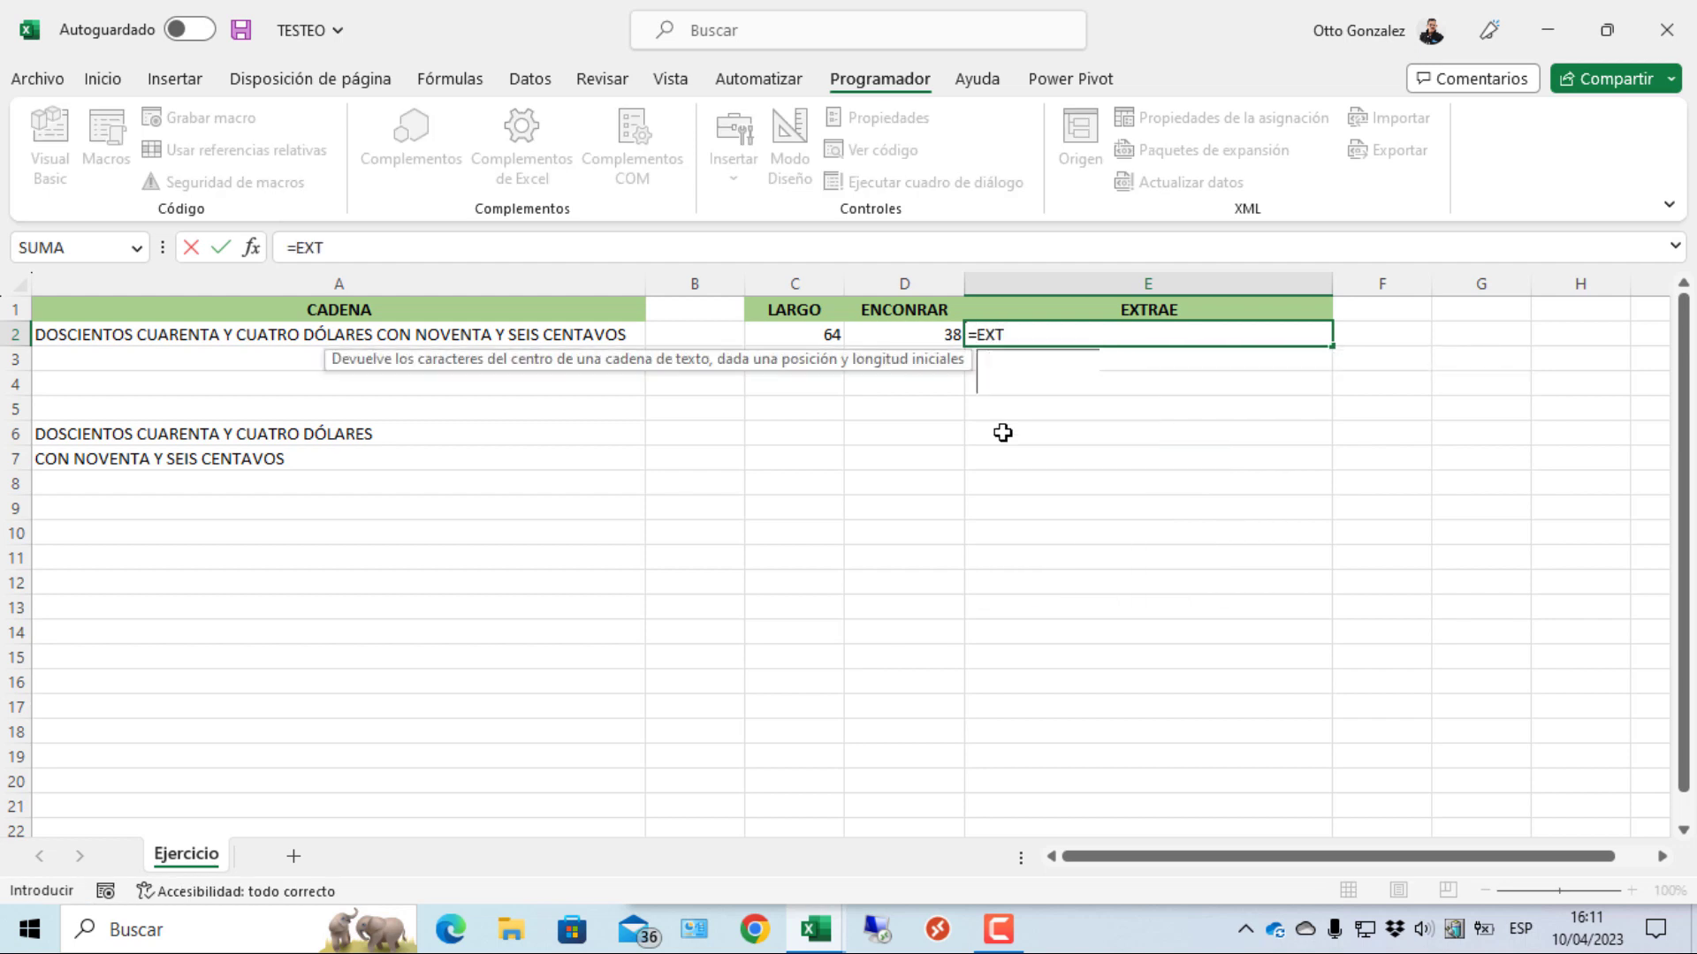
text(RA)
key(Tab)
key(Home)
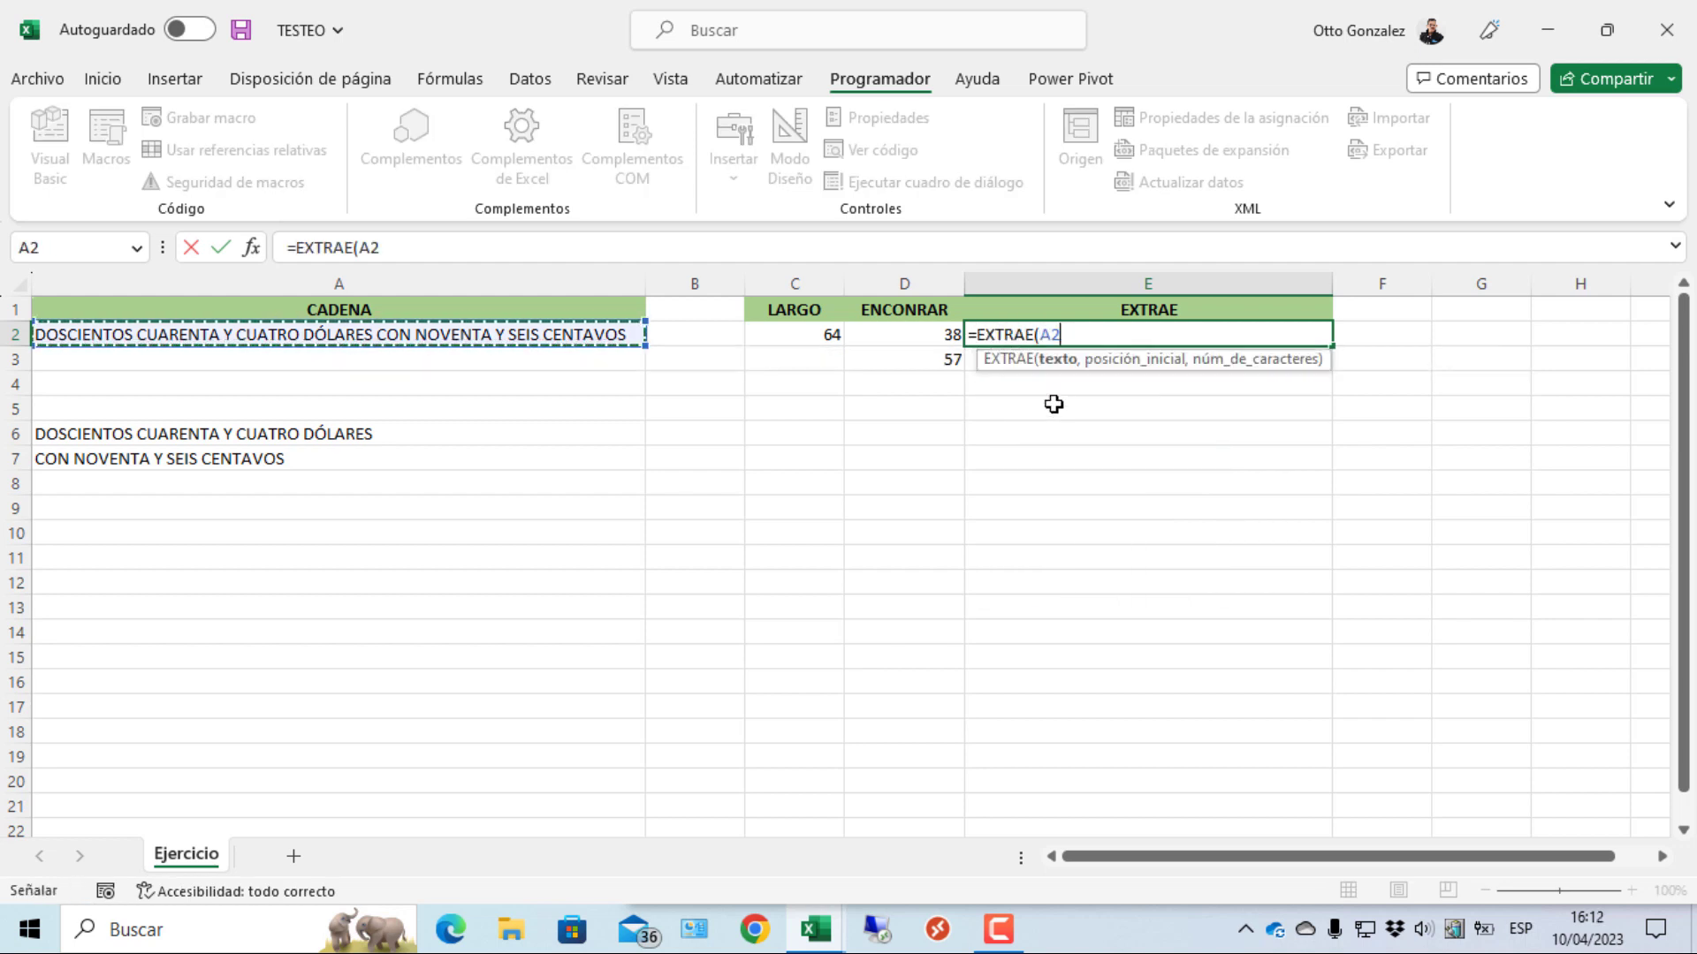
text(,)
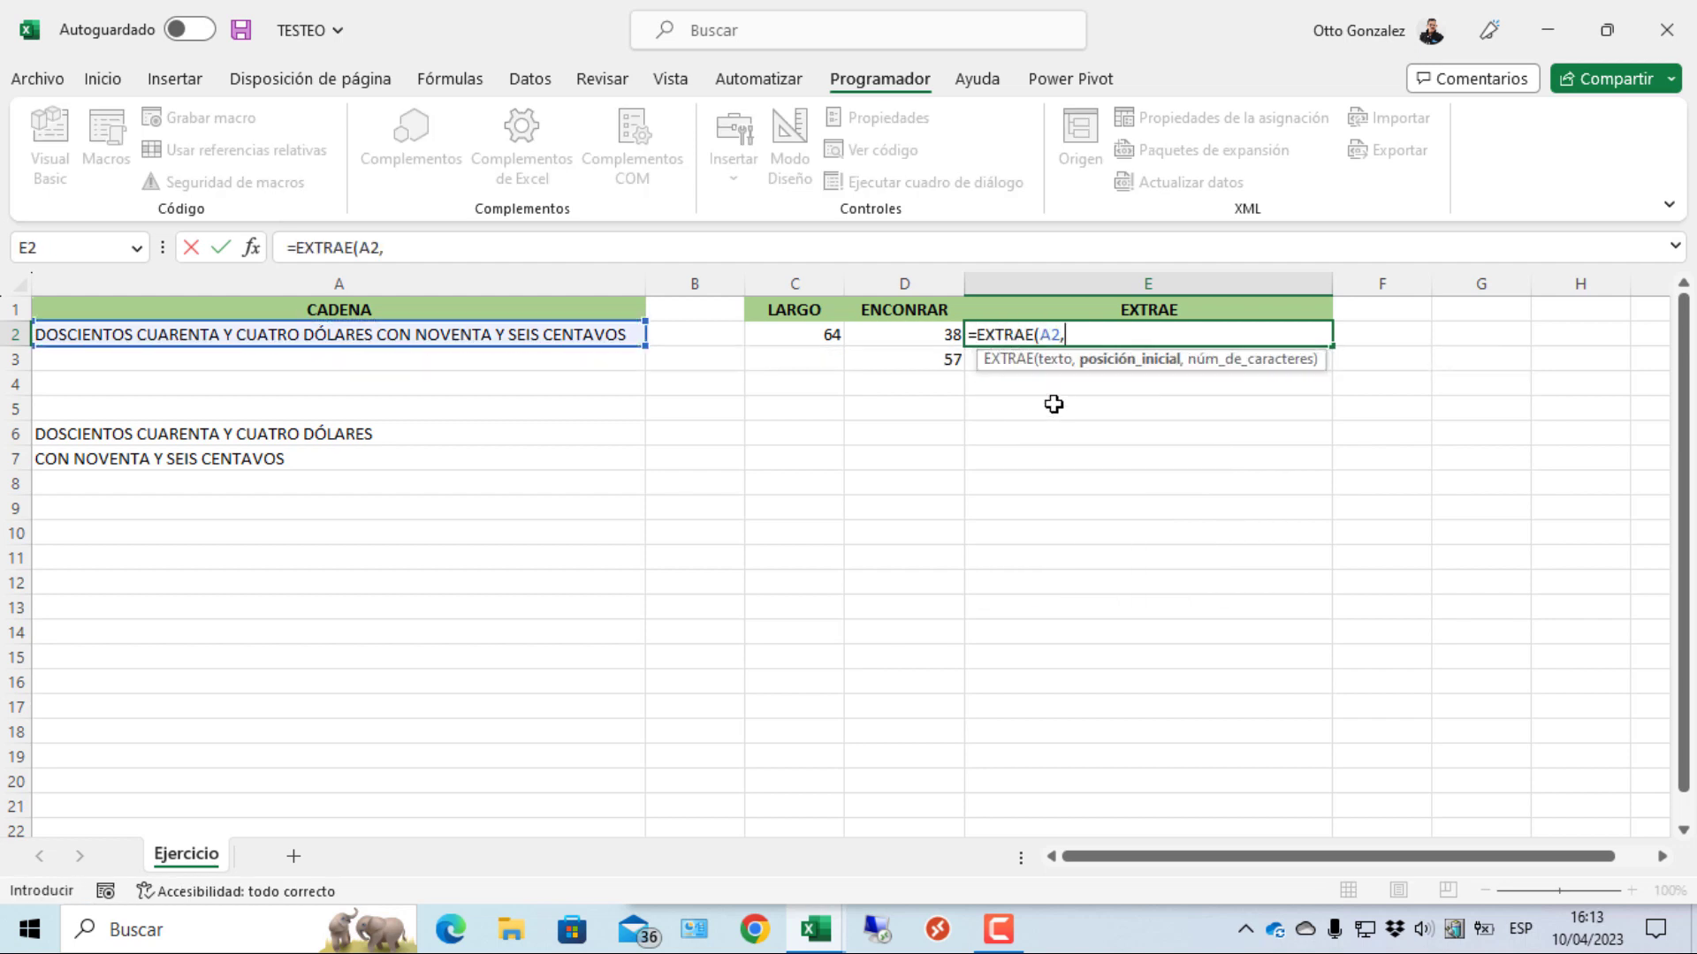
text(1,)
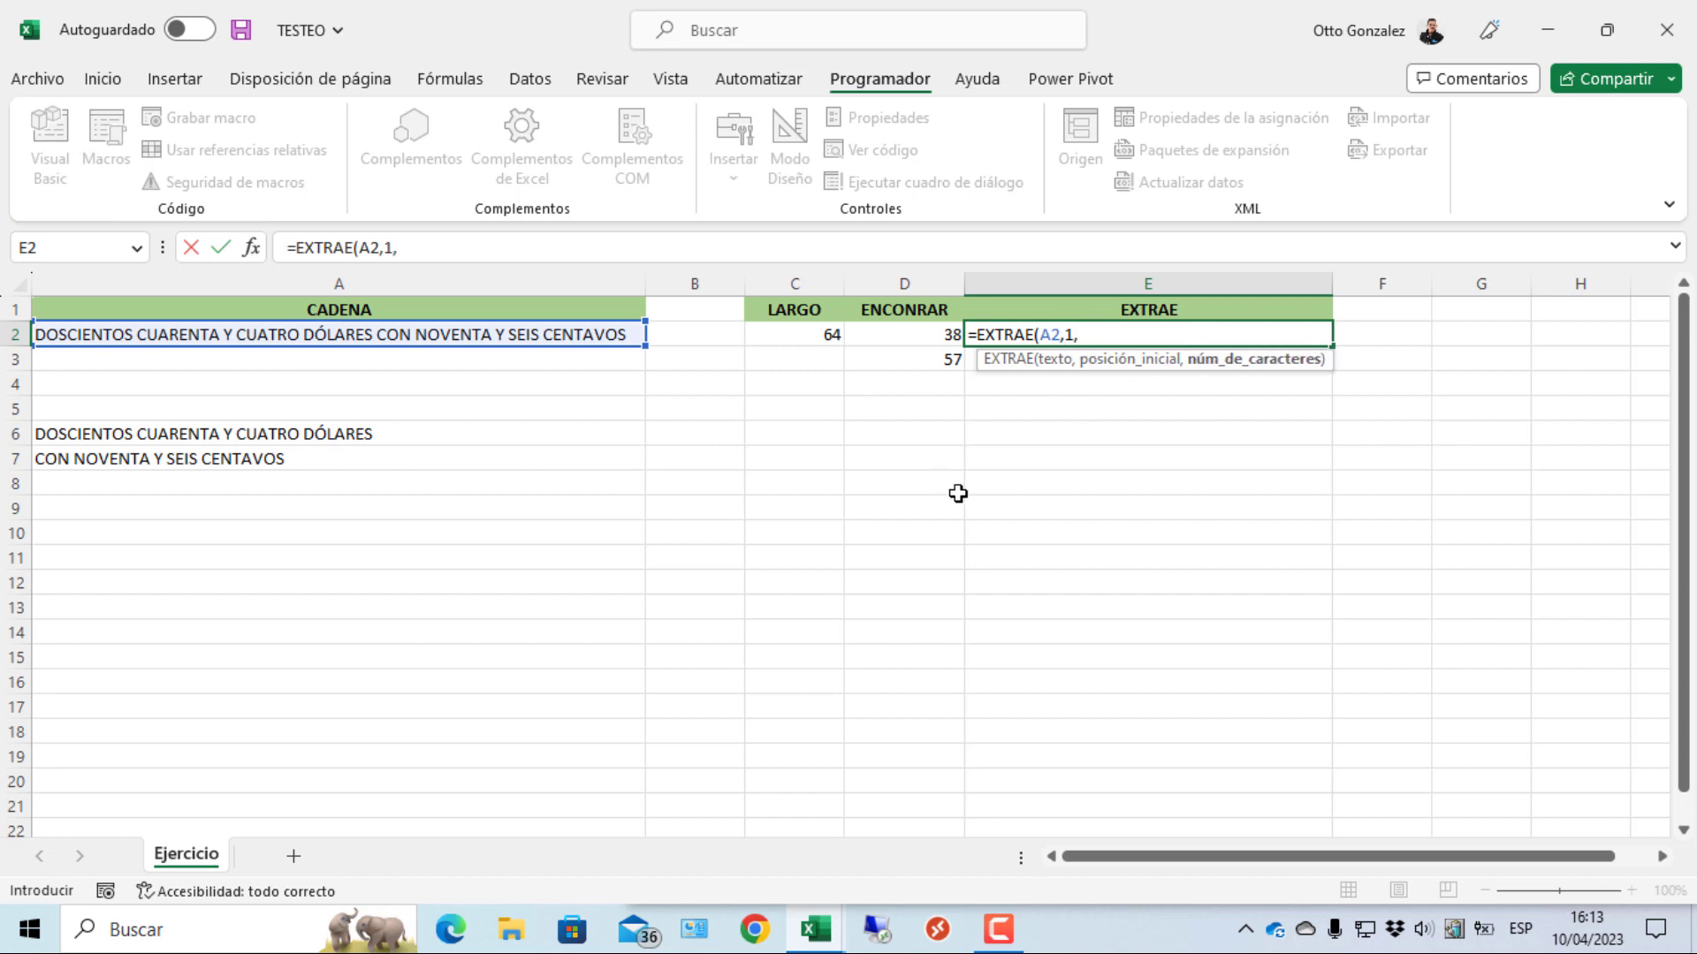
text(38-)
text(2)
text())
key(Return)
key(Up)
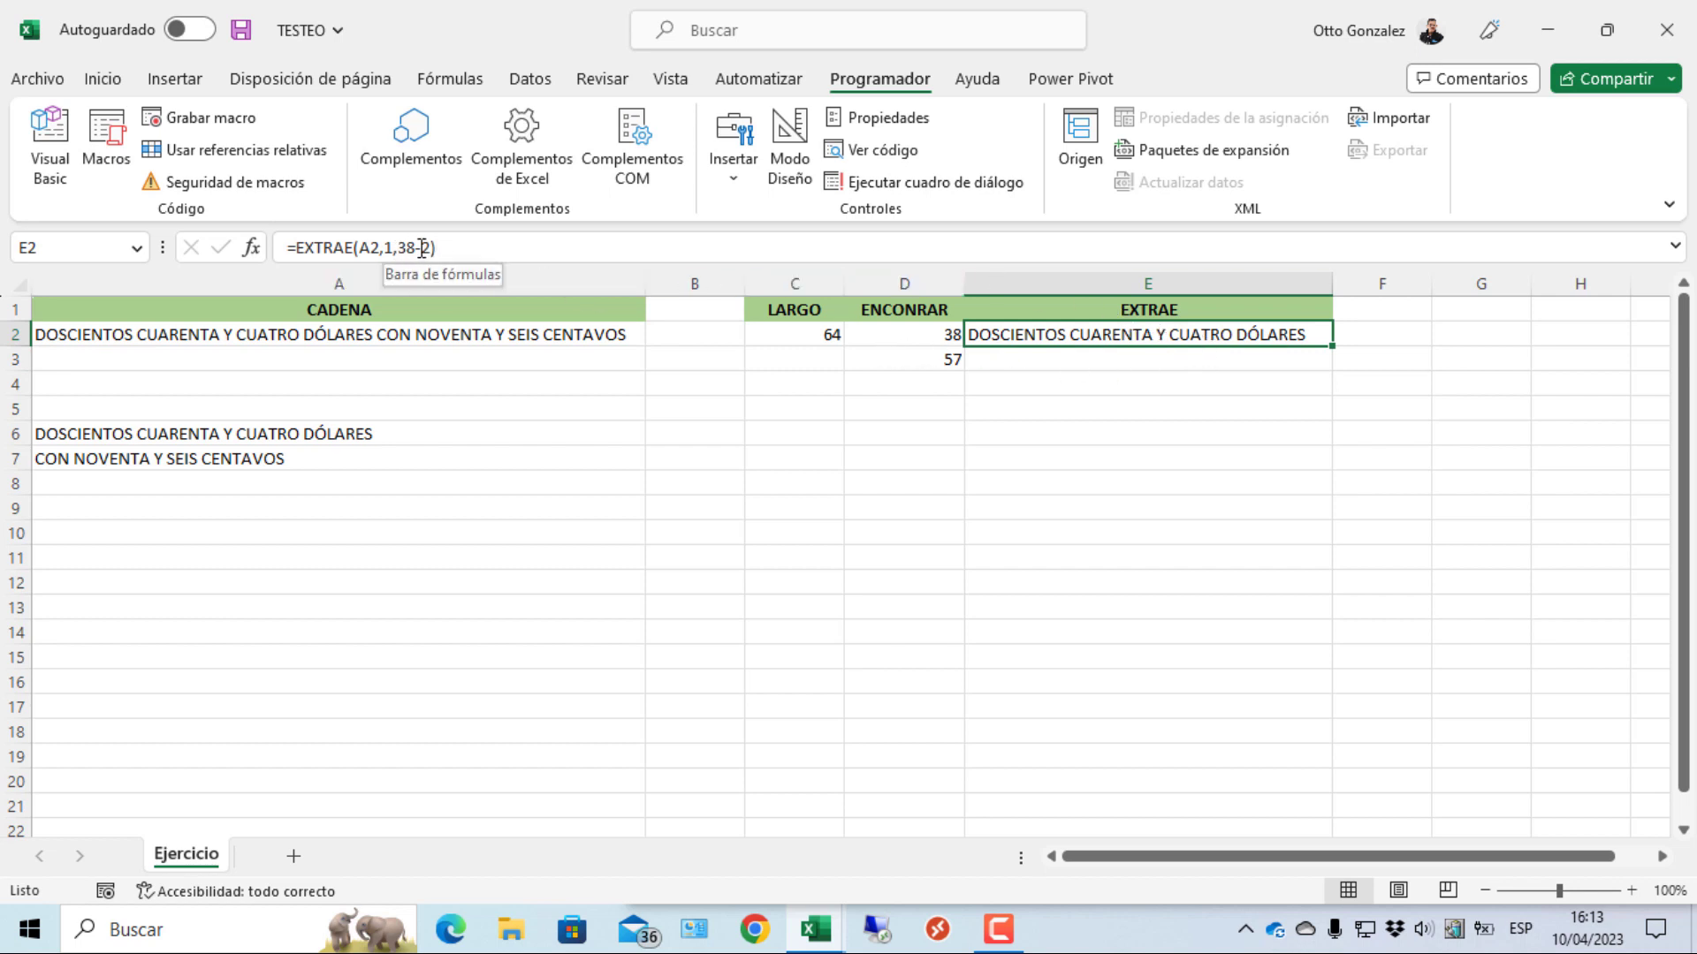
click(917, 343)
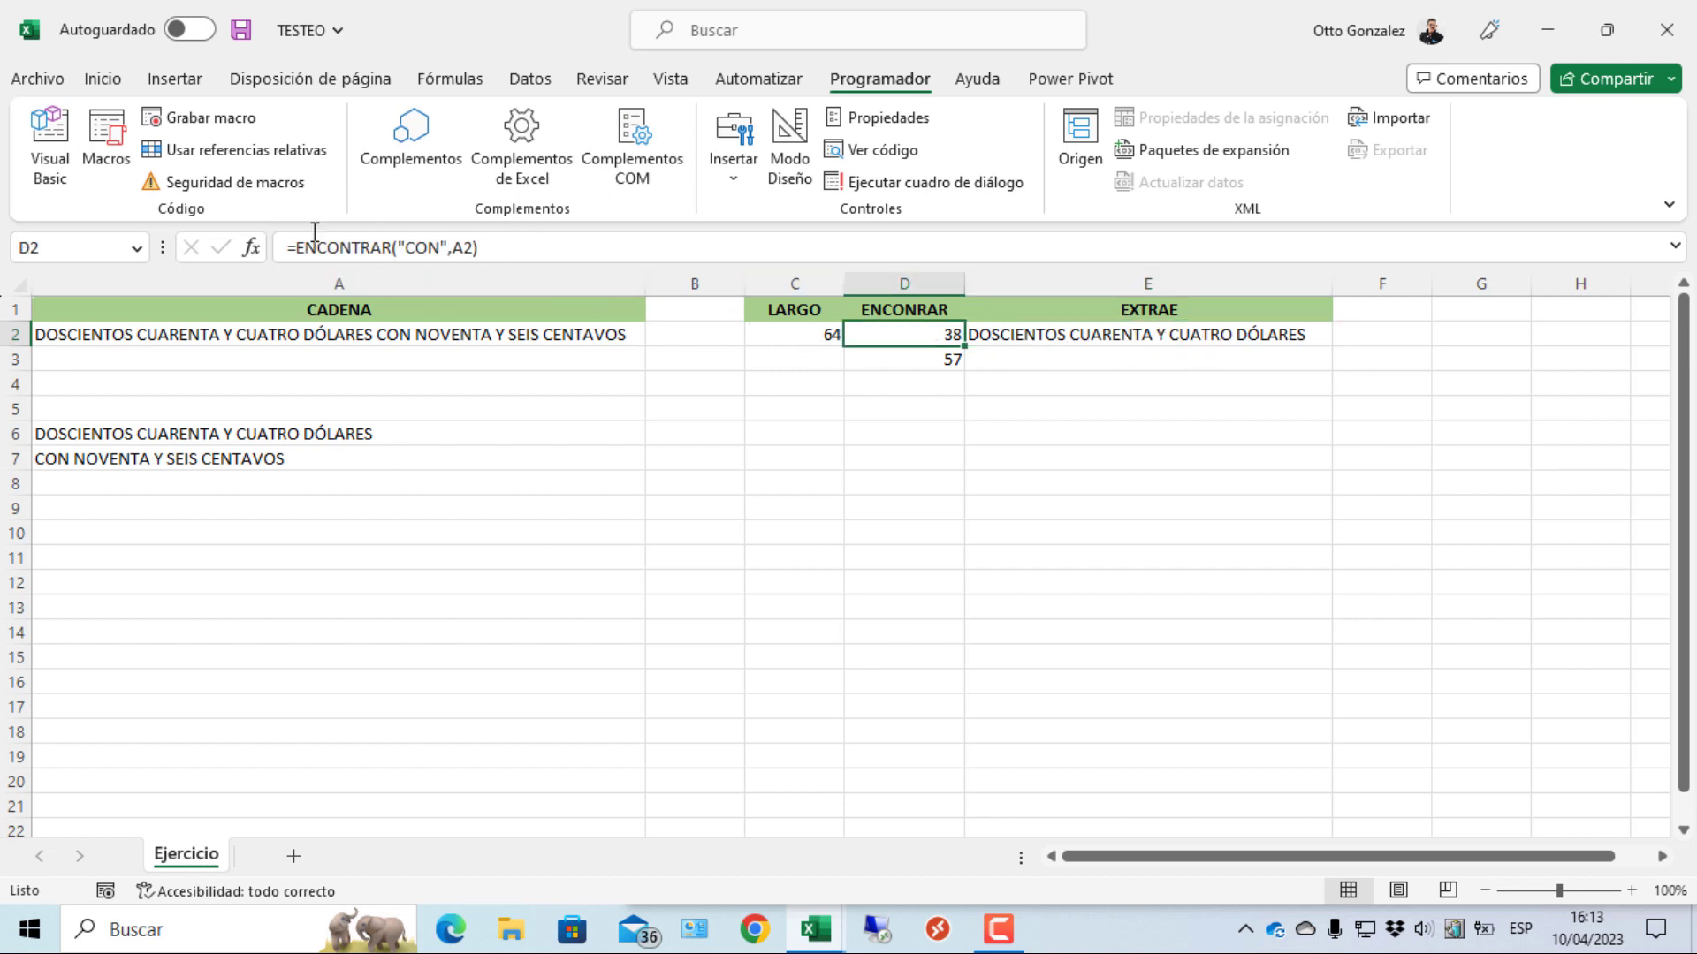
- Replace E2's fixed length 38-2 with ENCONTRAR("CON",A2) copied from D2, then append -2
drag(298, 246, 492, 255)
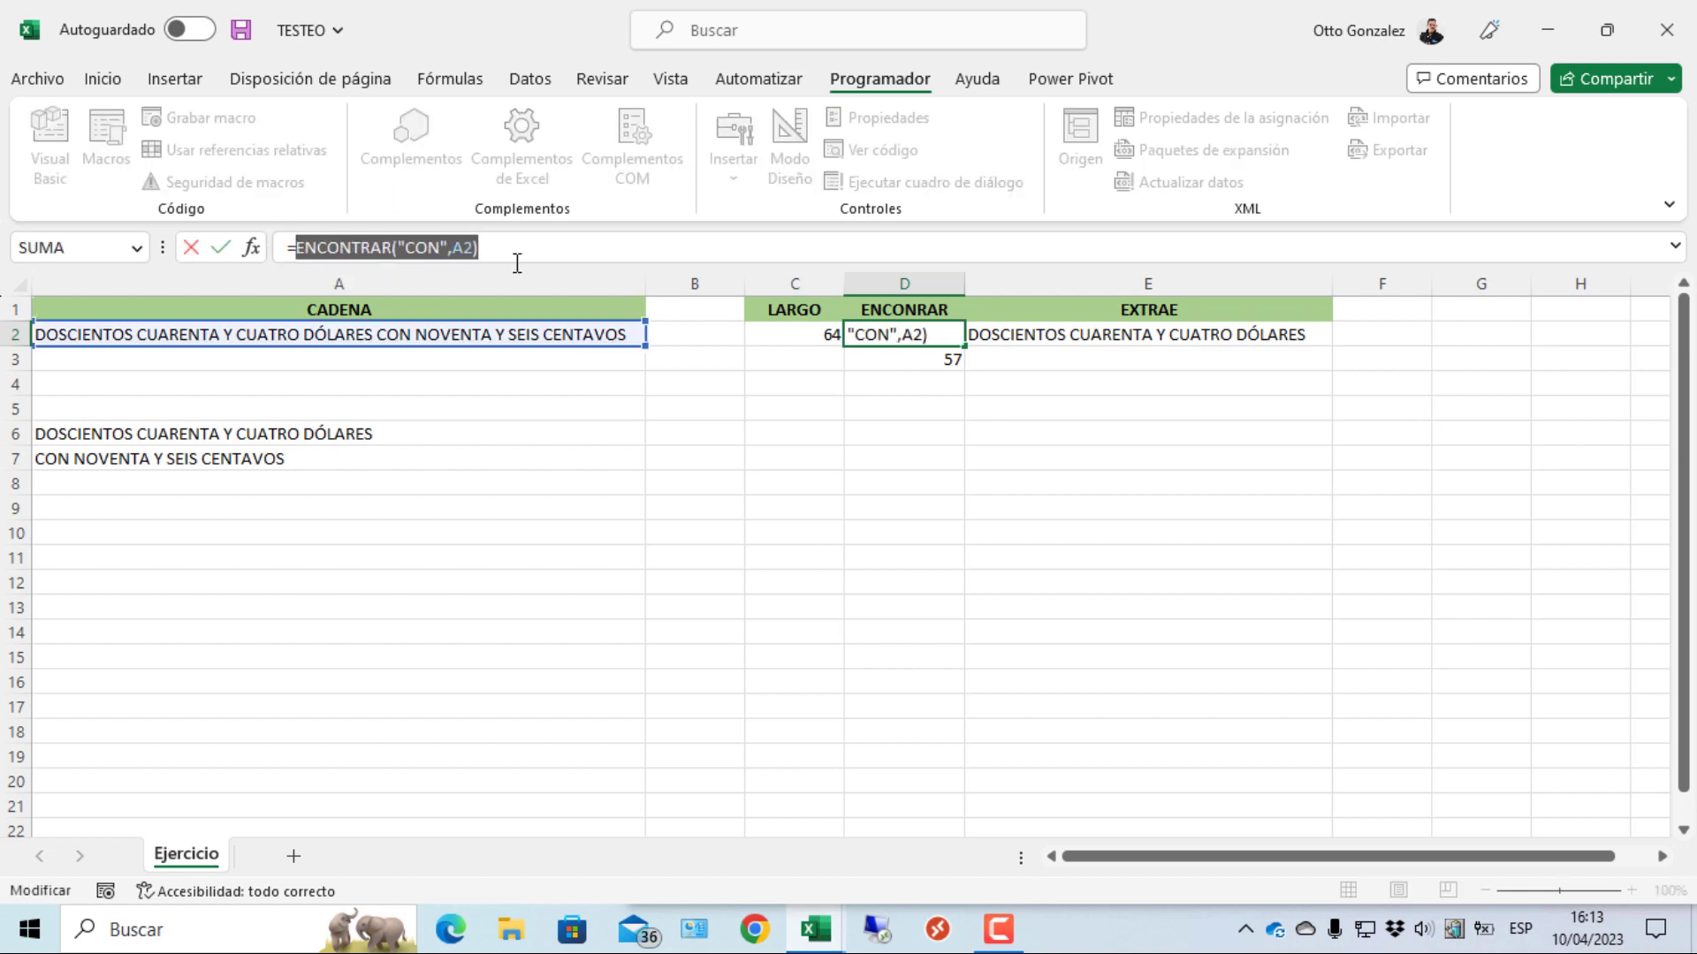
key(Escape)
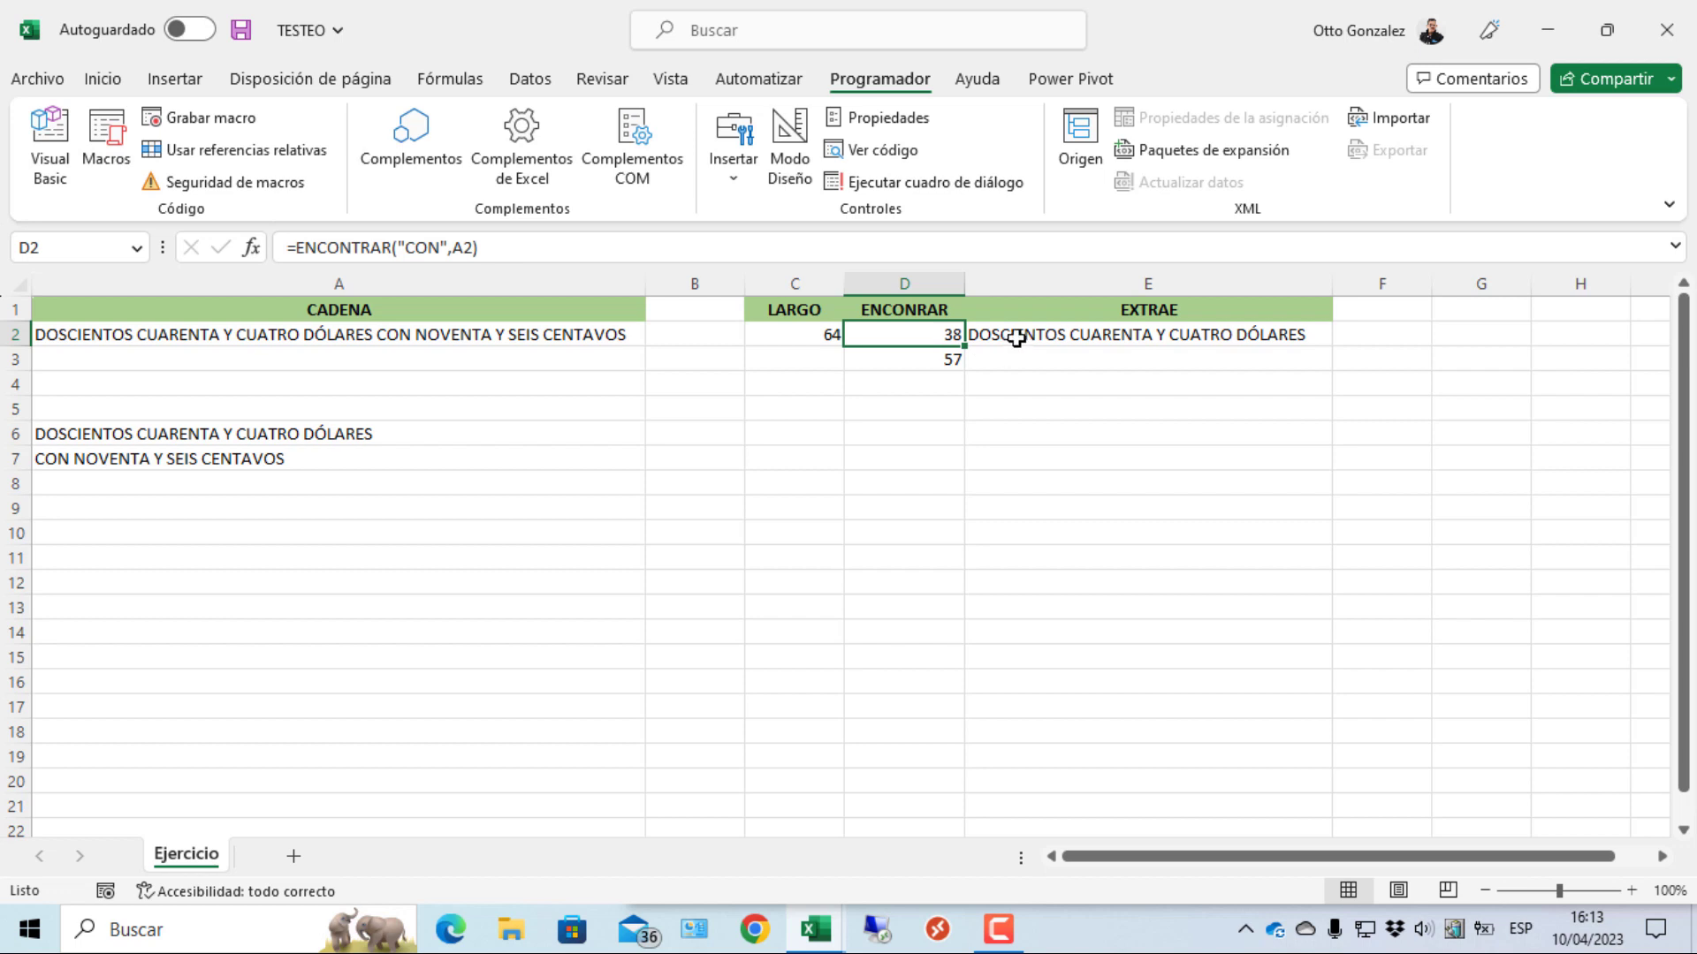
click(1016, 338)
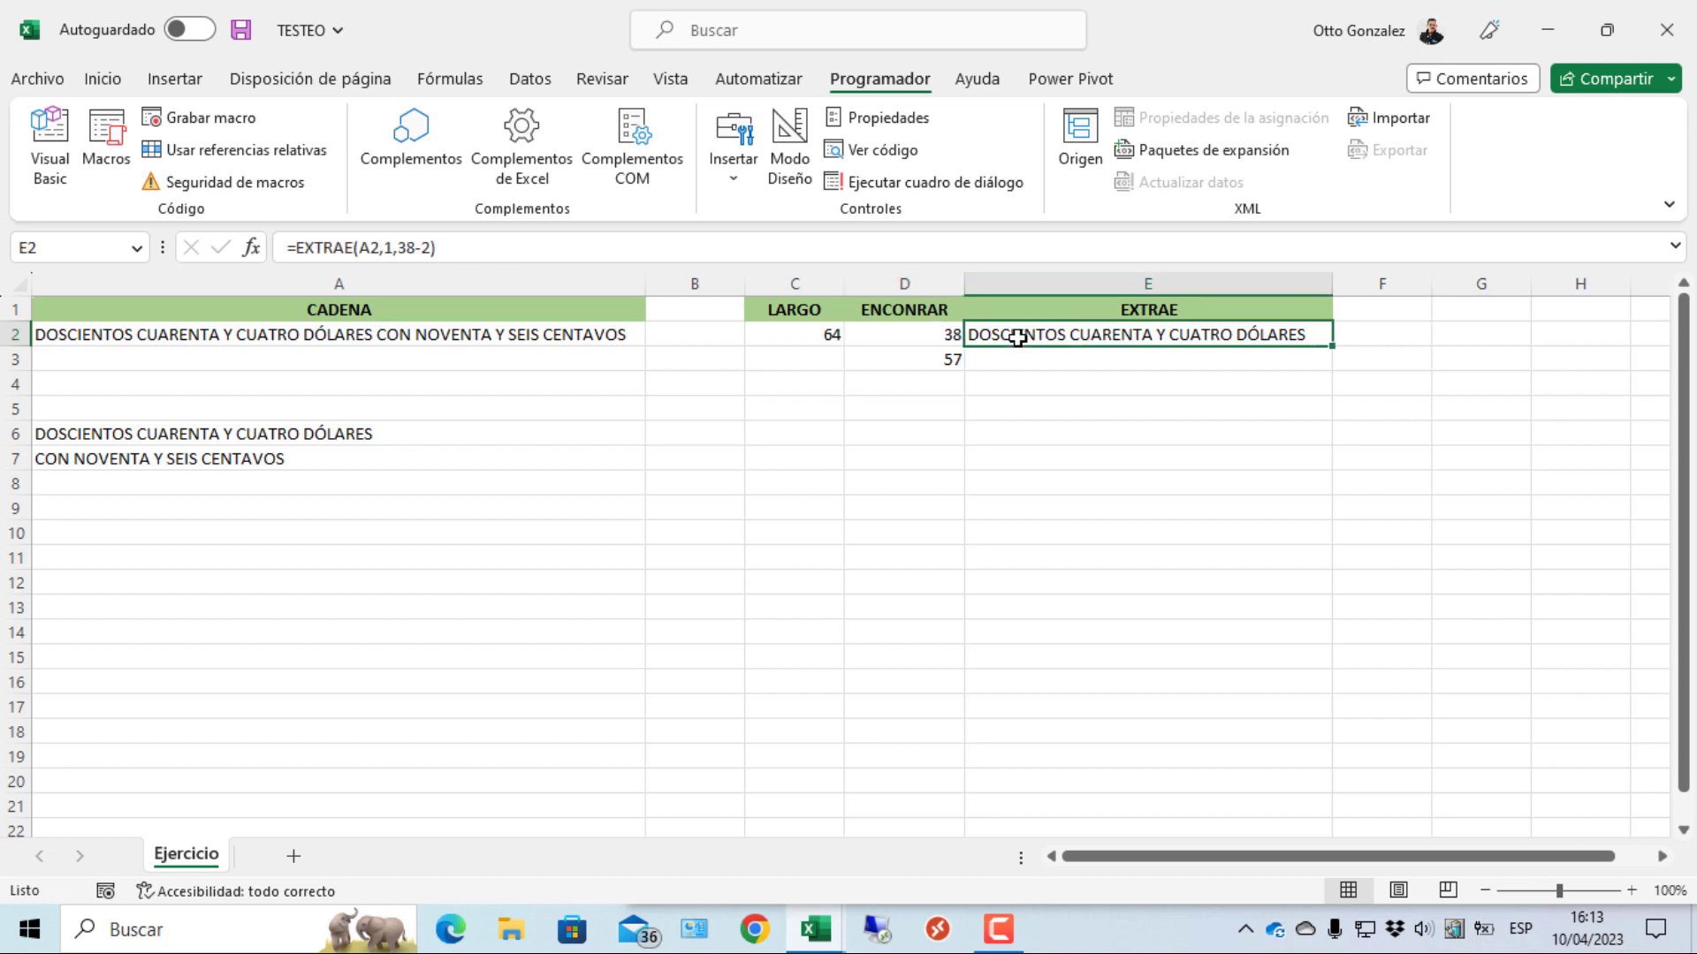
click(401, 248)
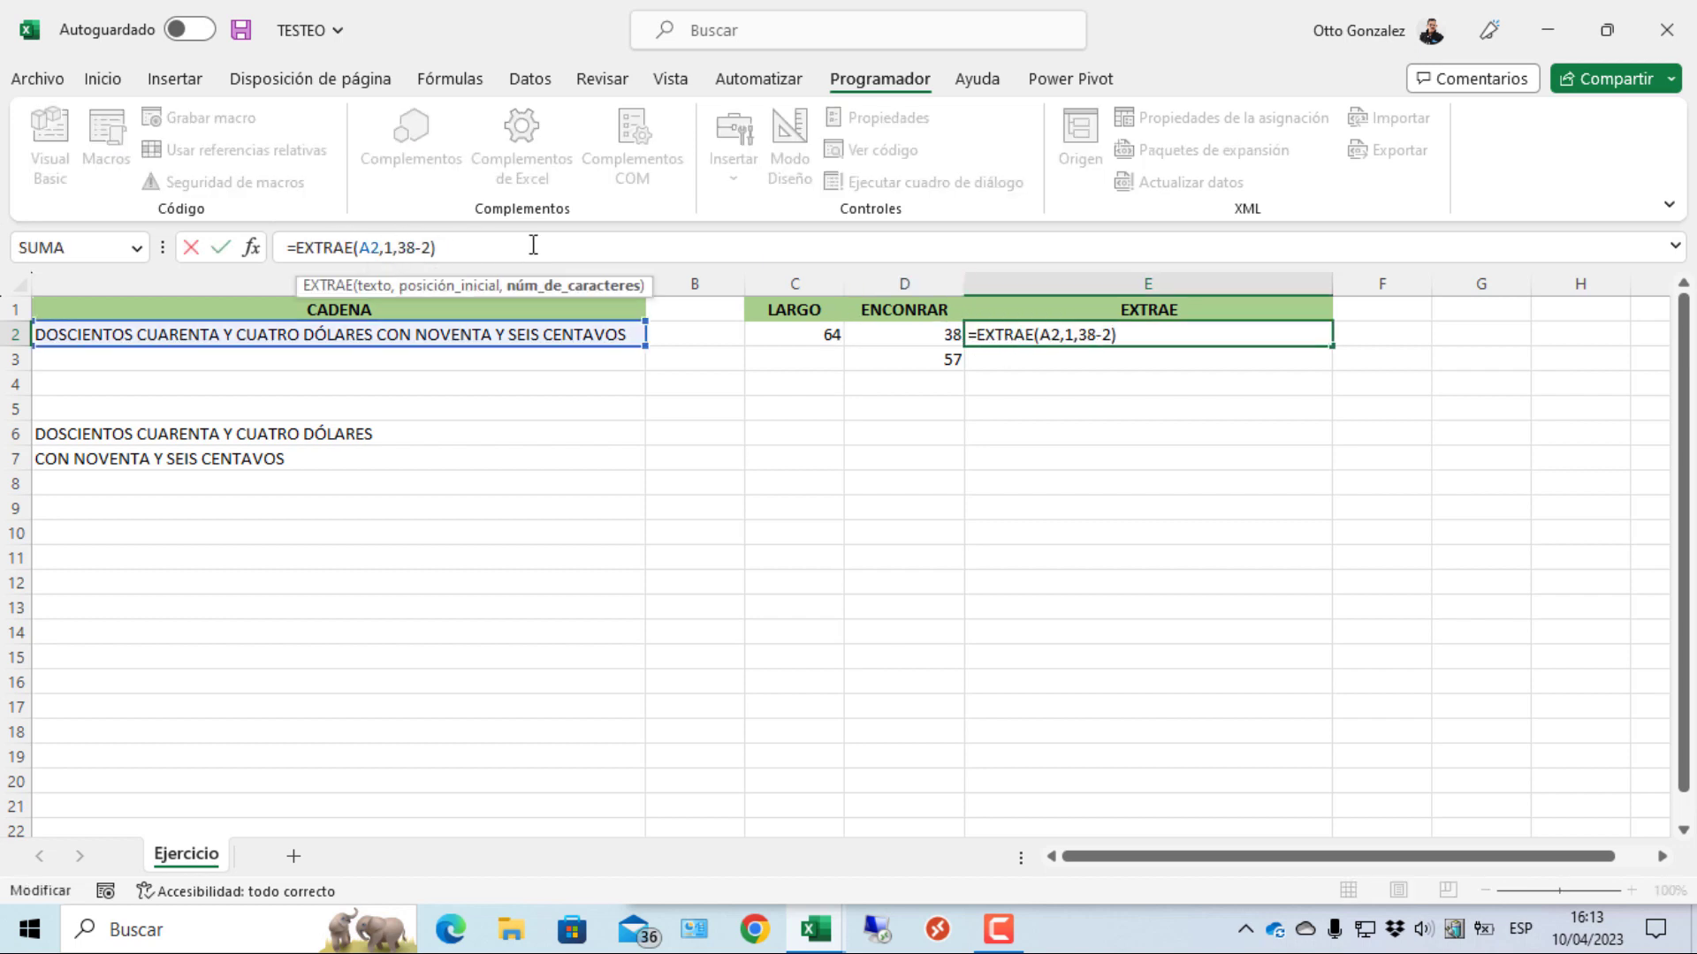
key(shift+Right)
key(shift+Right)
key(shift+Right)
key(shift+Right)
text(ENCONTRAR("CON",A2))
key(Return)
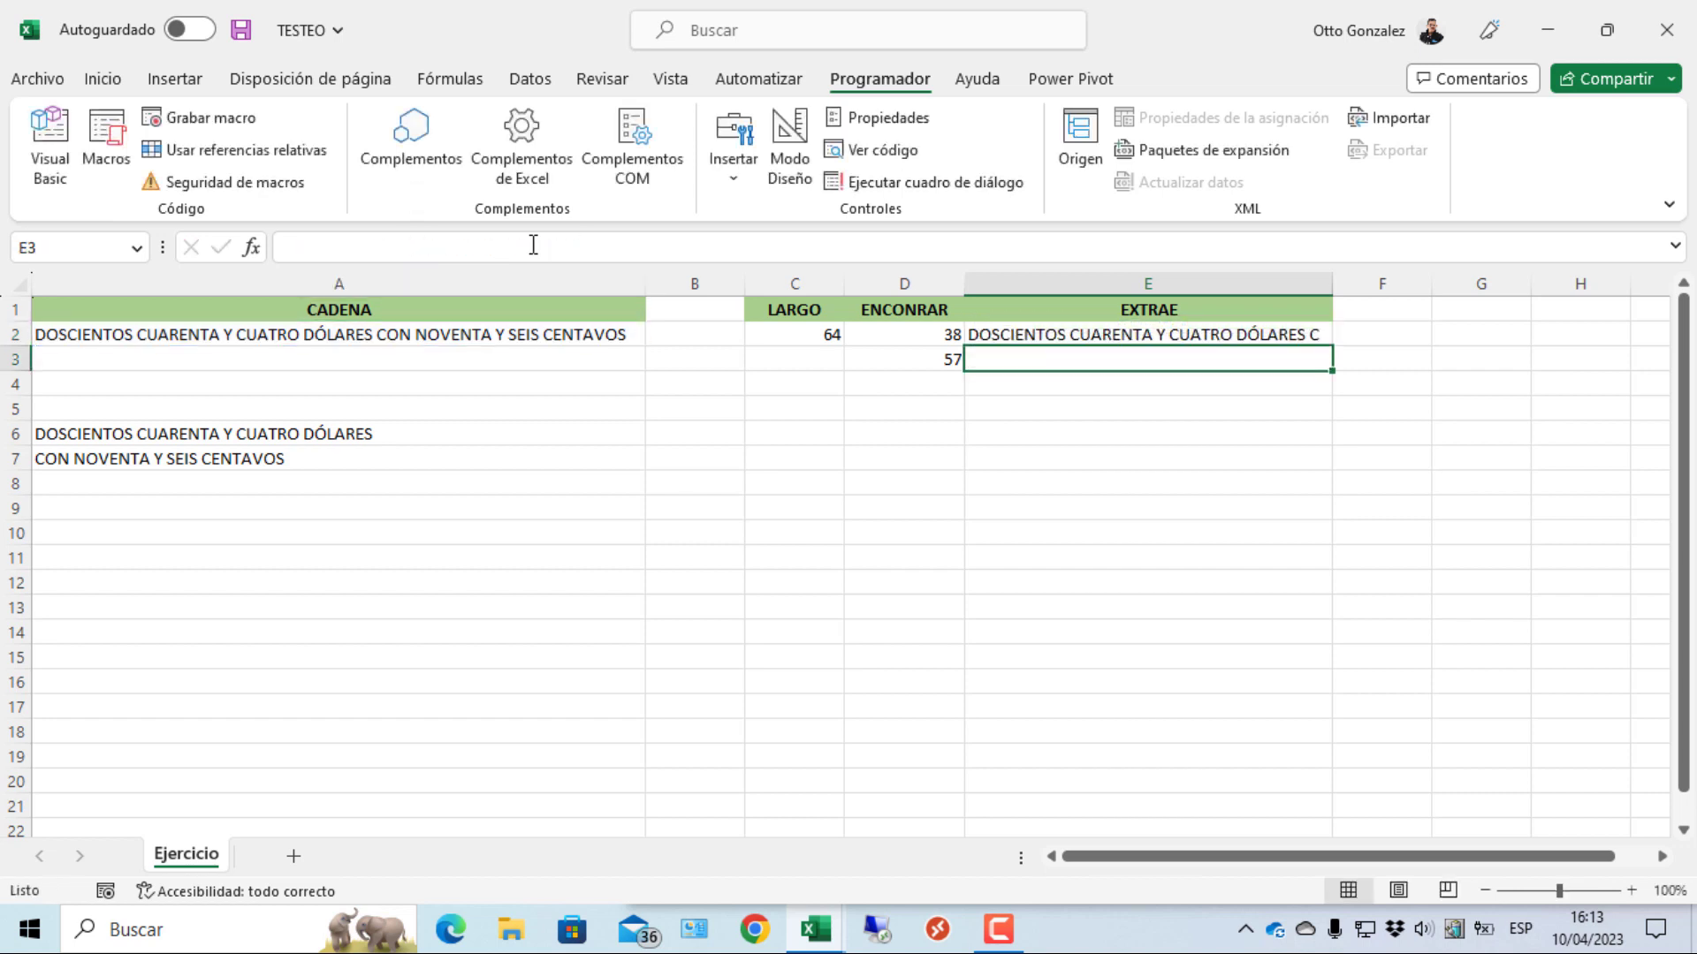
key(Up)
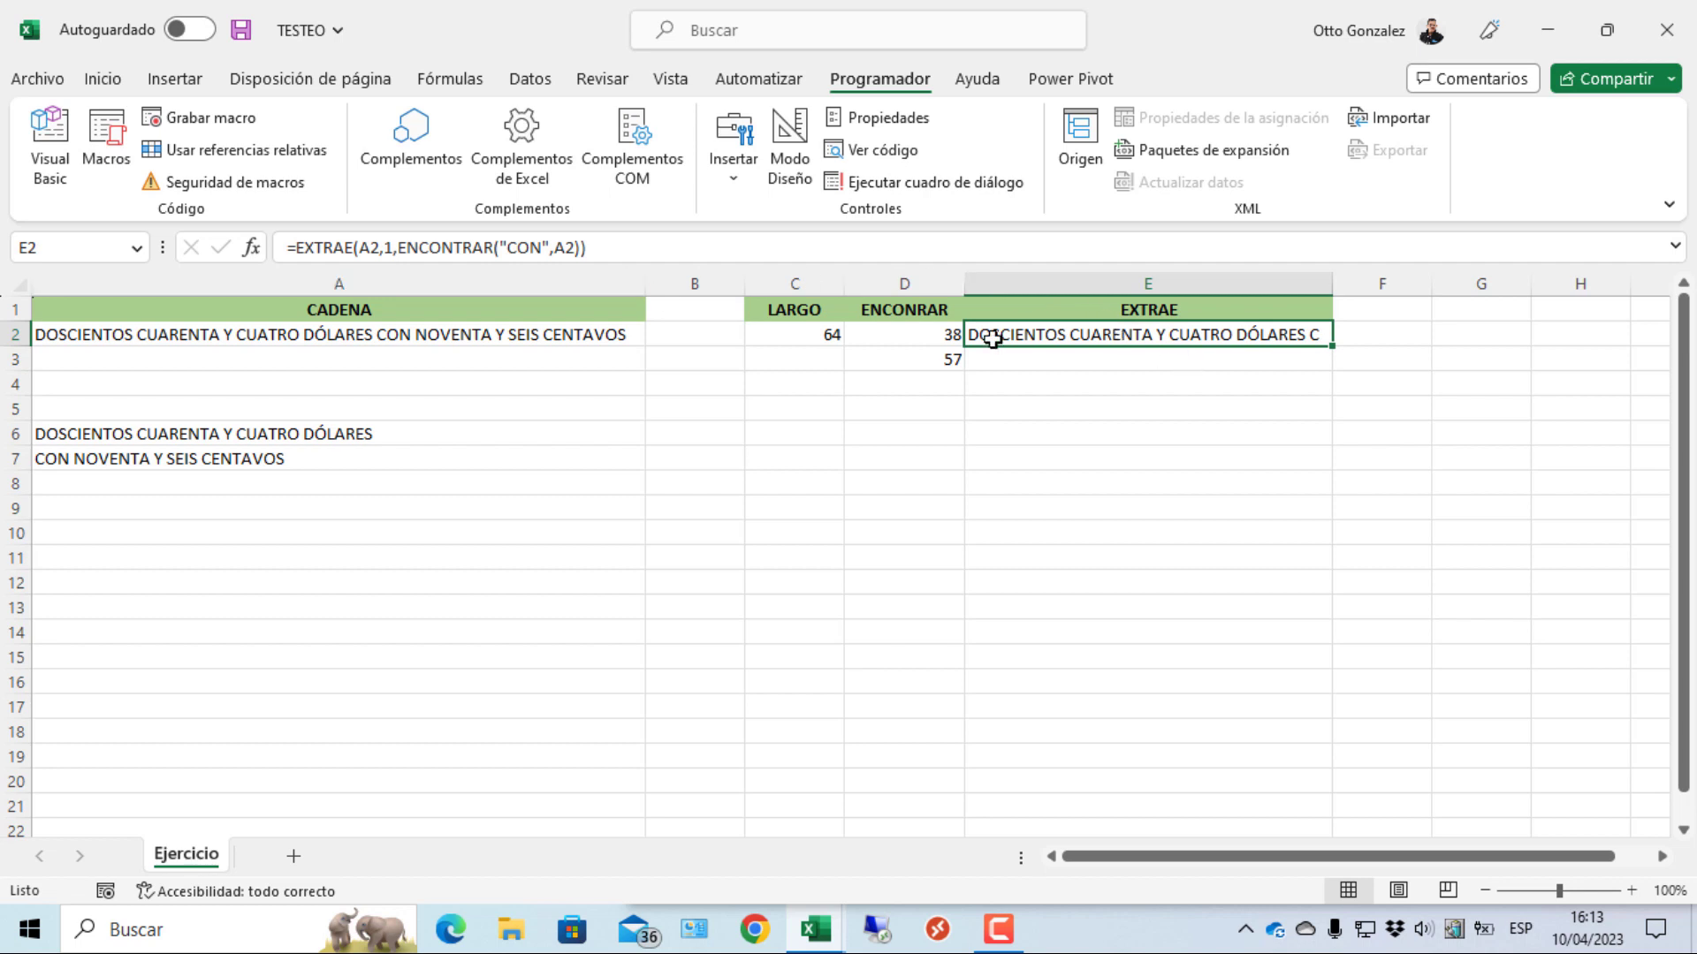
click(580, 247)
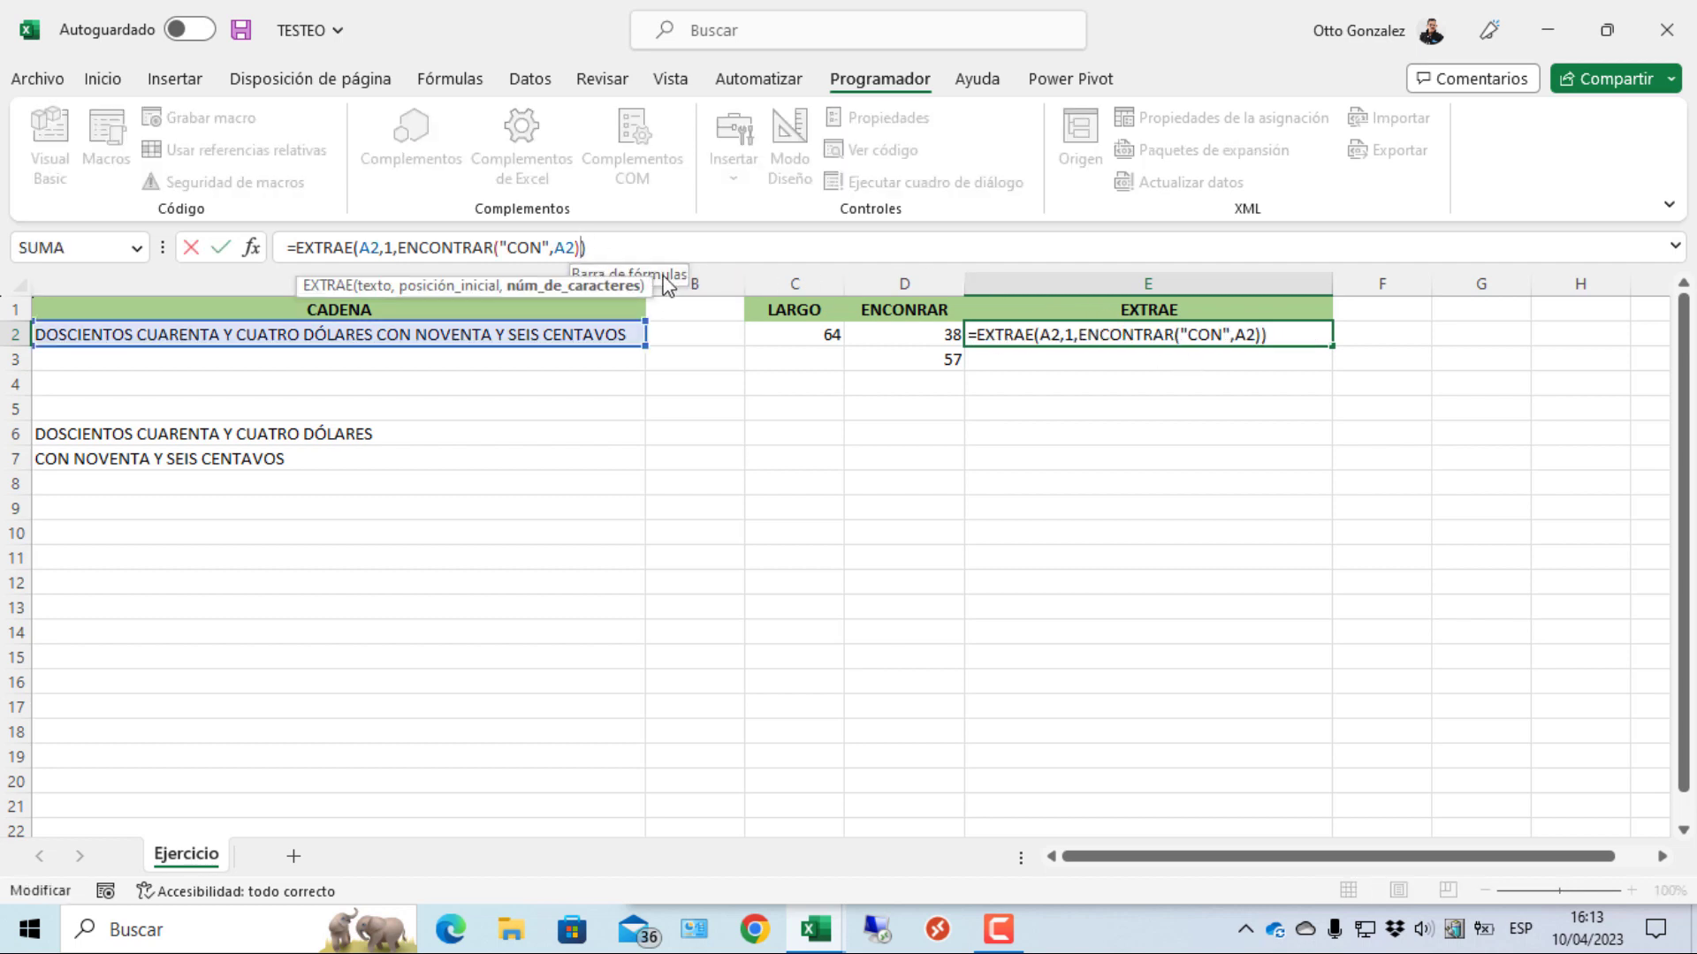
text(-)
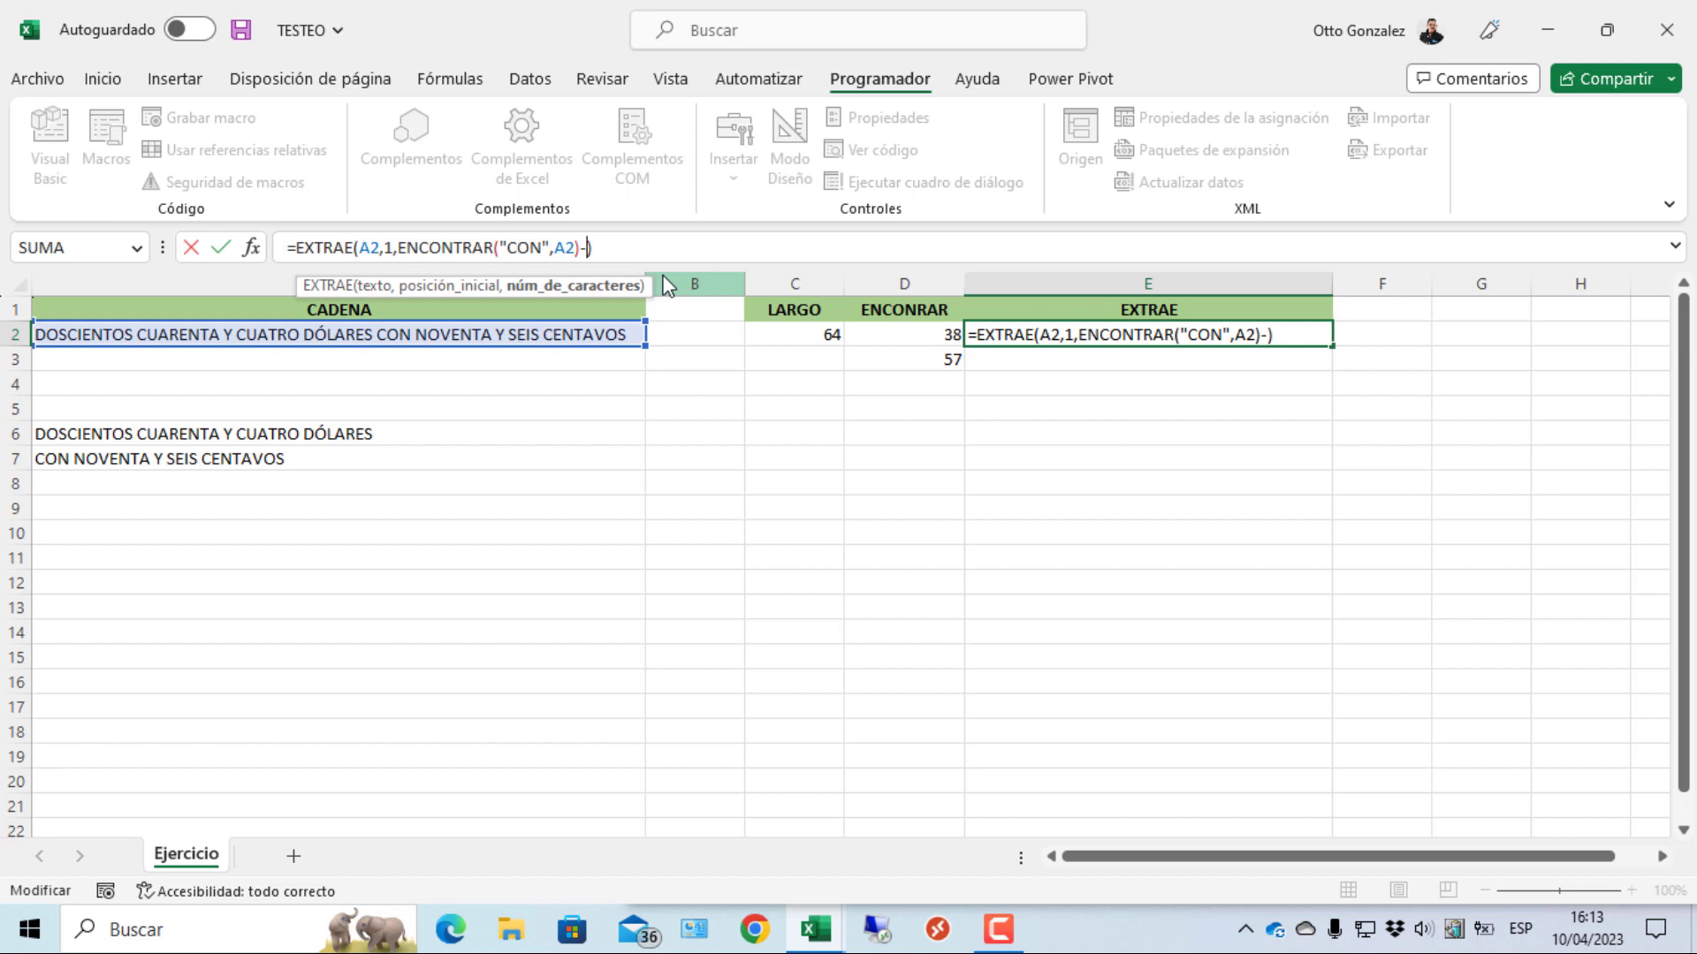
text(2)
- Commit E2, then enter =EXTRAE(A2,38,57) in E3 to return 'CON NOVENTA Y SEIS CENTAVOS'
key(Return)
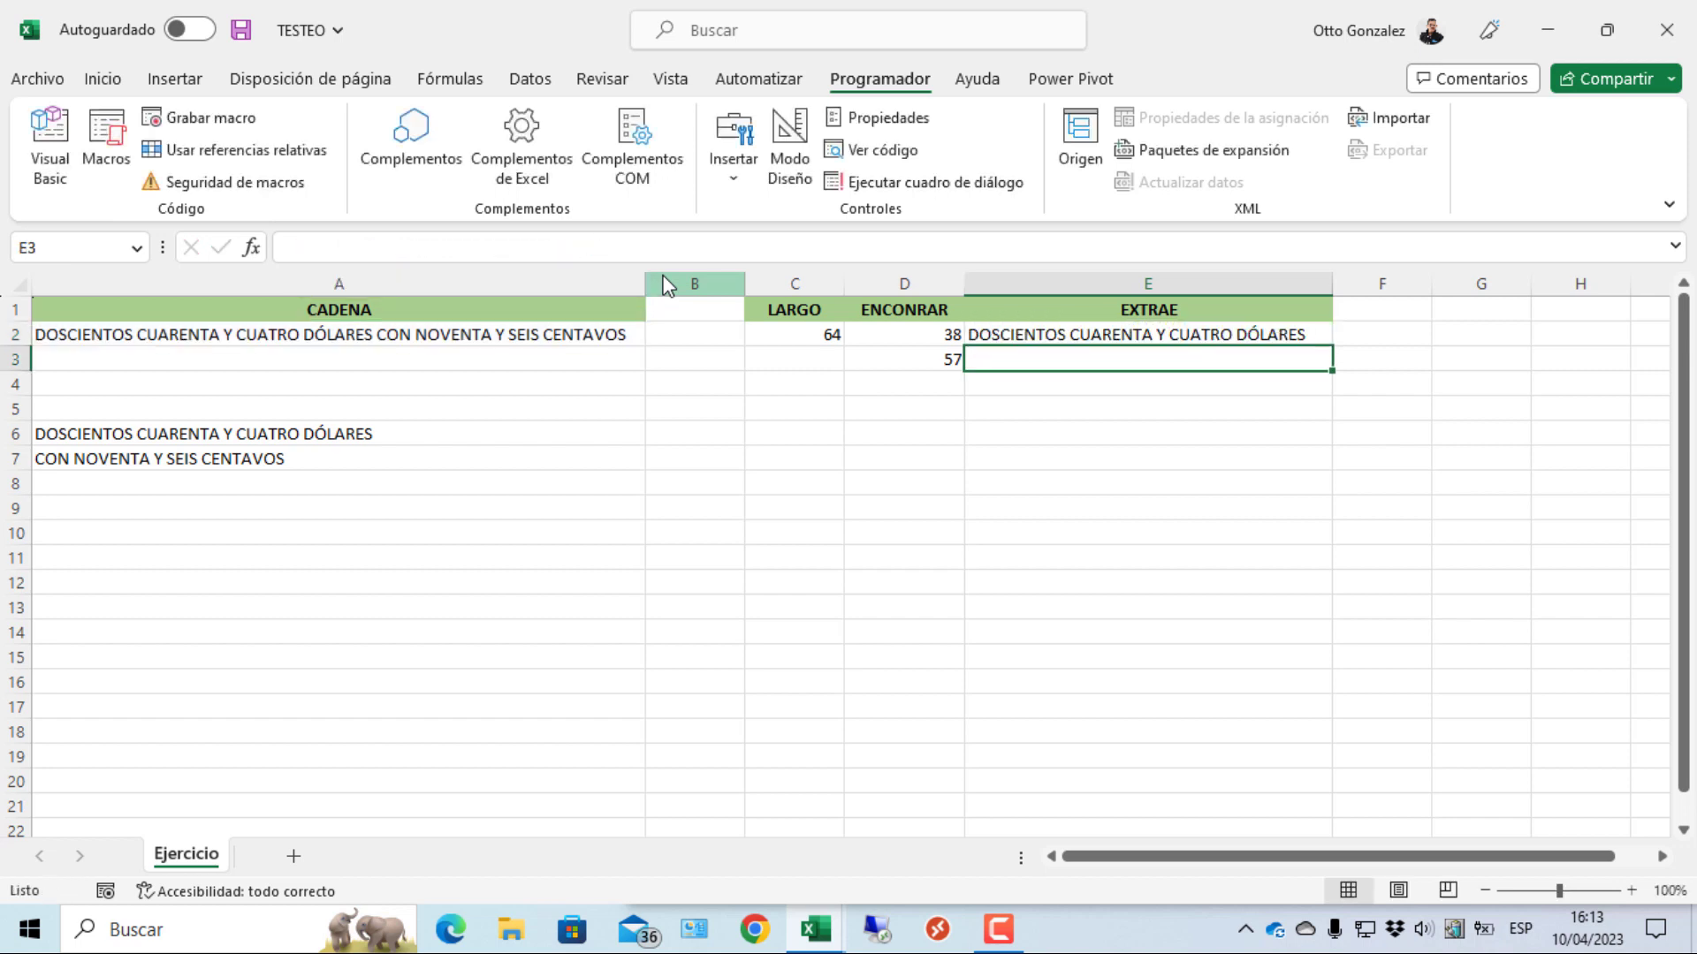
key(Up)
key(Down)
text(=EXT)
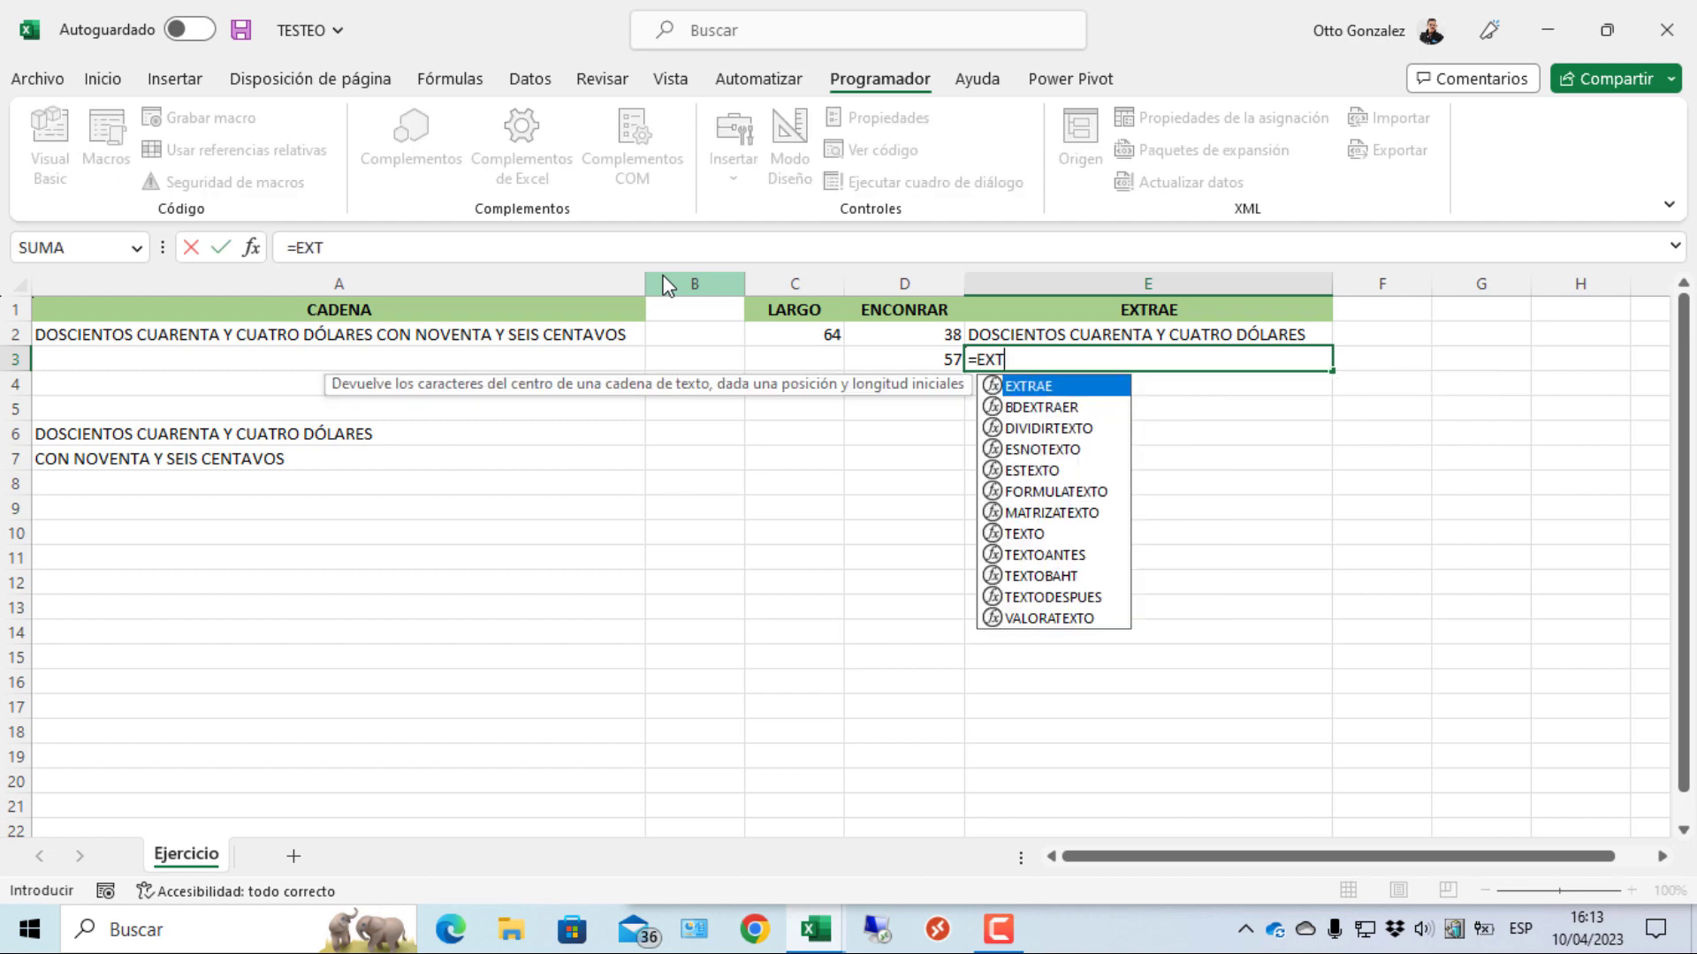
text(RAE()
key(Left)
key(Left)
key(Left)
key(Left)
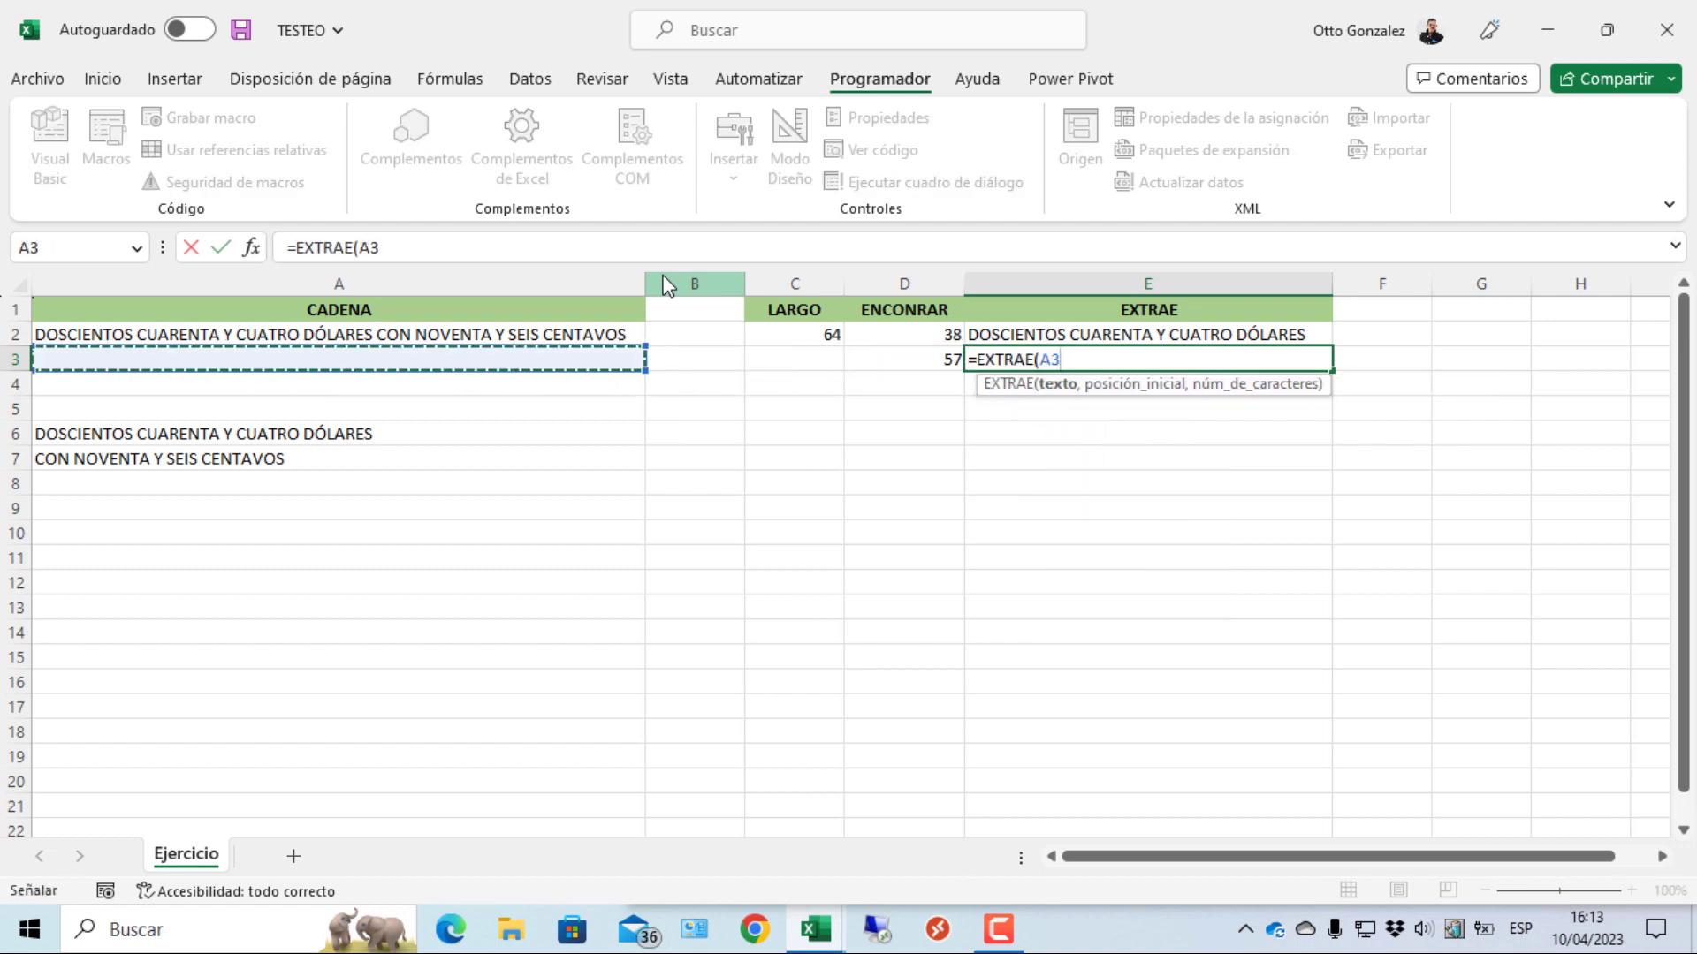
key(Up)
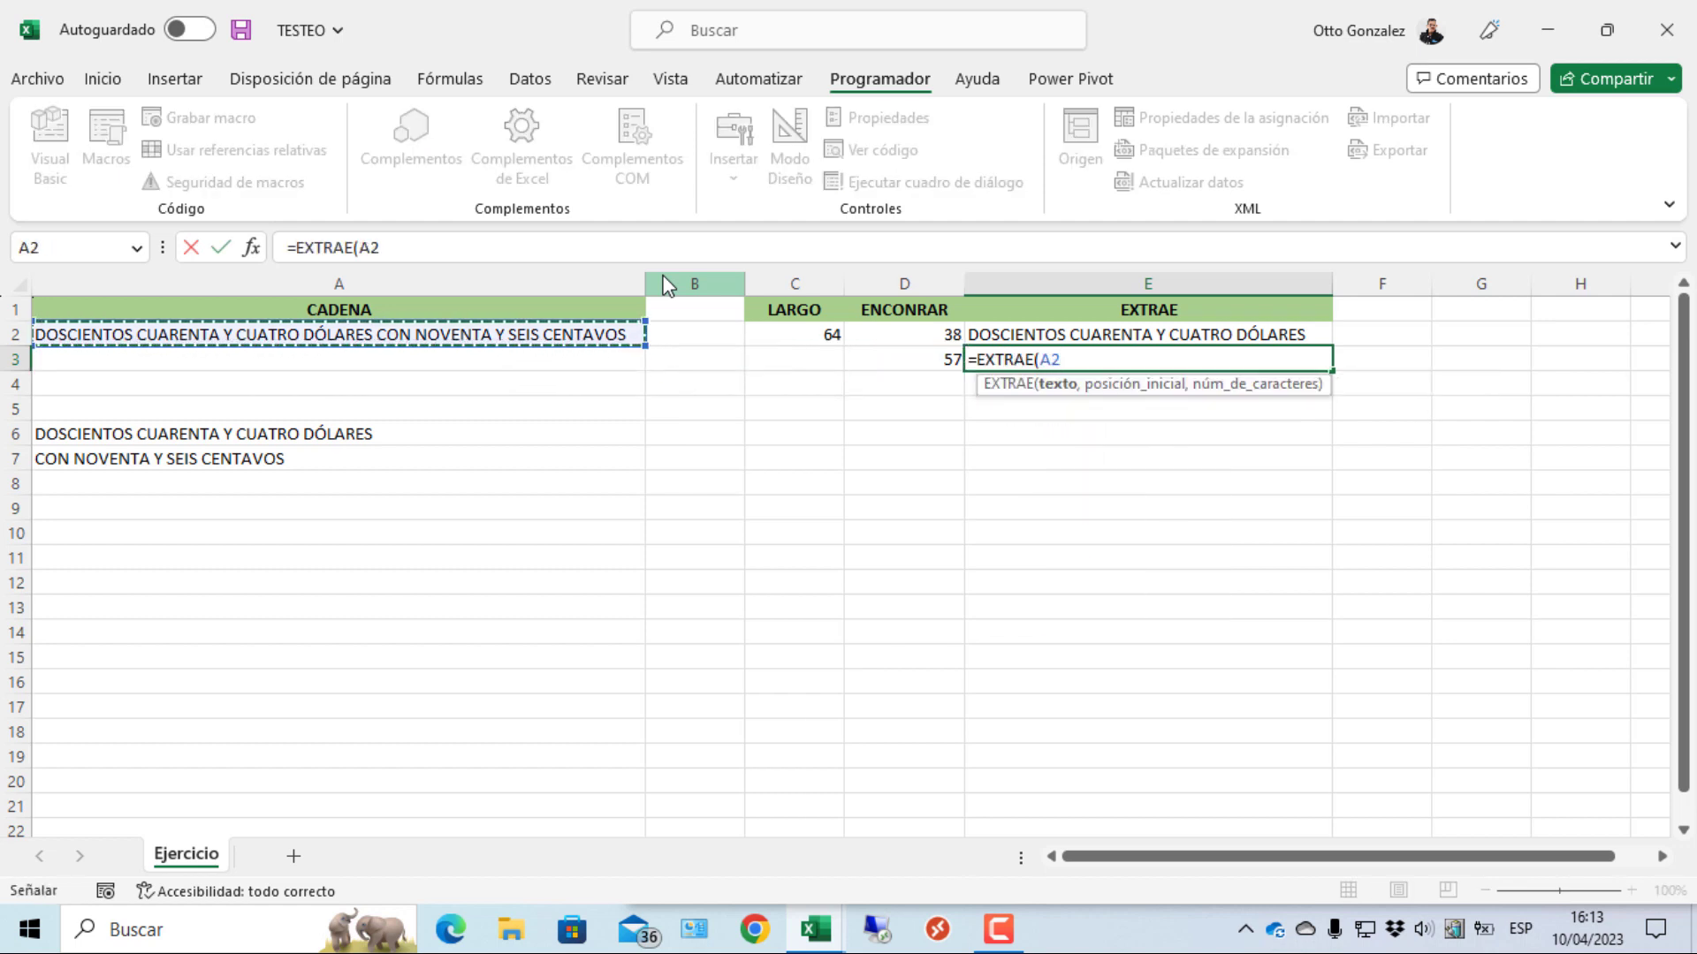
text(,)
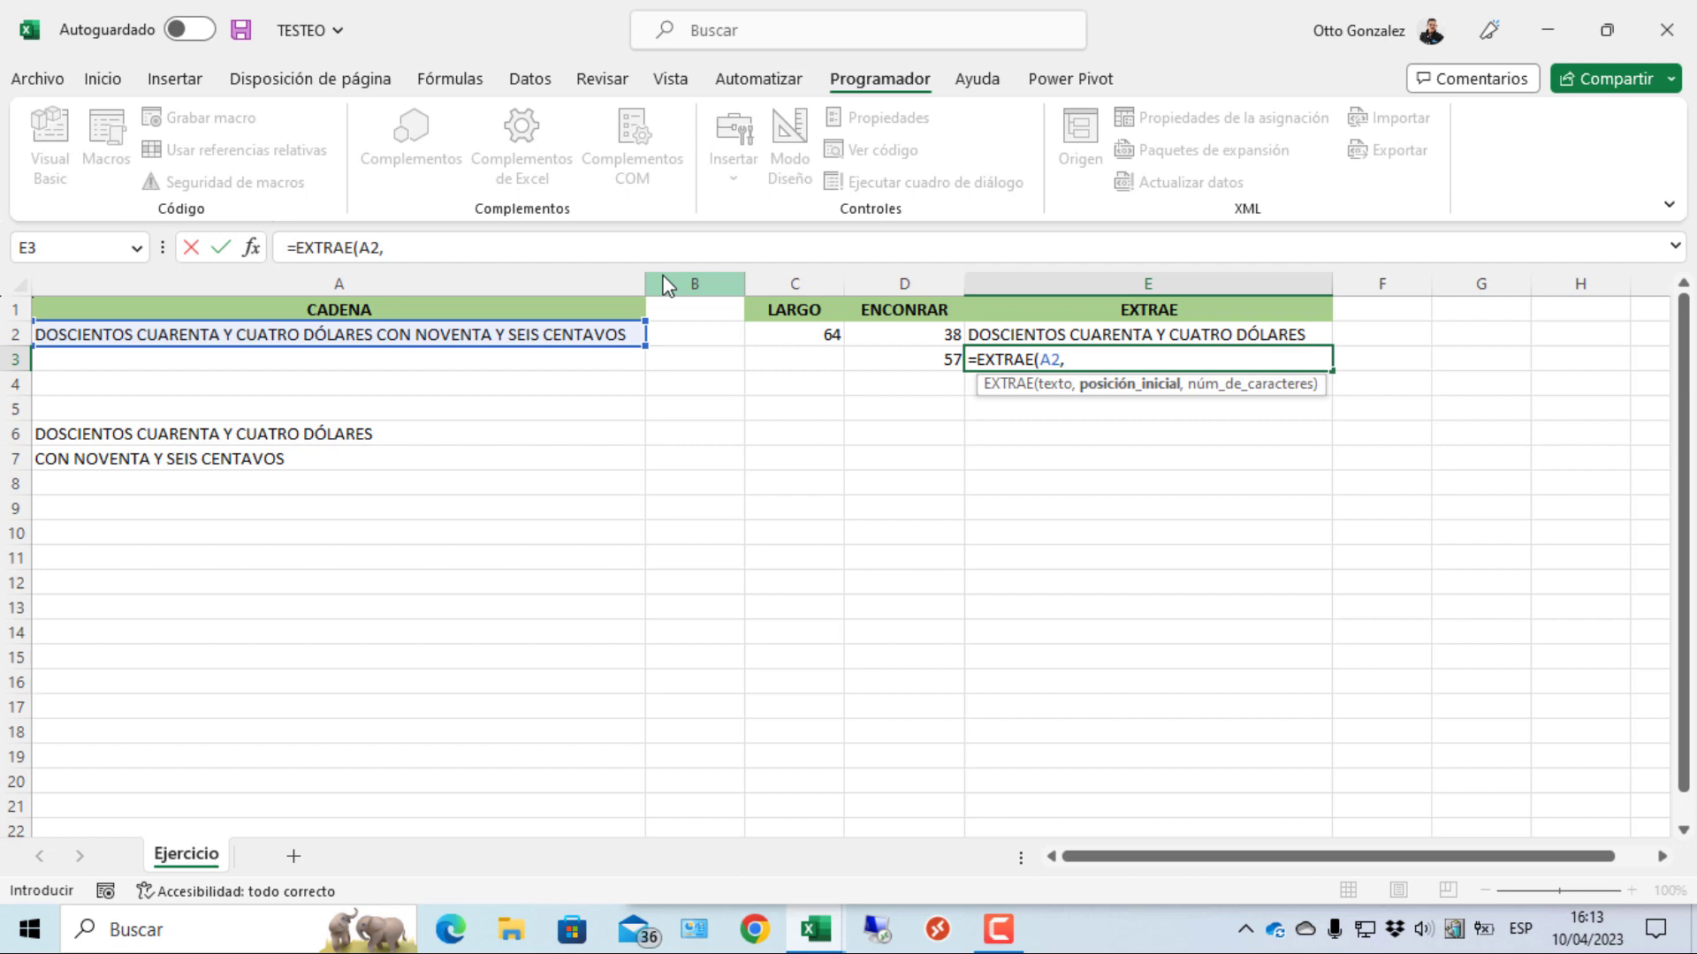
text(38)
text(,)
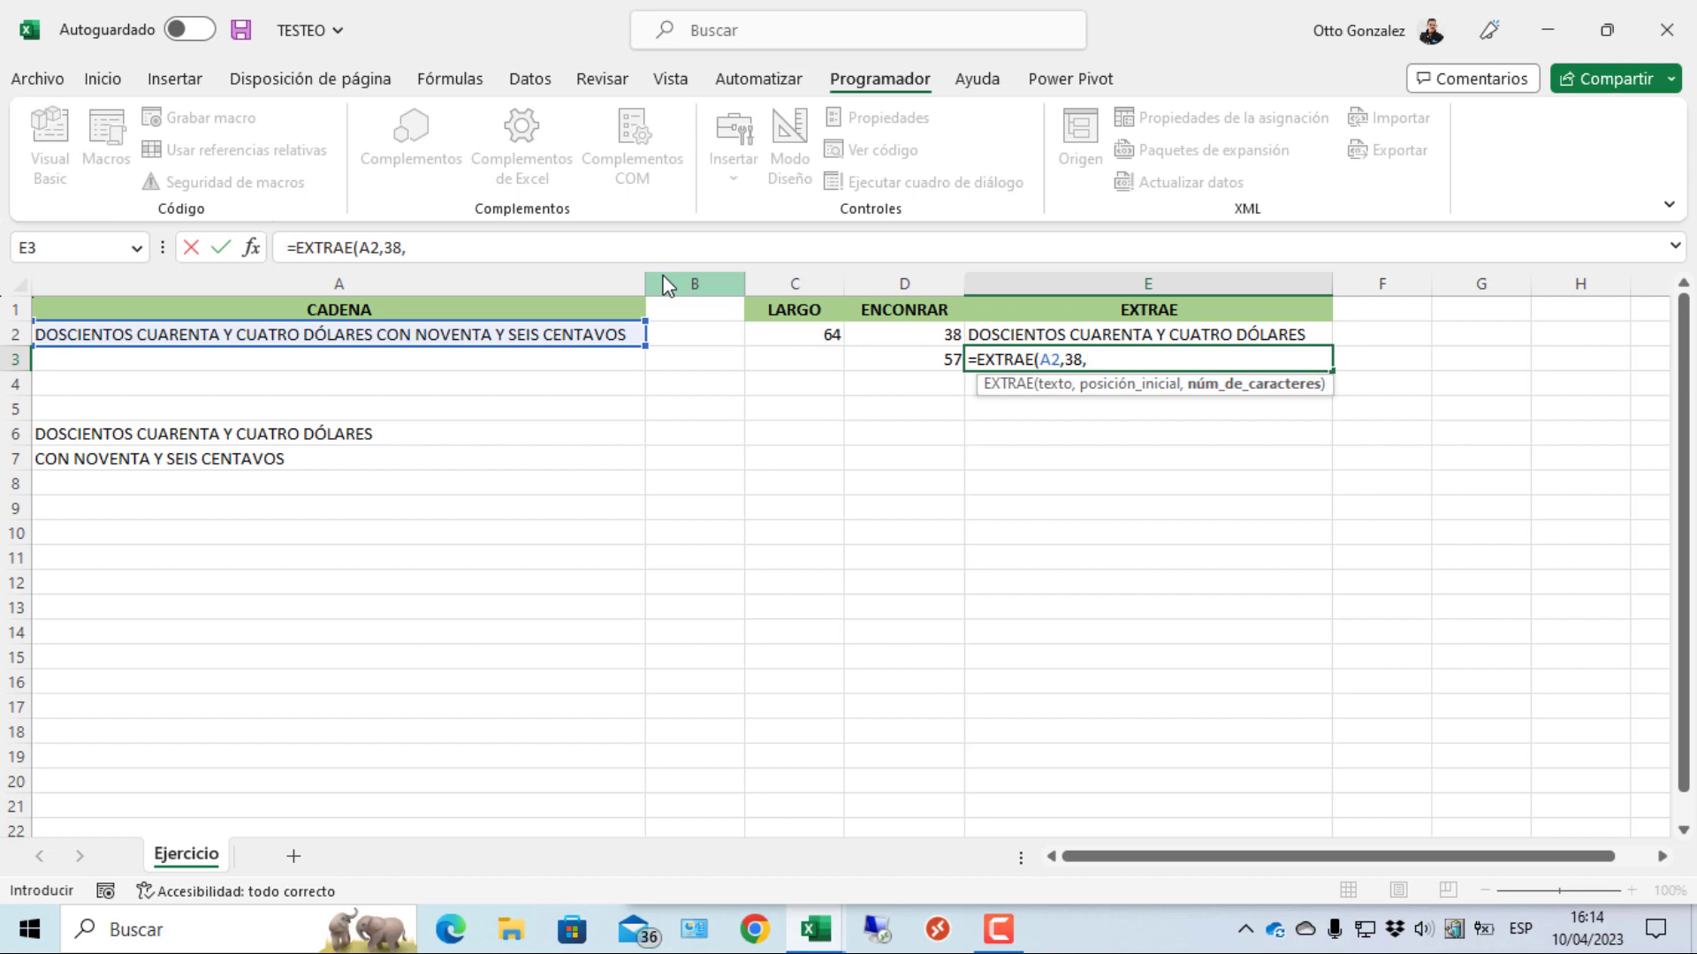
text(57)
key(Return)
key(Up)
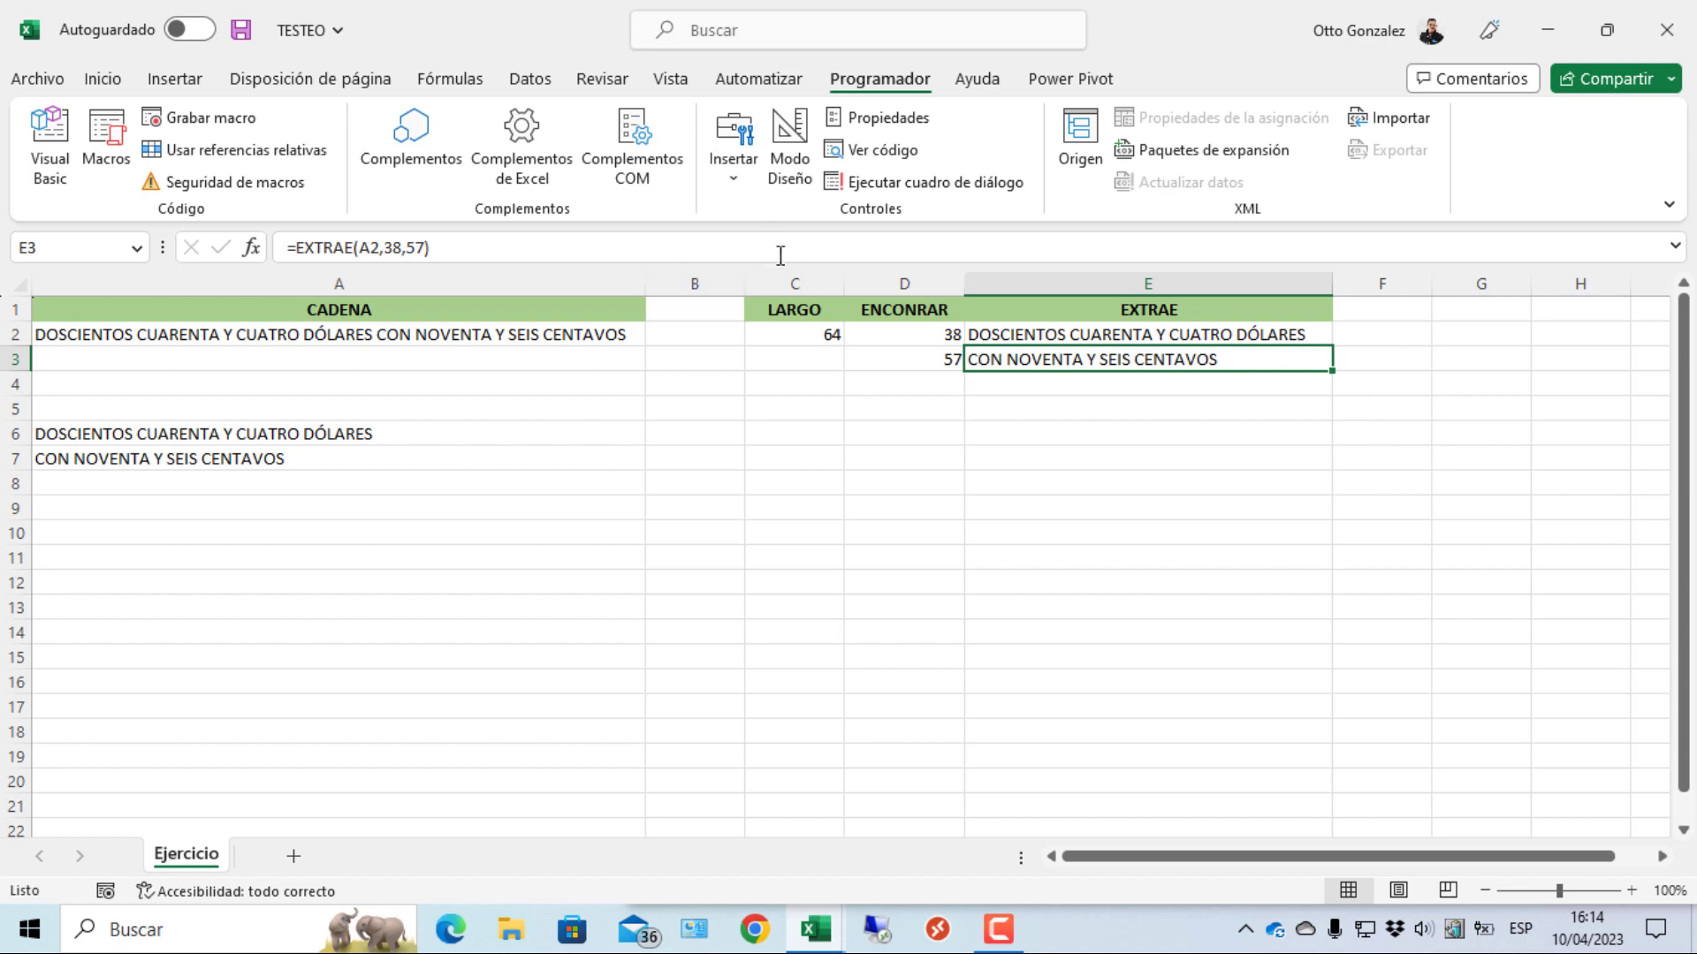
click(932, 334)
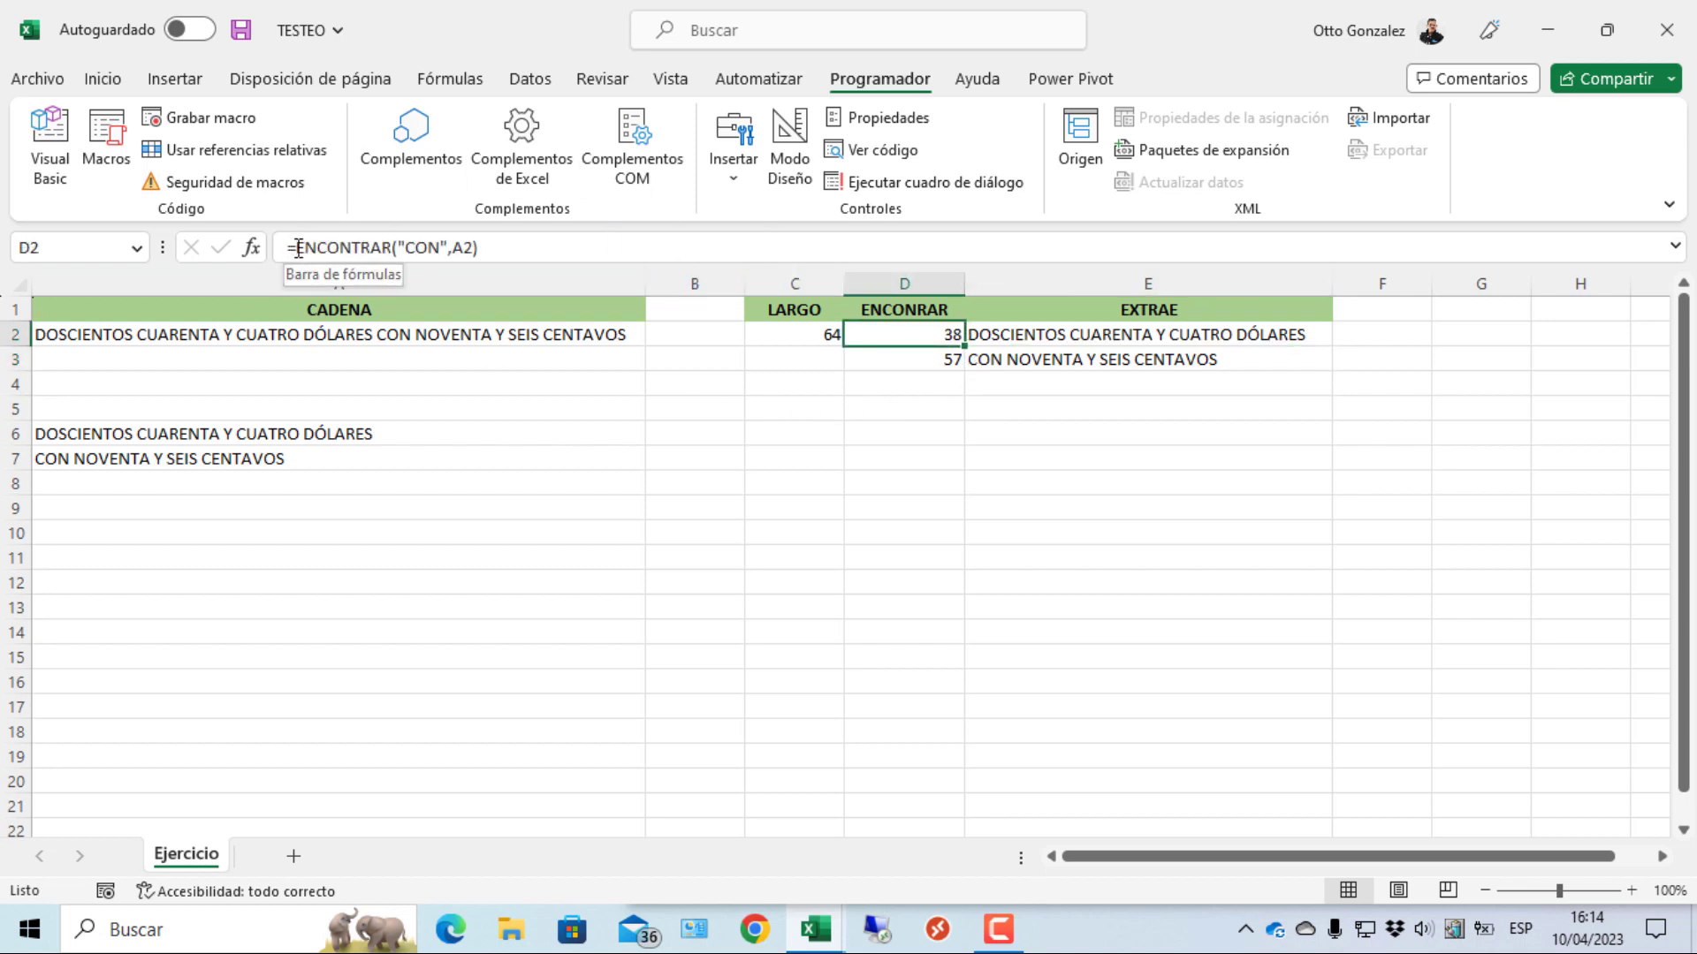
- Replace E3's fixed start position 38 with ENCONTRAR("CON",A2)
drag(294, 247, 550, 257)
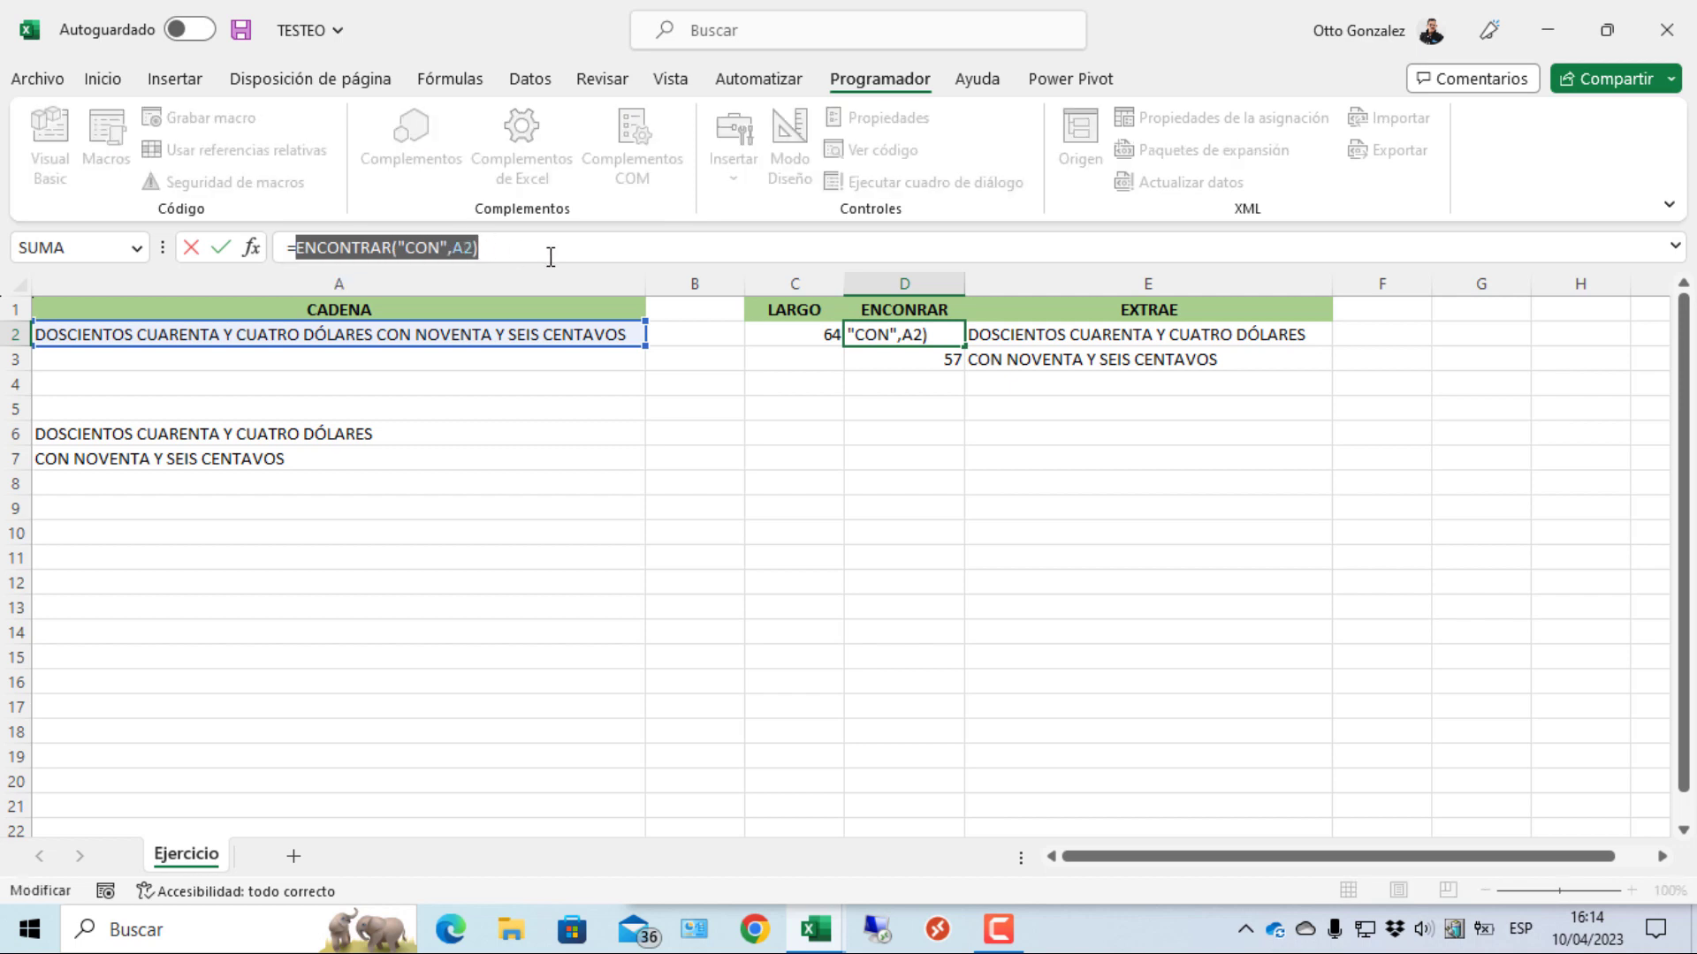
key(Escape)
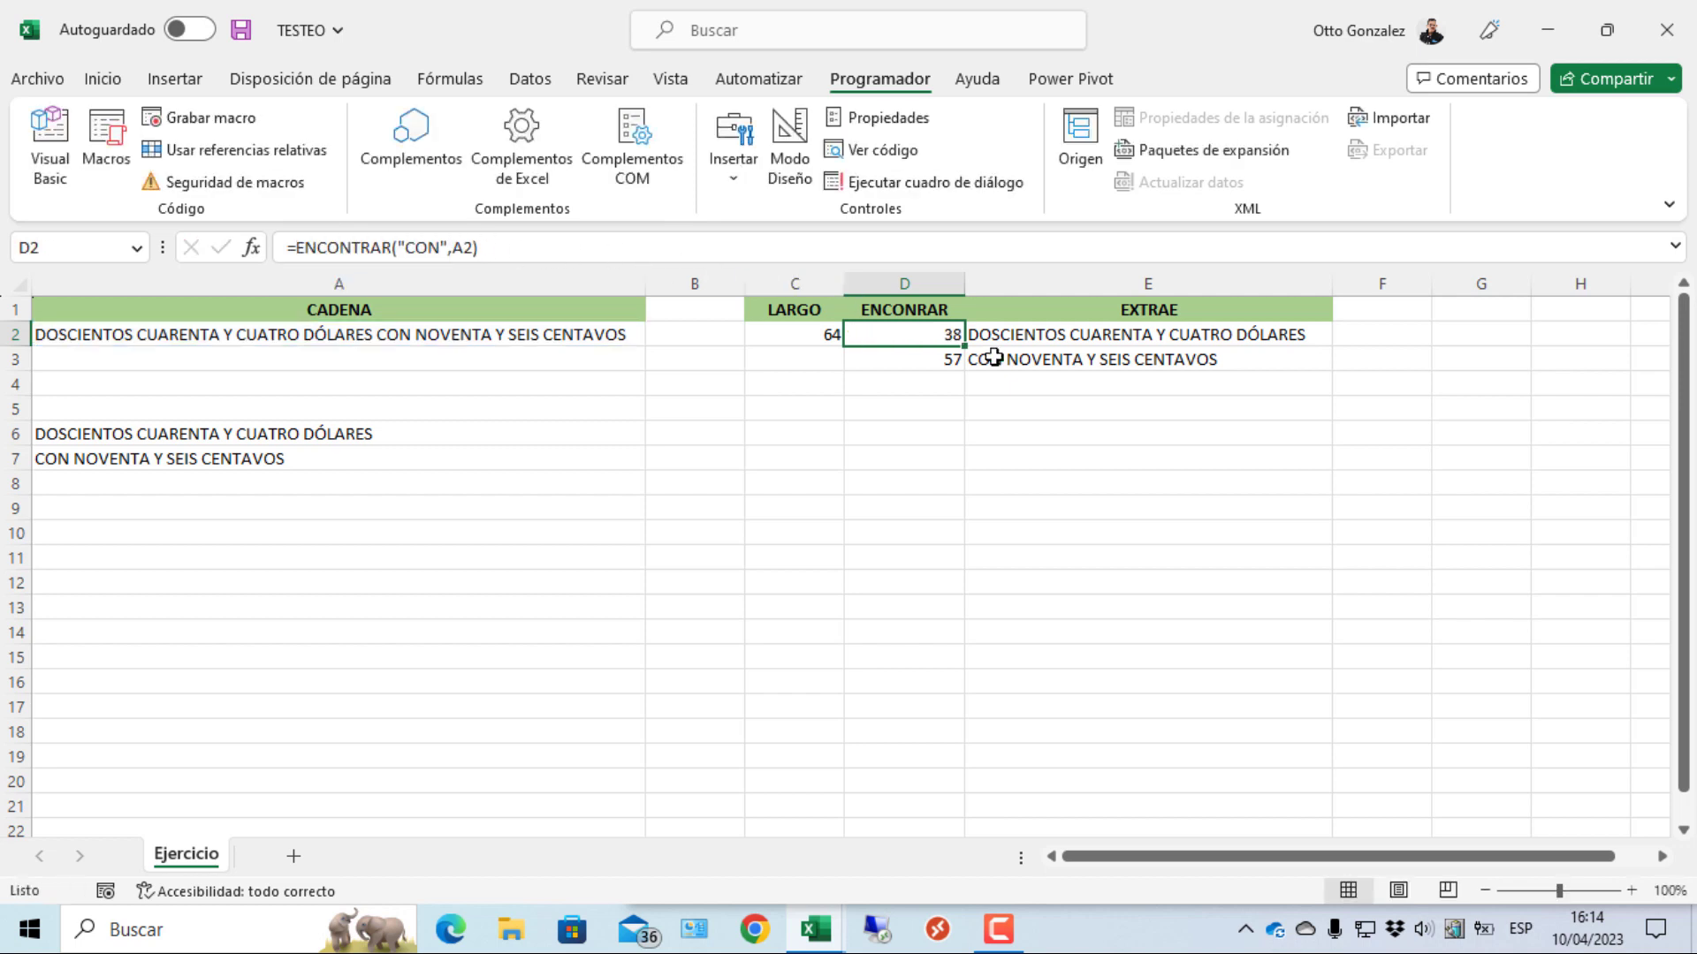
click(998, 358)
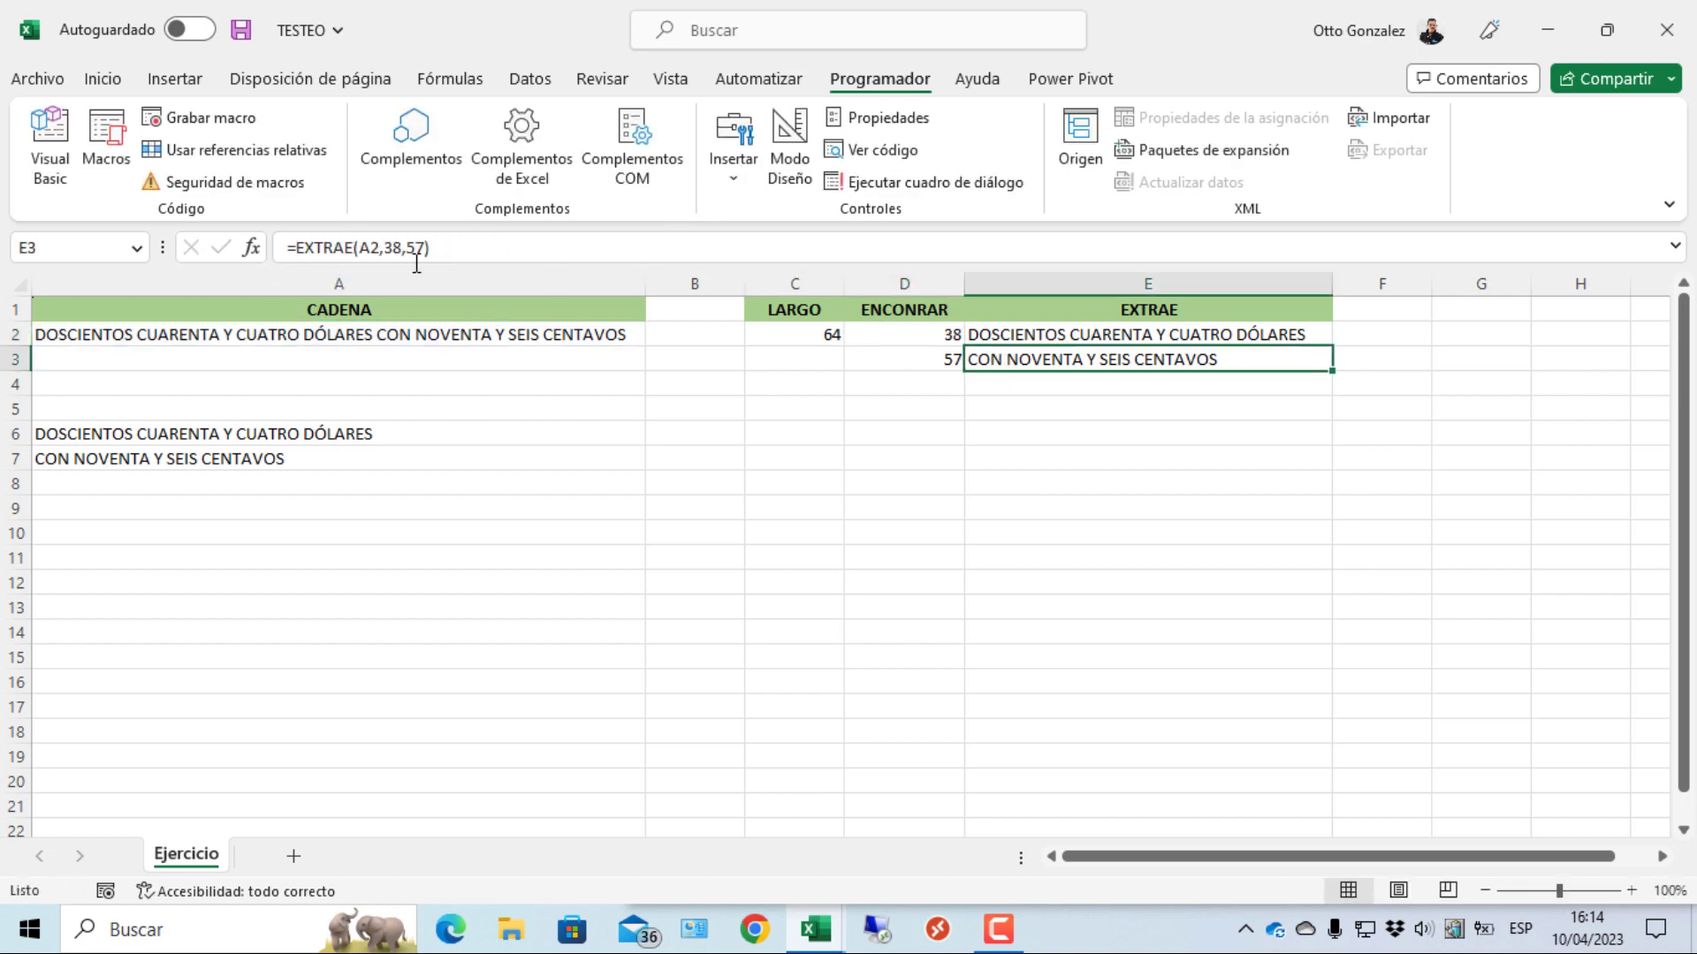
click(384, 247)
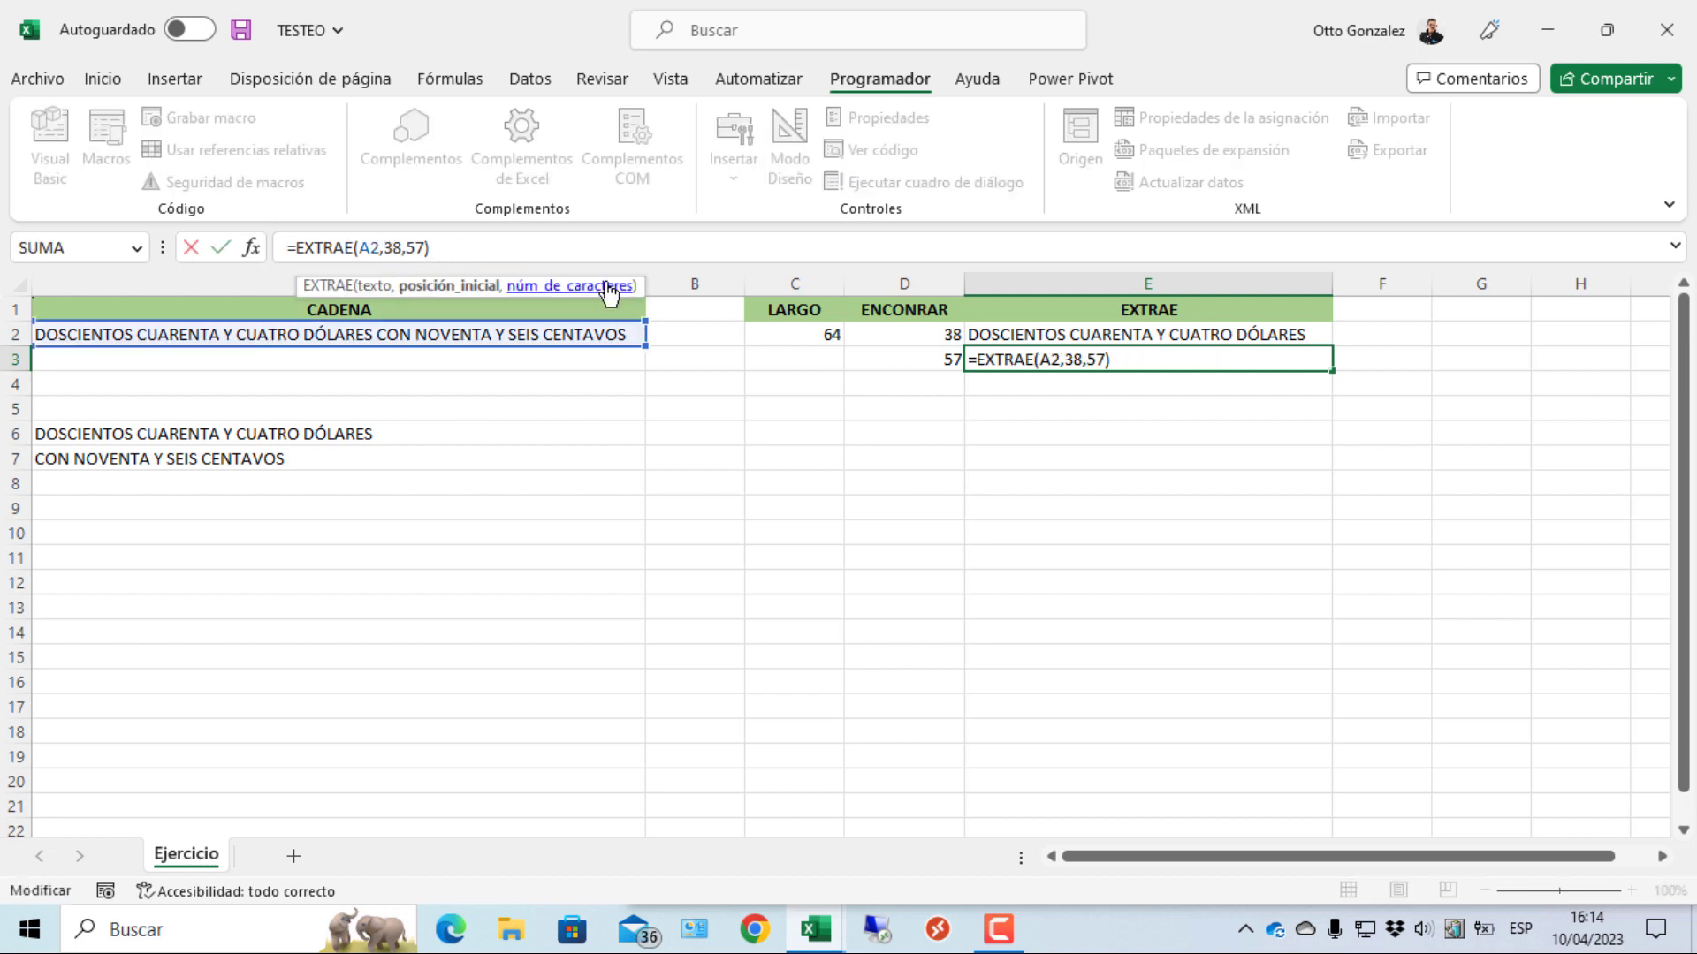
key(shift+Right)
key(shift+Right)
text(ENCONTRAR("CON",A2))
key(Return)
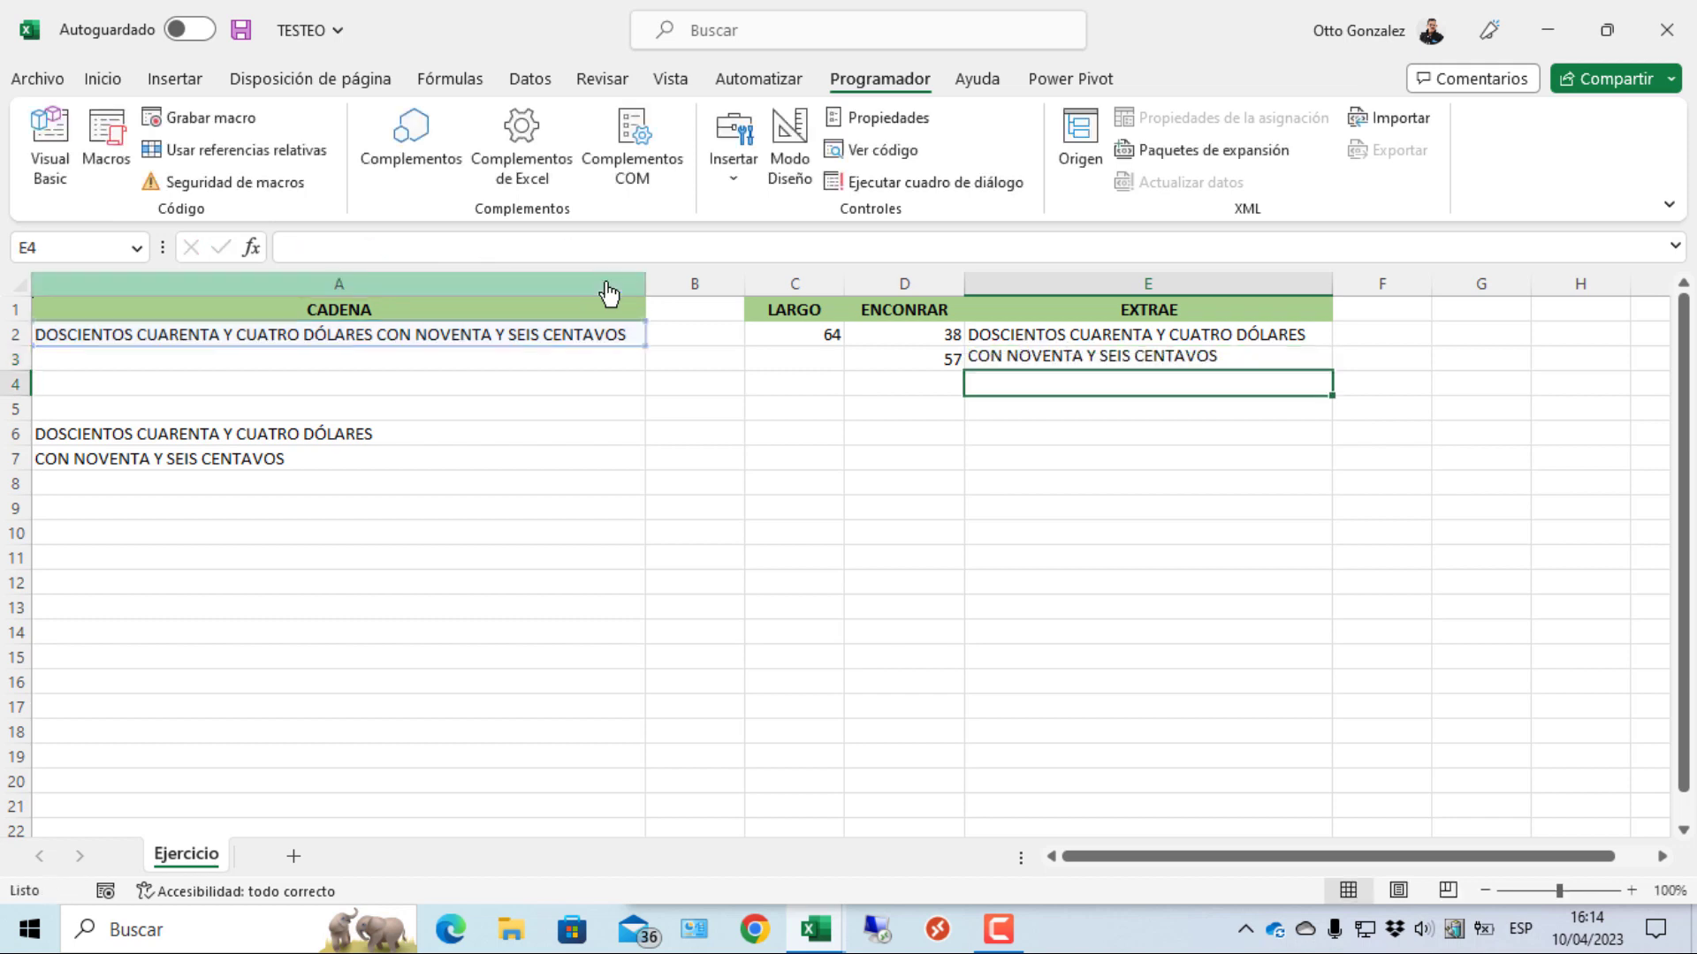
key(Up)
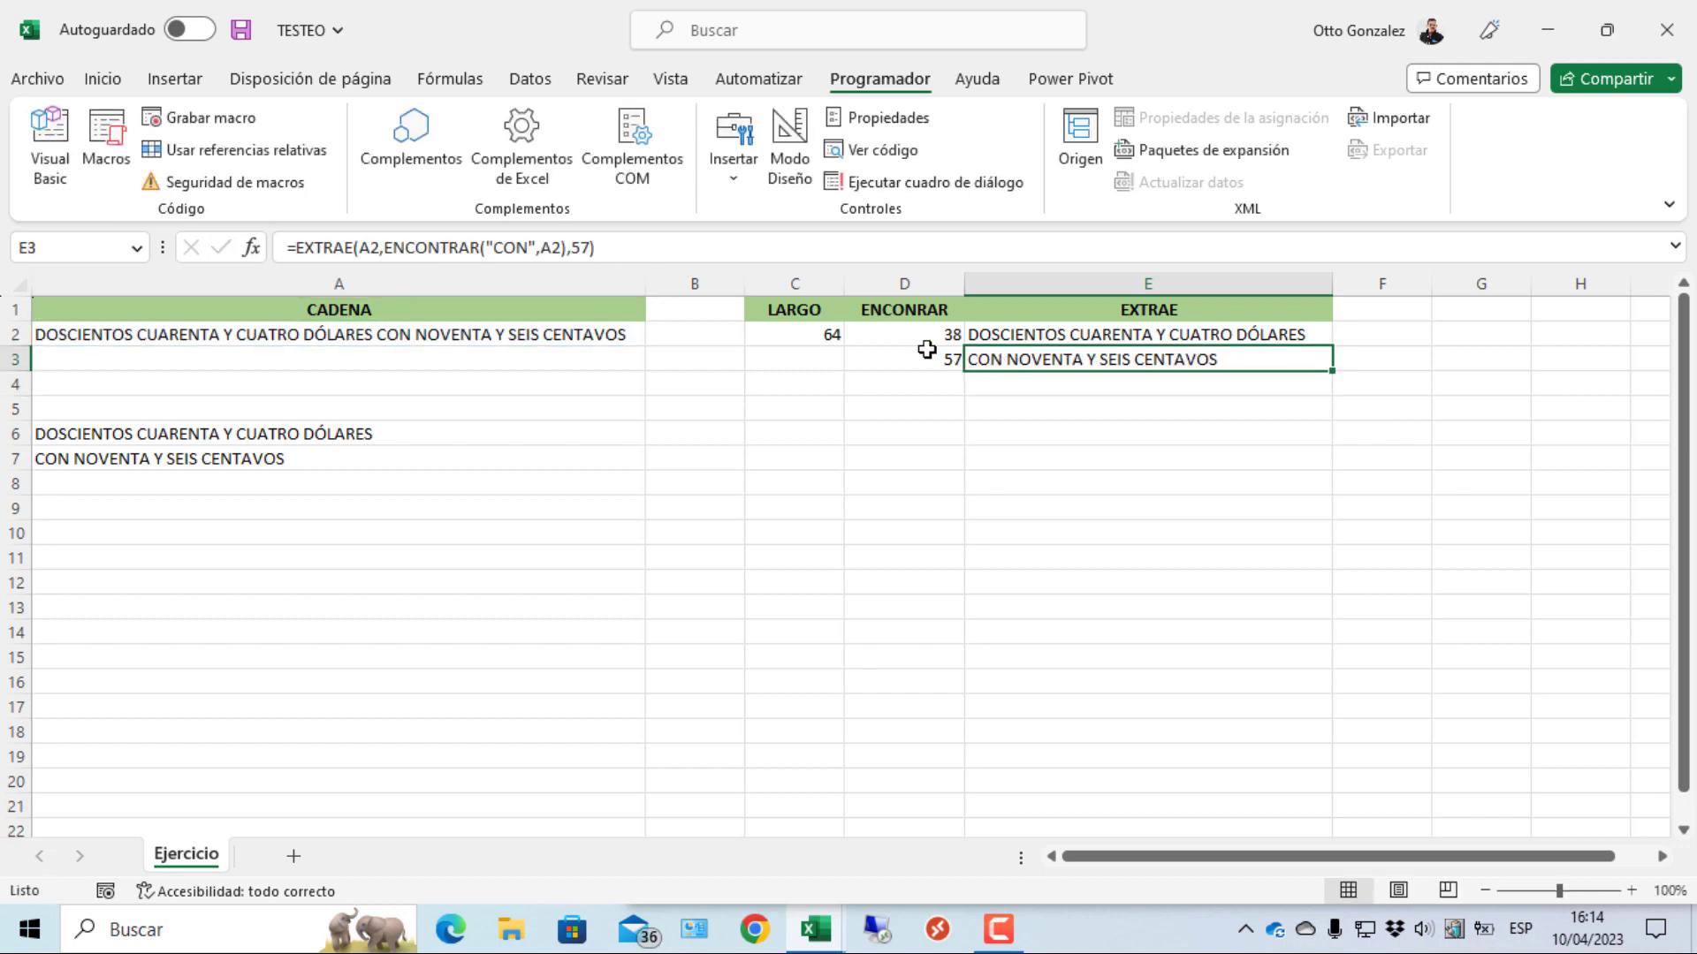
- Replace E3's fixed length 57 with ENCONTRAR("CENTAVOS",A2) copied from D3
click(926, 350)
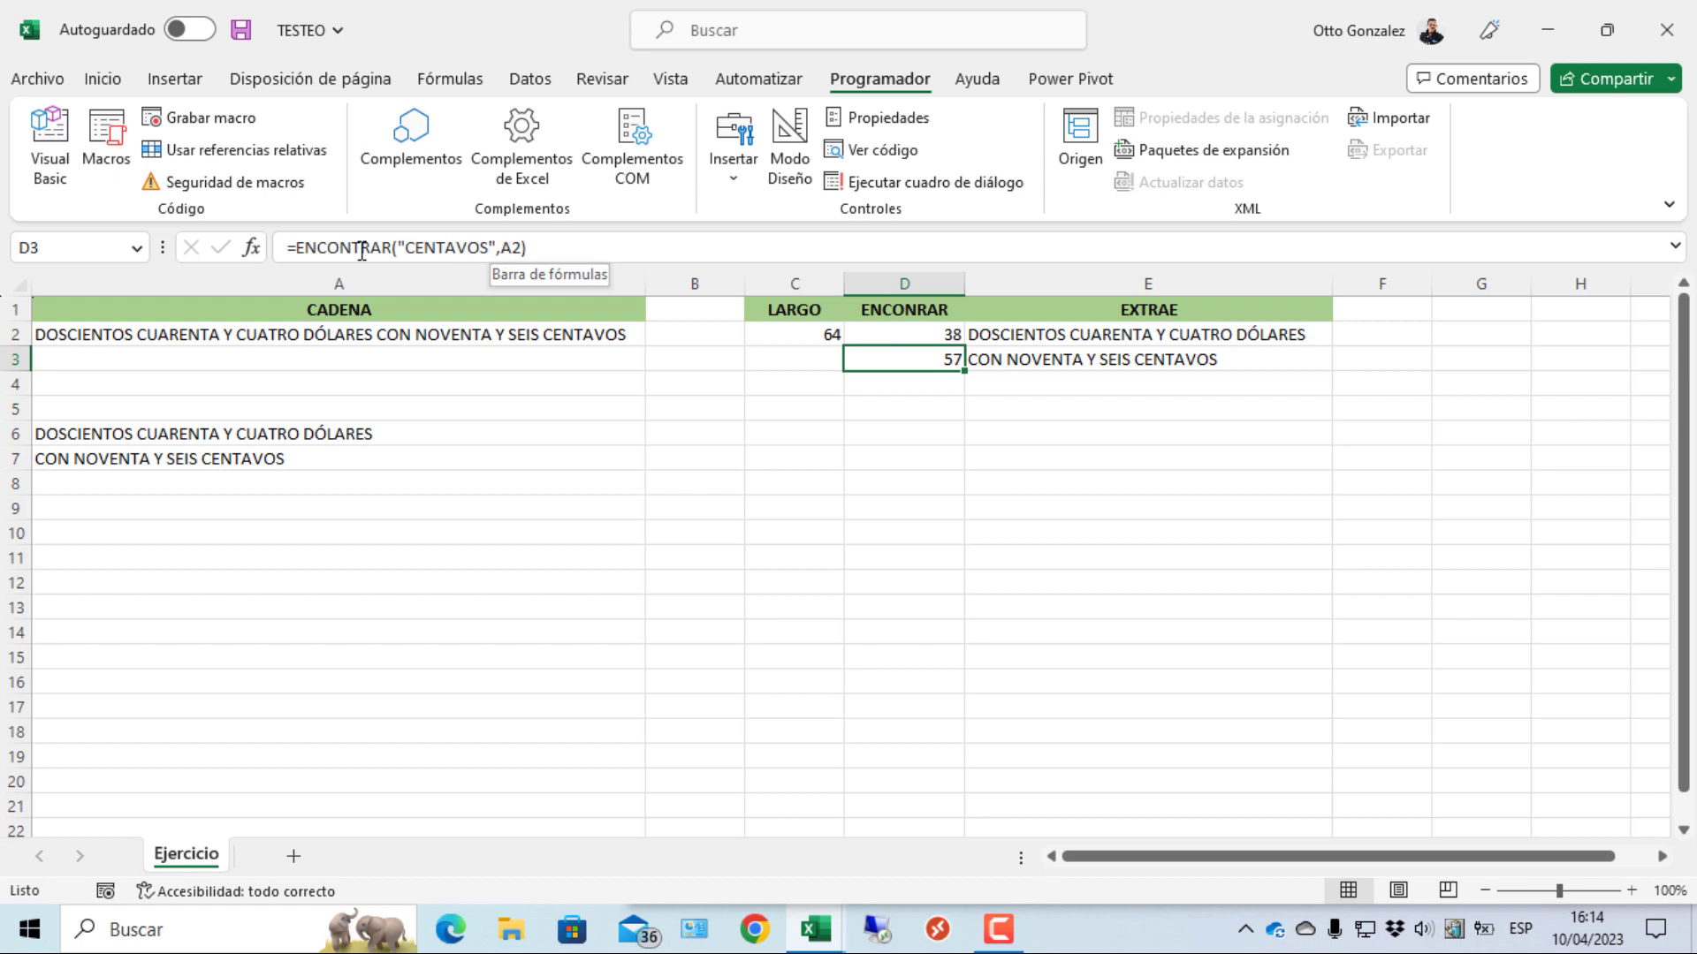
drag(297, 246, 528, 248)
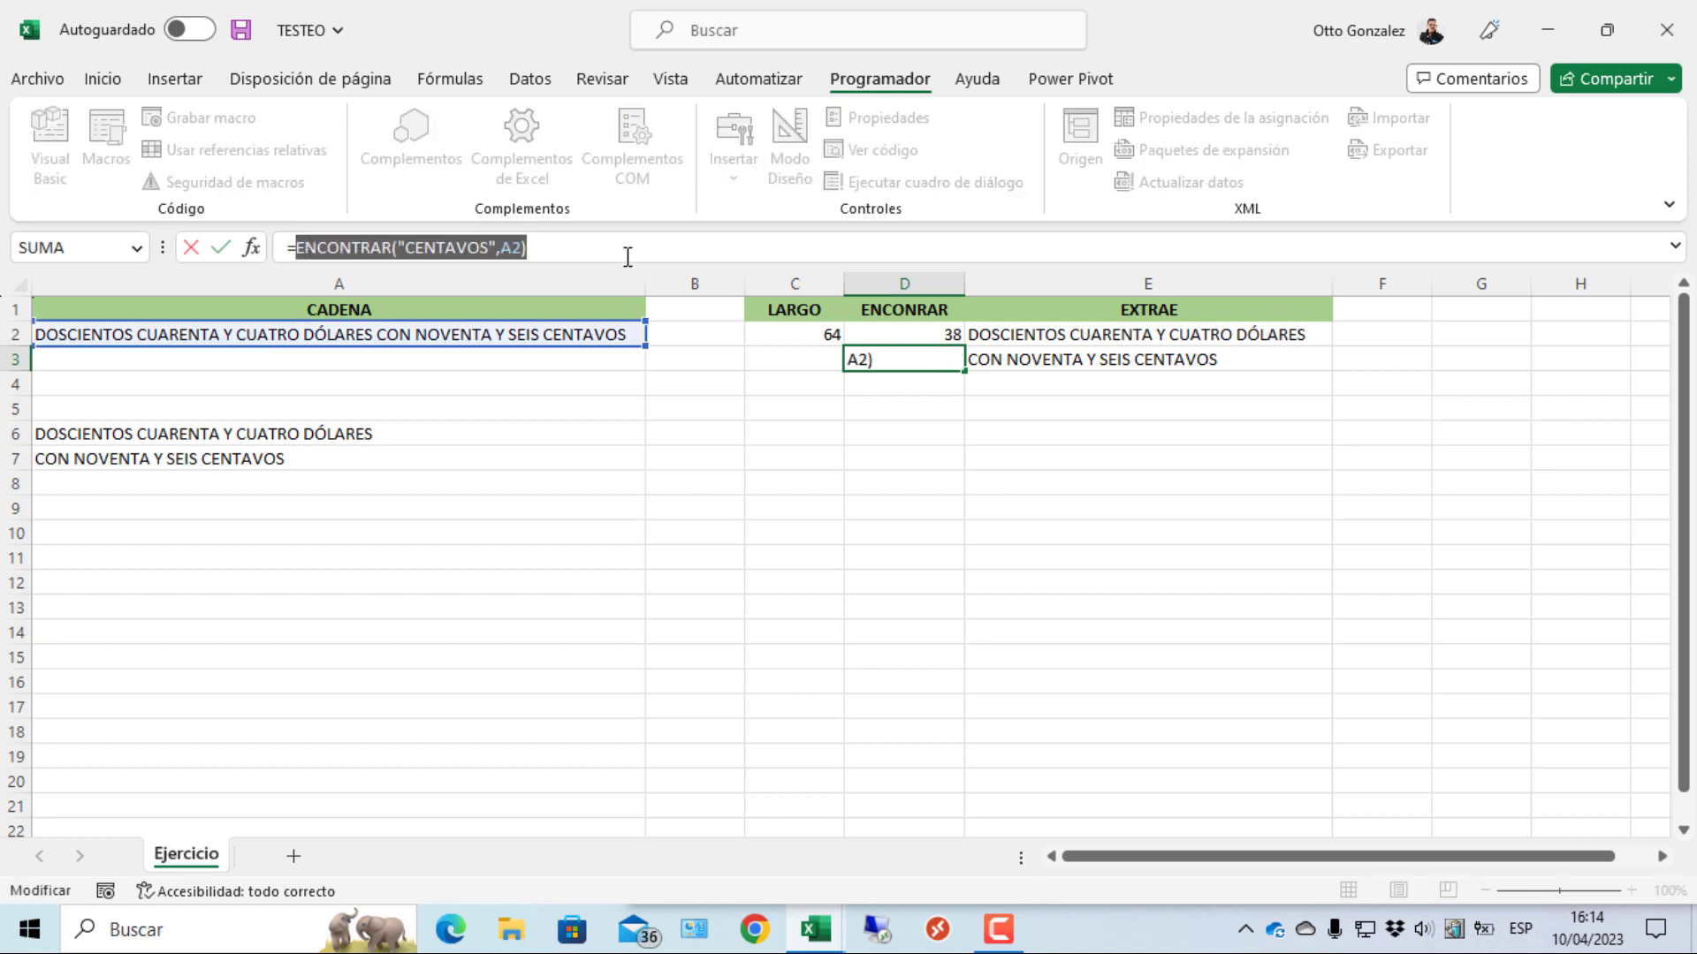
key(Escape)
key(Right)
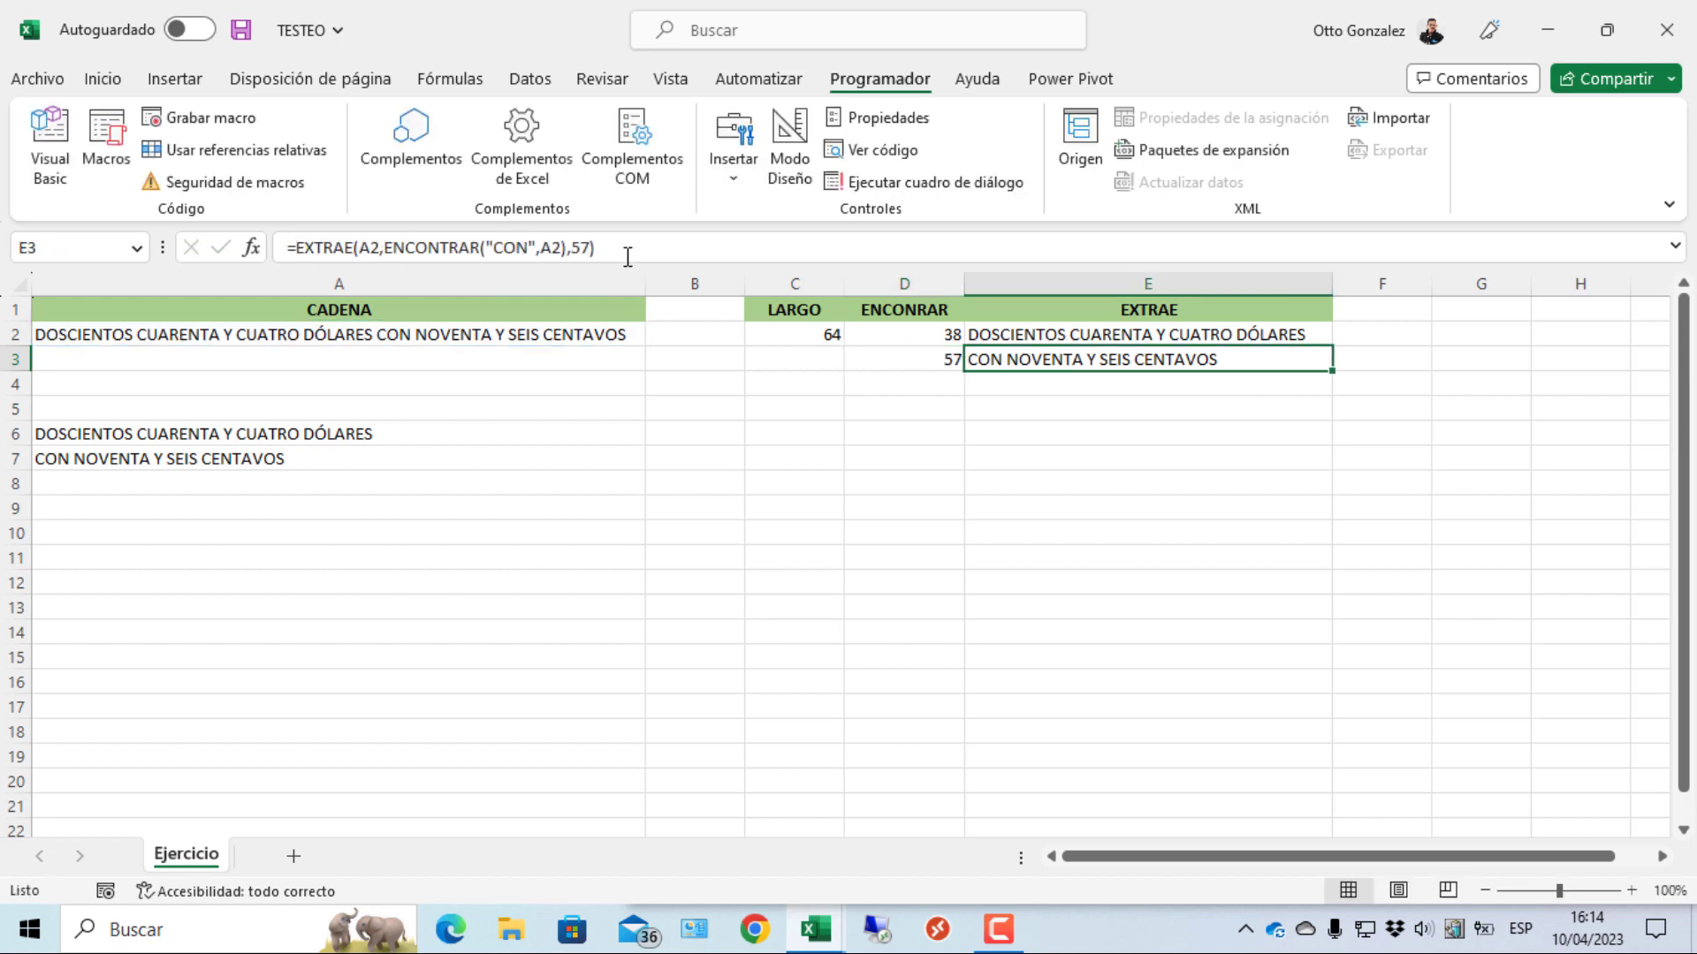
click(570, 248)
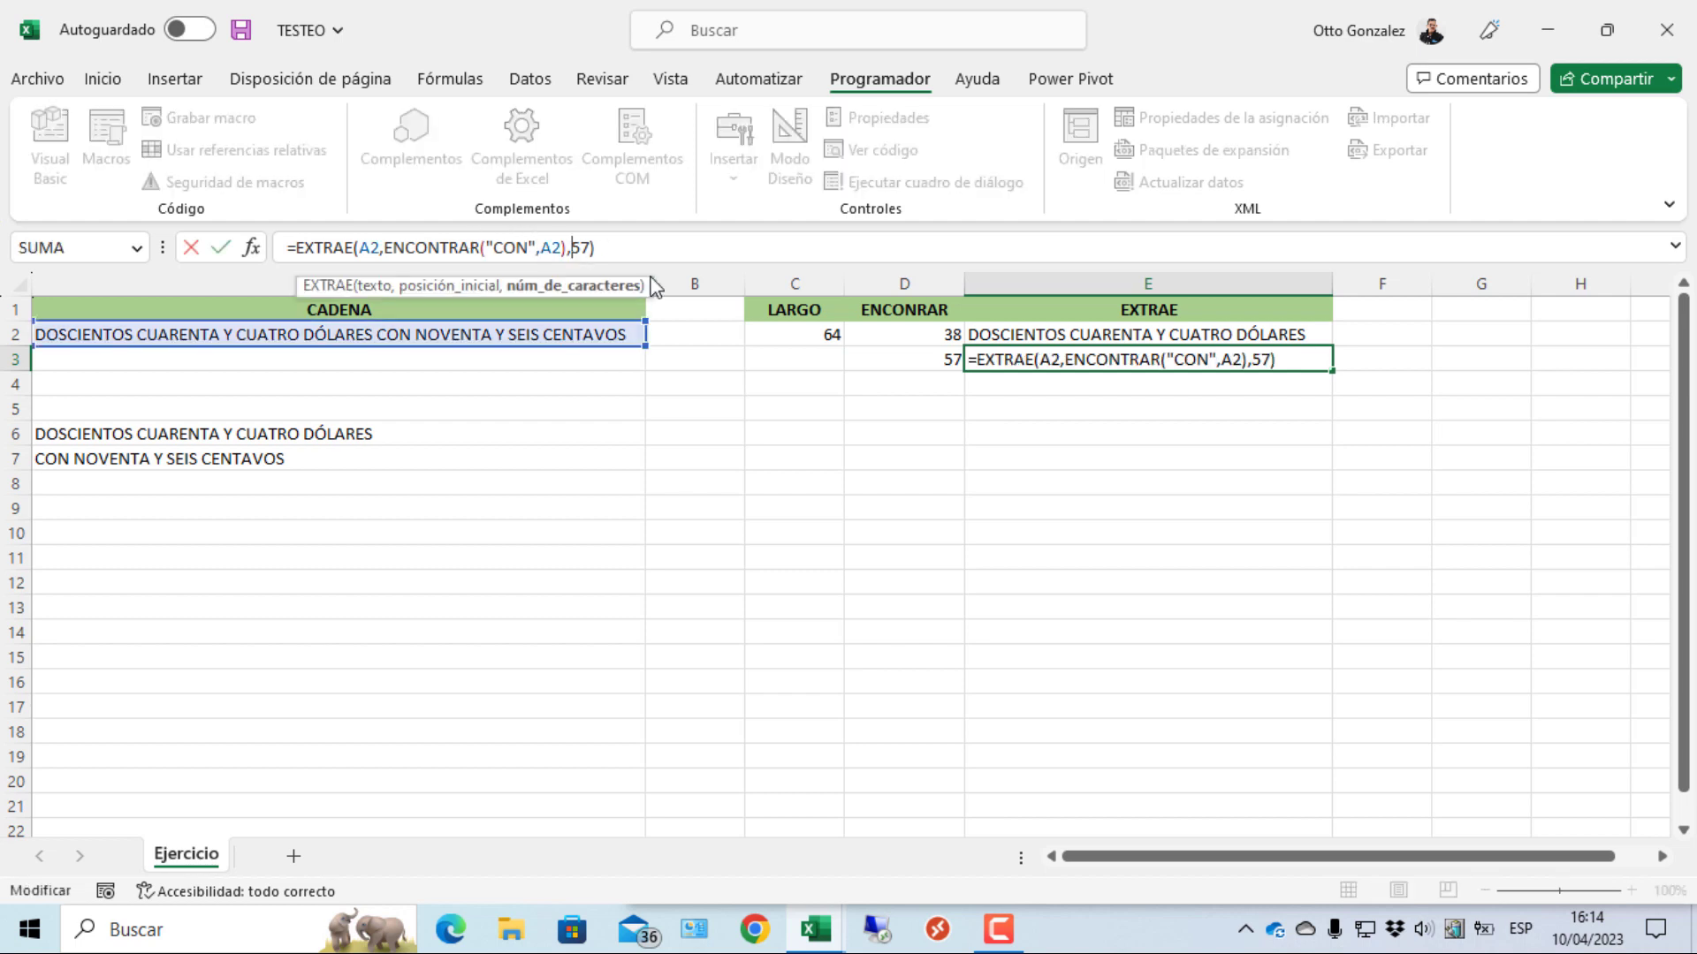
key(shift+Right)
key(shift+Right)
text(ENCONTRAR("CENTAVOS",A2))
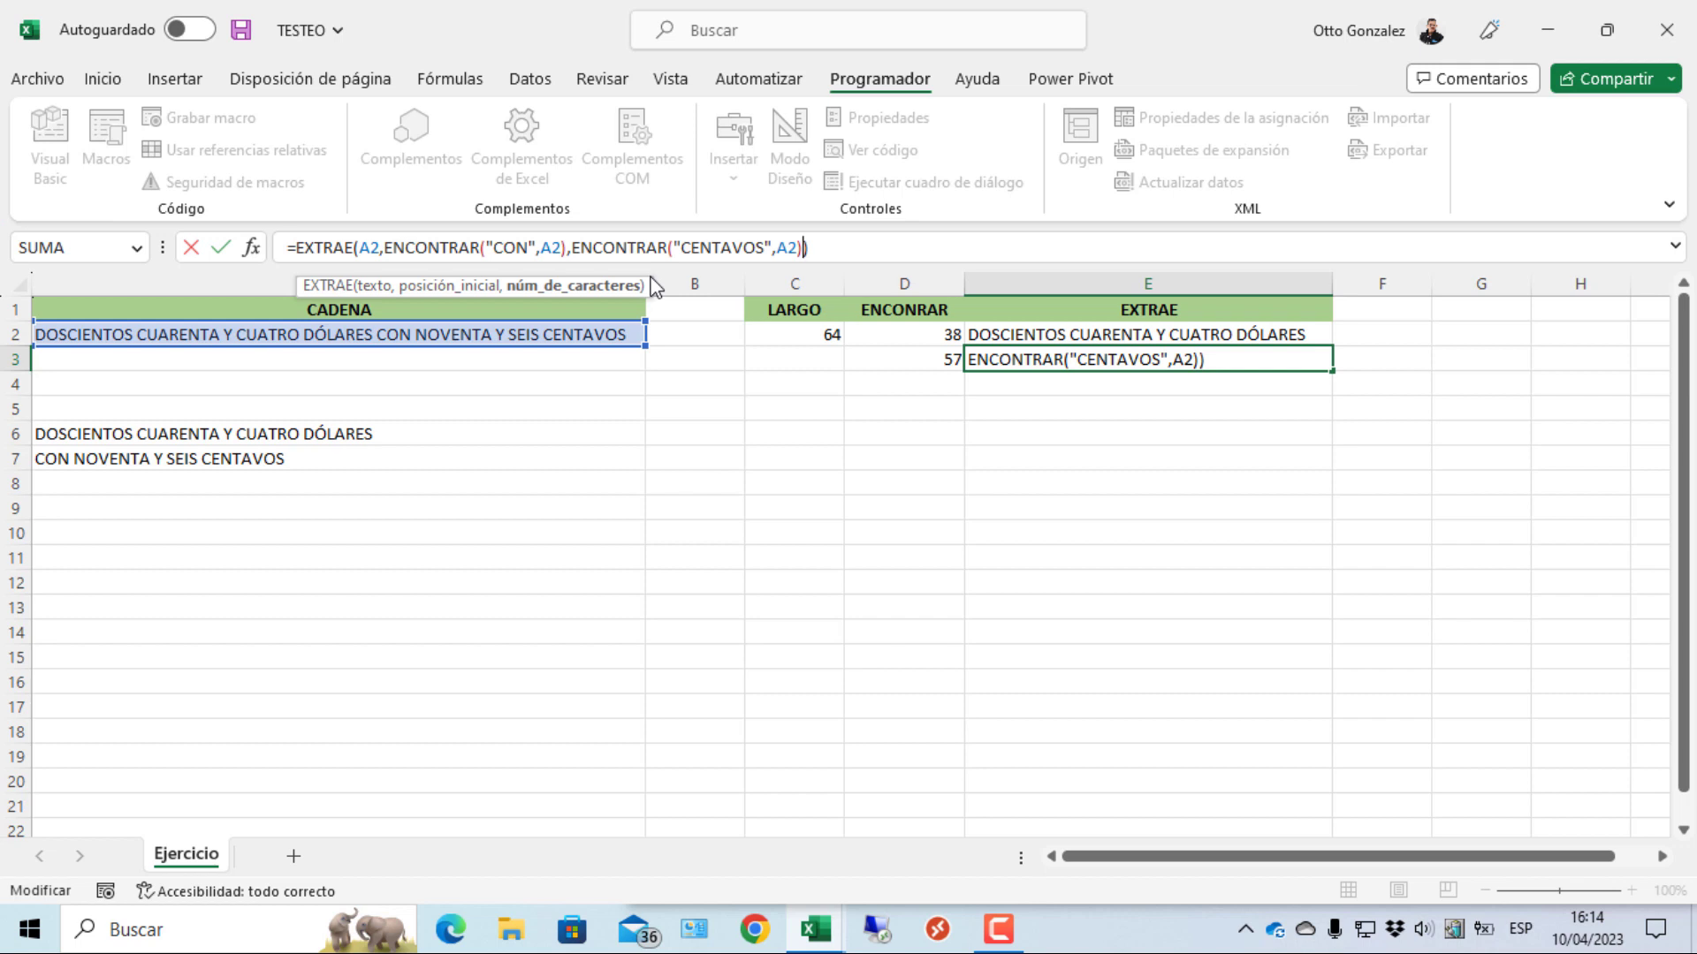
key(Return)
key(Up)
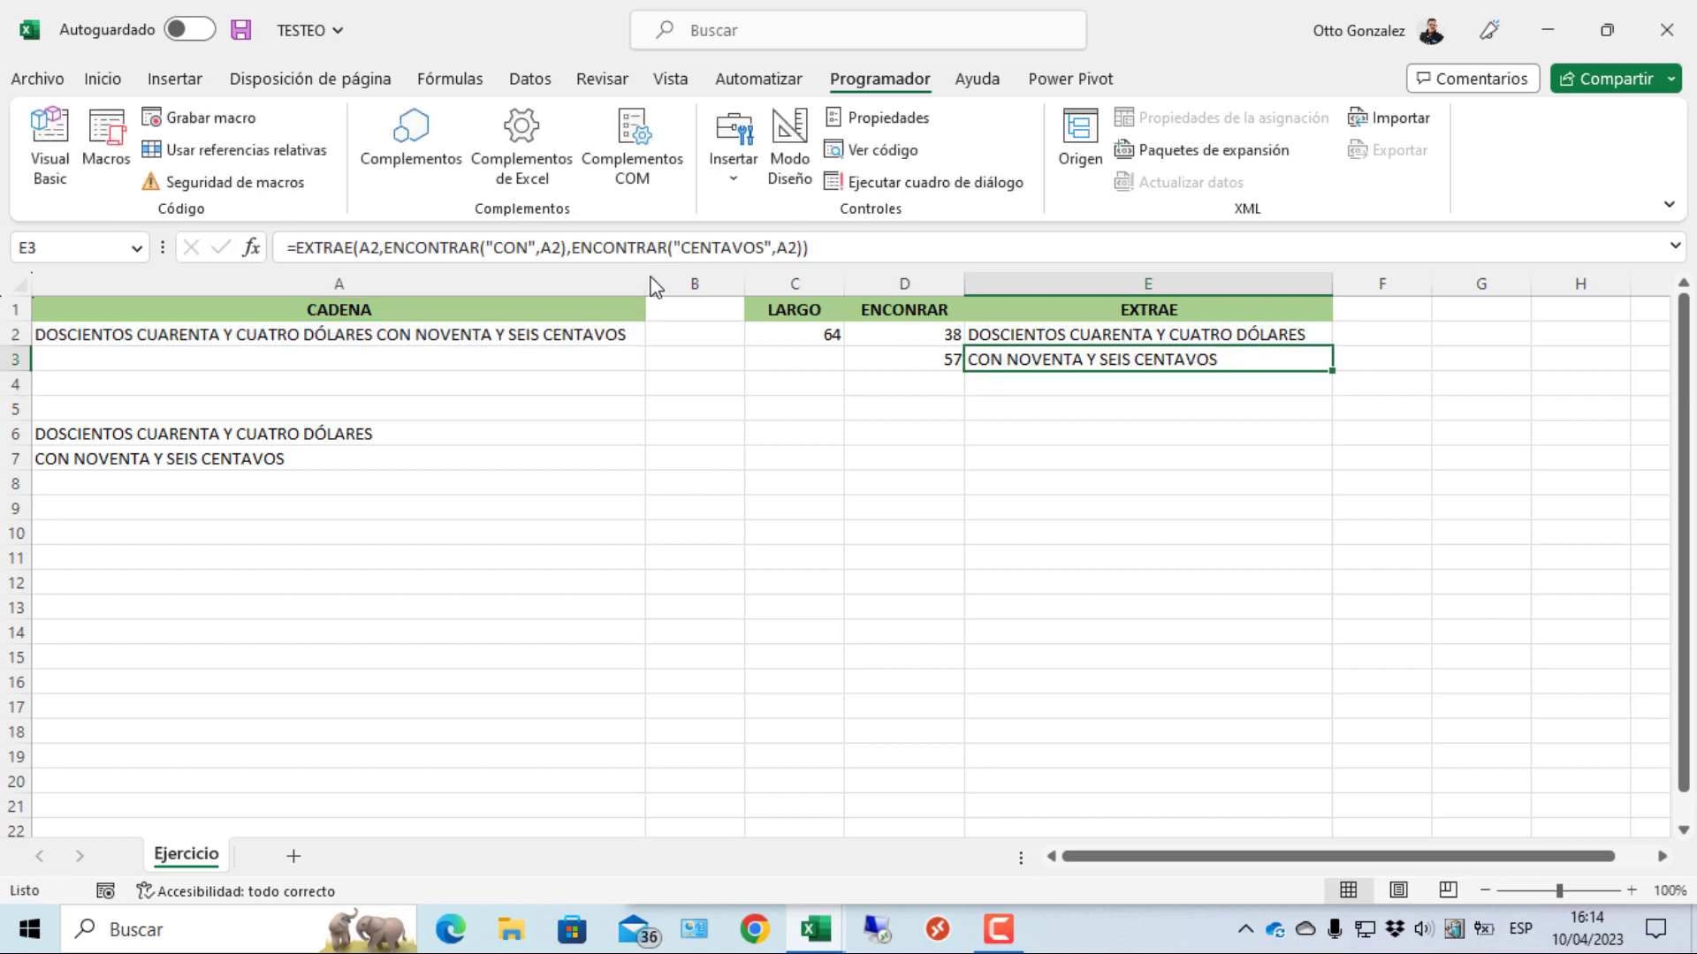
key(Left)
key(Left)
key(Left)
key(Left)
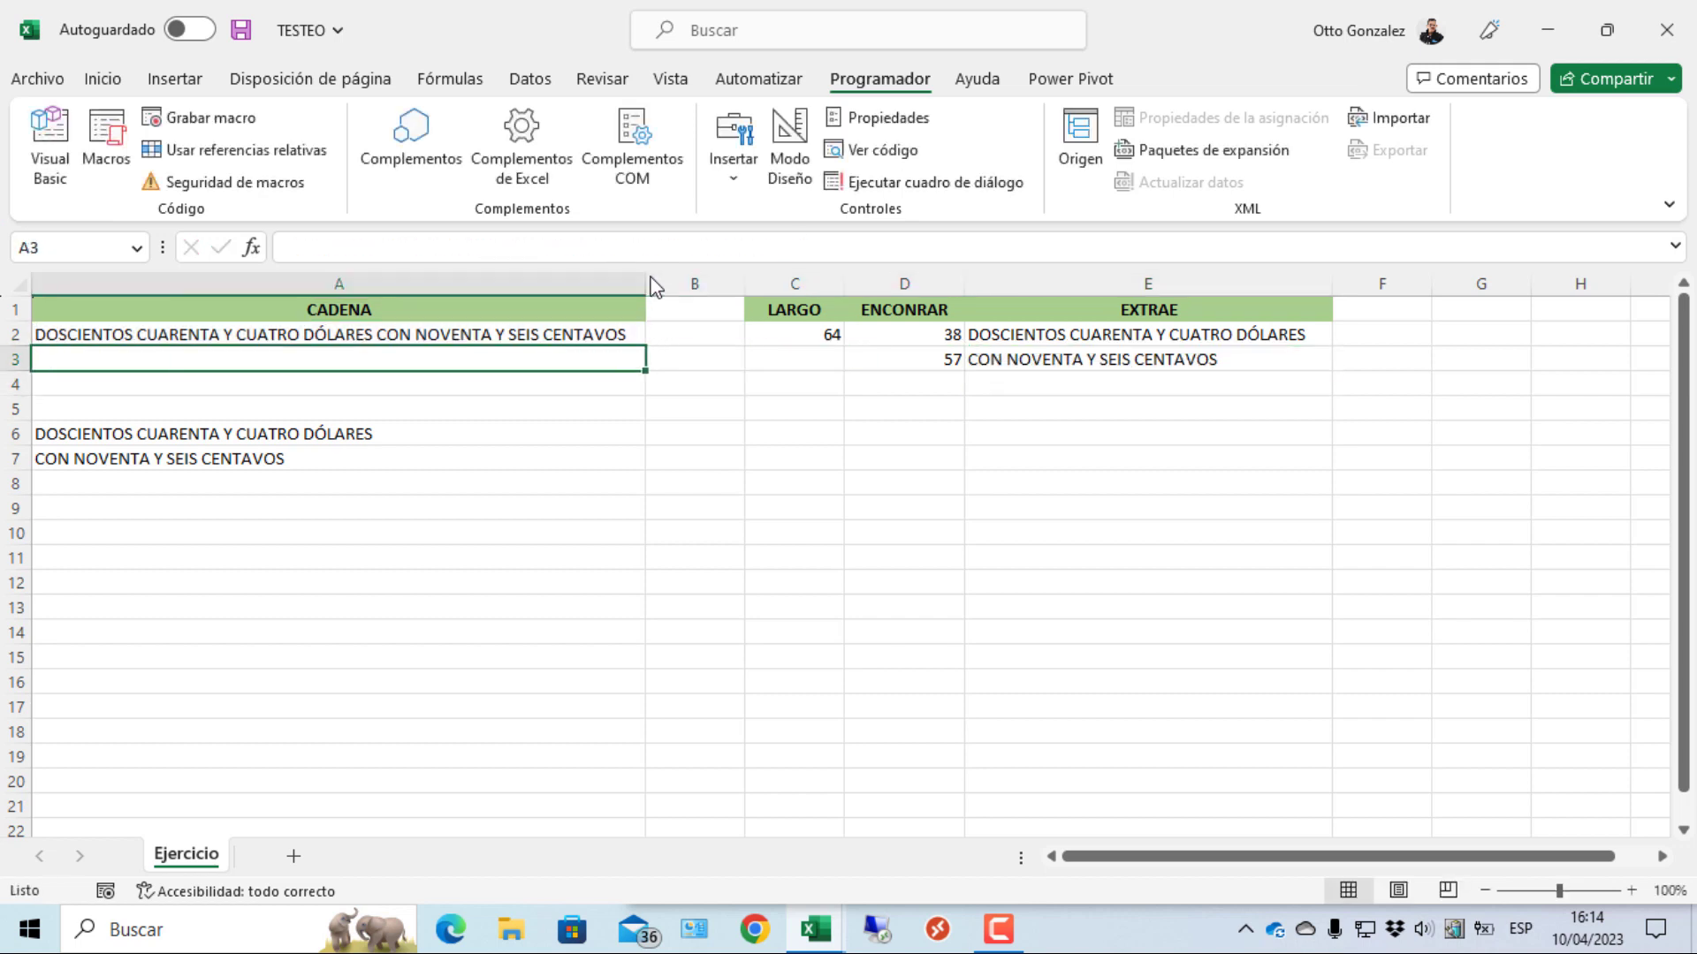
- Test A2 with the sentence 'CINCO DÓLARES CON NUEVE CENTAVOS'
key(Up)
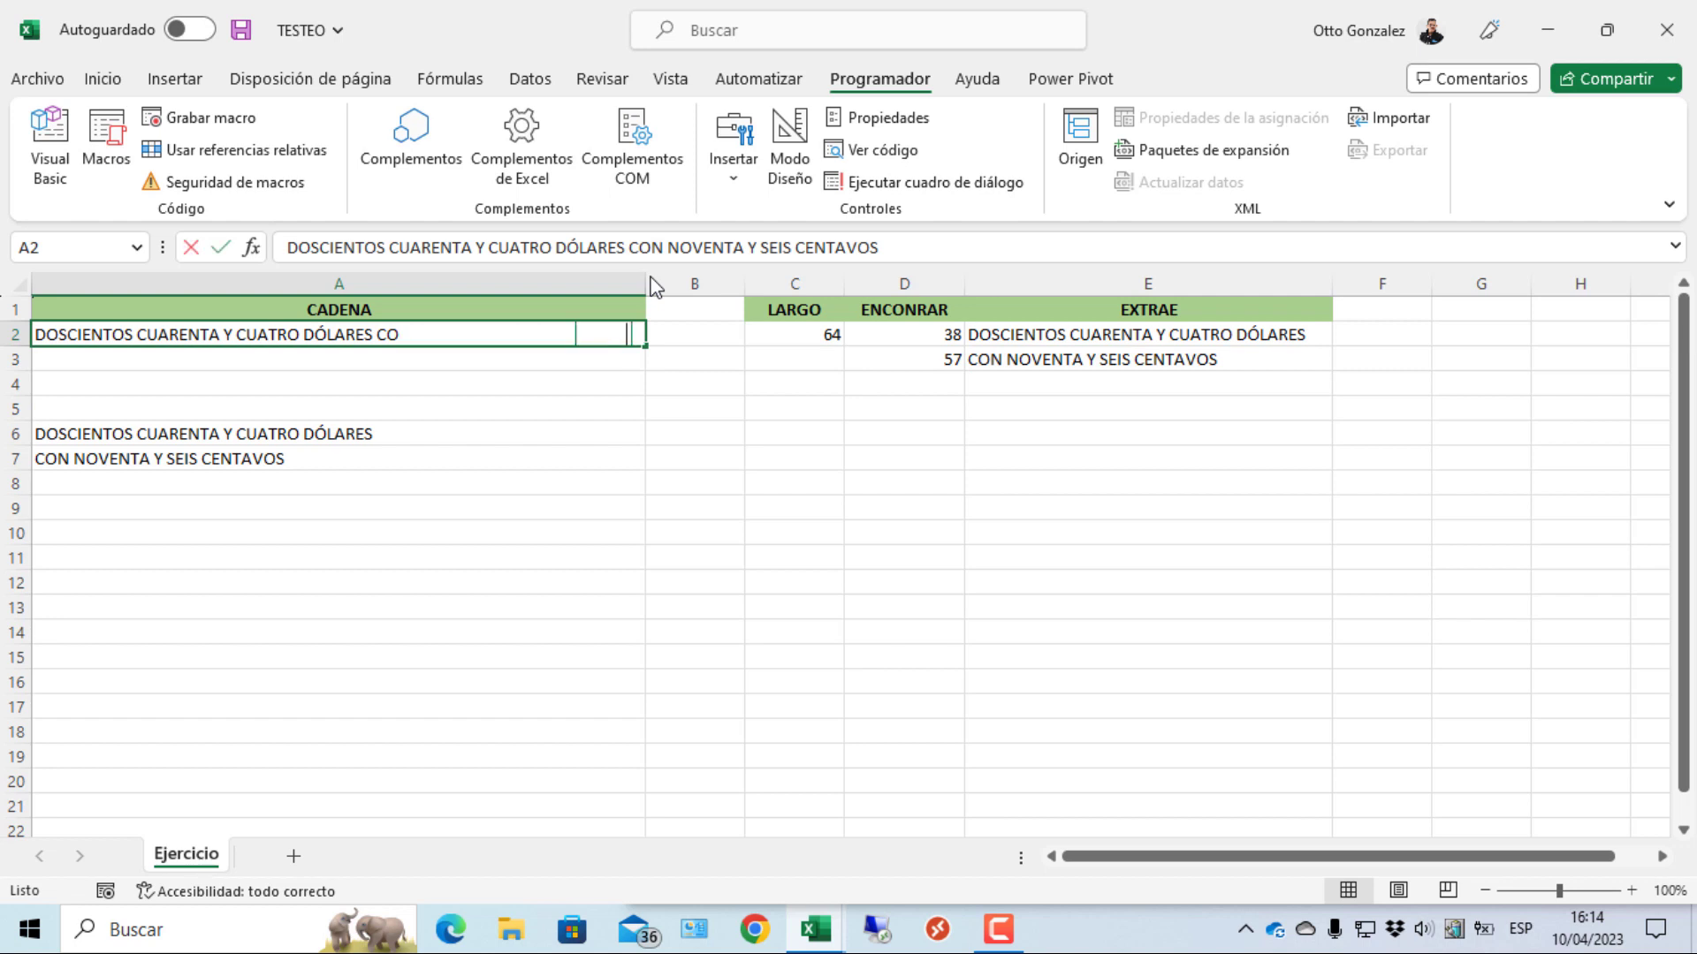
text(CINCO C)
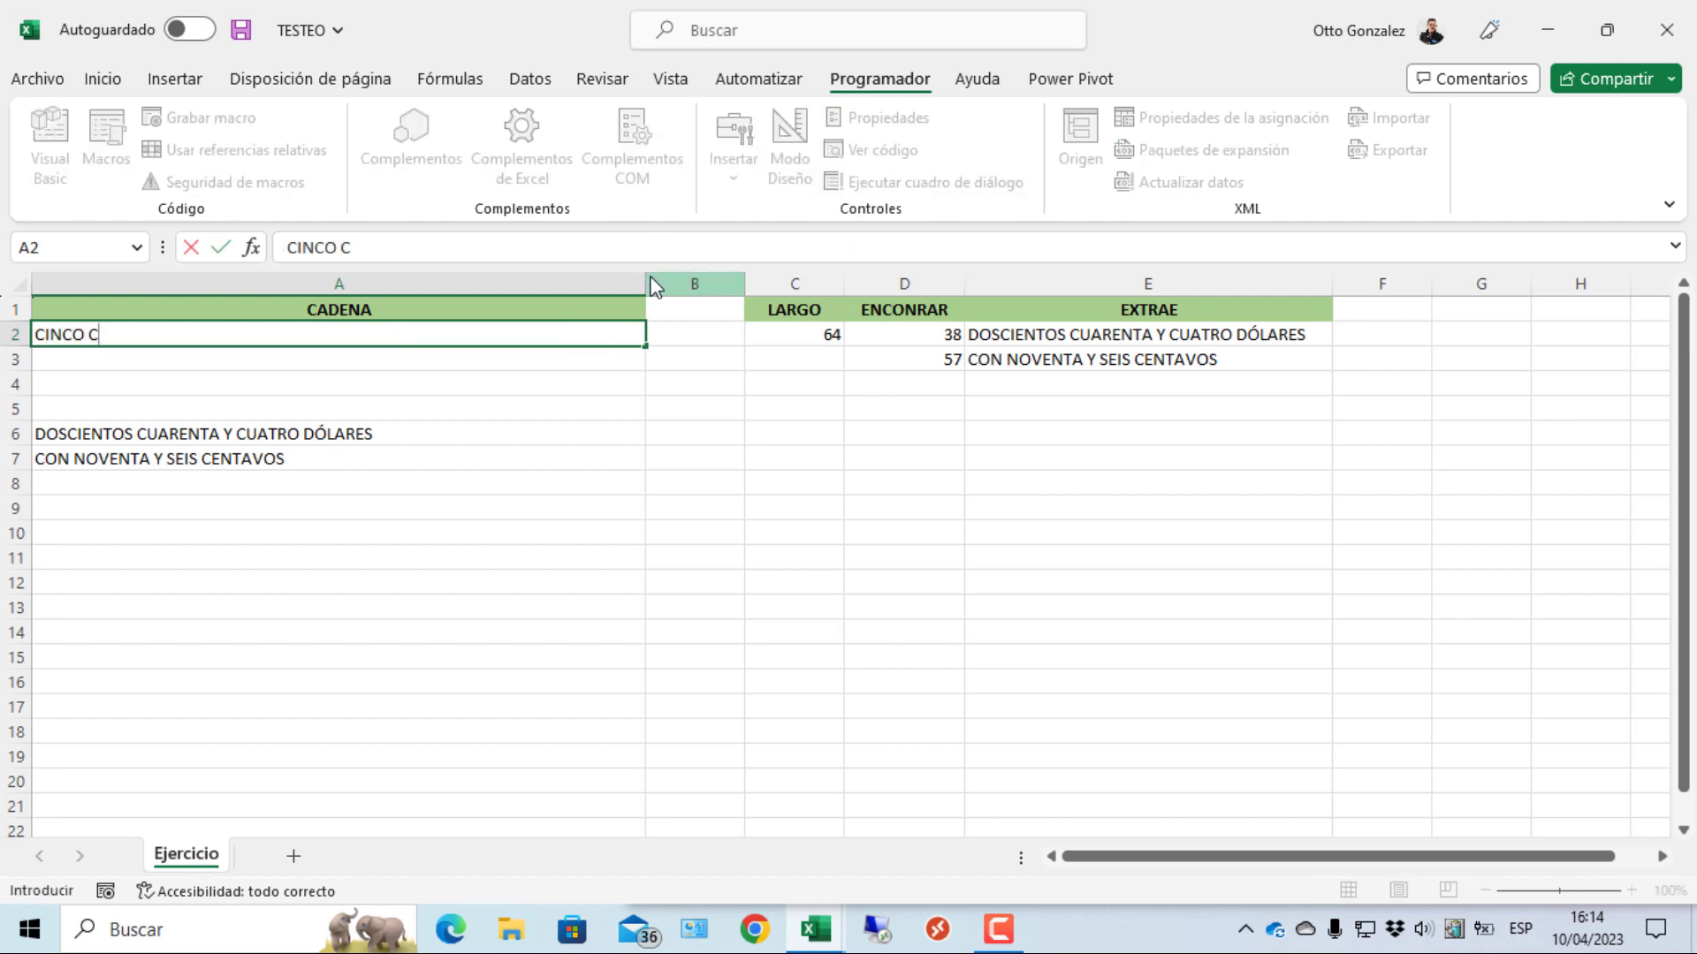
key(BackSpace)
text(DÓLARES CO)
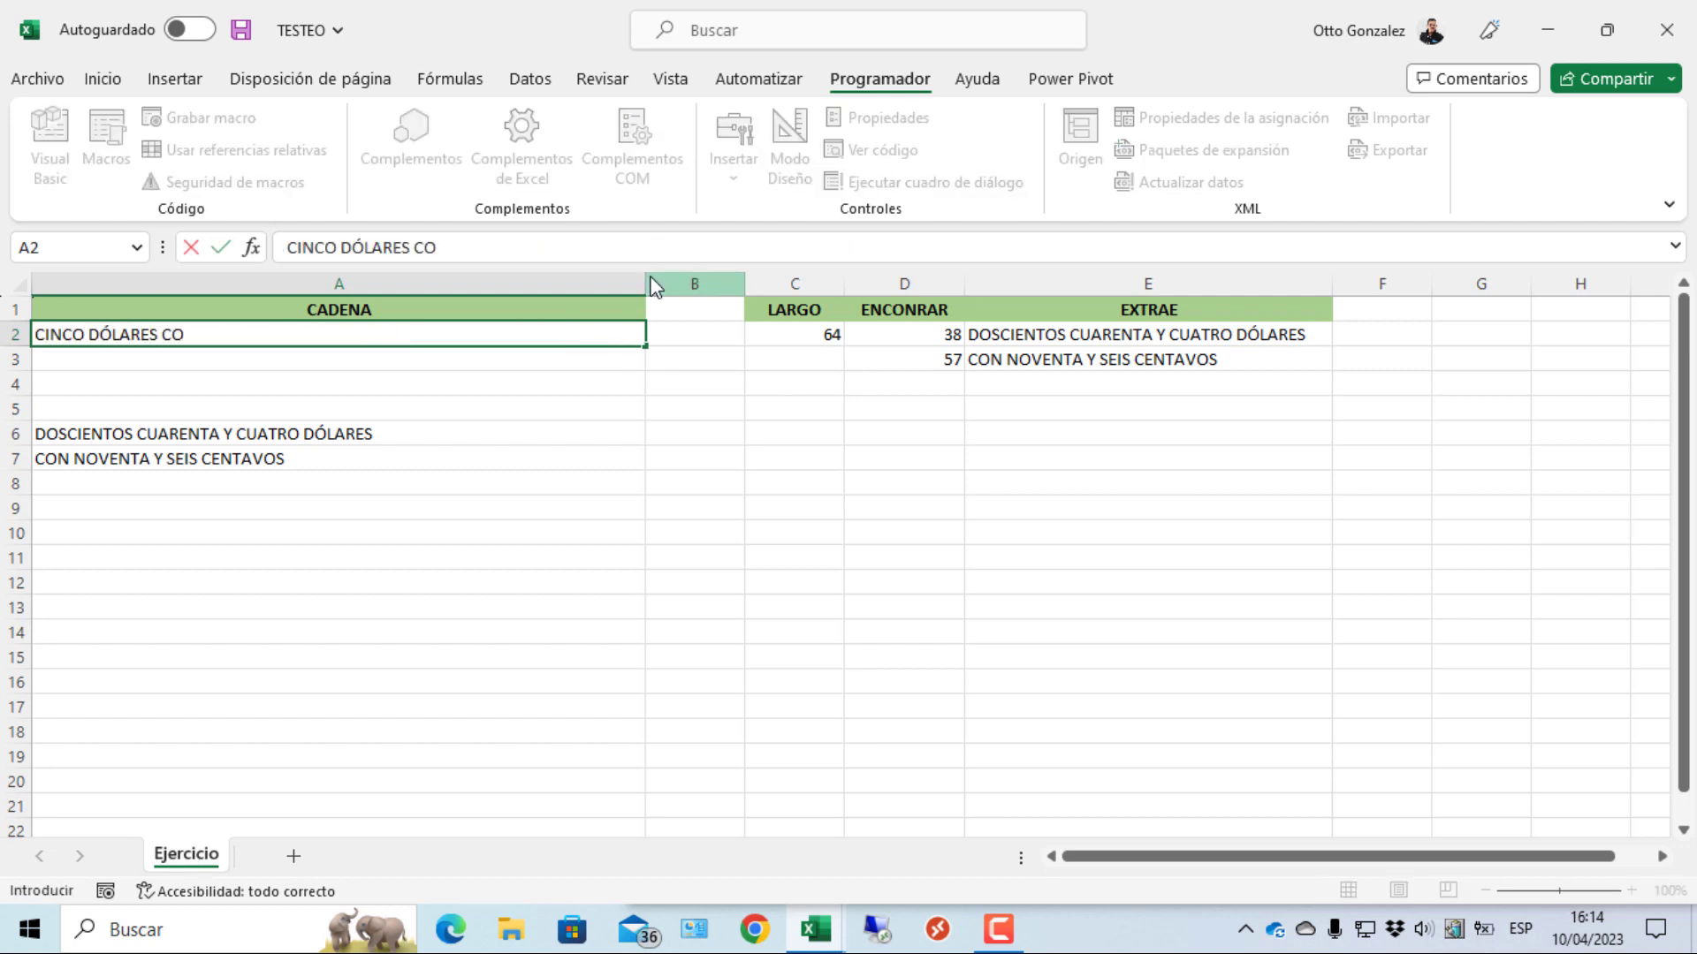
text(N NUEVE CENTAV)
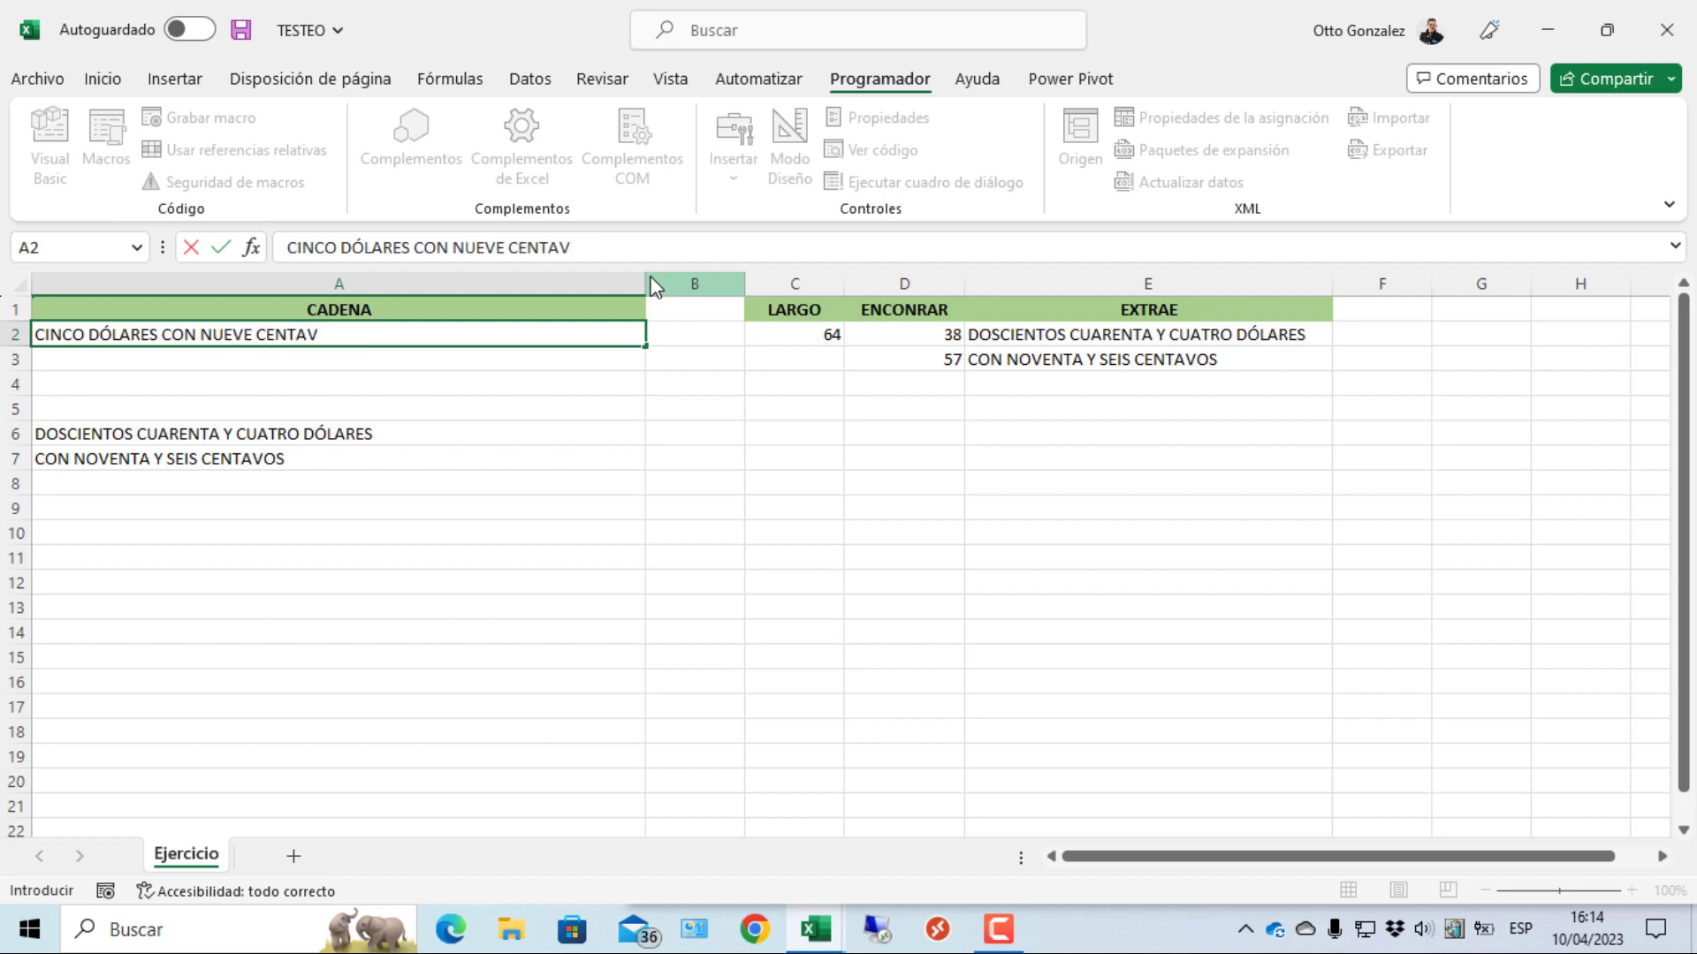
text(OS)
key(Return)
key(Up)
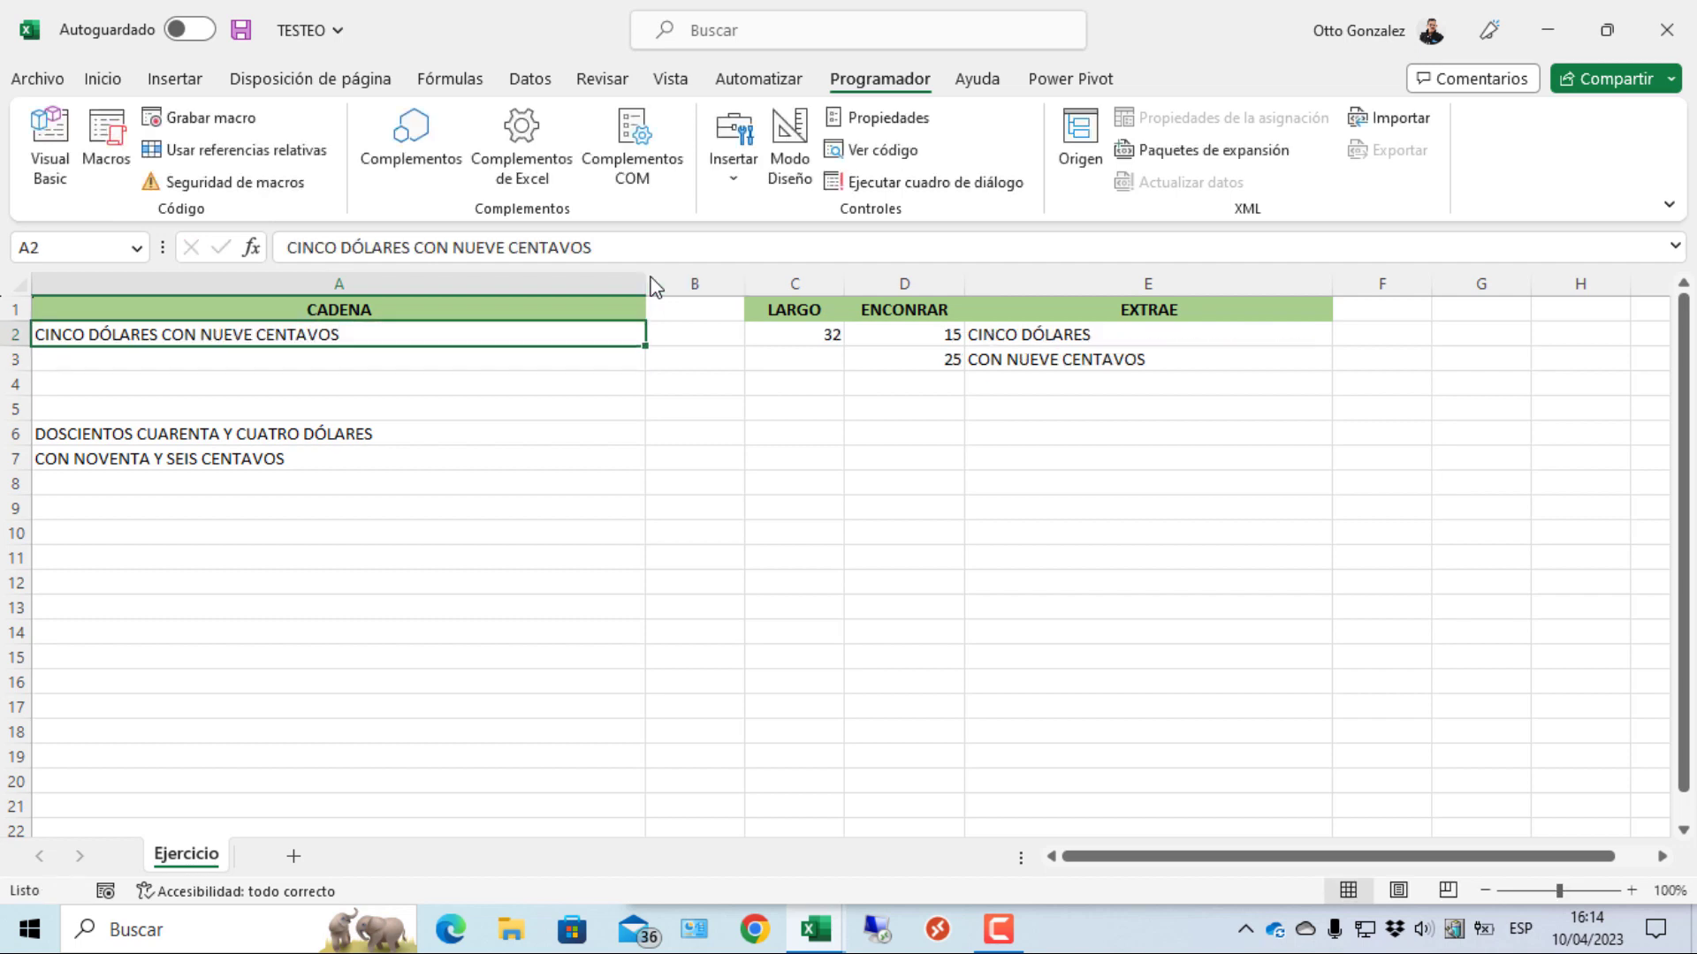
- Clear the LARGO and ENCONRAR helper values in C2:D3
key(Right)
key(Right)
key(shift+Right)
key(shift+Down)
key(Delete)
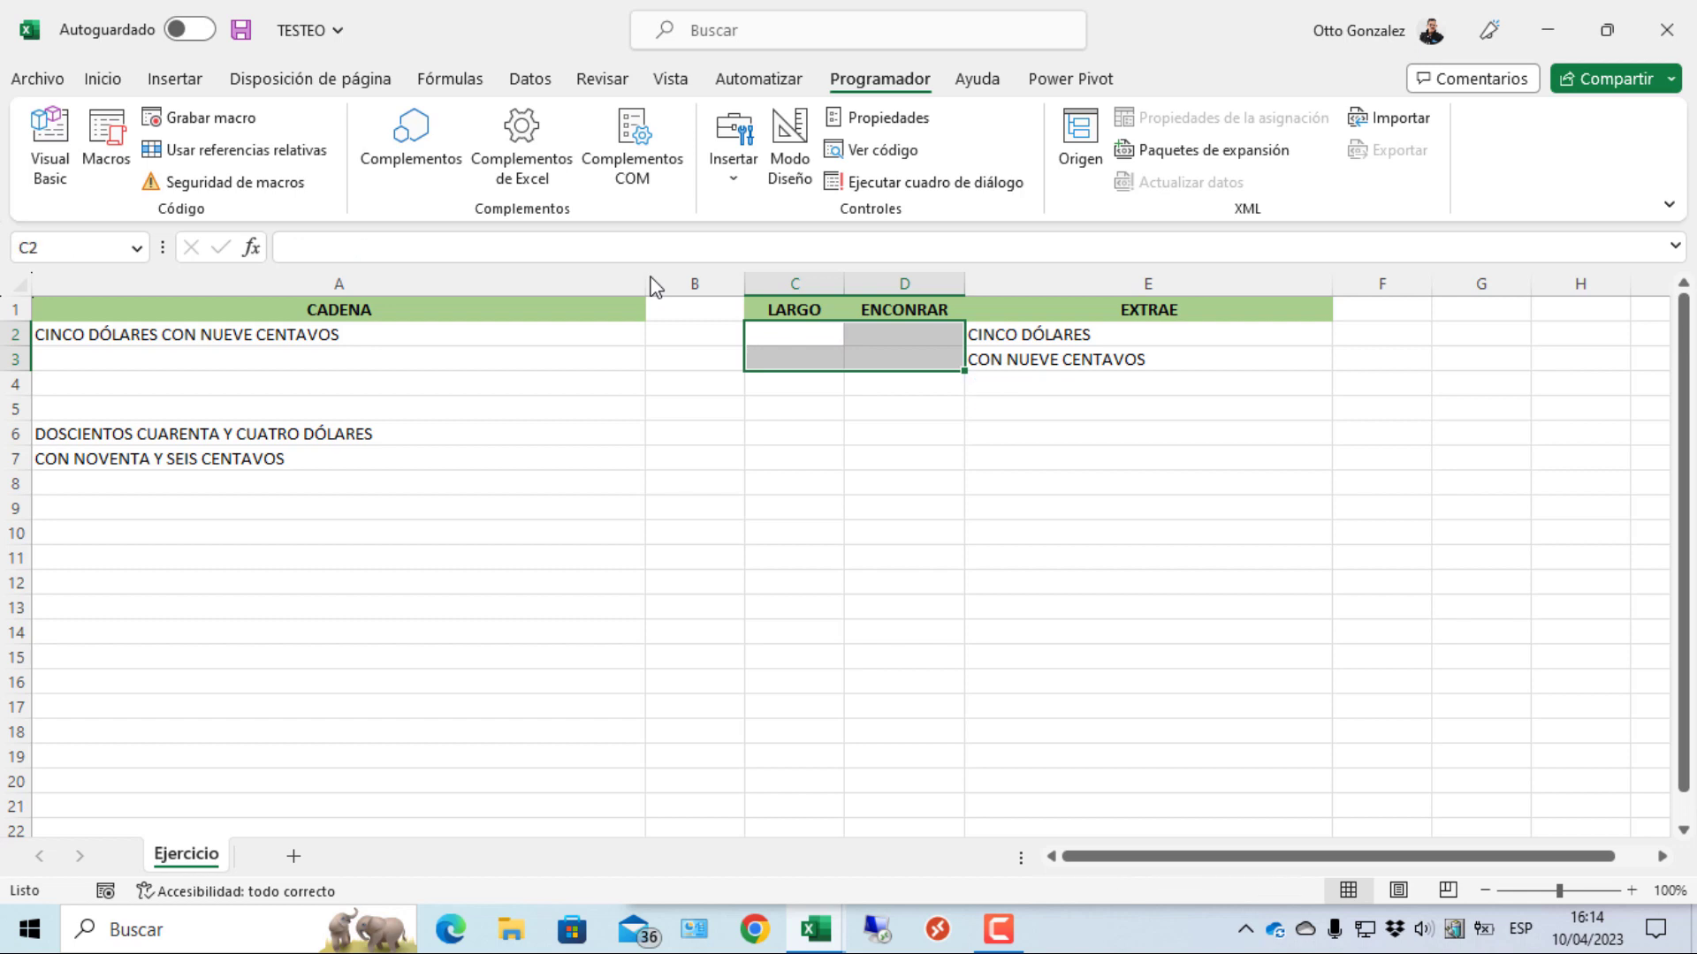
- Test A2 with 'CUATRO DÓLARES CON CERO CENTAVOS'
key(Left)
key(Left)
text(CUAT)
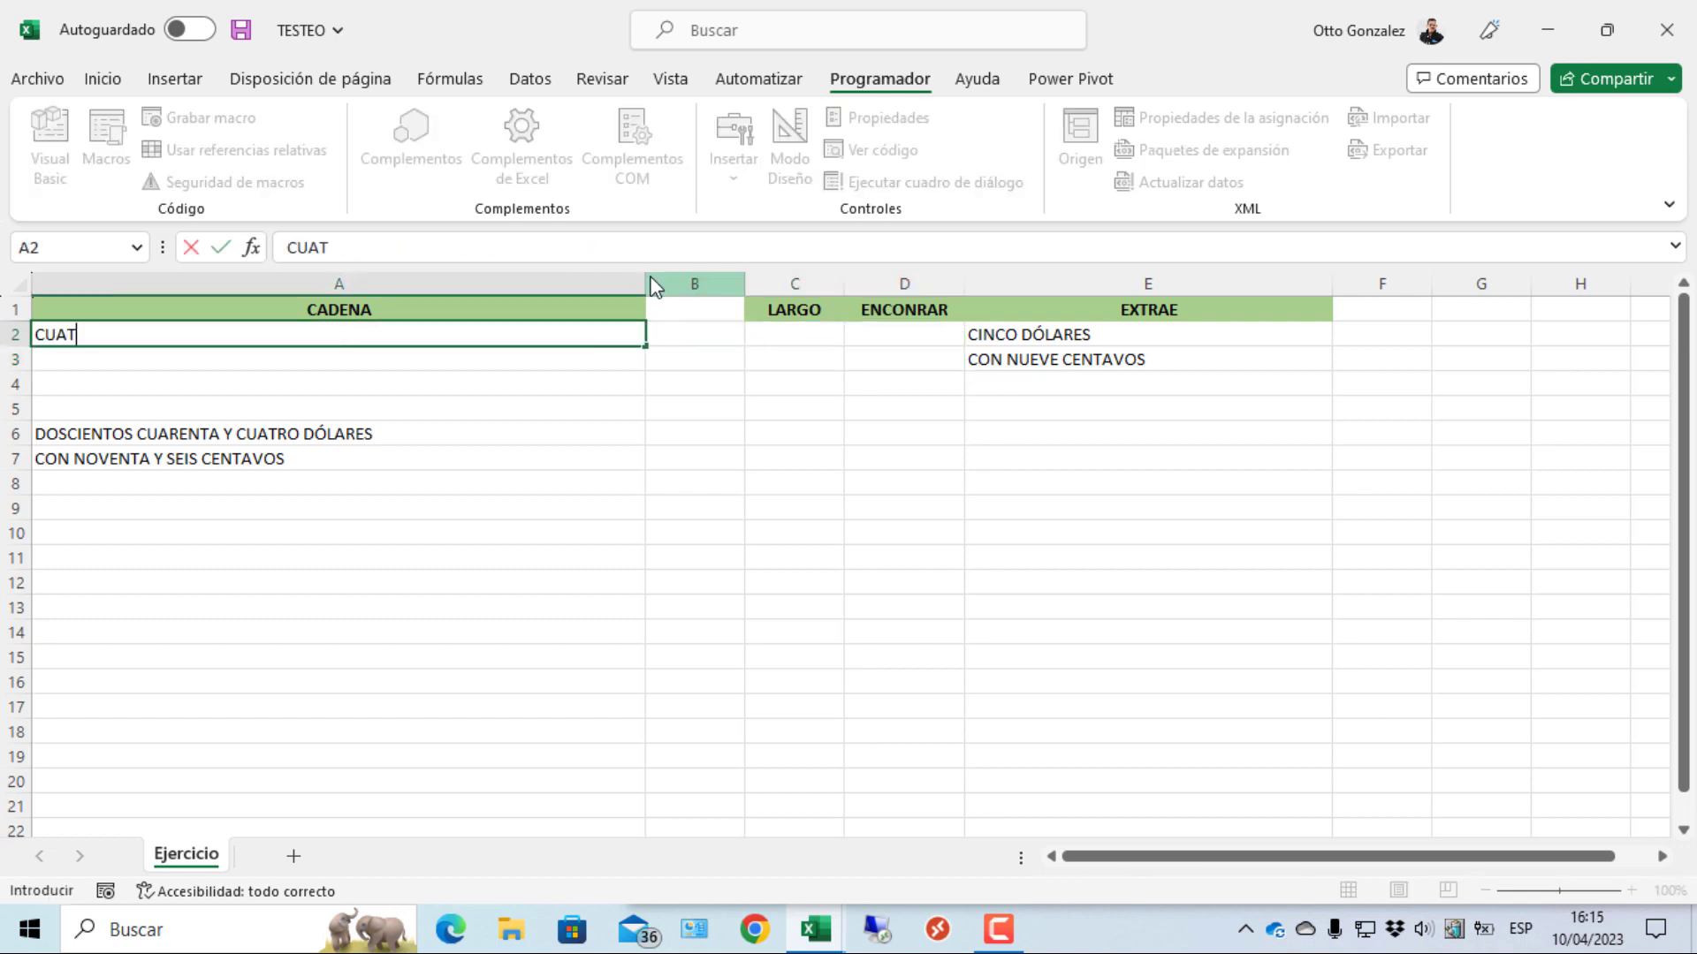
text(RO DÓLARE)
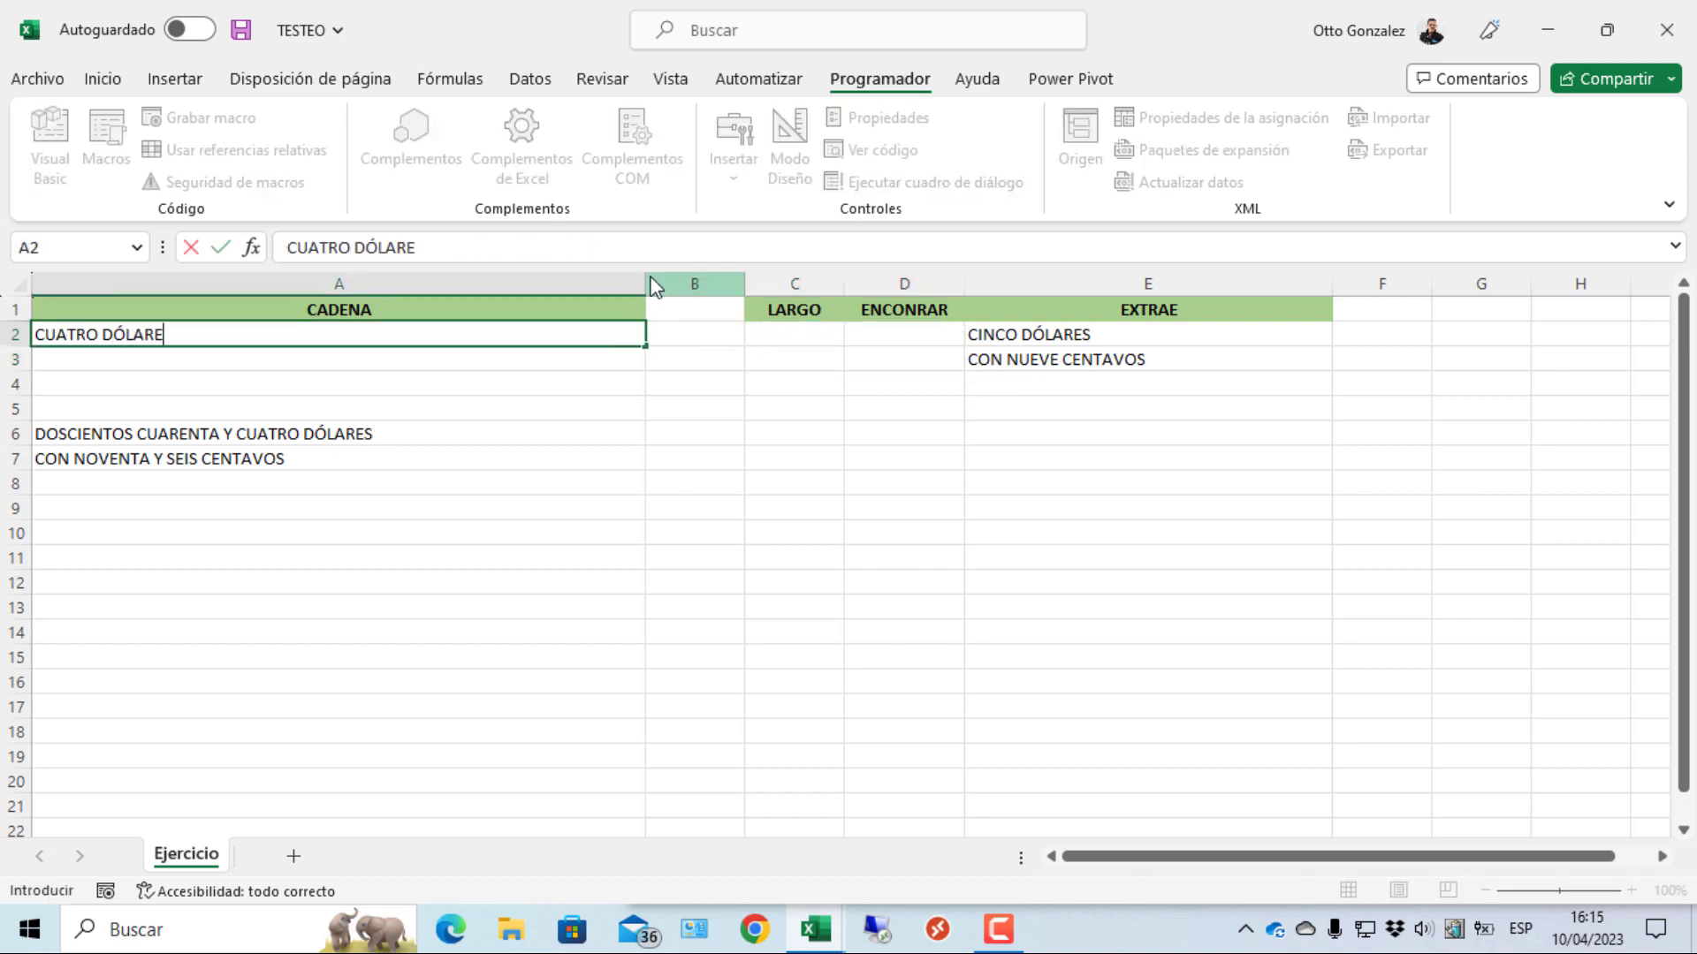
text(S CON CERO)
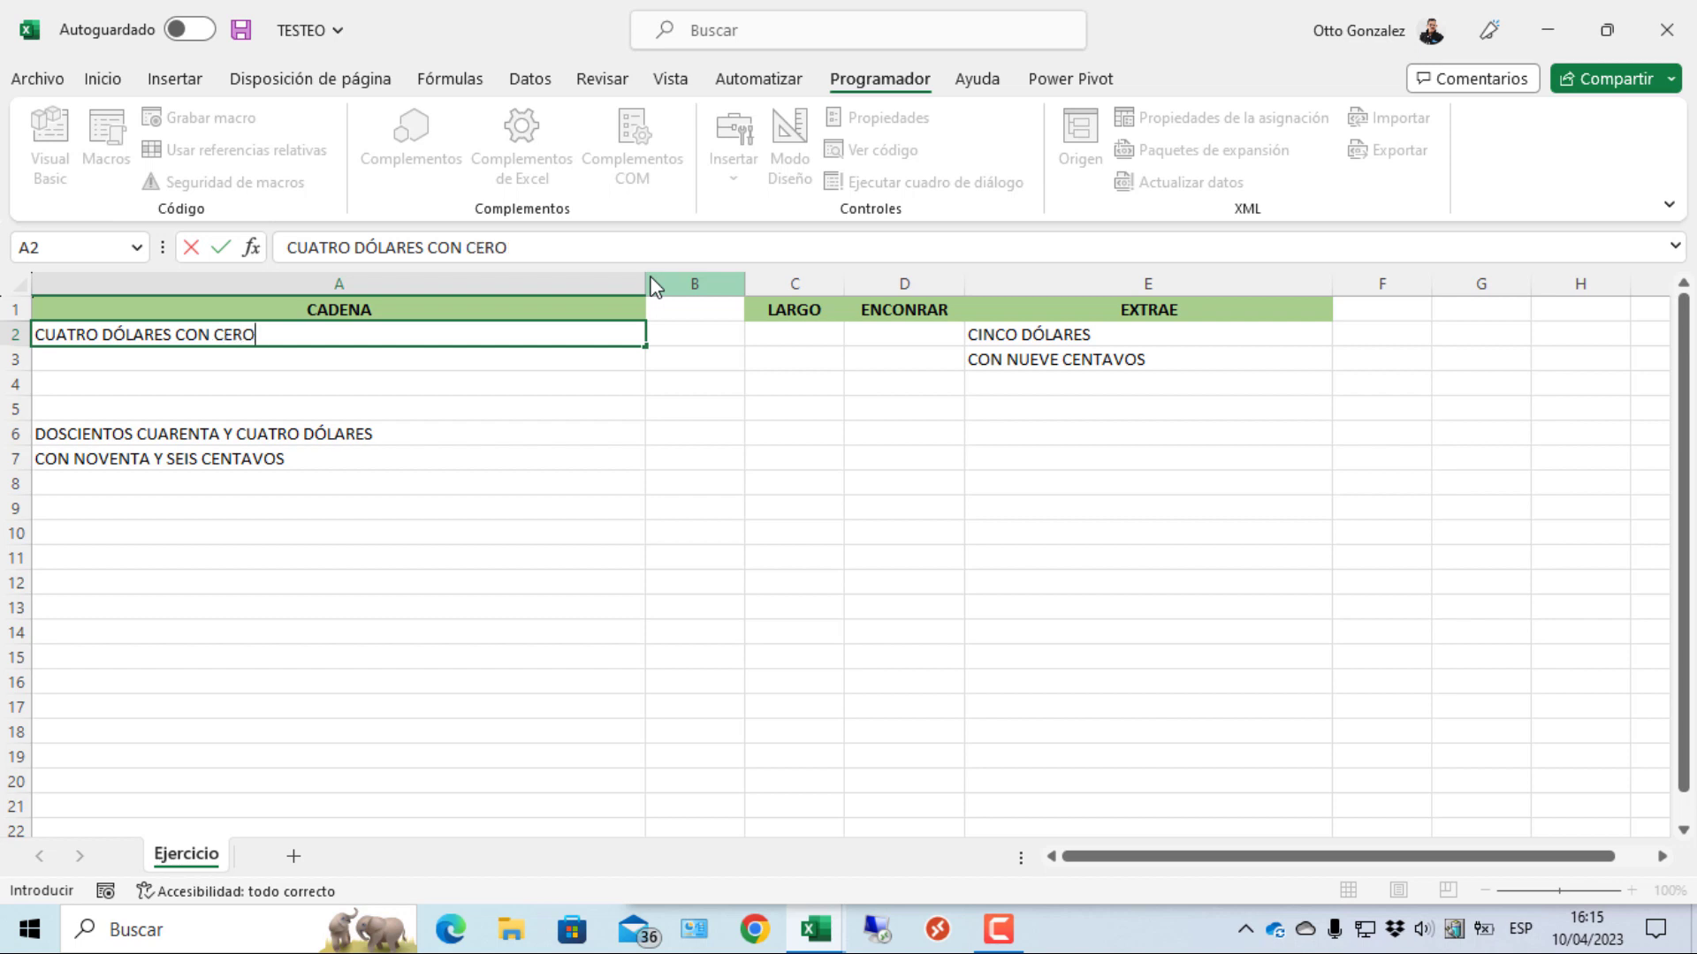
text( CENTAVOS)
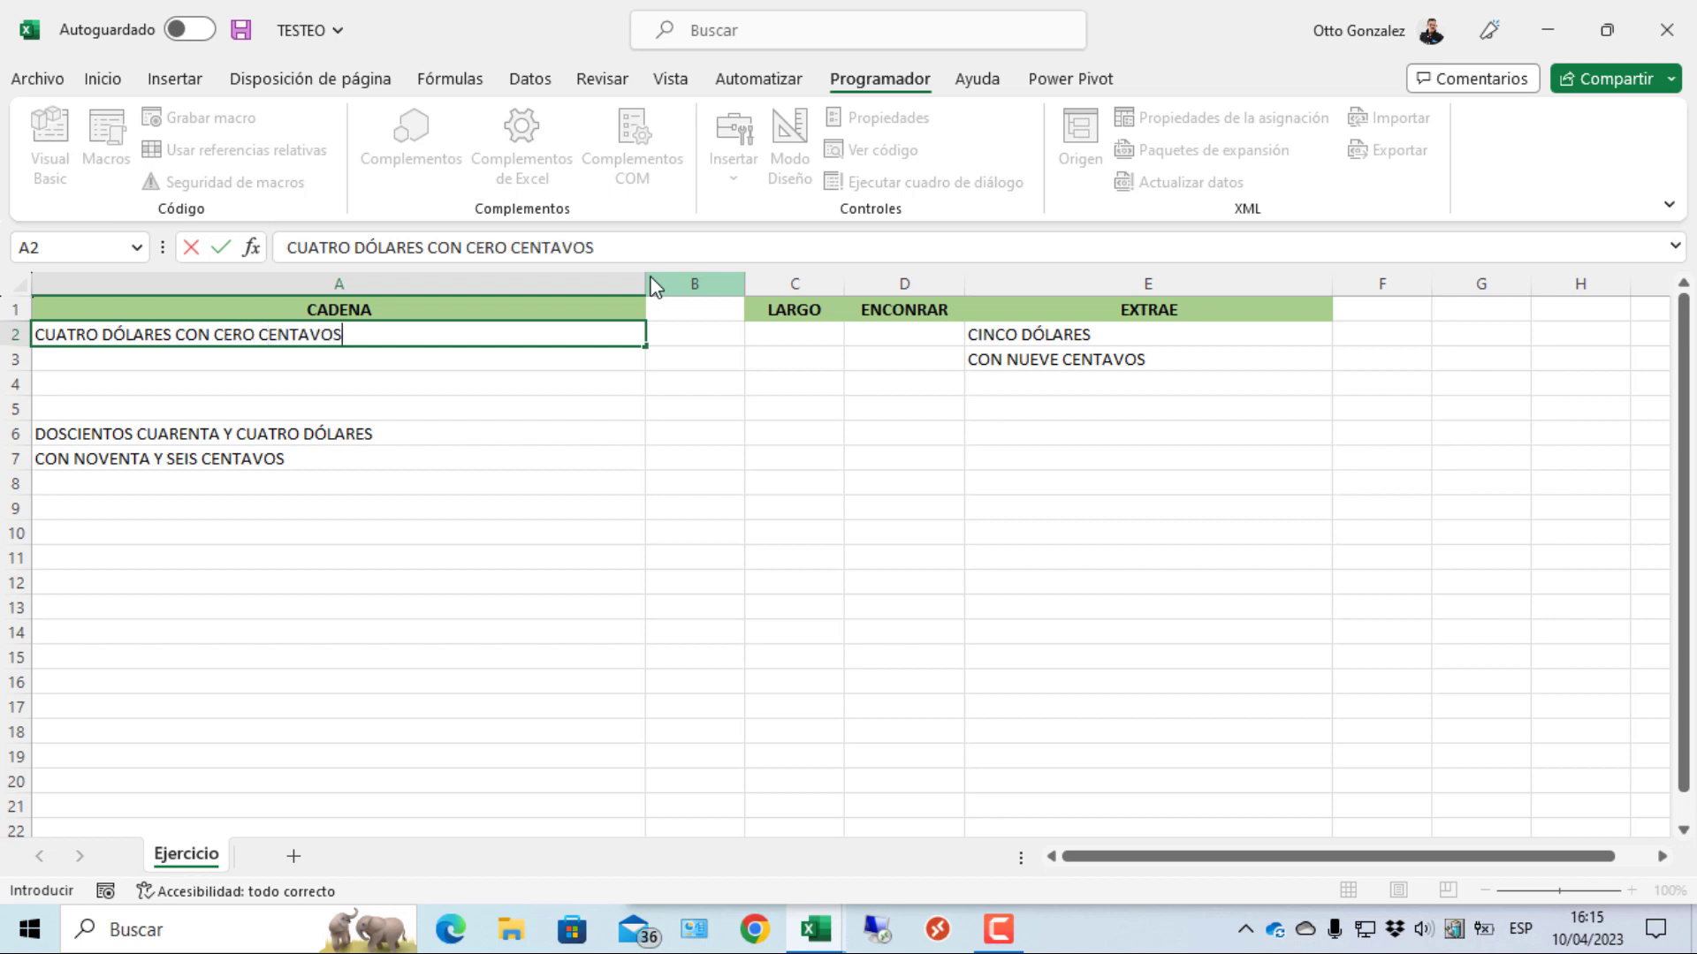
key(Return)
key(Up)
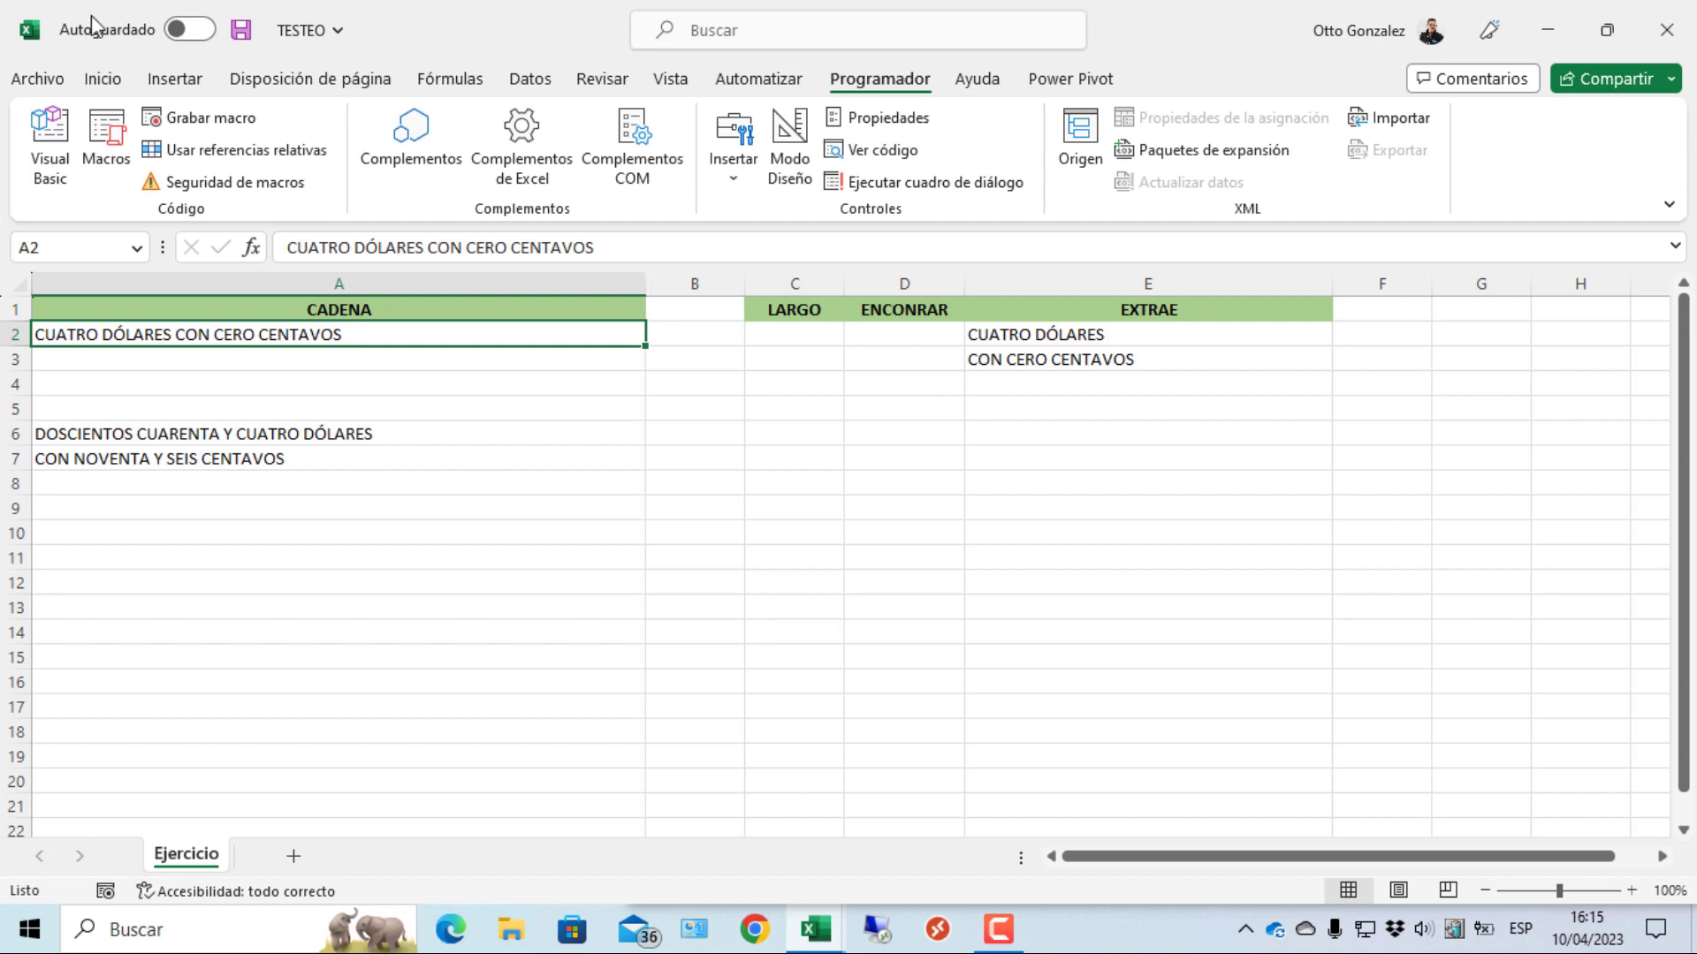
click(44, 141)
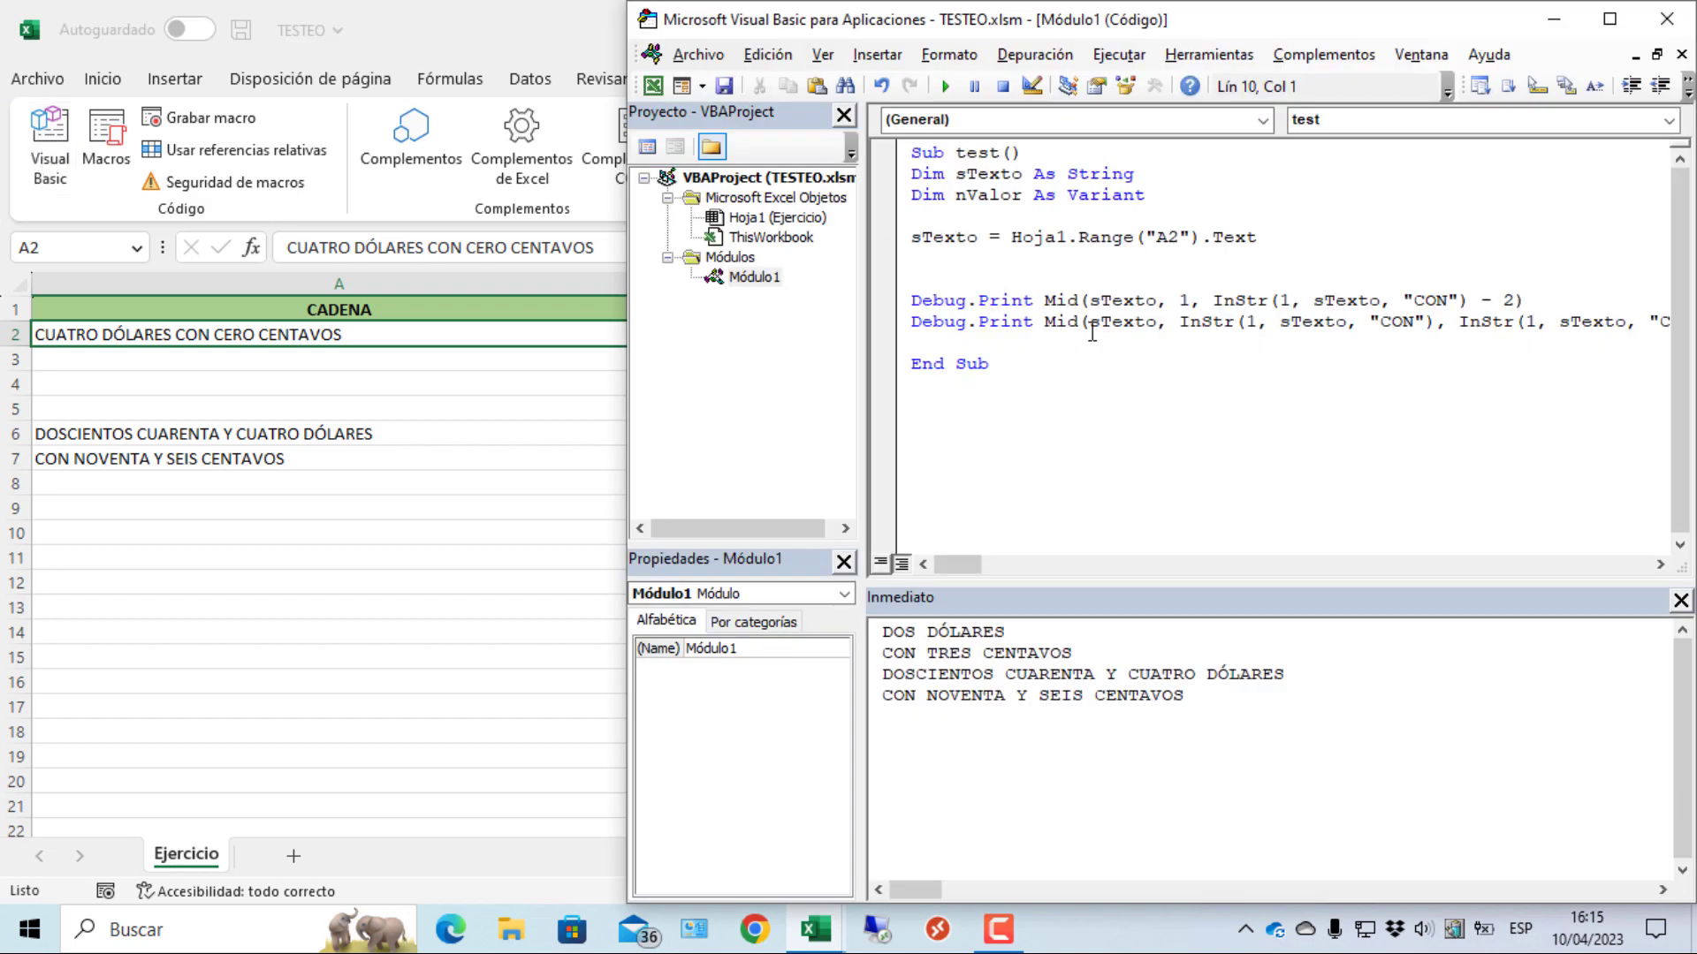
click(1147, 363)
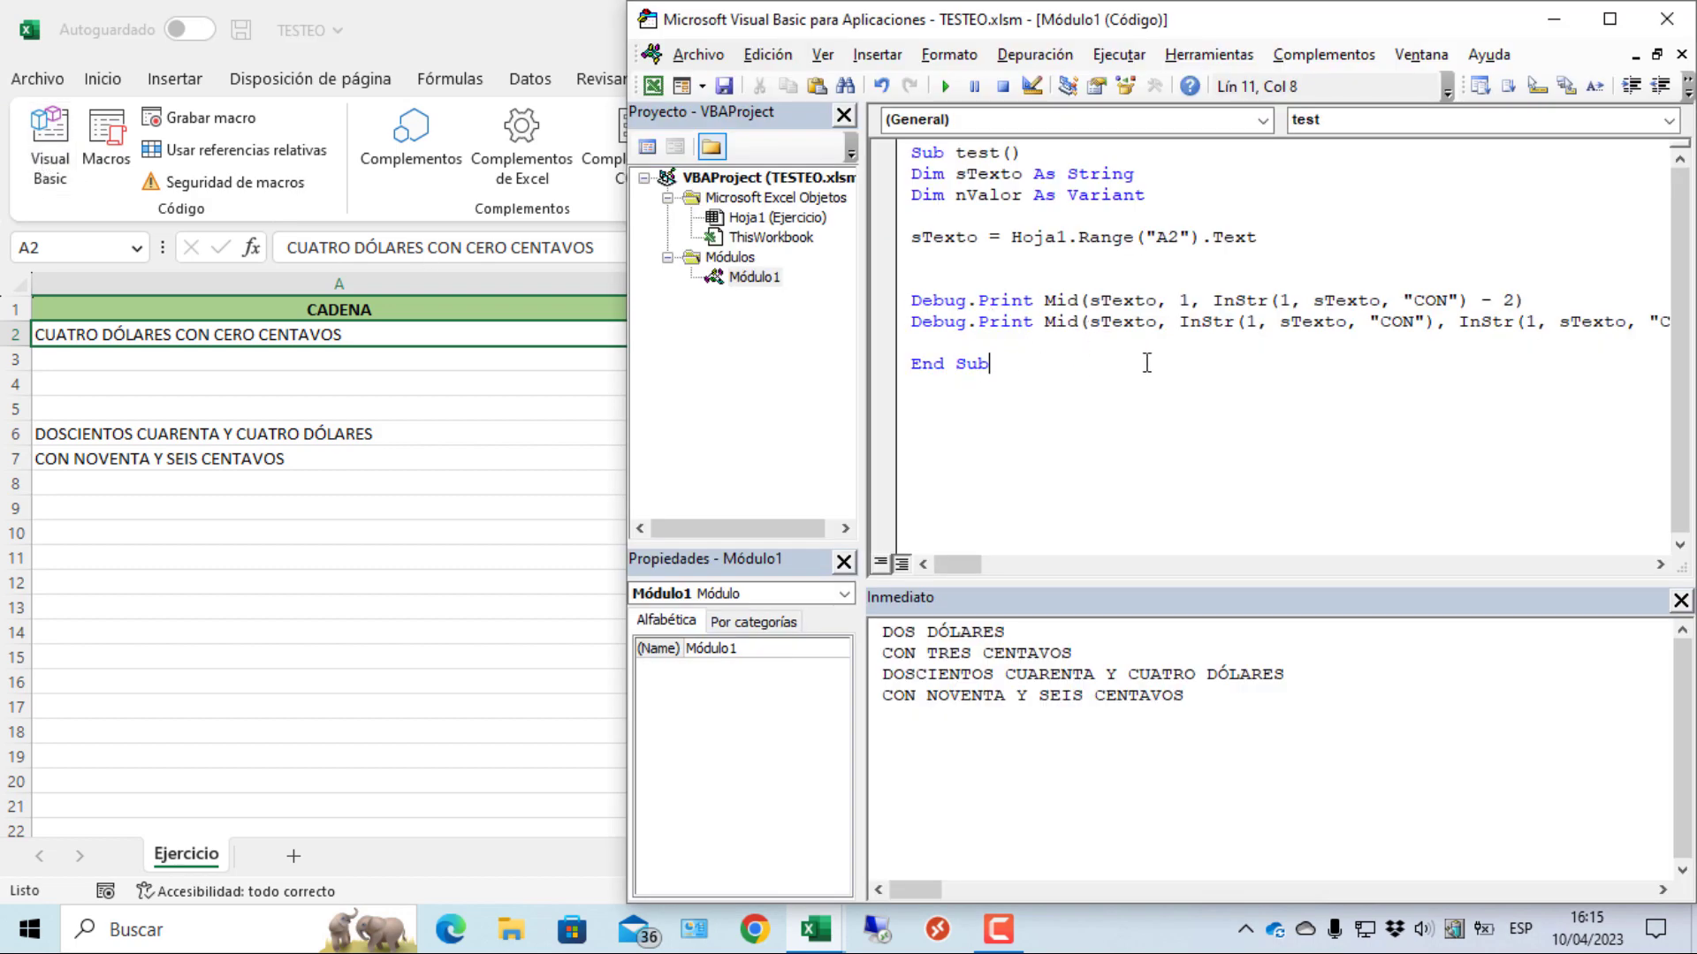
click(1044, 275)
click(513, 313)
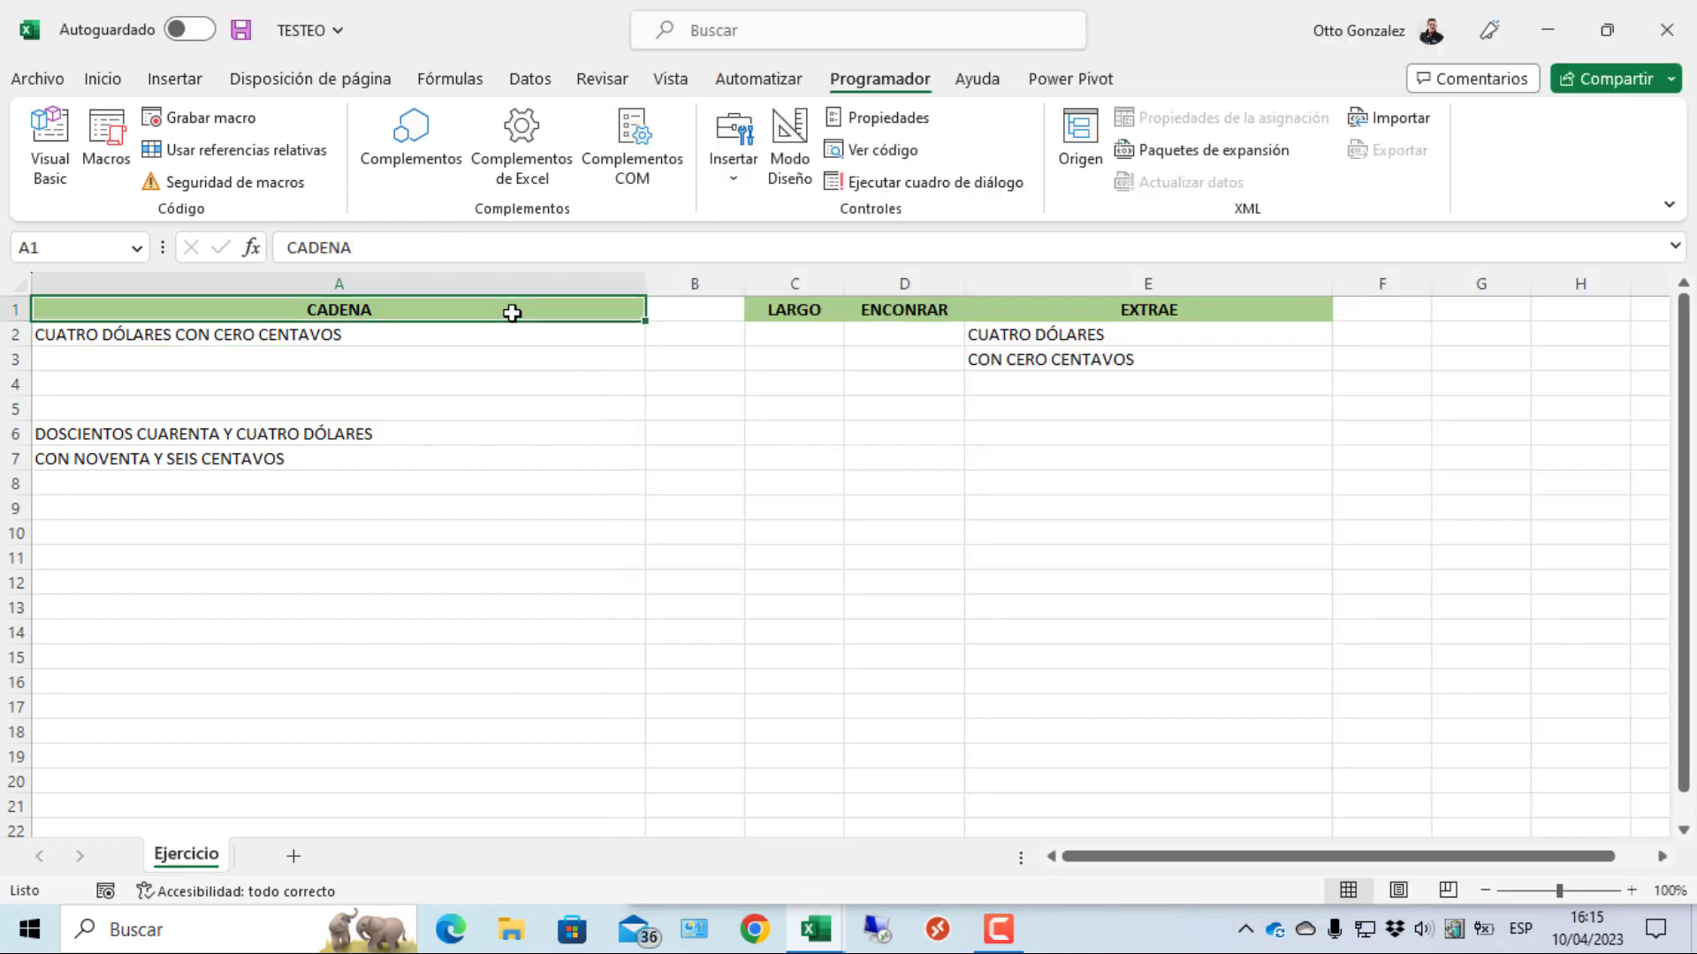
click(792, 311)
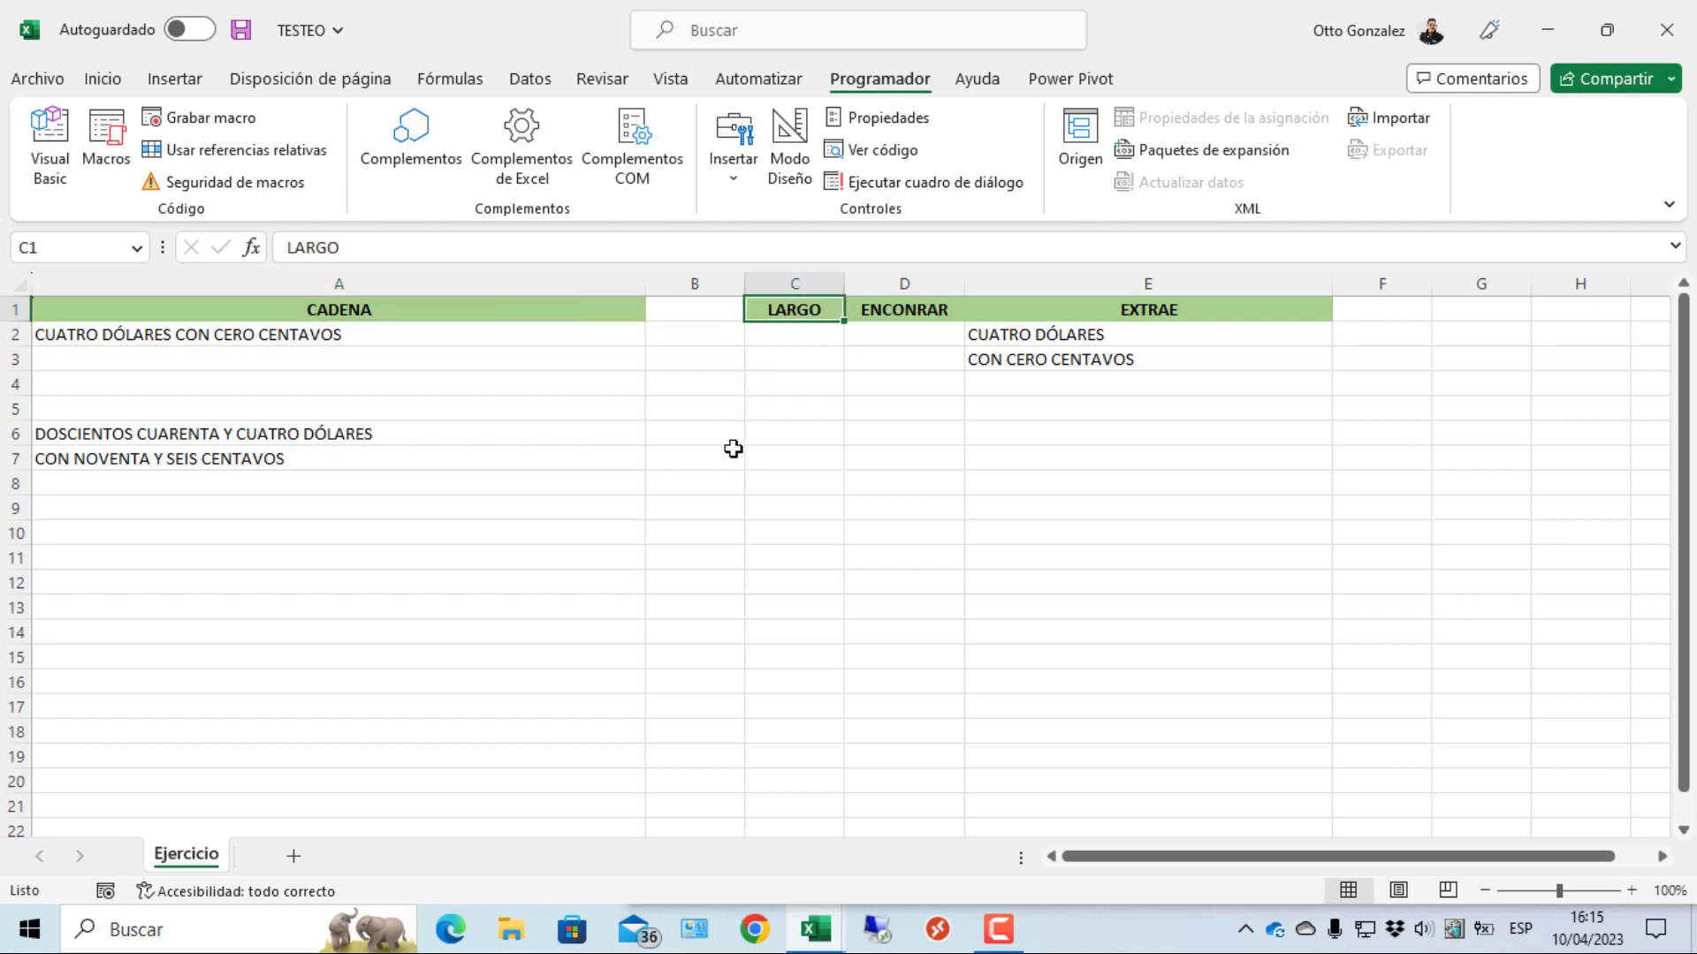
key(Right)
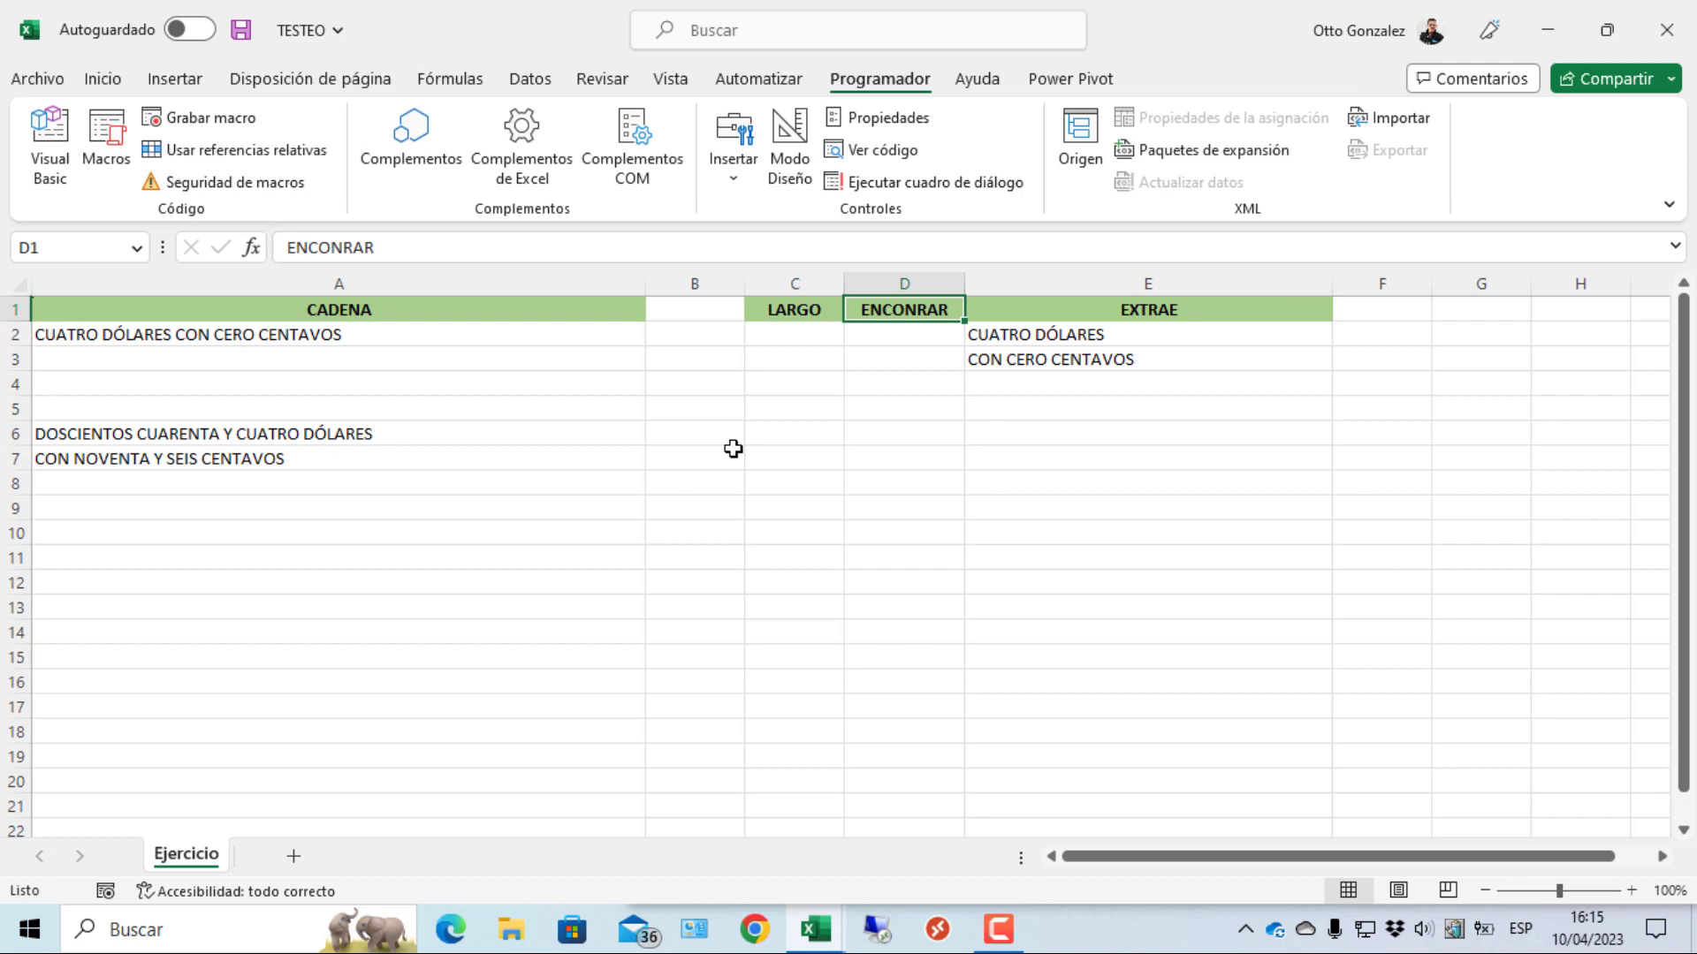
key(Down)
key(Left)
key(Left)
key(Left)
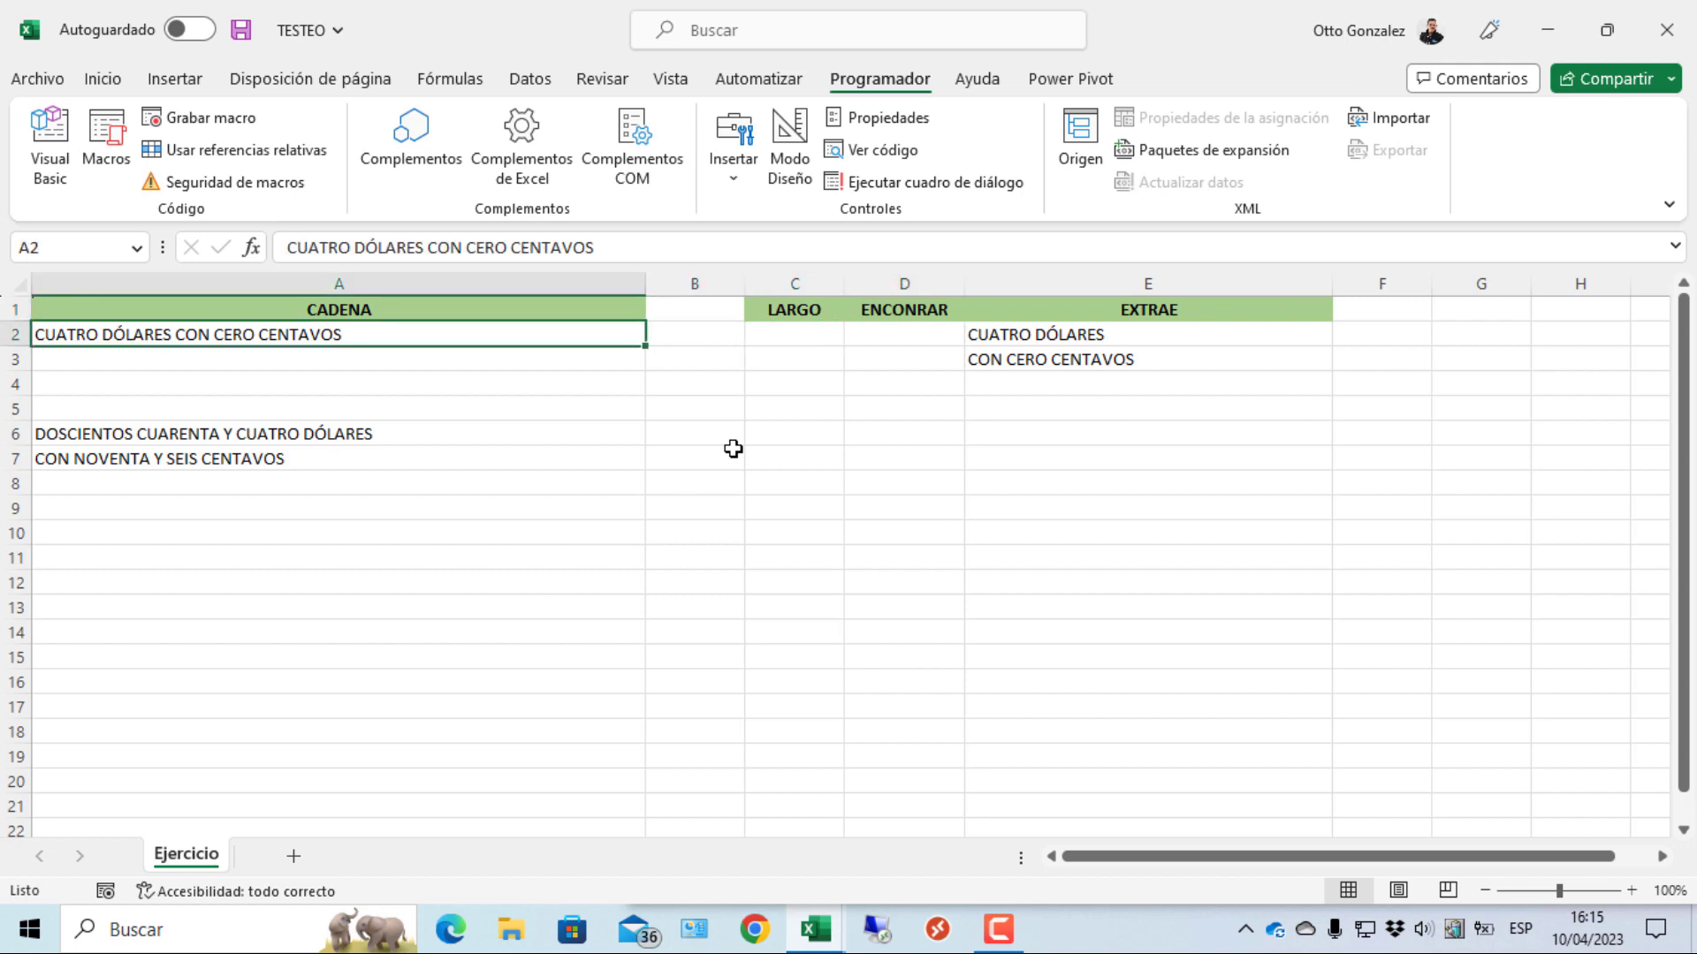
key(Right)
key(Right)
key(Right)
key(Right)
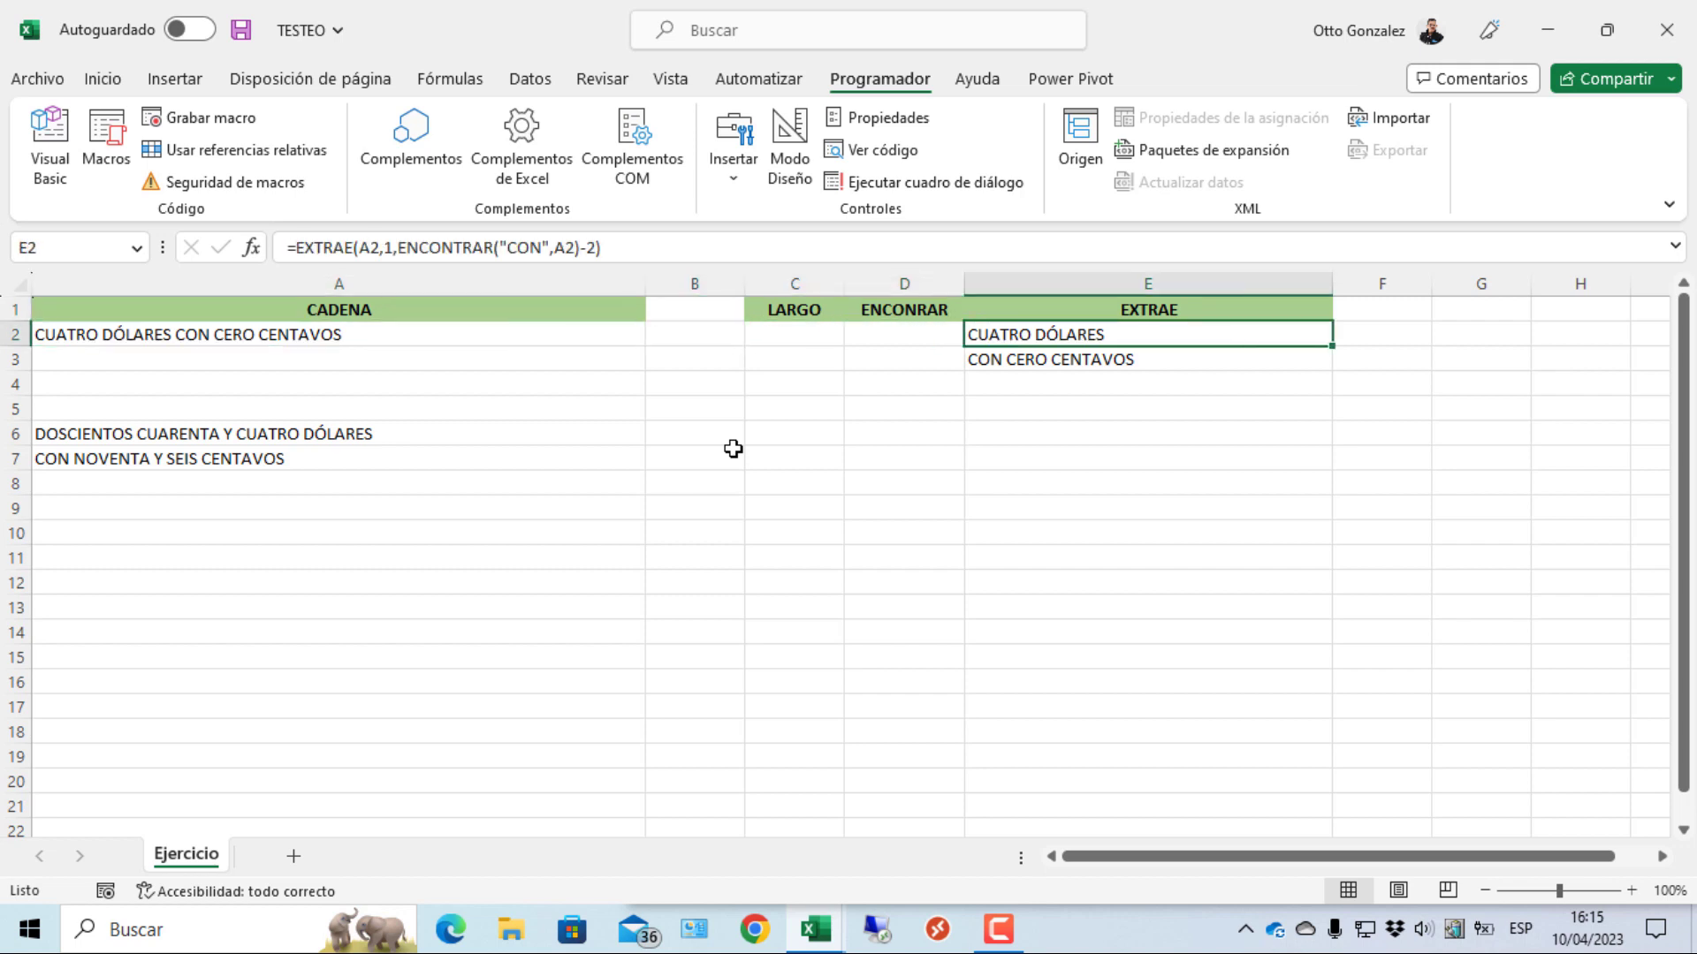
key(Down)
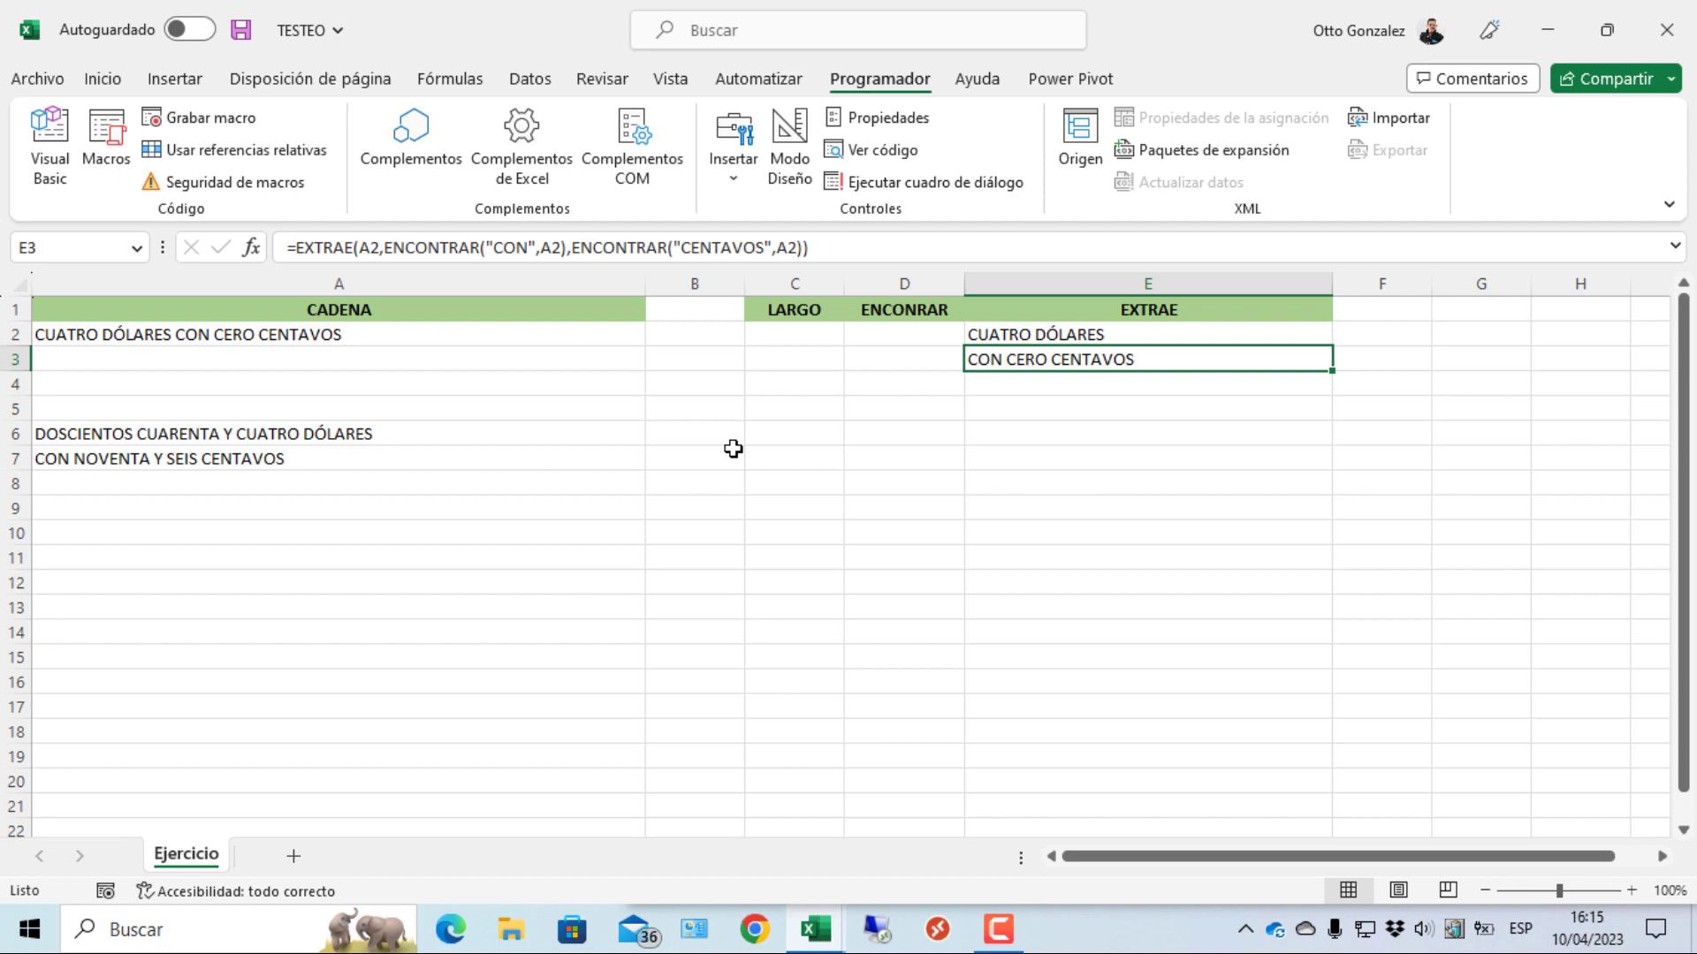
click(999, 928)
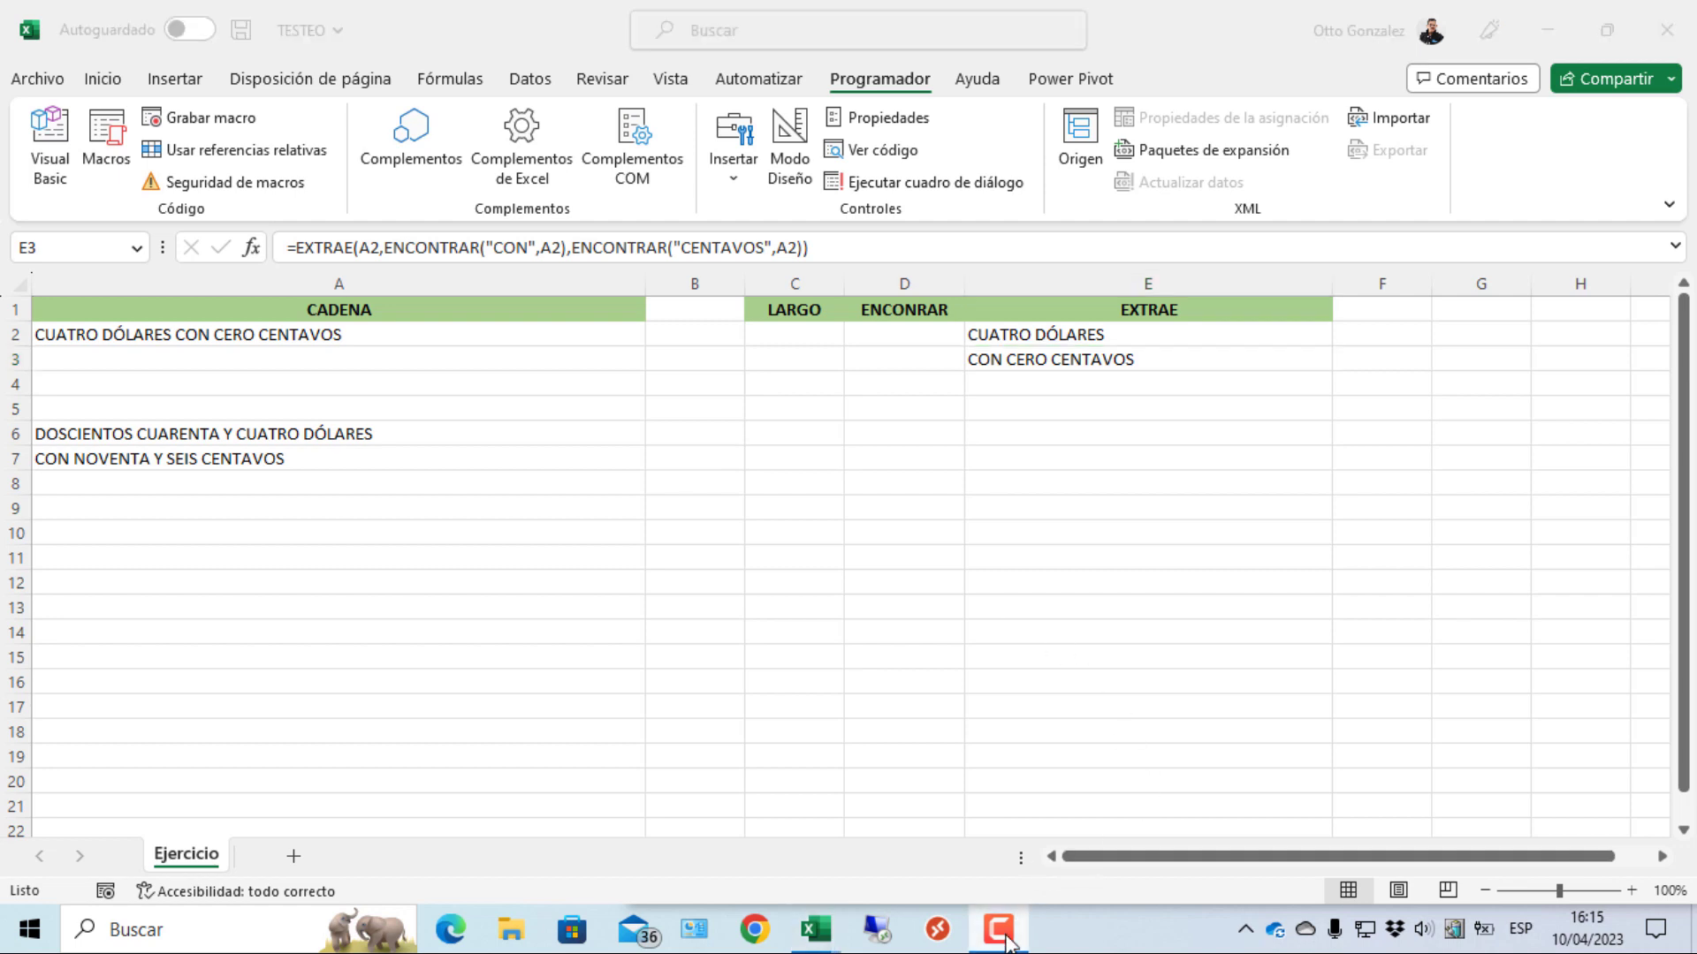